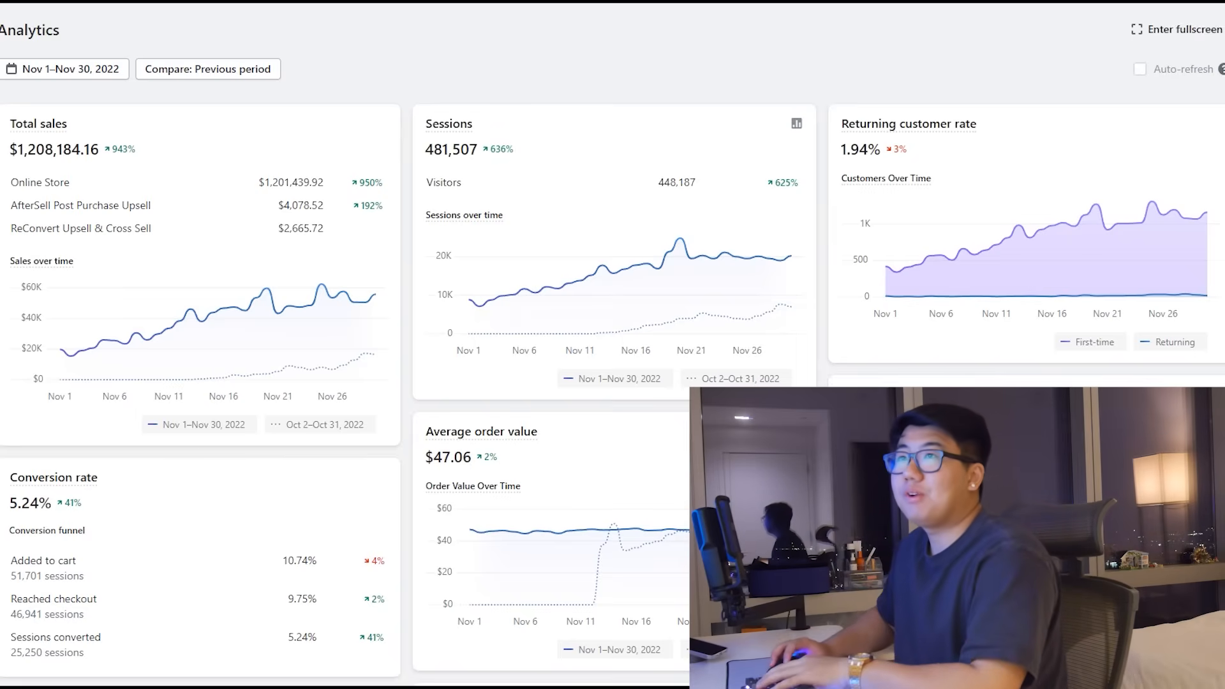
# Step: Reload the November 2022 Shopify sales analytics dashboard with F5
pyautogui.press('F5')
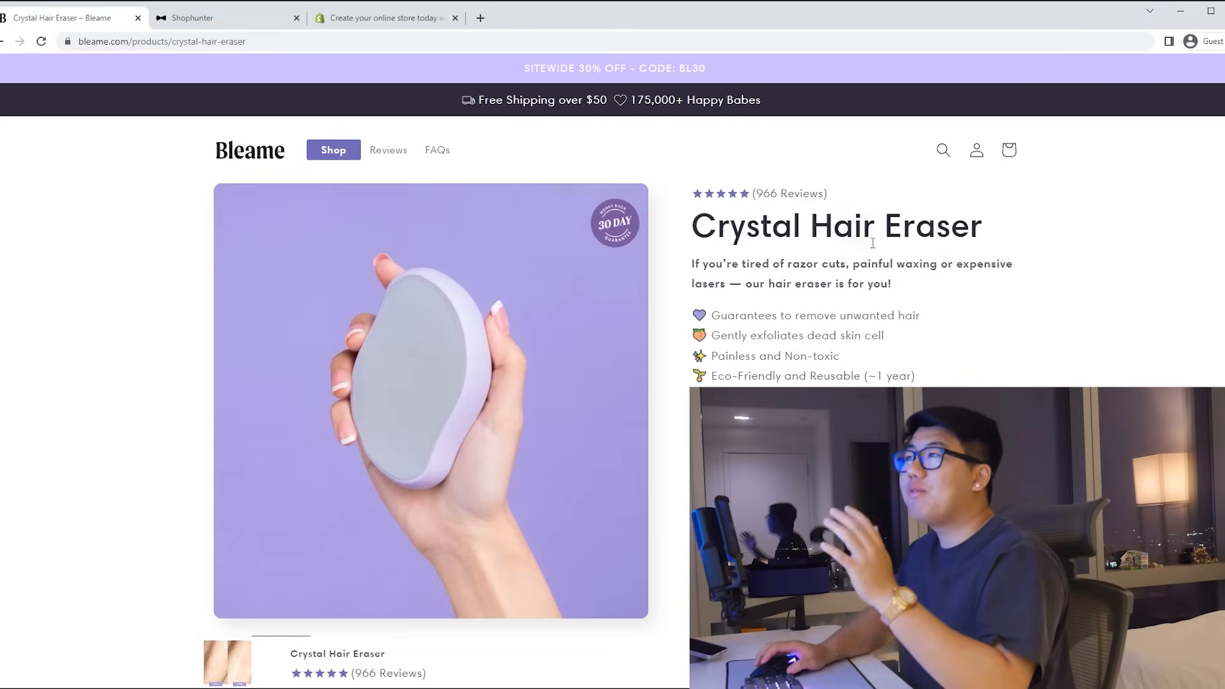
# Step: Read through the Crystal Hair Eraser reviews, then check Bleame's Shophunter sales stats ($32,803, 677 orders)
pyautogui.scroll(-3, 899, 313)
pyautogui.scroll(-15, 900, 313)
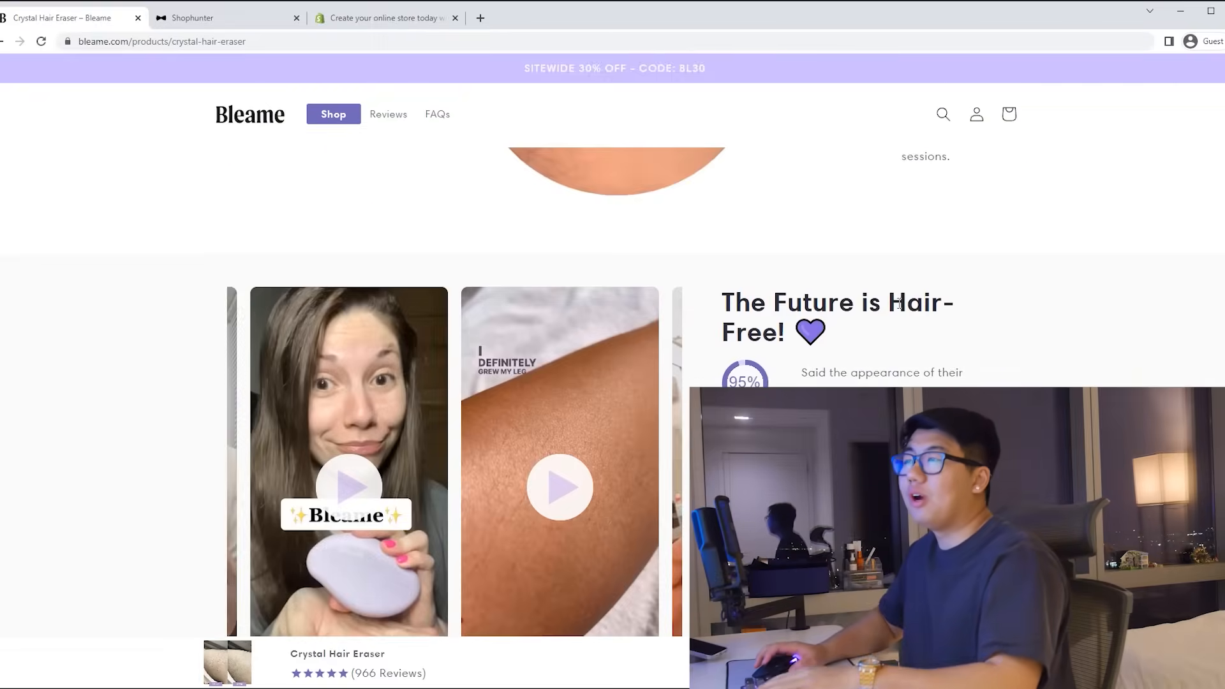
pyautogui.scroll(-10, 900, 305)
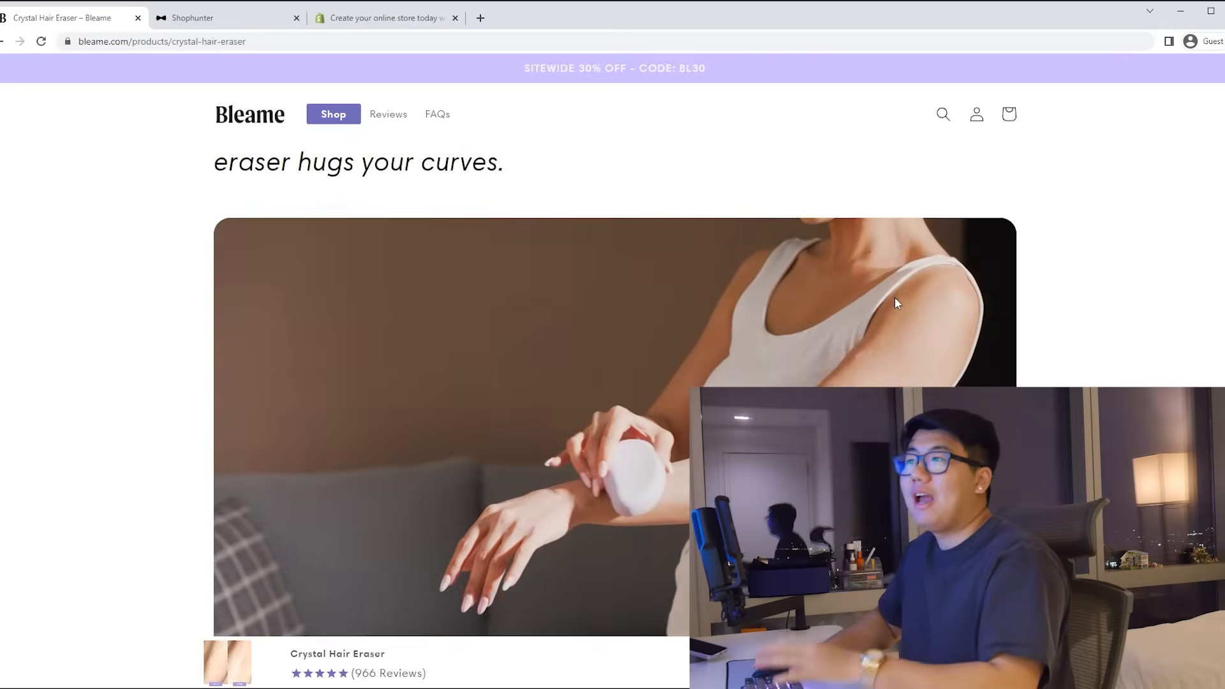
pyautogui.scroll(-4, 895, 300)
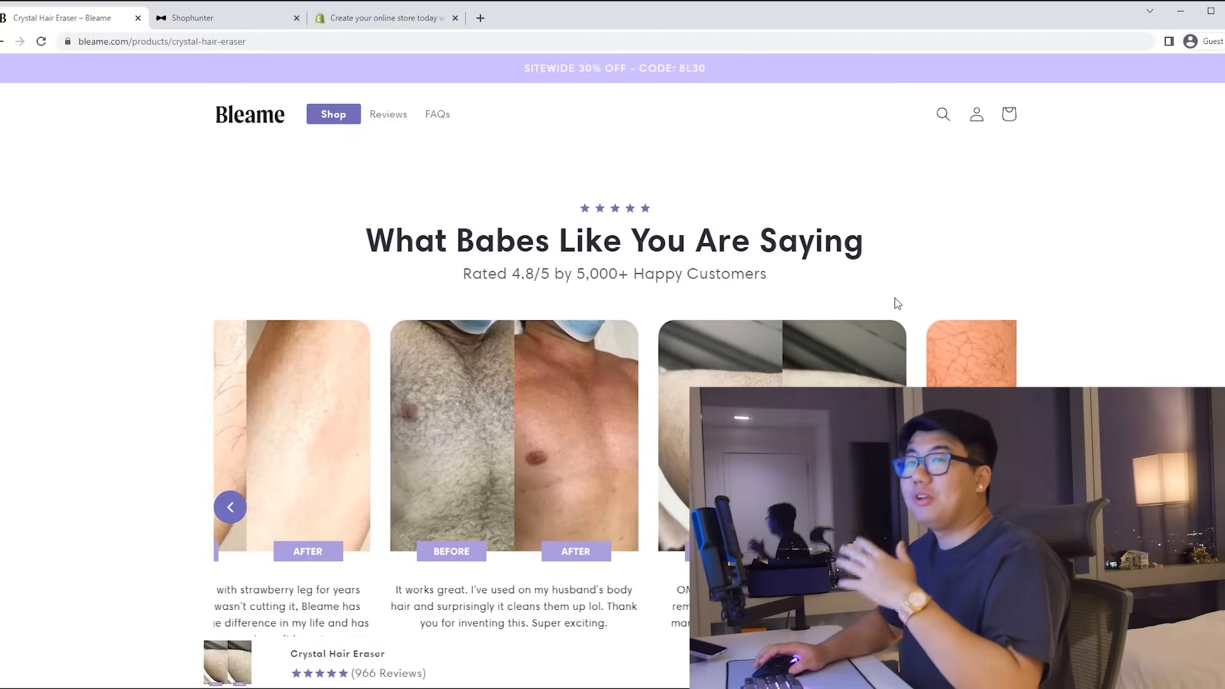
pyautogui.click(216, 23)
pyautogui.moveTo(184, 425)
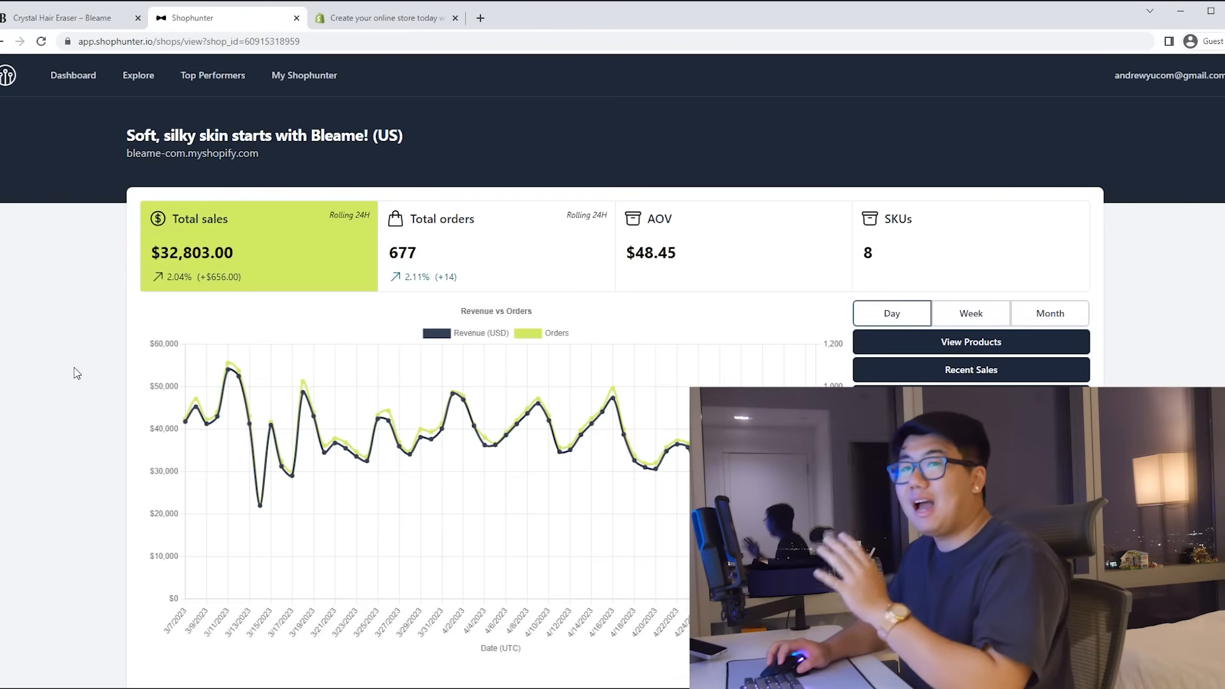
# Step: Browse up and down through the Bleame product page sections
pyautogui.click(90, 22)
pyautogui.scroll(-8, 630, 361)
pyautogui.scroll(-3, 702, 369)
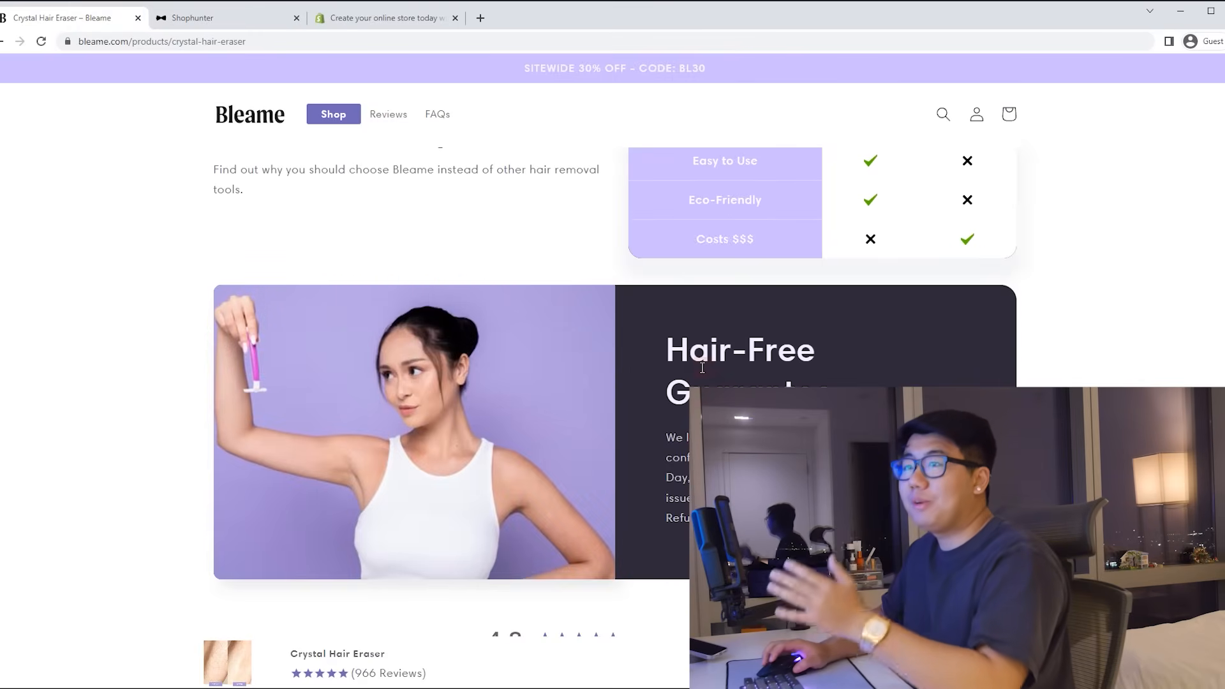
pyautogui.scroll(-2, 702, 368)
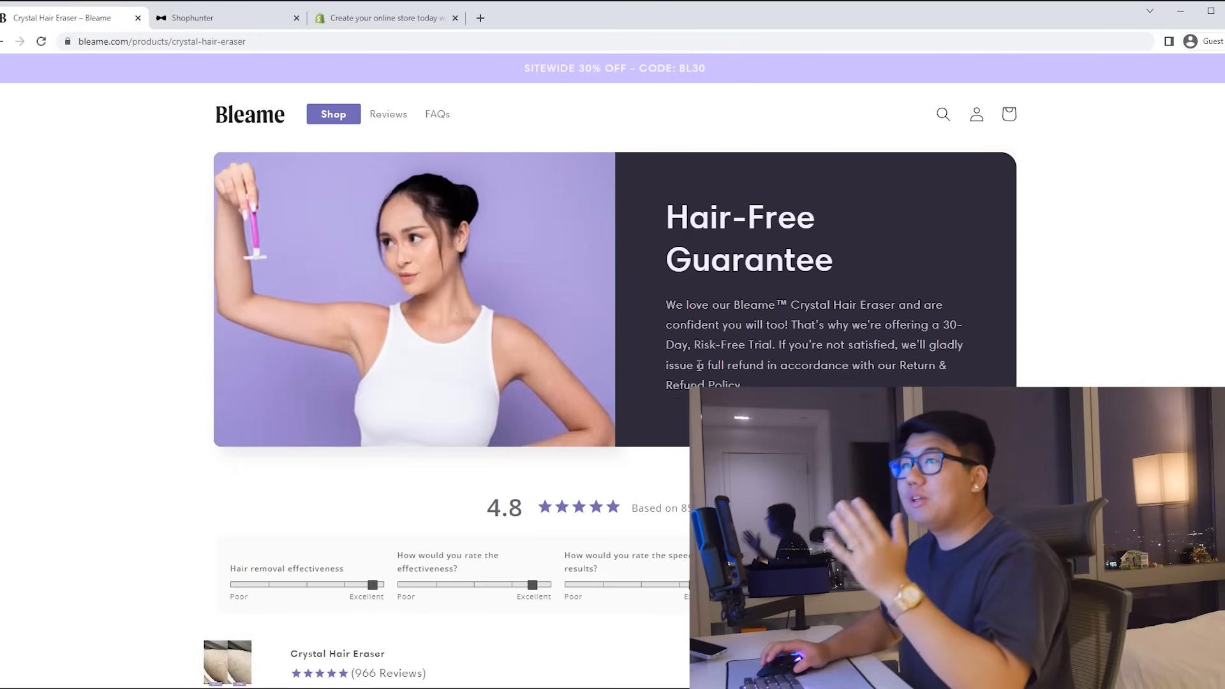
pyautogui.scroll(12, 700, 366)
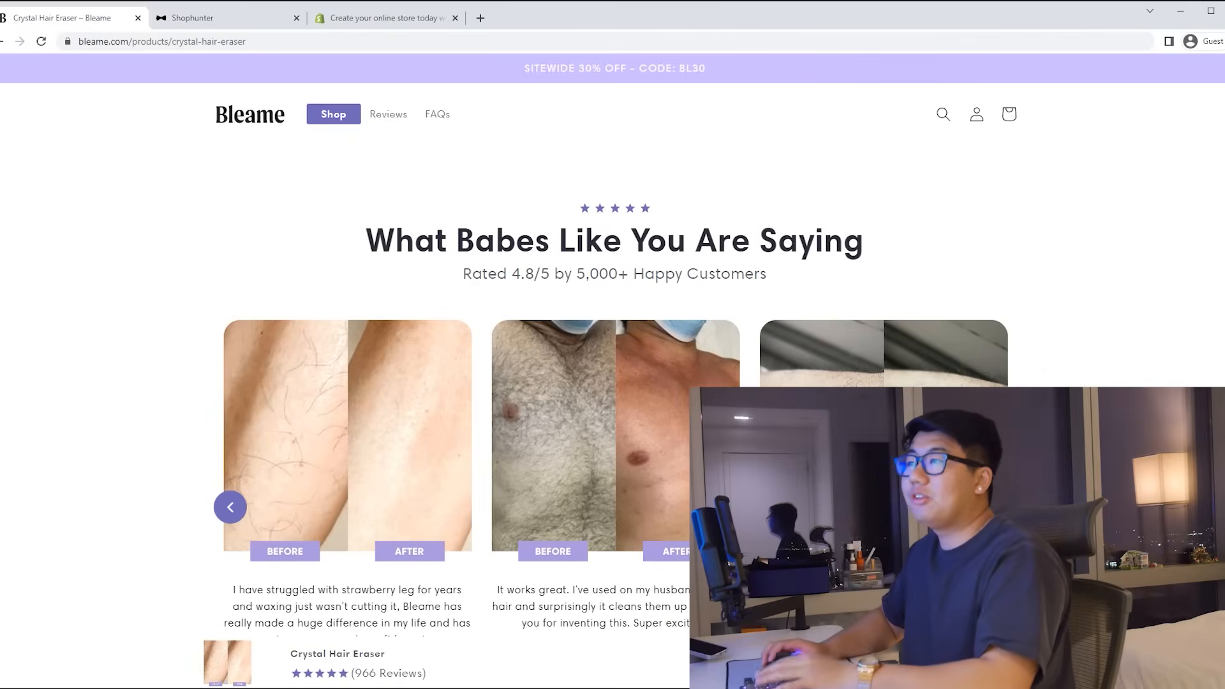
pyautogui.scroll(10, 700, 366)
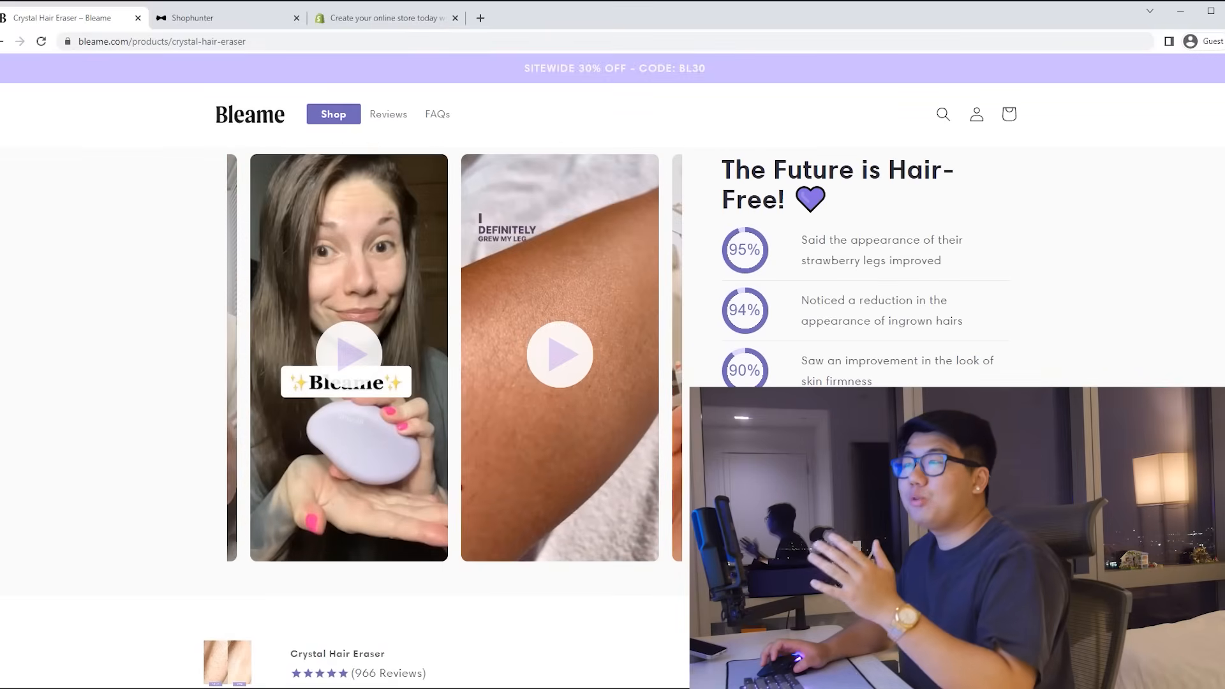
pyautogui.scroll(-8, 636, 338)
pyautogui.scroll(2, 635, 338)
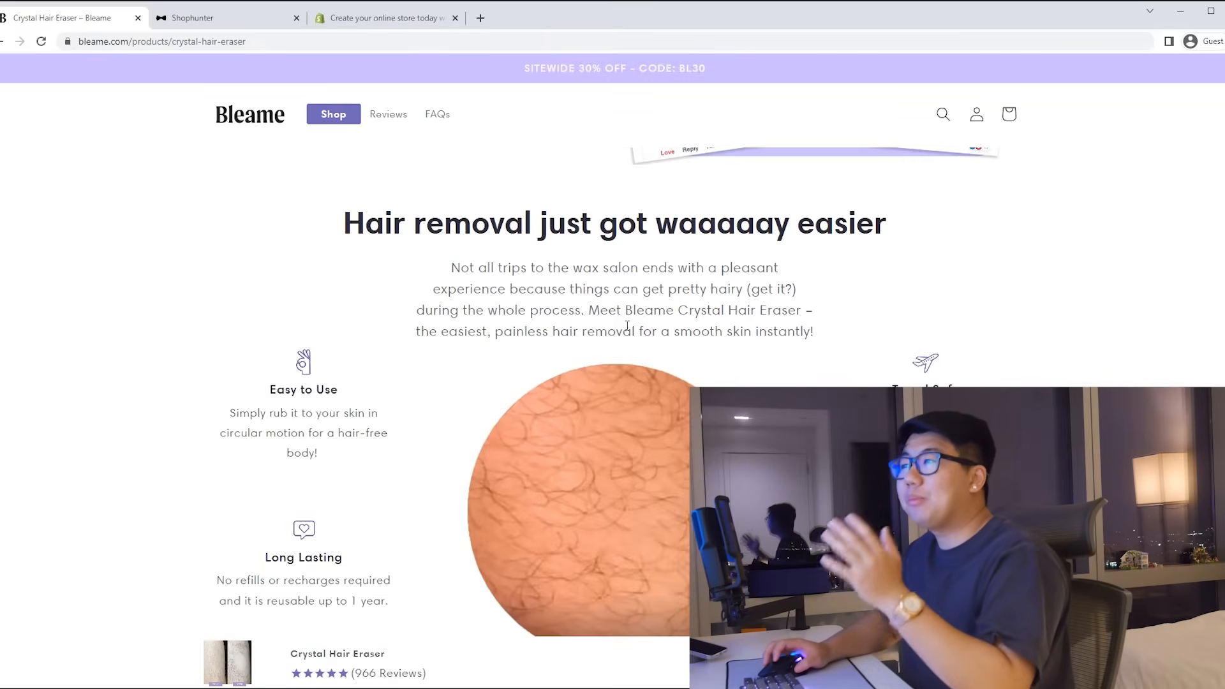
pyautogui.scroll(2, 620, 403)
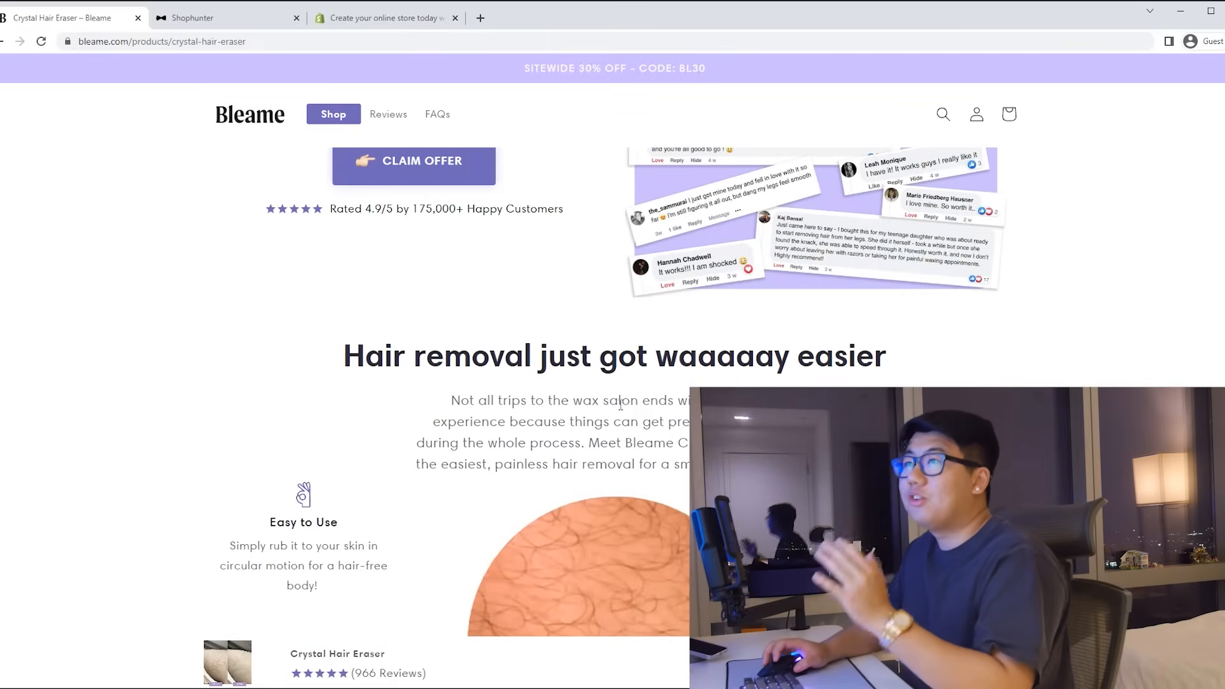
pyautogui.scroll(2, 621, 403)
# Step: Claim the offer to add the eraser to the bag, close the cart, and keep reviewing the page
pyautogui.click(445, 316)
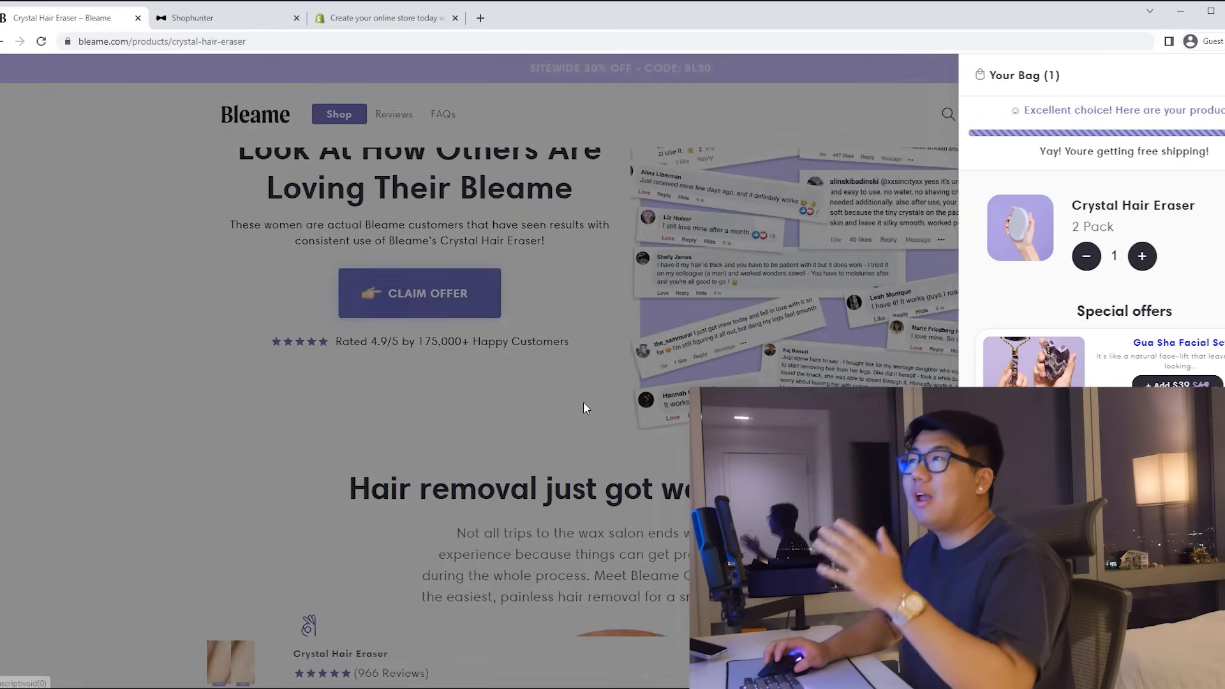
pyautogui.click(602, 396)
pyautogui.scroll(2, 601, 451)
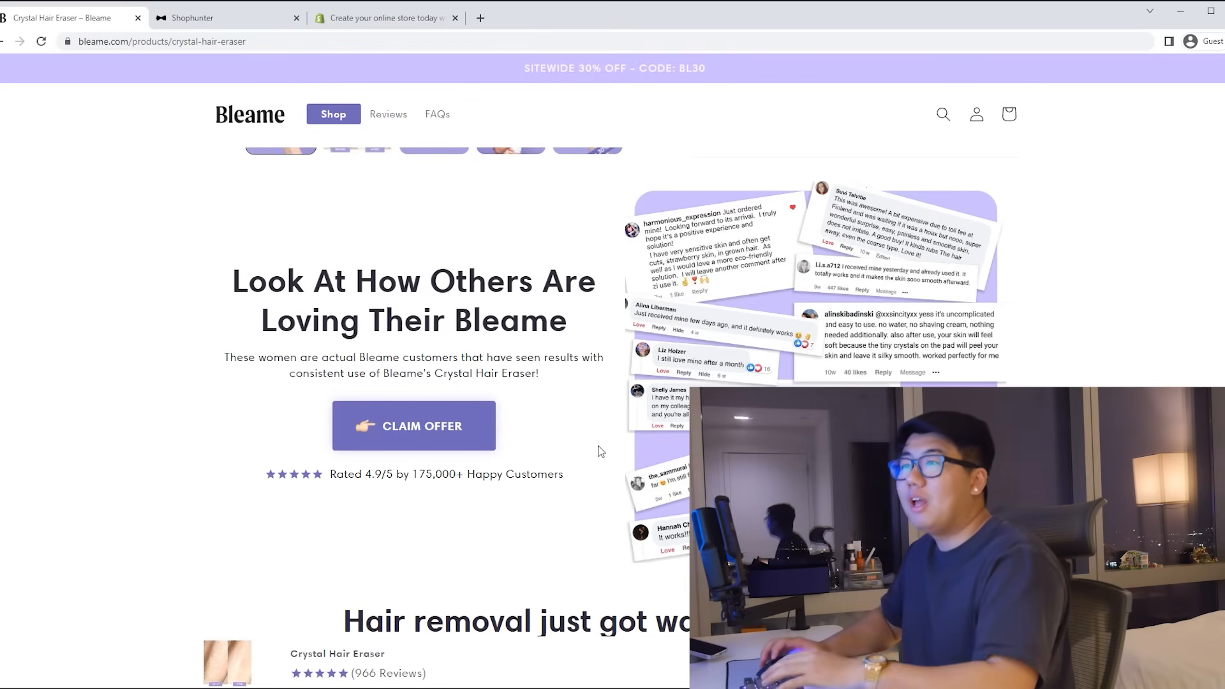
pyautogui.scroll(3, 601, 451)
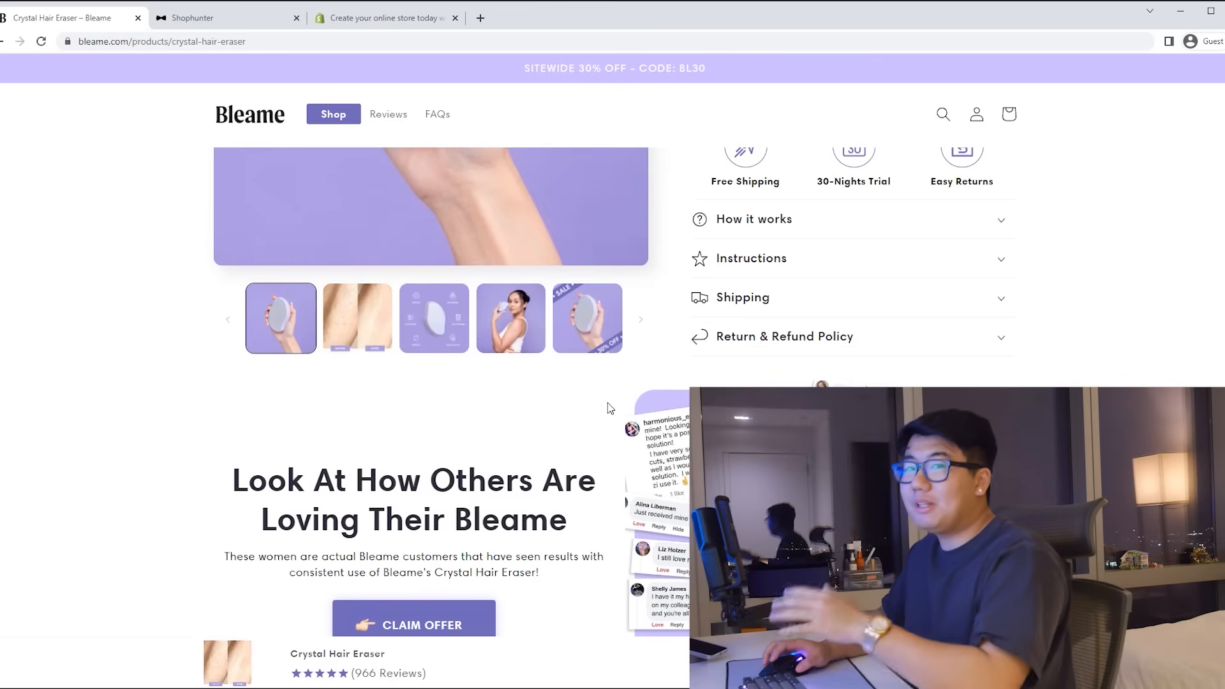
pyautogui.scroll(-3, 609, 408)
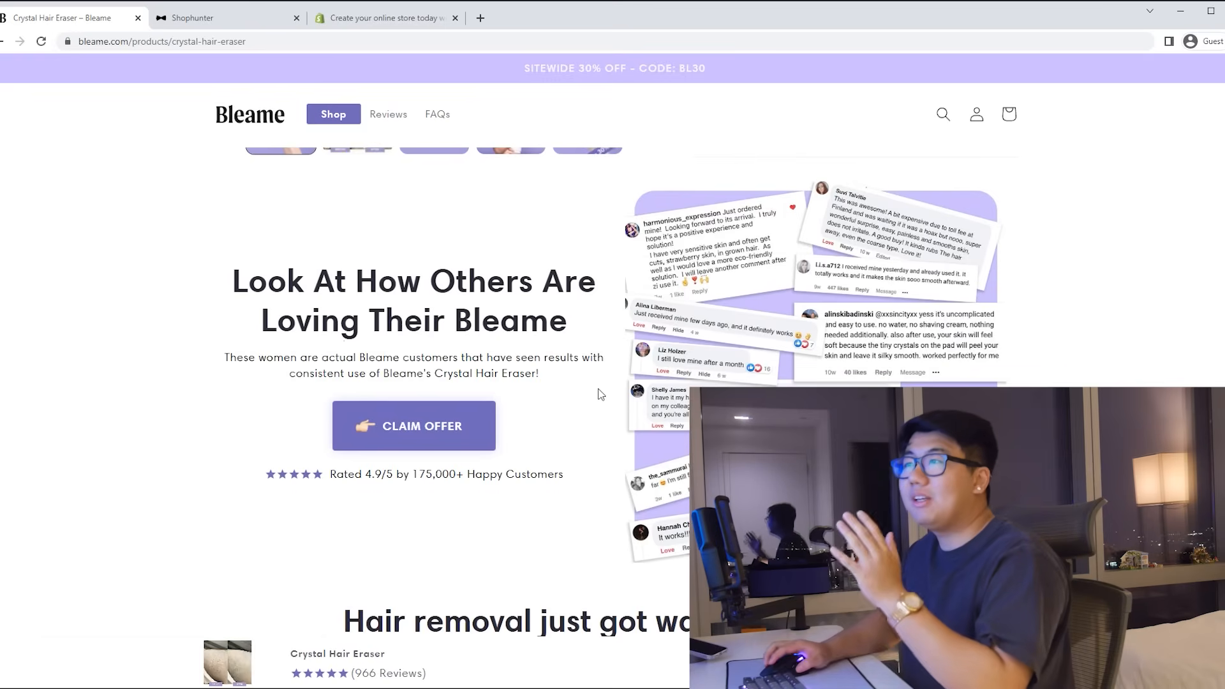
pyautogui.scroll(-2, 600, 395)
pyautogui.scroll(-4, 600, 395)
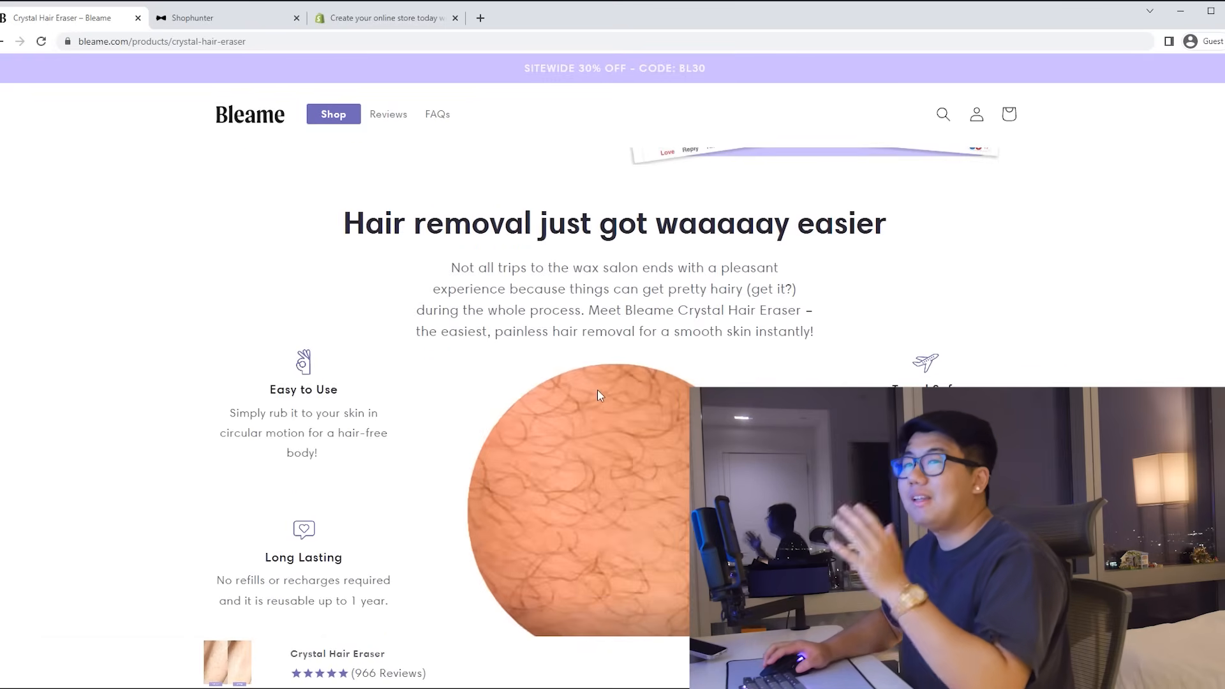
pyautogui.scroll(-3, 596, 386)
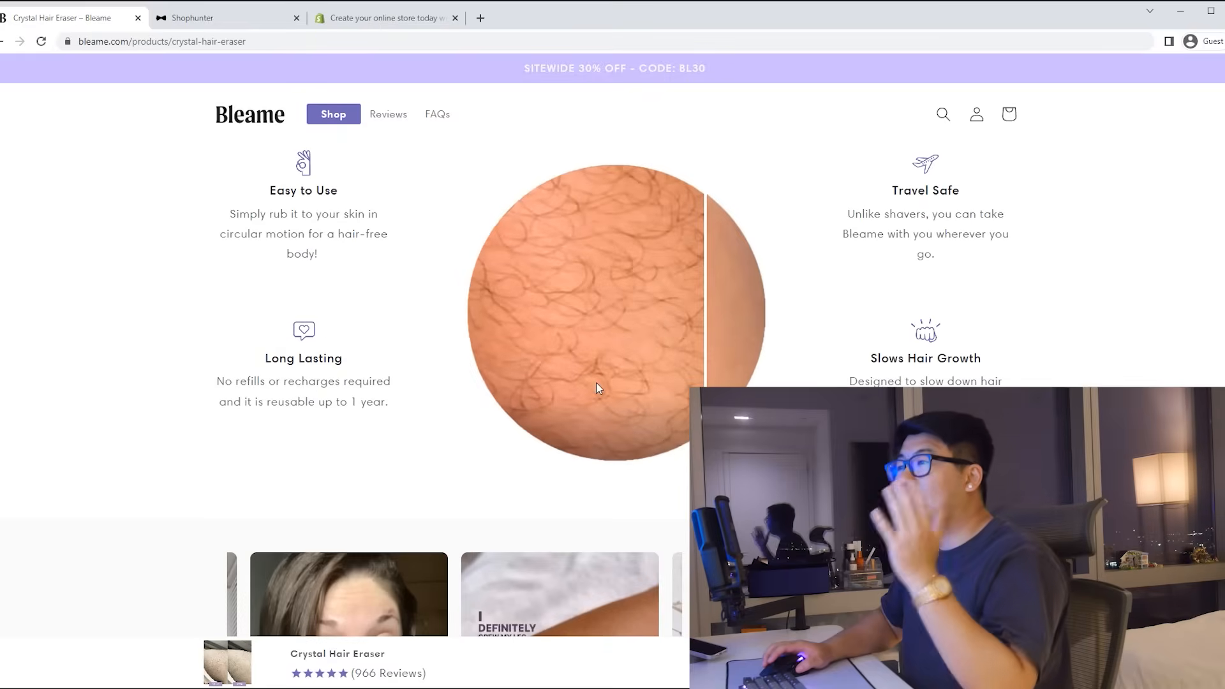
pyautogui.scroll(-3, 660, 423)
pyautogui.scroll(-3, 660, 423)
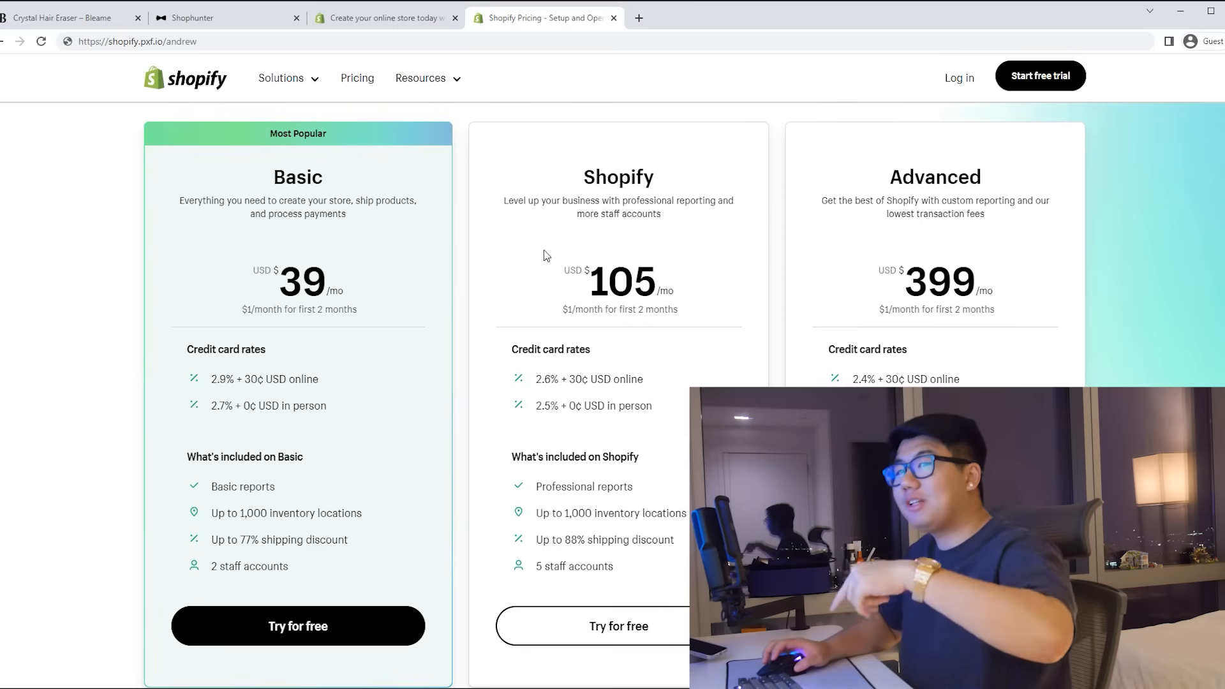
# Step: Switch to the Shopify 'Create your online store today' sign-up page
pyautogui.hotkey('ctrl', 'shift', 'Tab')
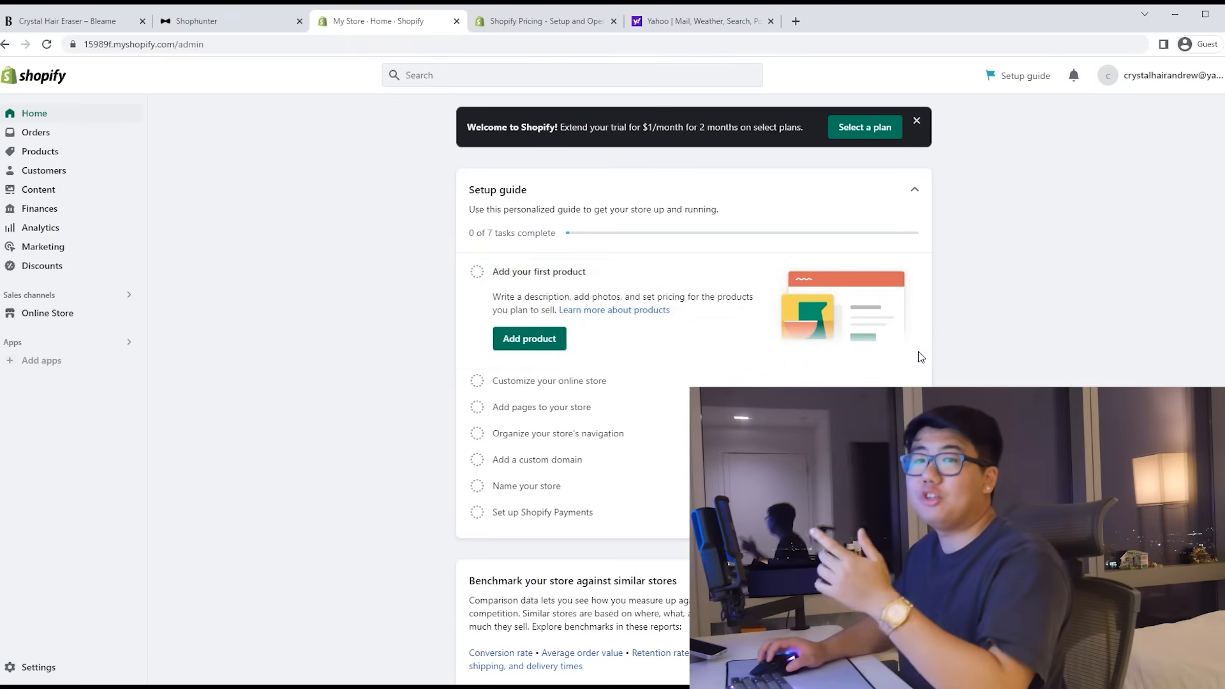
# Step: Start a new product and title it 'Crystal Hair Eraser'
pyautogui.click(39, 151)
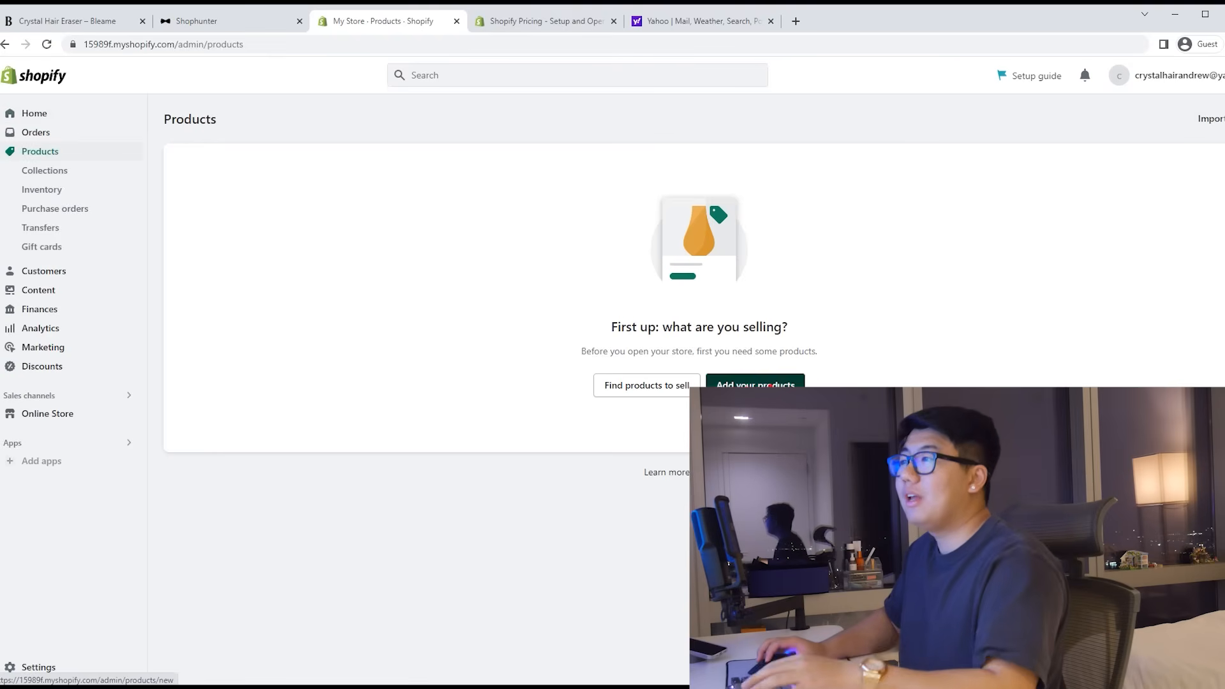
pyautogui.click(756, 383)
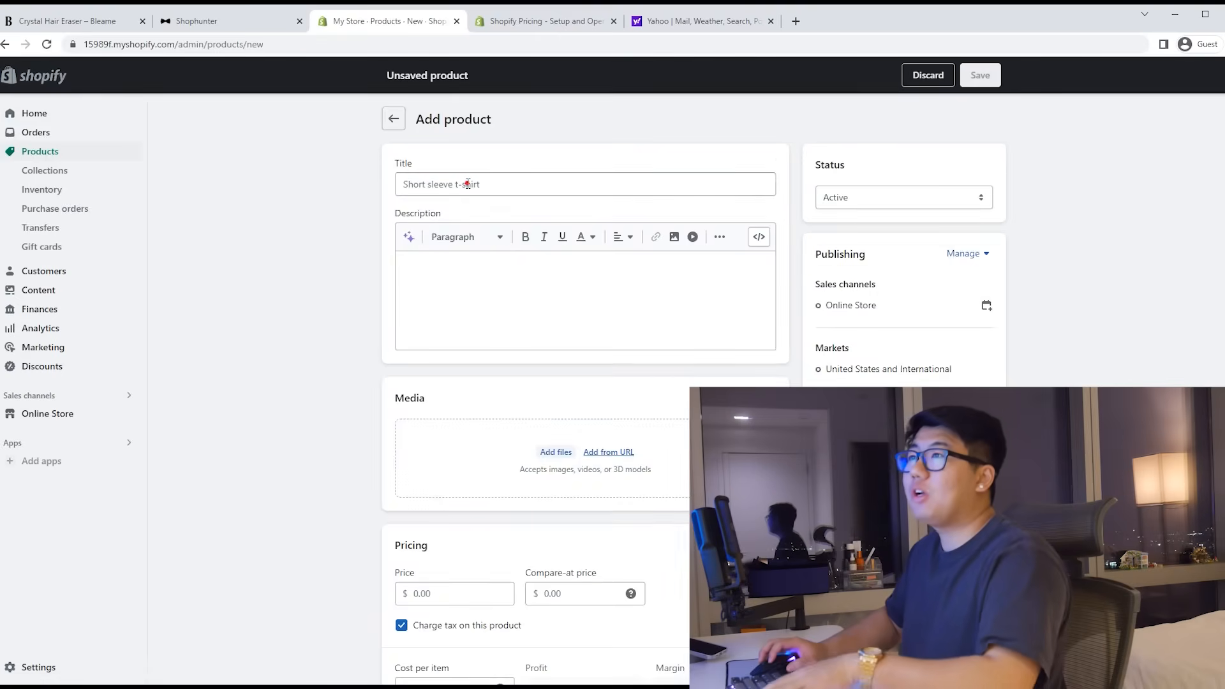
pyautogui.click(467, 184)
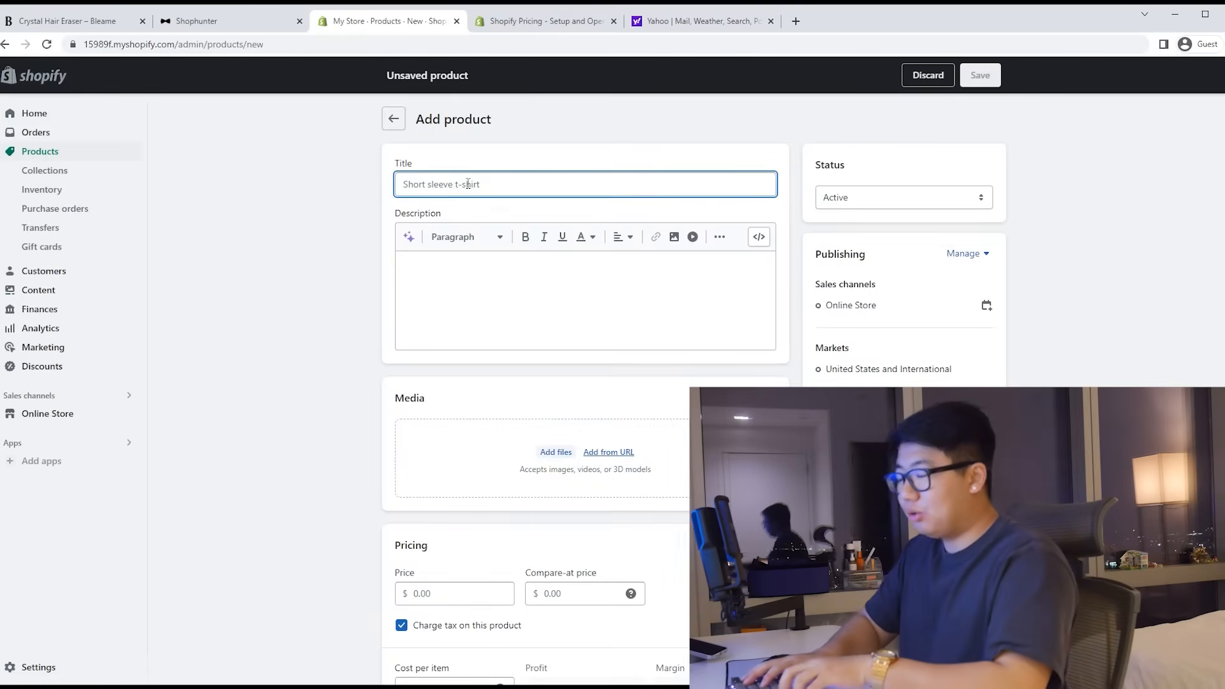
pyautogui.write('Crystal Hair Eraser')
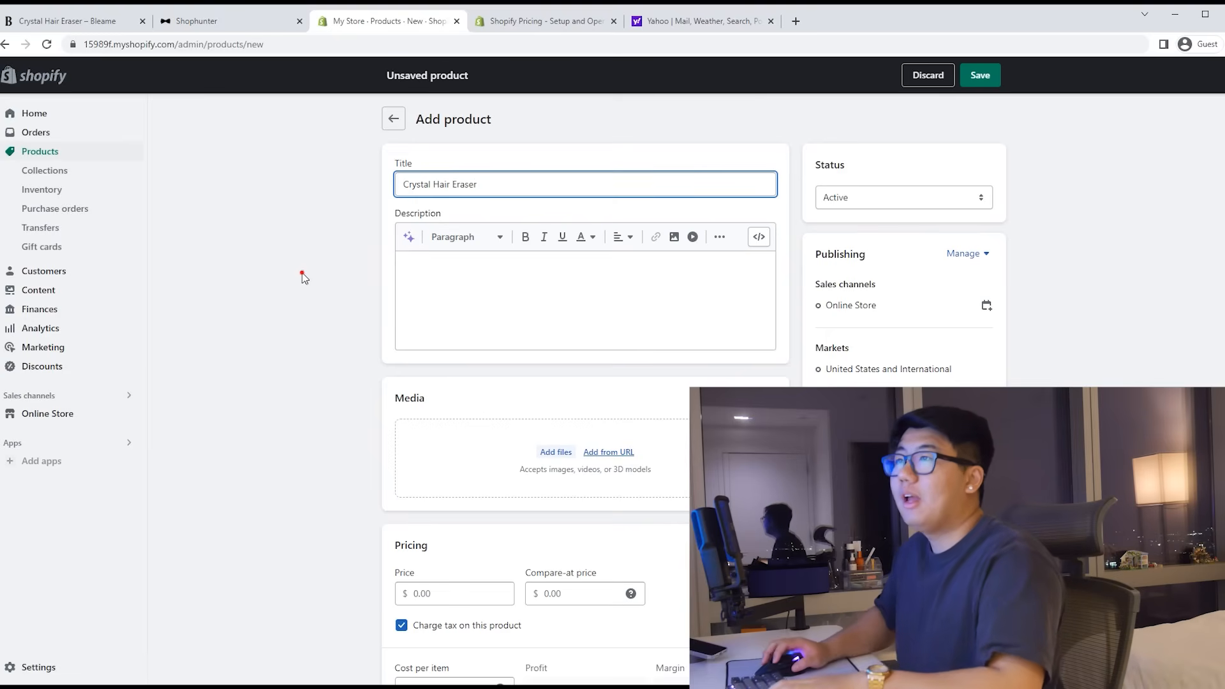
# Step: Copy Bleame's intro paragraph and benefit bullets into the product description
pyautogui.click(70, 21)
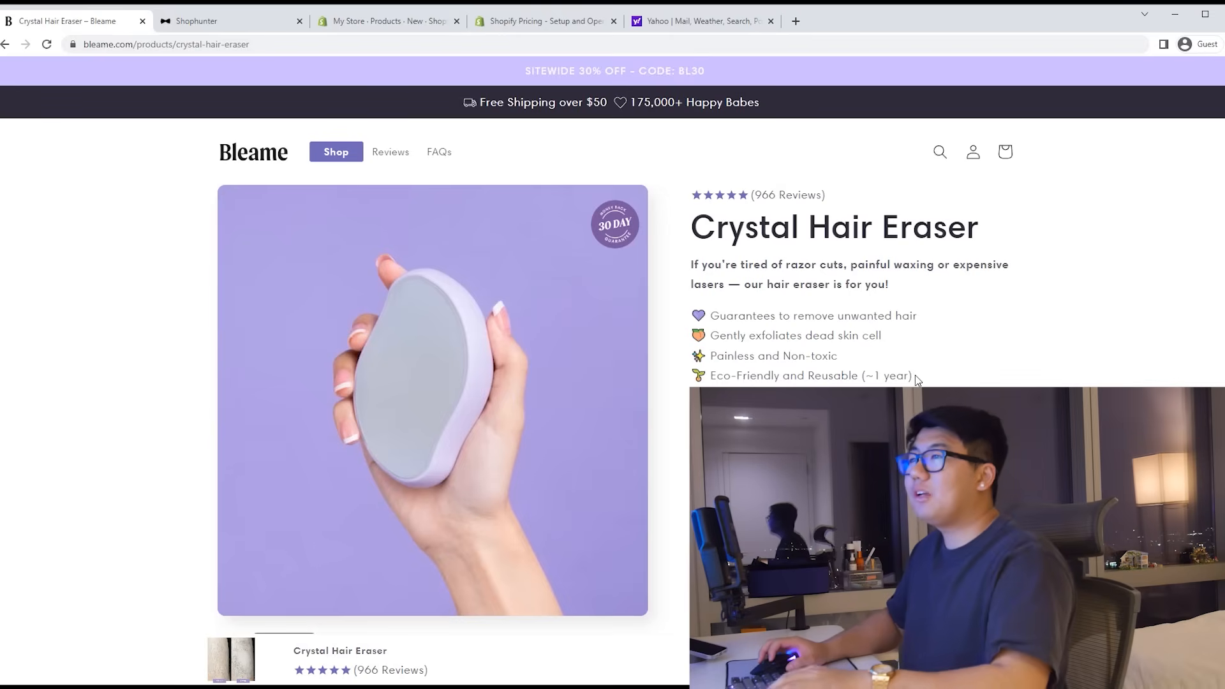
pyautogui.moveTo(914, 378); pyautogui.dragTo(689, 272)
pyautogui.hotkey('ctrl', 'c')
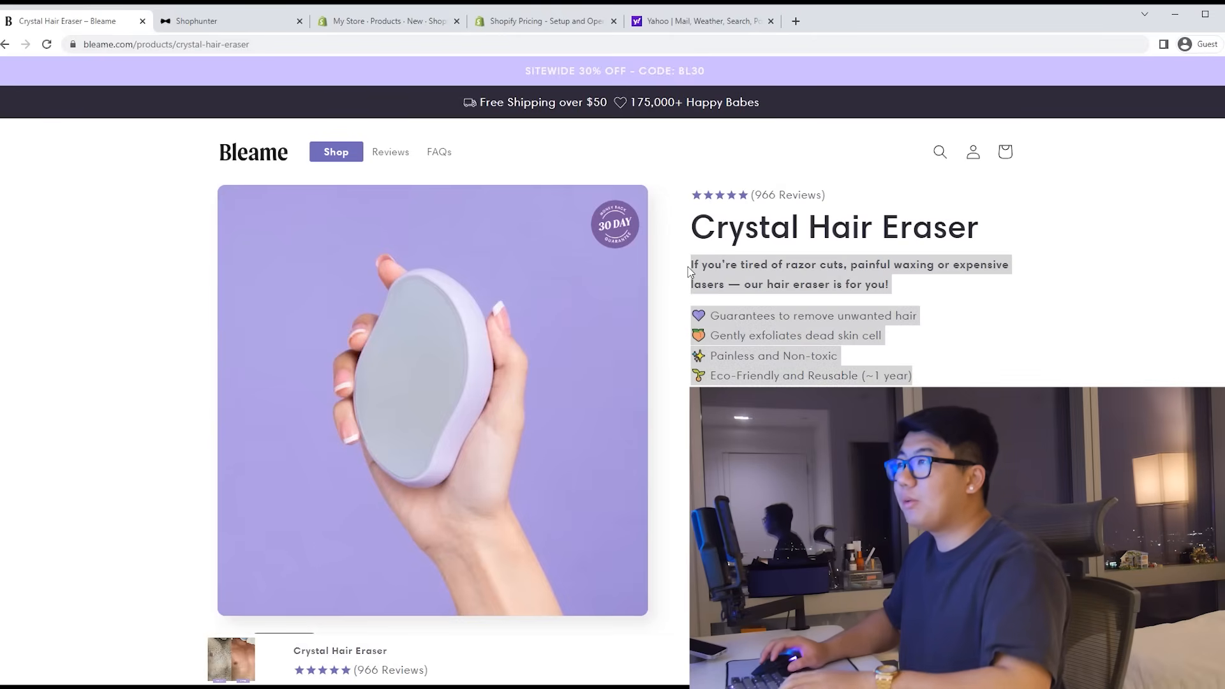
pyautogui.click(248, 25)
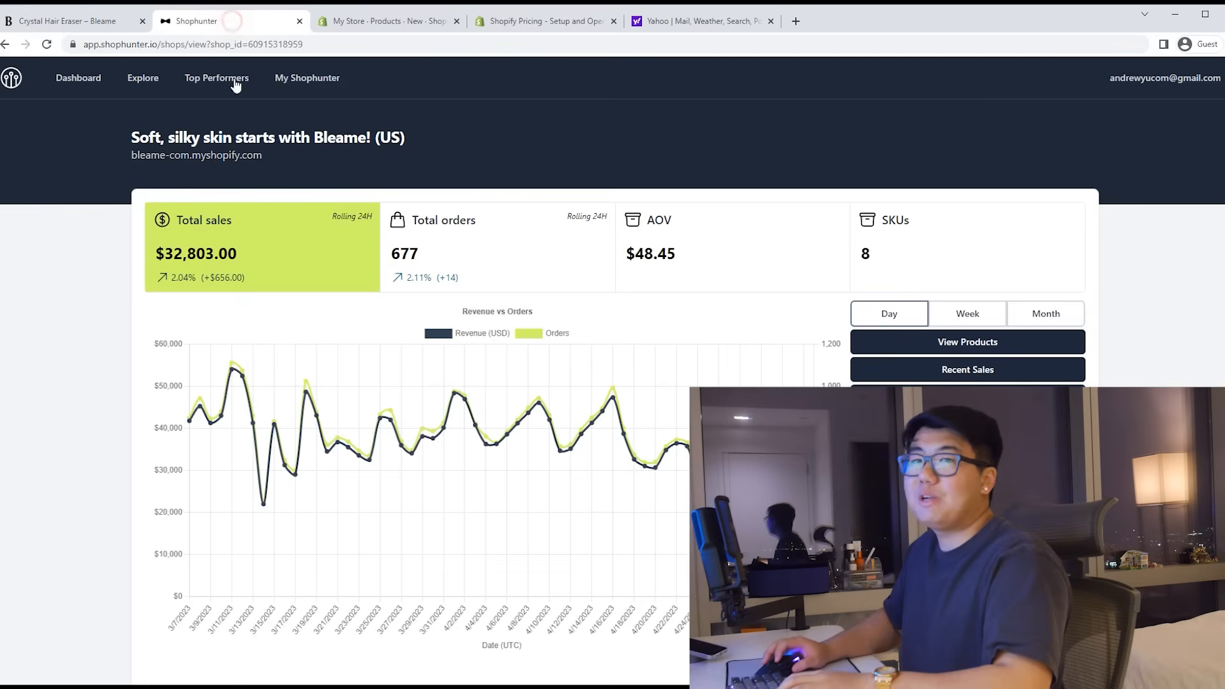
pyautogui.click(322, 23)
pyautogui.click(446, 282)
pyautogui.hotkey('ctrl', 'v')
pyautogui.click(472, 277)
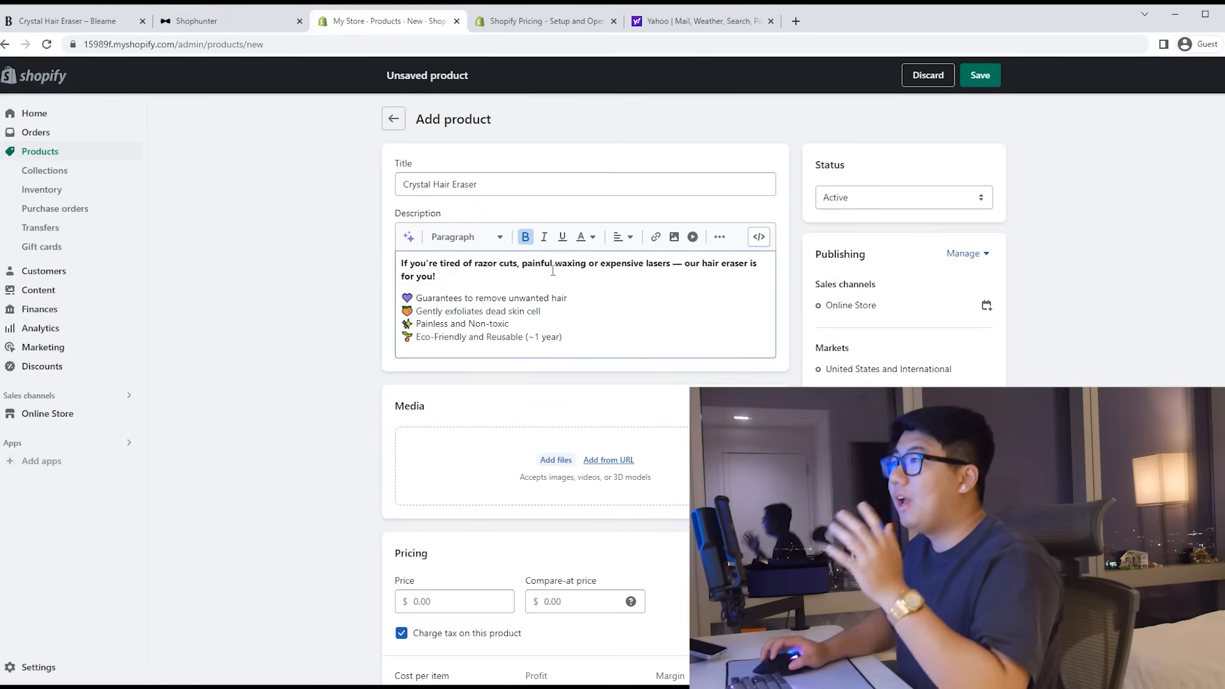
# Step: Rewrite the intro line and the first bullets, with the third bullet now 'Easy & painless to use.'
pyautogui.moveTo(702, 265); pyautogui.dragTo(408, 262)
pyautogui.write('Our')
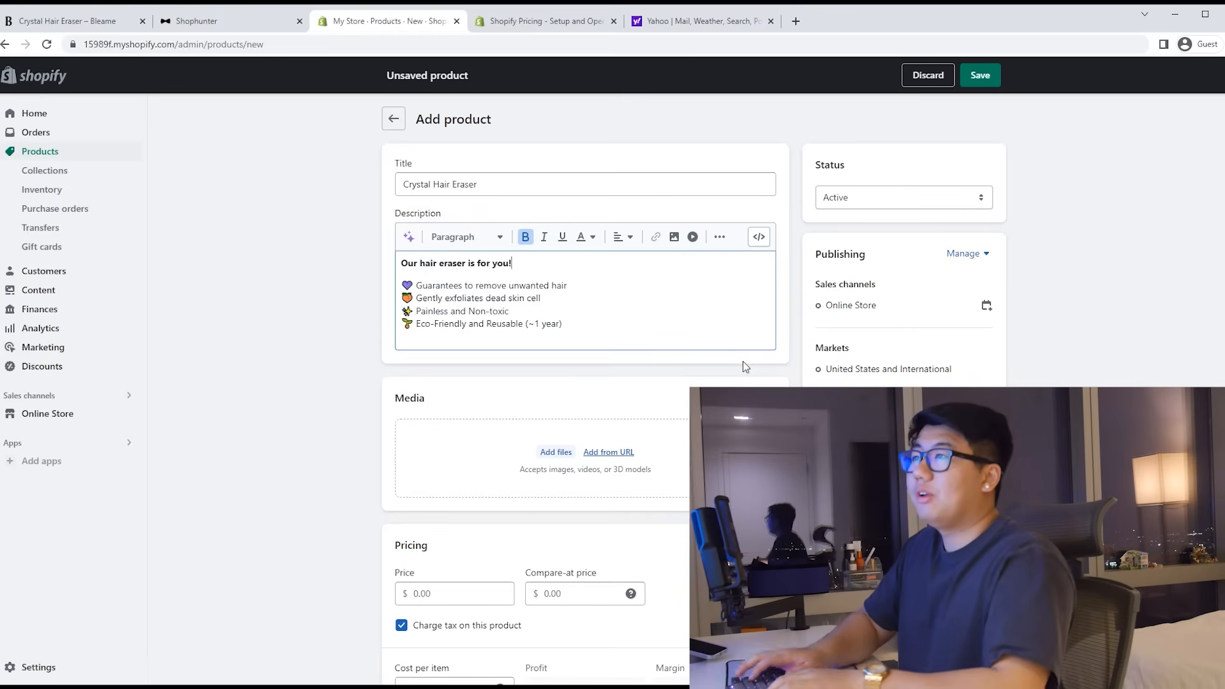
pyautogui.write('red o')
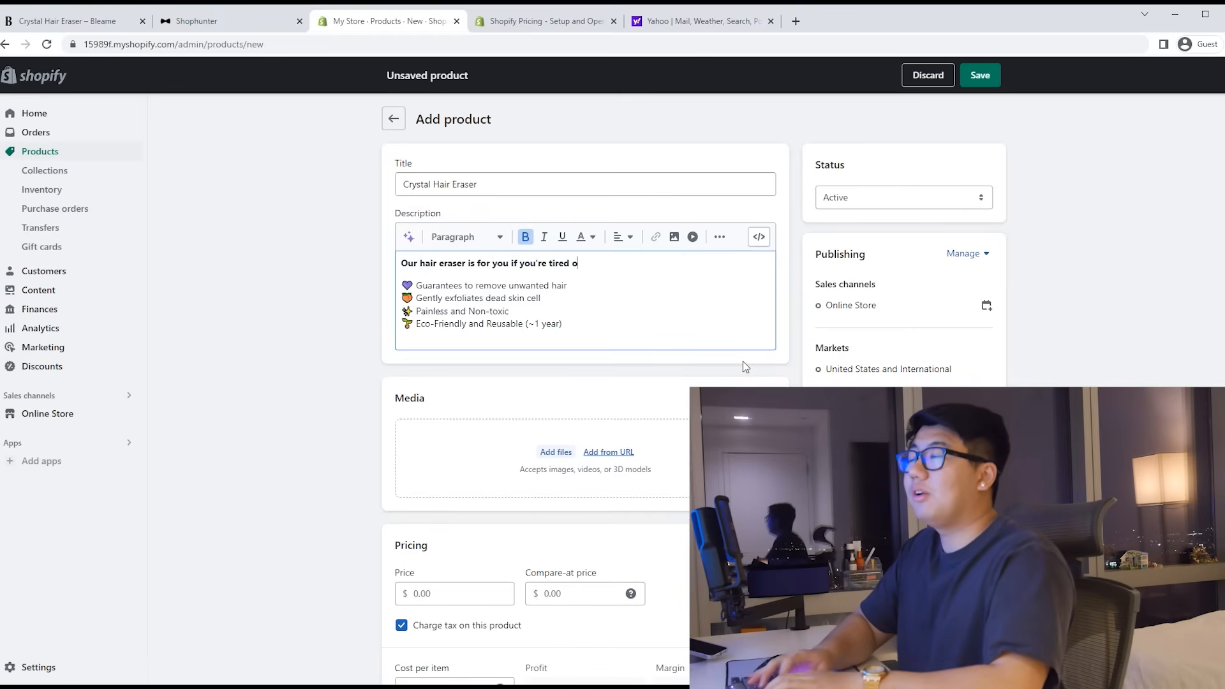
pyautogui.write('f raz')
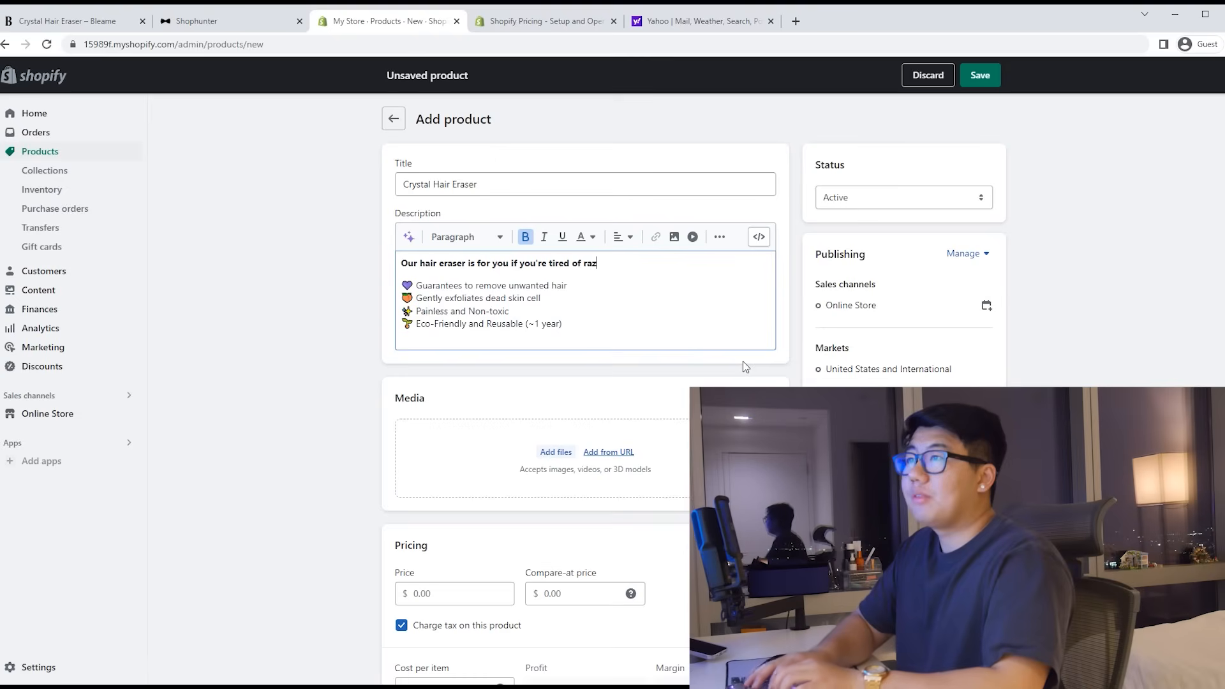
pyautogui.write('er burns!')
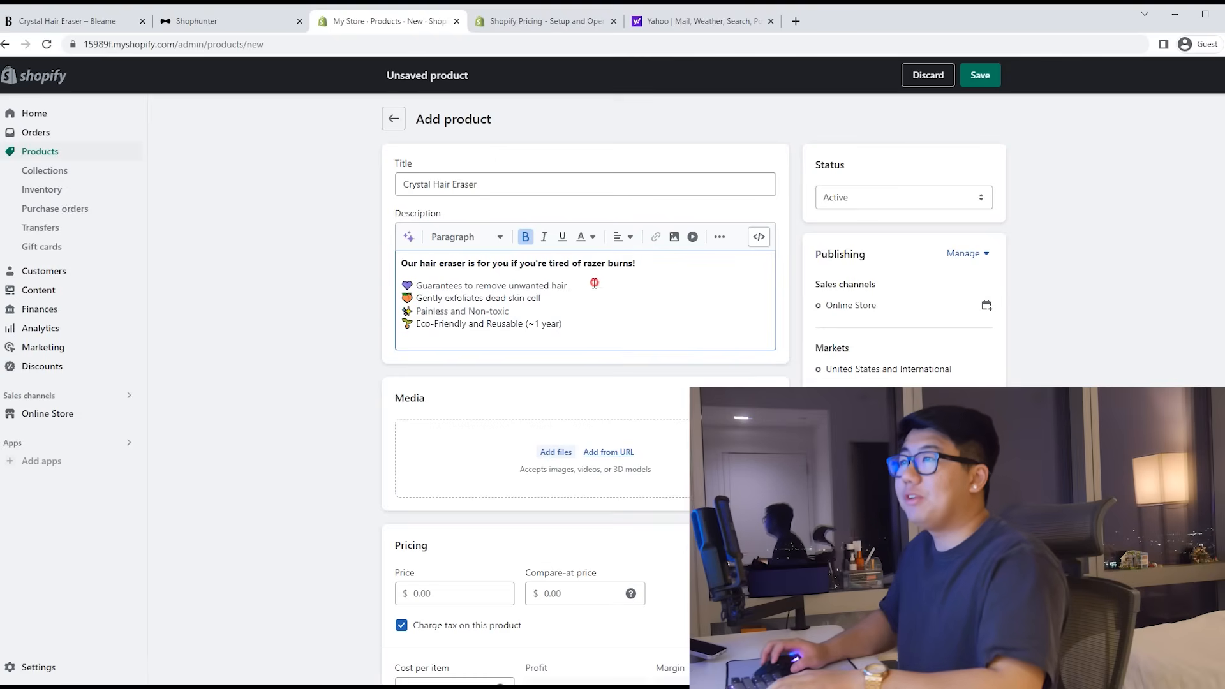
pyautogui.moveTo(570, 286); pyautogui.dragTo(418, 281)
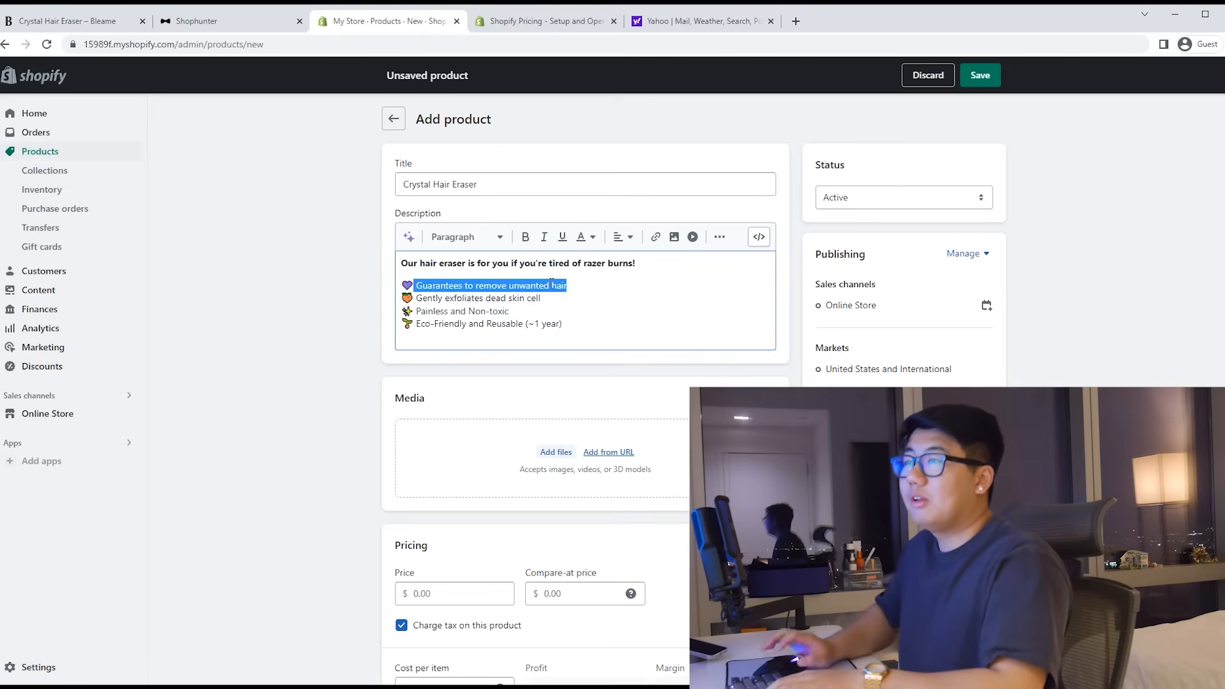
pyautogui.press('BackSpace')
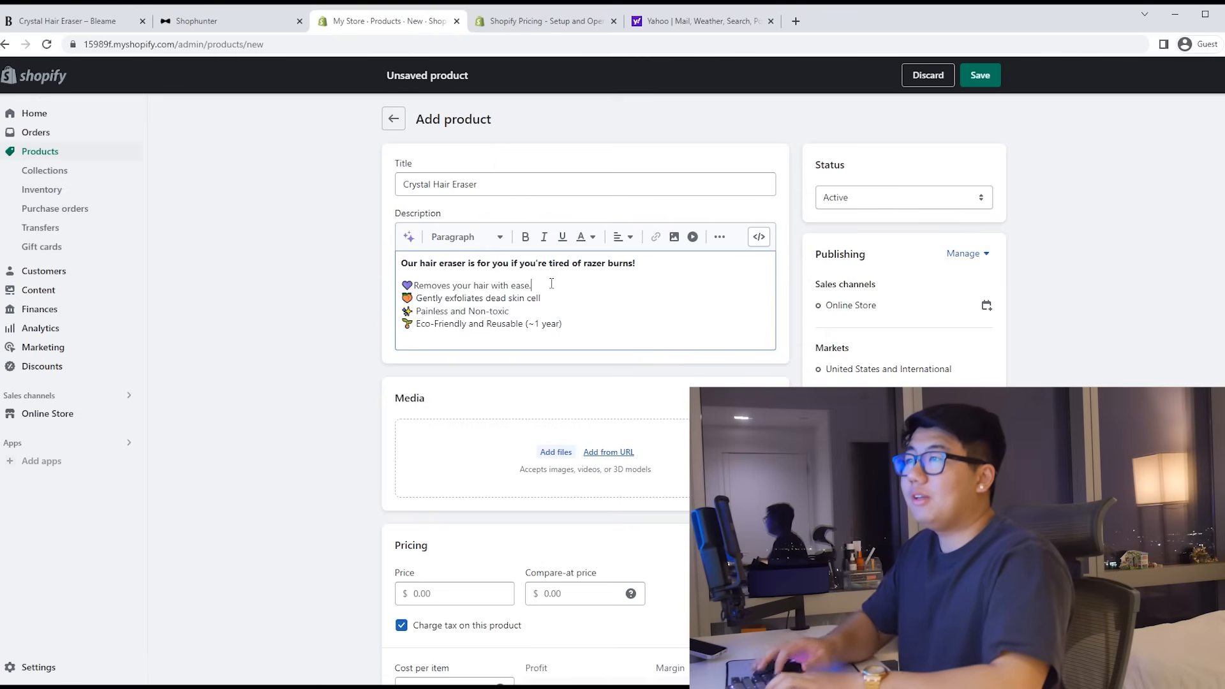
pyautogui.write('Remov')
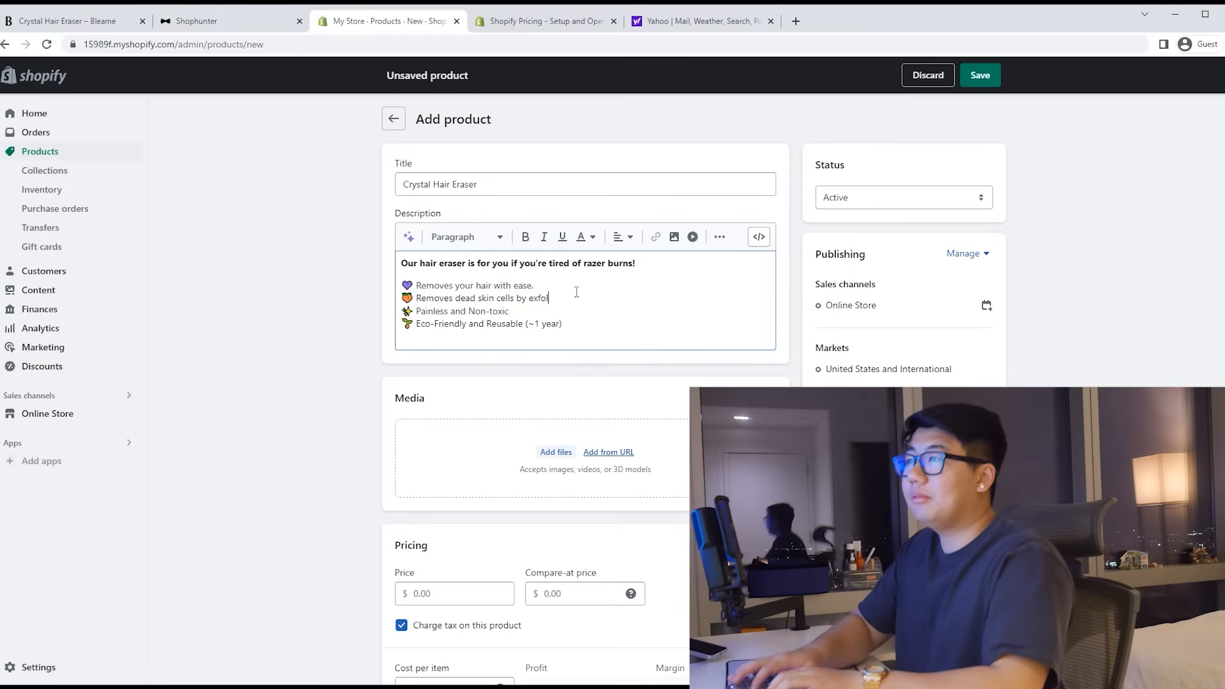
pyautogui.write('g')
pyautogui.press('Down')
pyautogui.hotkey('shift', 'Home')
pyautogui.write('Eas')
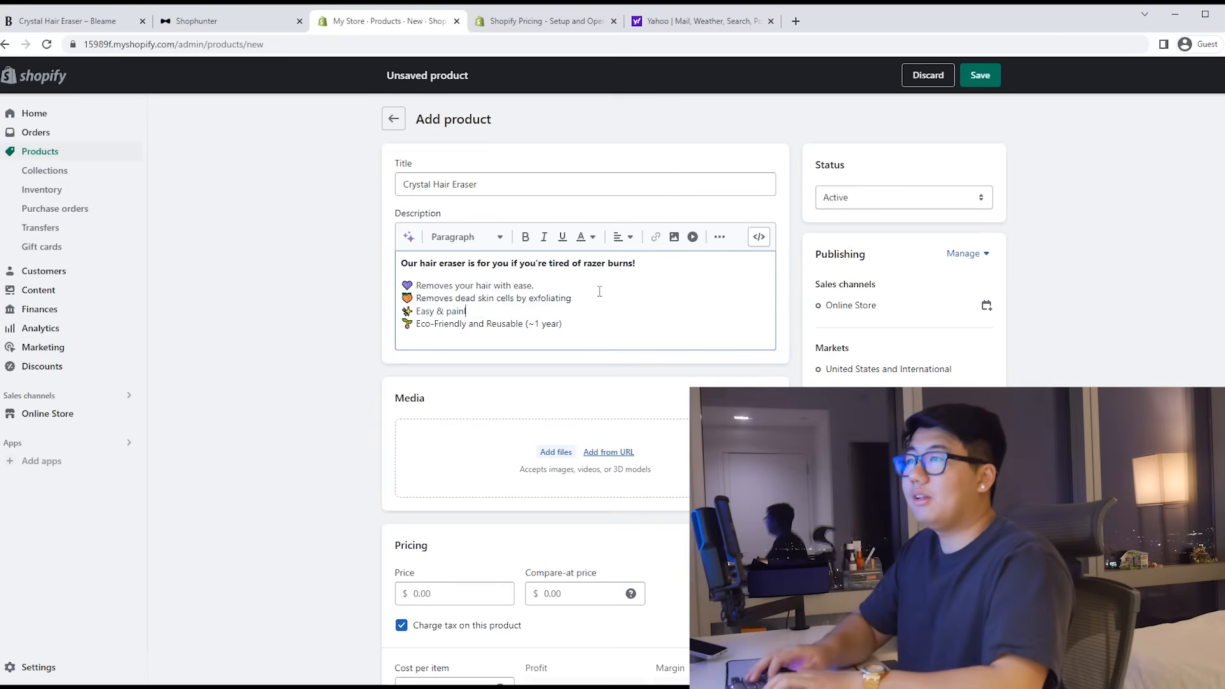
pyautogui.write('y & painless to use.')
# Step: Delete the Eco-Friendly and Reusable bullet, then undo the accidental extra deletions
pyautogui.moveTo(578, 331); pyautogui.dragTo(392, 332)
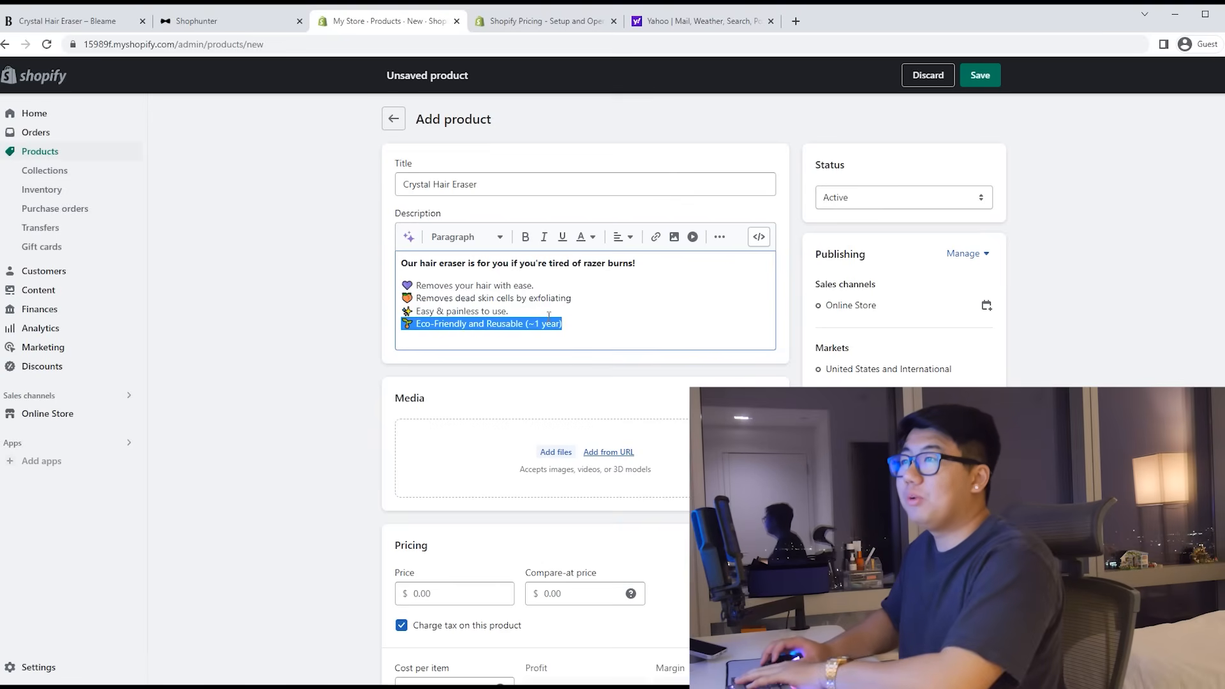
pyautogui.press('BackSpace')
pyautogui.press('BackSpace')
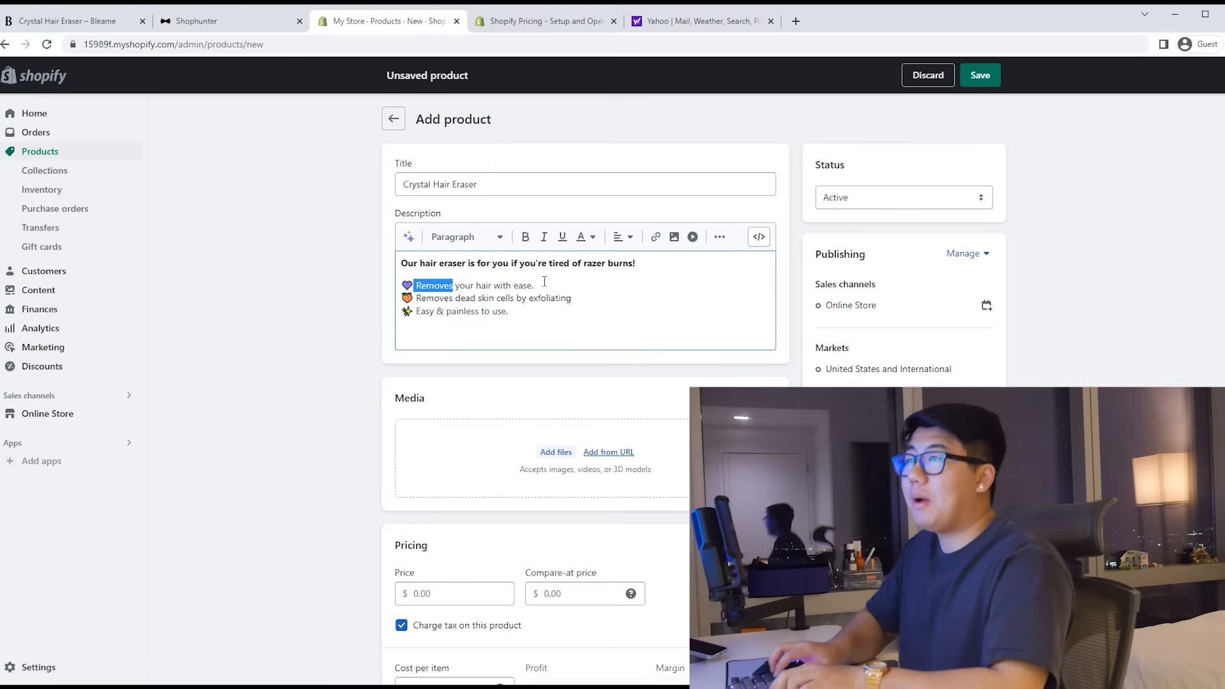
pyautogui.press('BackSpace')
pyautogui.hotkey('ctrl', 'z')
pyautogui.hotkey('ctrl', 'z')
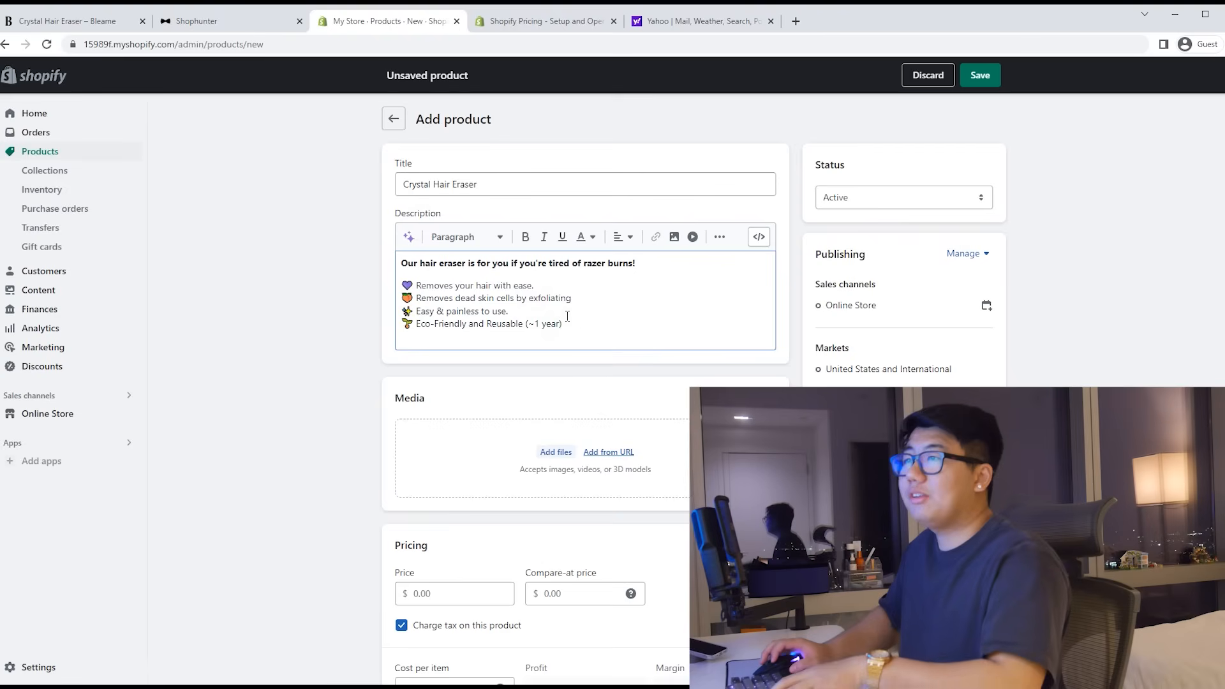
# Step: Move the Eco-Friendly bullet below the exfoliating bullet and reword it about no longer buying razers
pyautogui.moveTo(573, 323); pyautogui.dragTo(404, 298)
pyautogui.click(440, 297)
pyautogui.click(449, 297)
pyautogui.moveTo(554, 323); pyautogui.dragTo(402, 324)
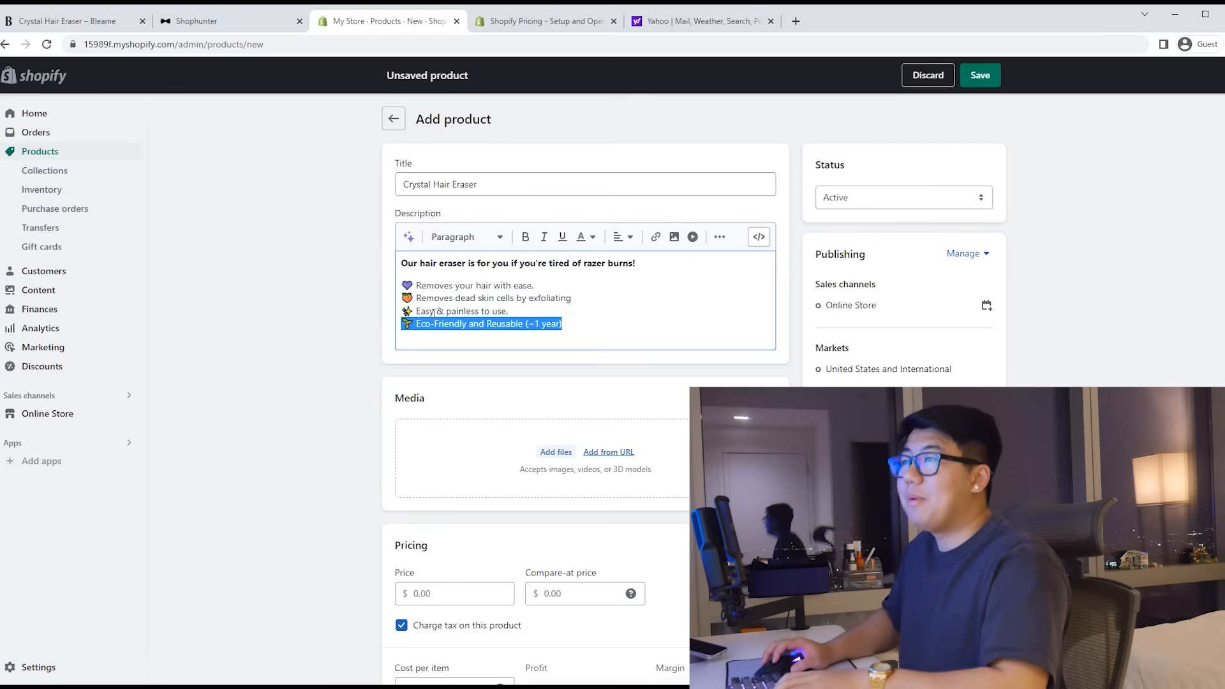
pyautogui.hotkey('ctrl', 'c')
pyautogui.click(586, 295)
pyautogui.press('Return')
pyautogui.hotkey('ctrl', 'v')
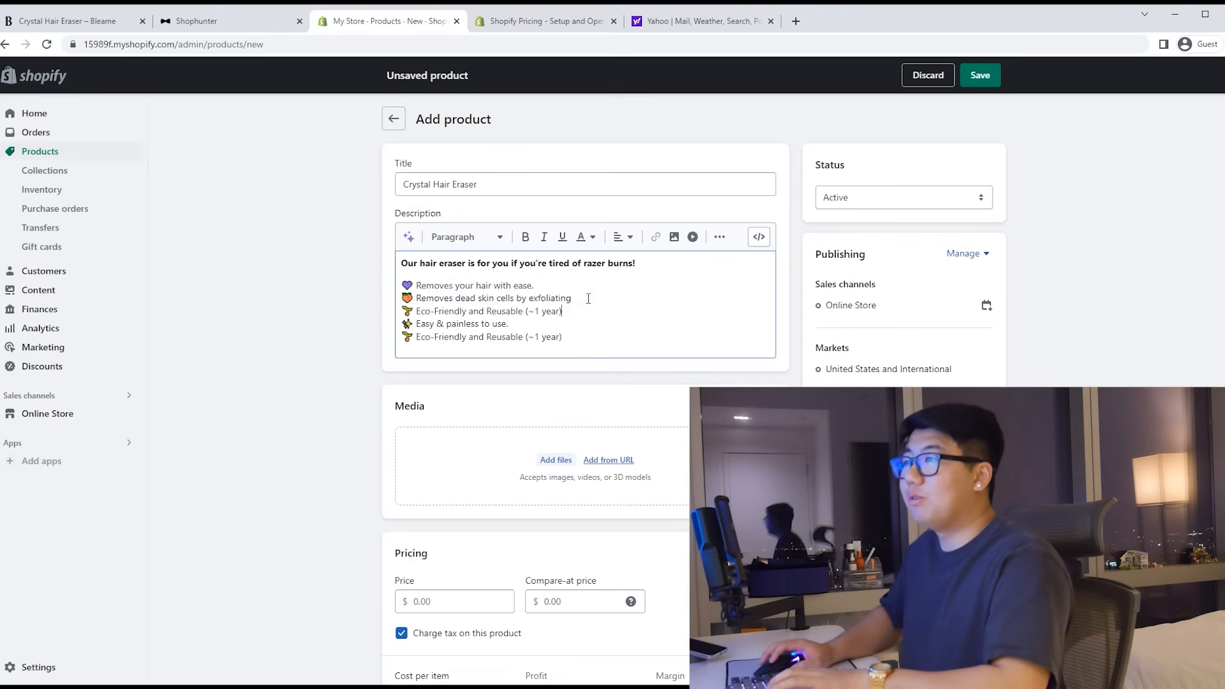
pyautogui.moveTo(576, 337); pyautogui.dragTo(391, 338)
pyautogui.press('BackSpace')
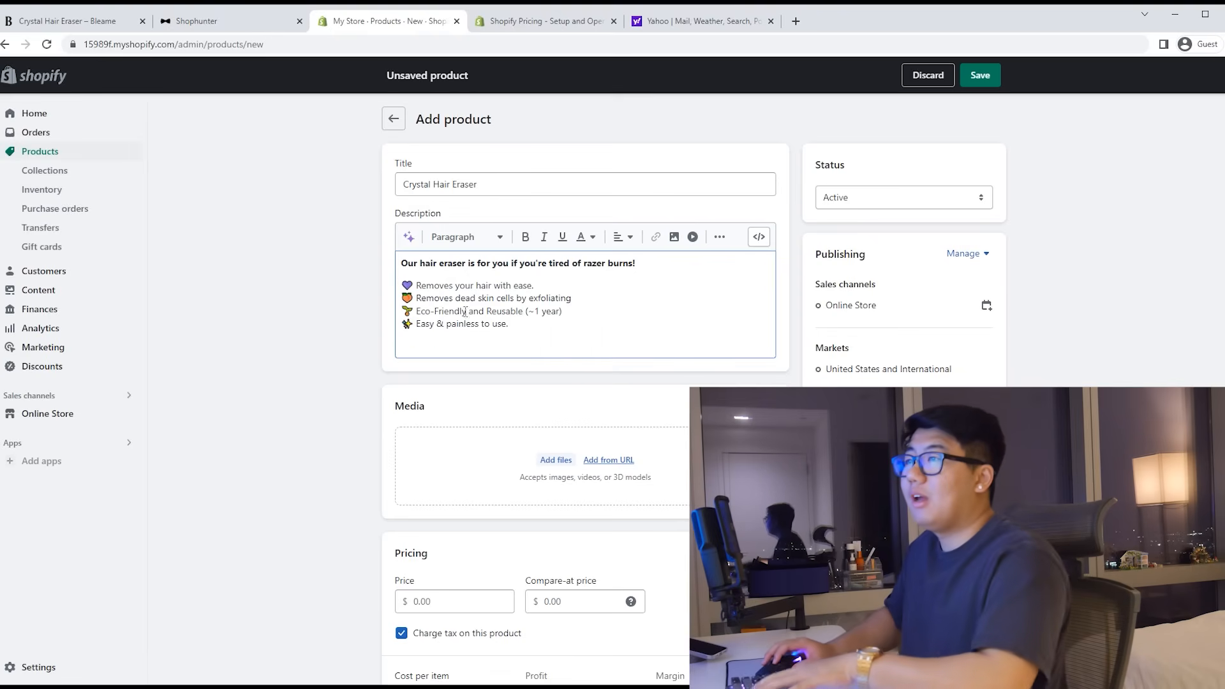
pyautogui.moveTo(467, 311); pyautogui.dragTo(413, 313)
pyautogui.write('Removes the need for ')
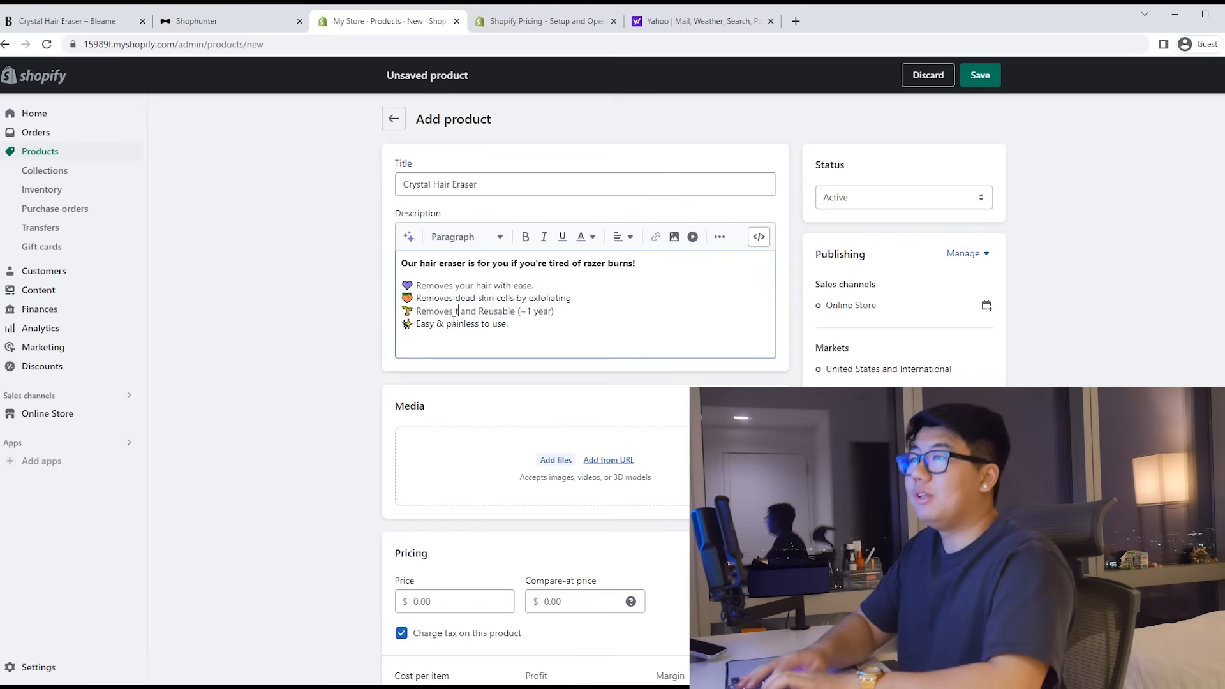
pyautogui.write('buying ra')
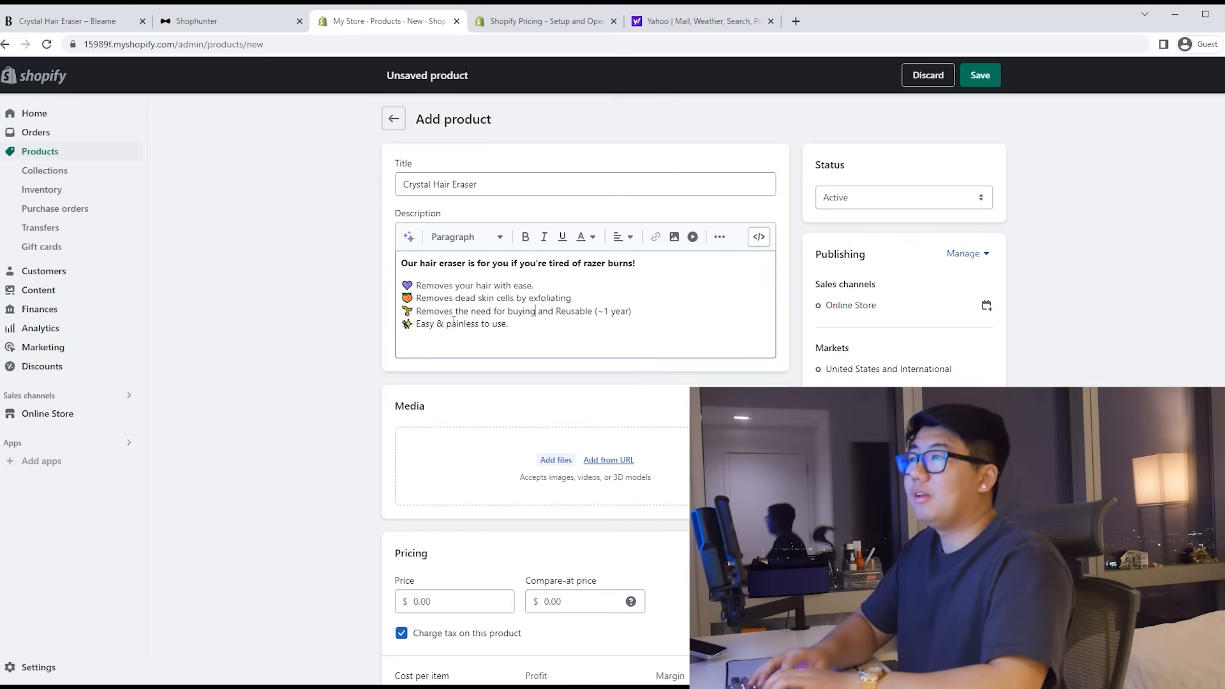
pyautogui.write('zers ')
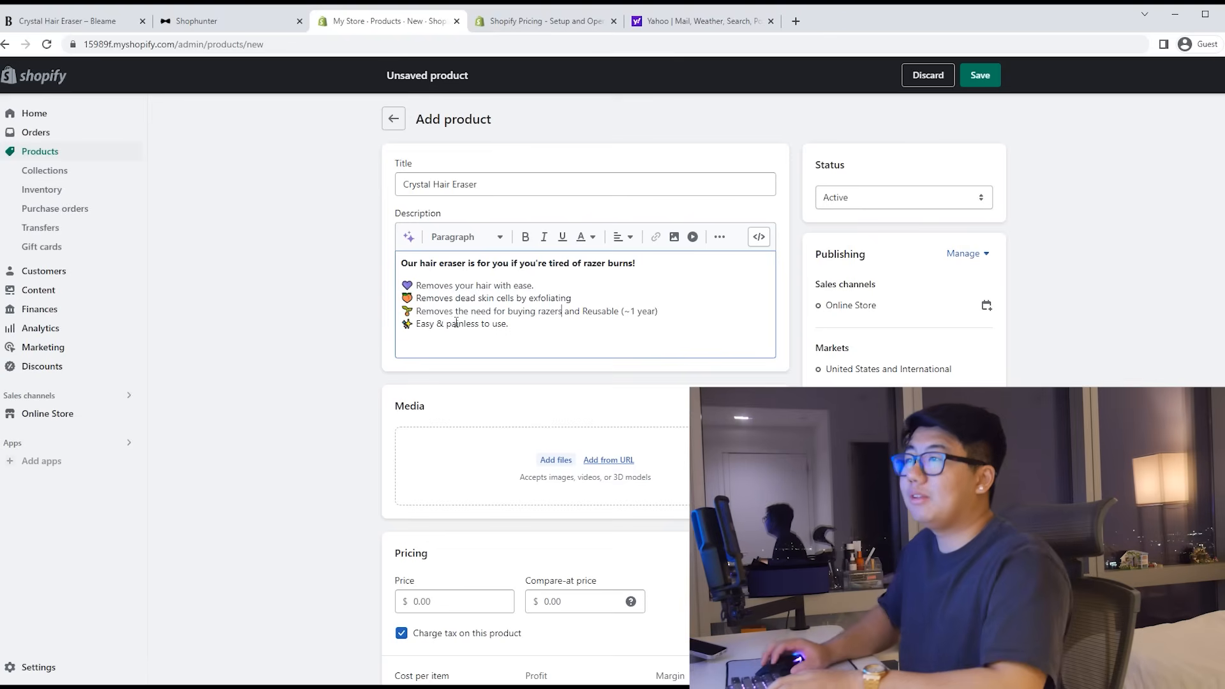
pyautogui.write(' constantly')
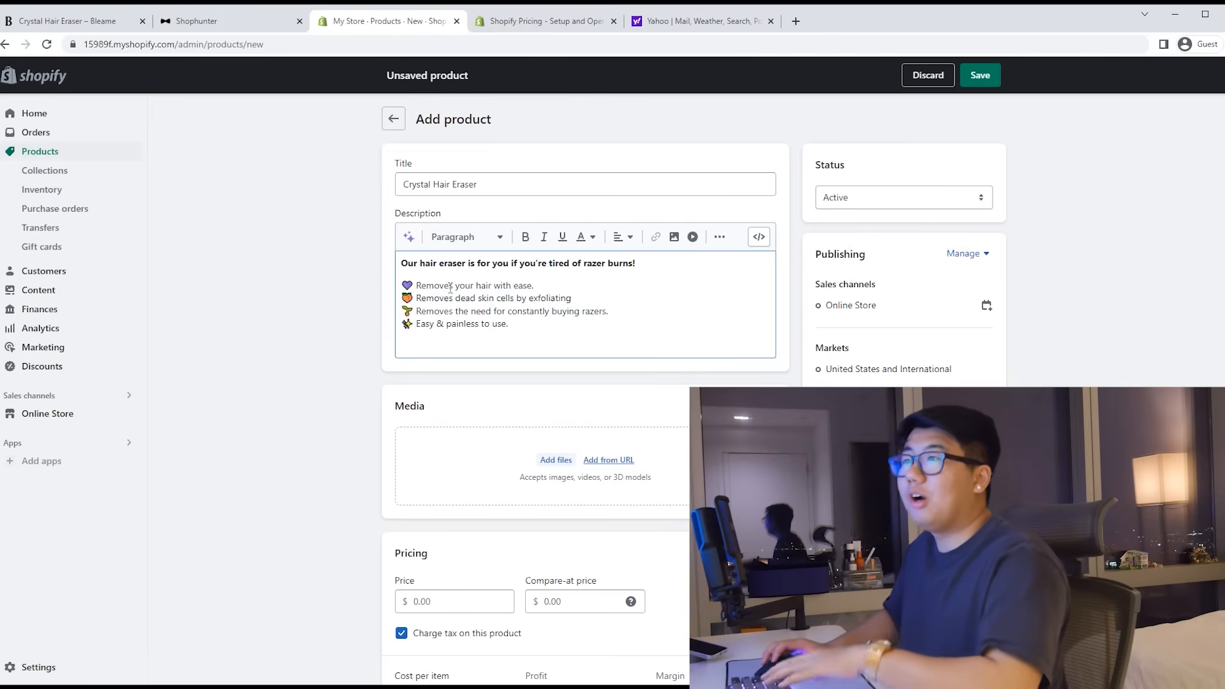
# Step: Delete the 'Easy & painless to use.' bullet
pyautogui.tripleClick(459, 336)
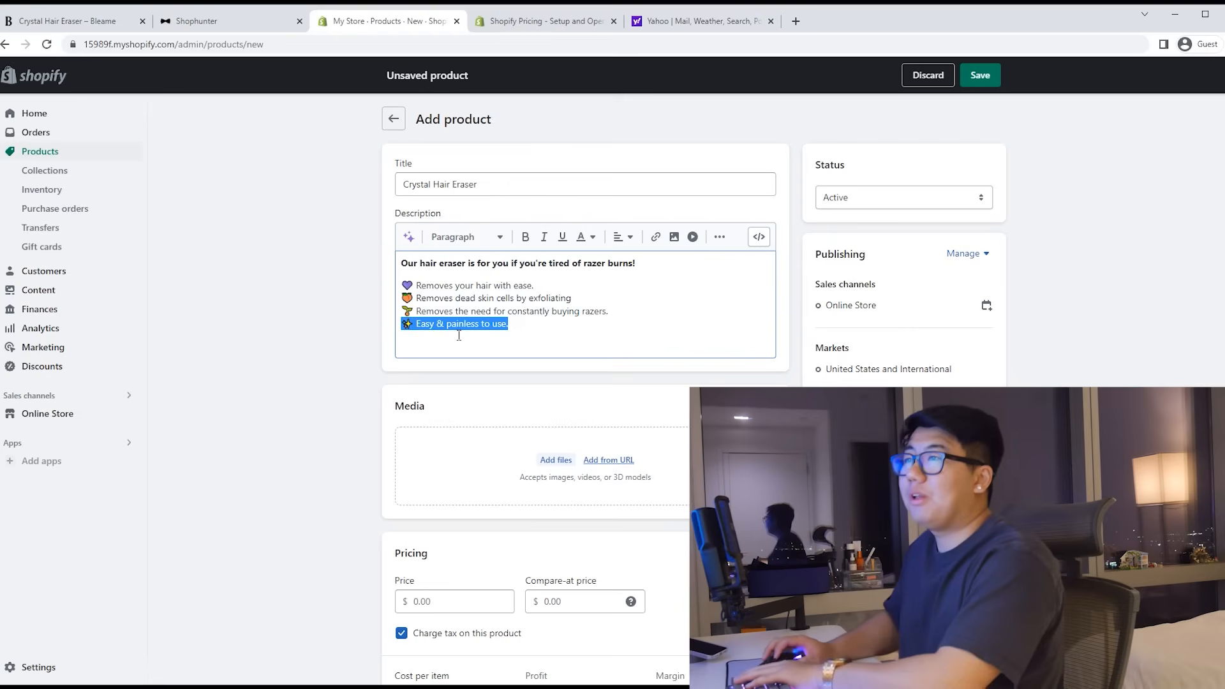
pyautogui.click(484, 333)
pyautogui.tripleClick(529, 323)
pyautogui.press('BackSpace')
pyautogui.scroll(-1, 549, 348)
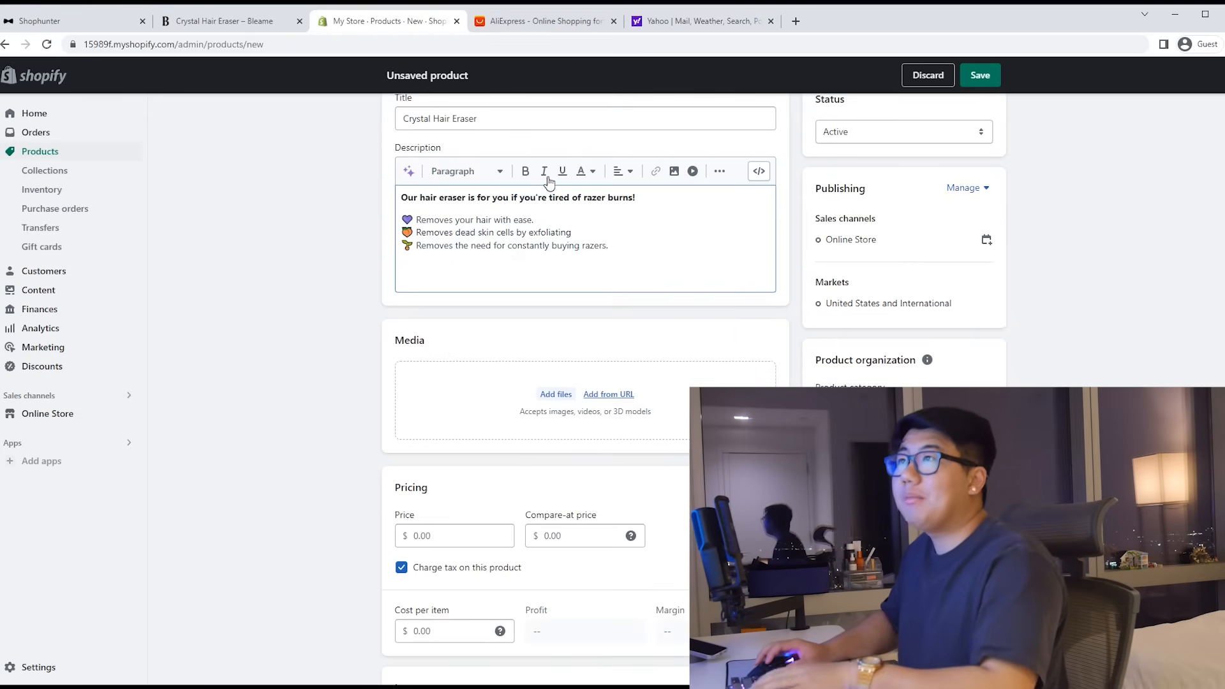
# Step: Search AliExpress for 'crystal hair remover' after dismissing the coupon popup
pyautogui.click(526, 23)
pyautogui.click(736, 281)
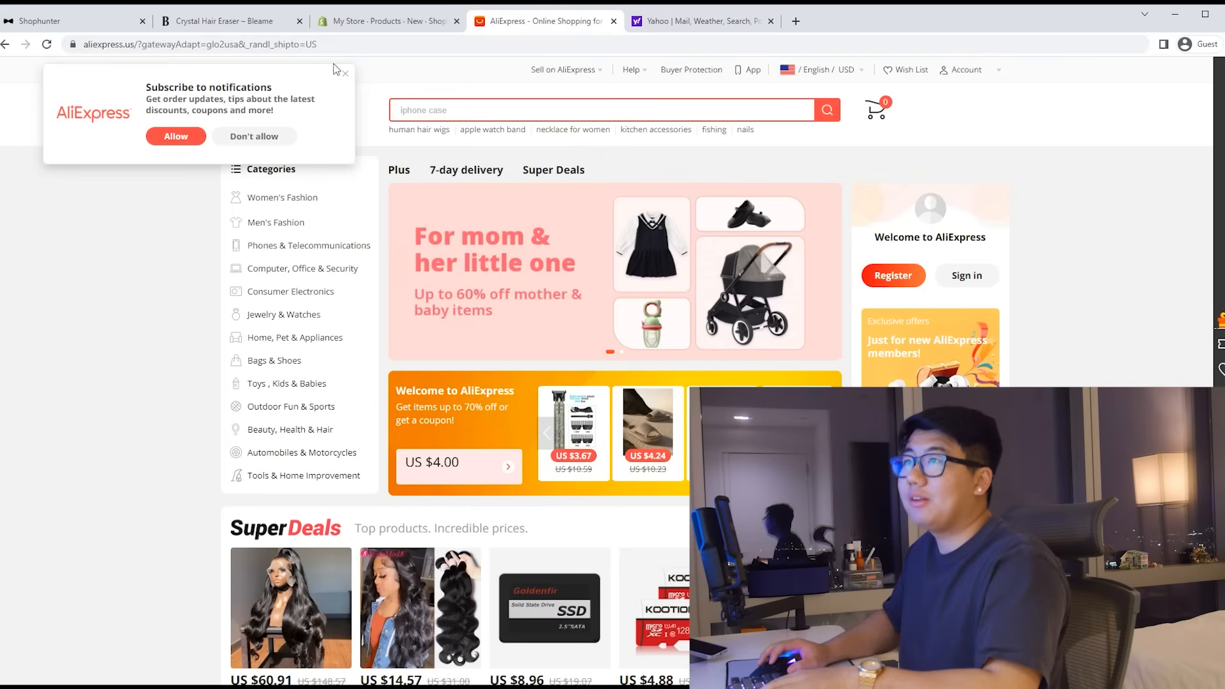
pyautogui.click(424, 111)
pyautogui.write('cr')
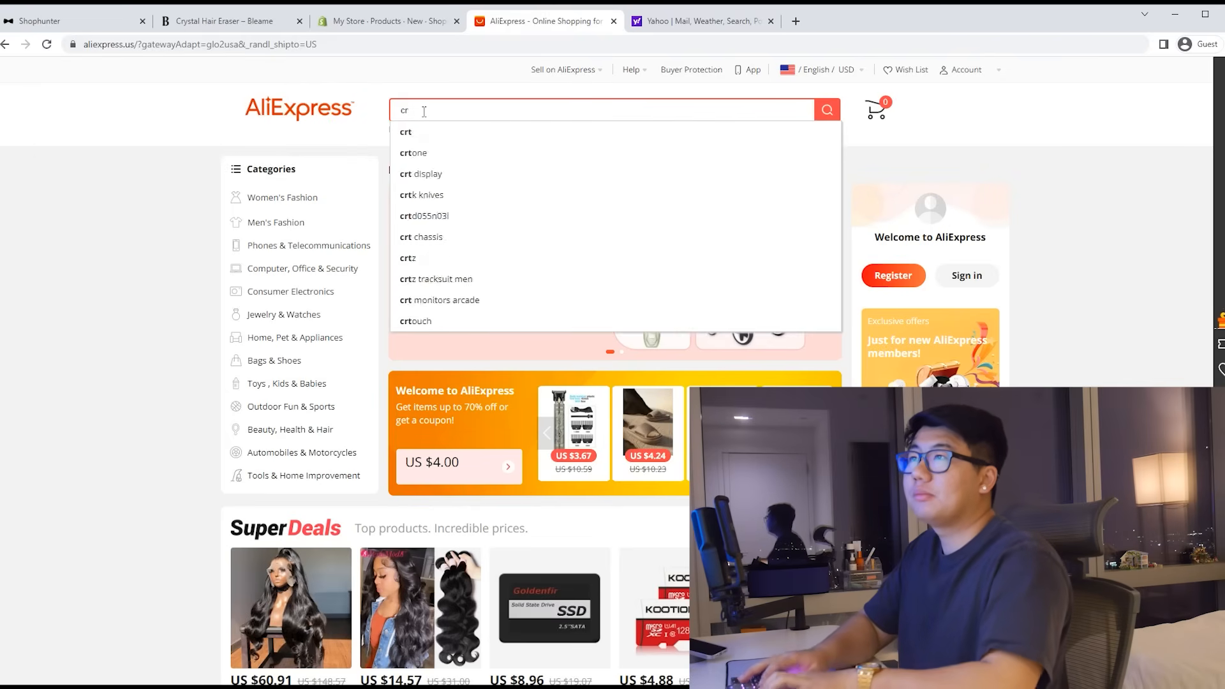
pyautogui.write('ystal hair remover')
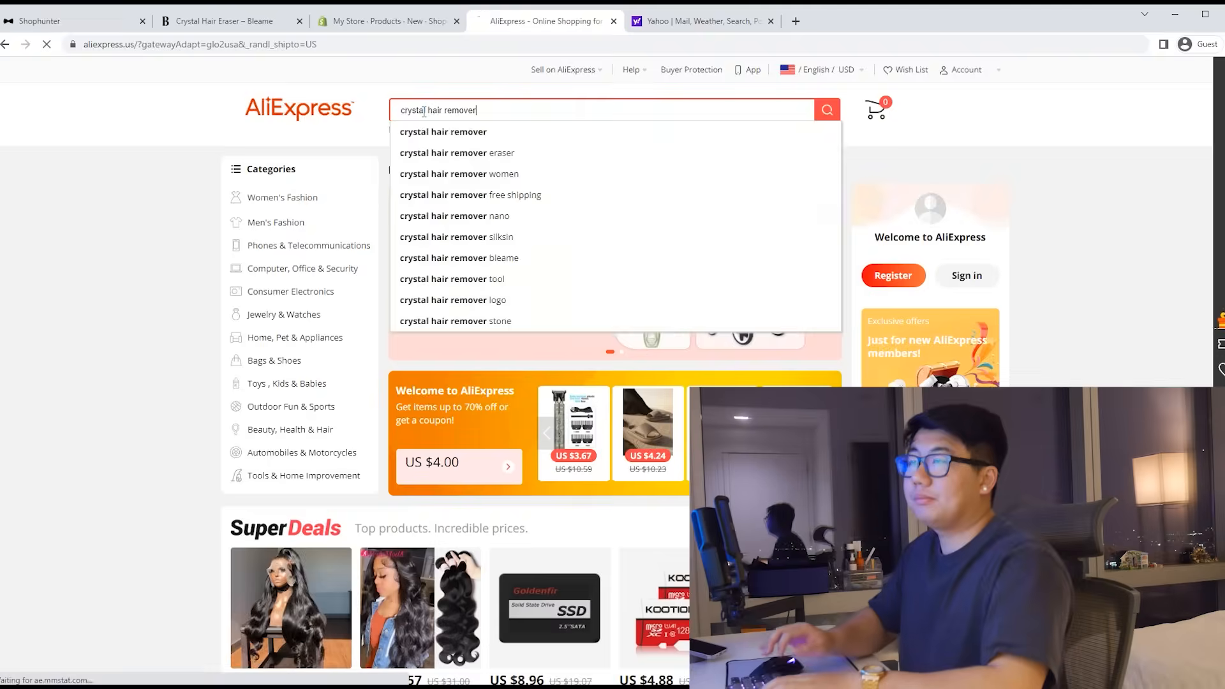
pyautogui.press('Return')
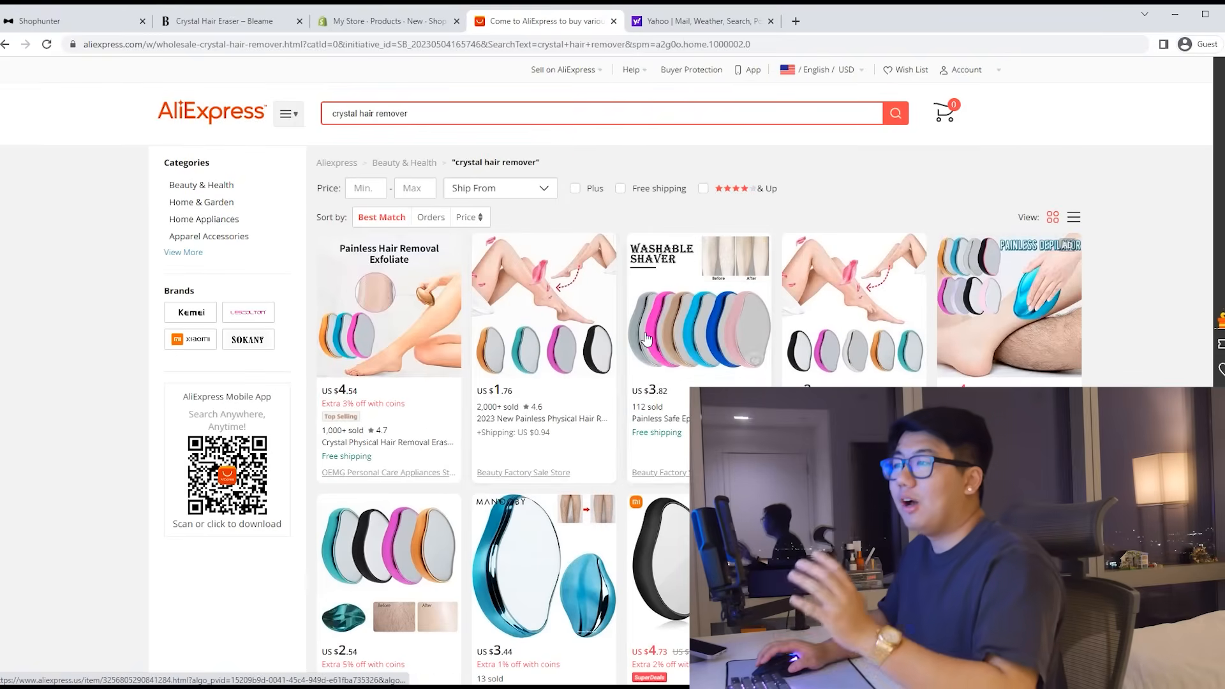
# Step: Choose Save image as on the Nano Crystal Epilator's main product photo
pyautogui.scroll(-2, 680, 390)
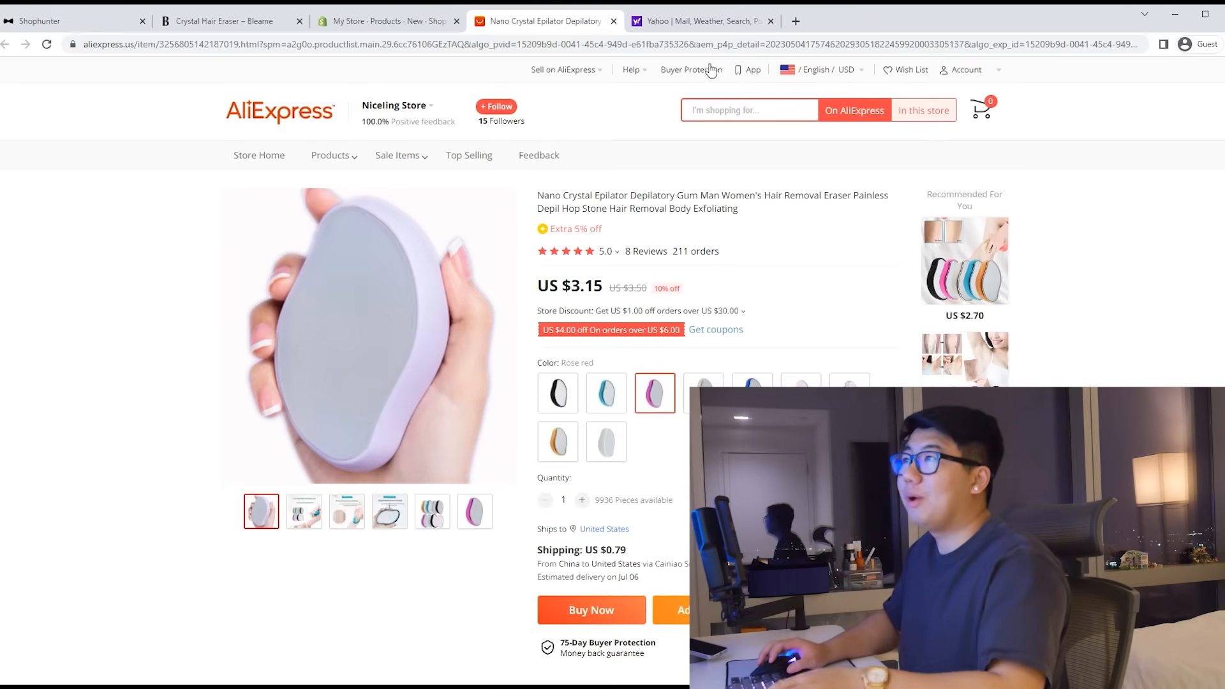
pyautogui.rightClick(403, 331)
pyautogui.click(434, 351)
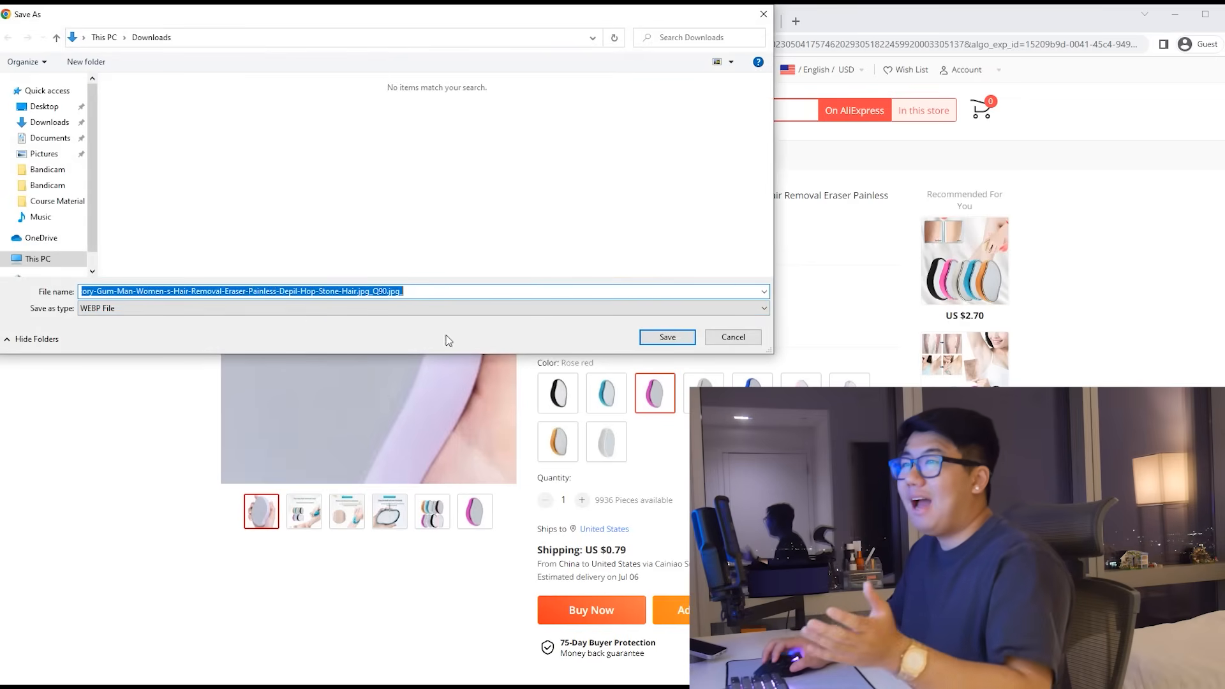
# Step: Save the product photo and abandon a first Gyazo capture attempt
pyautogui.click(668, 336)
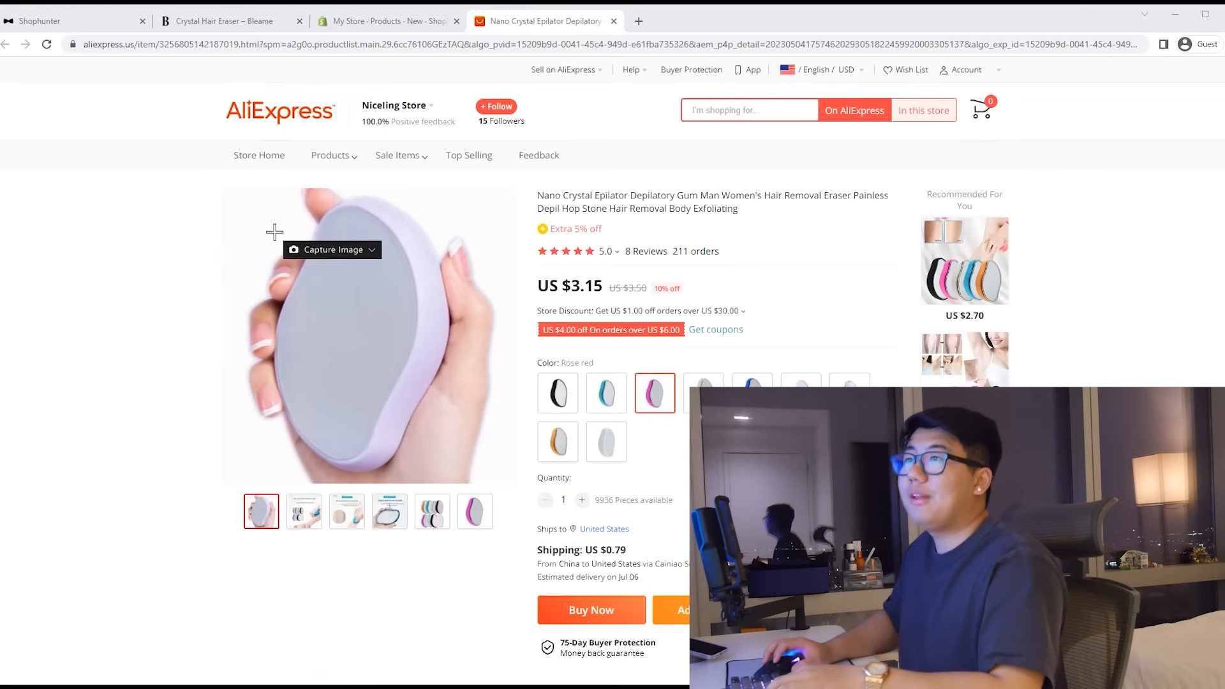
pyautogui.moveTo(224, 192); pyautogui.dragTo(455, 414)
pyautogui.rightClick(455, 414)
pyautogui.click(484, 406)
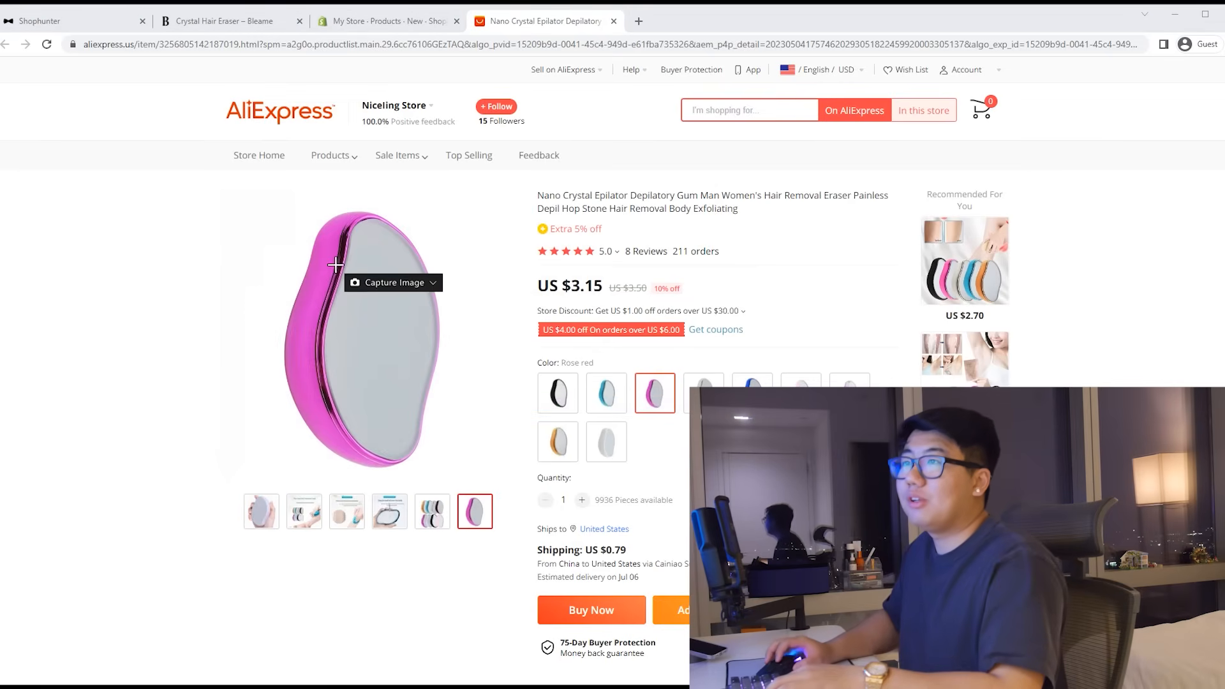
# Step: Capture the lavender product photo with Gyazo and save it as a PNG in Downloads
pyautogui.click(330, 685)
pyautogui.moveTo(223, 189); pyautogui.dragTo(517, 493)
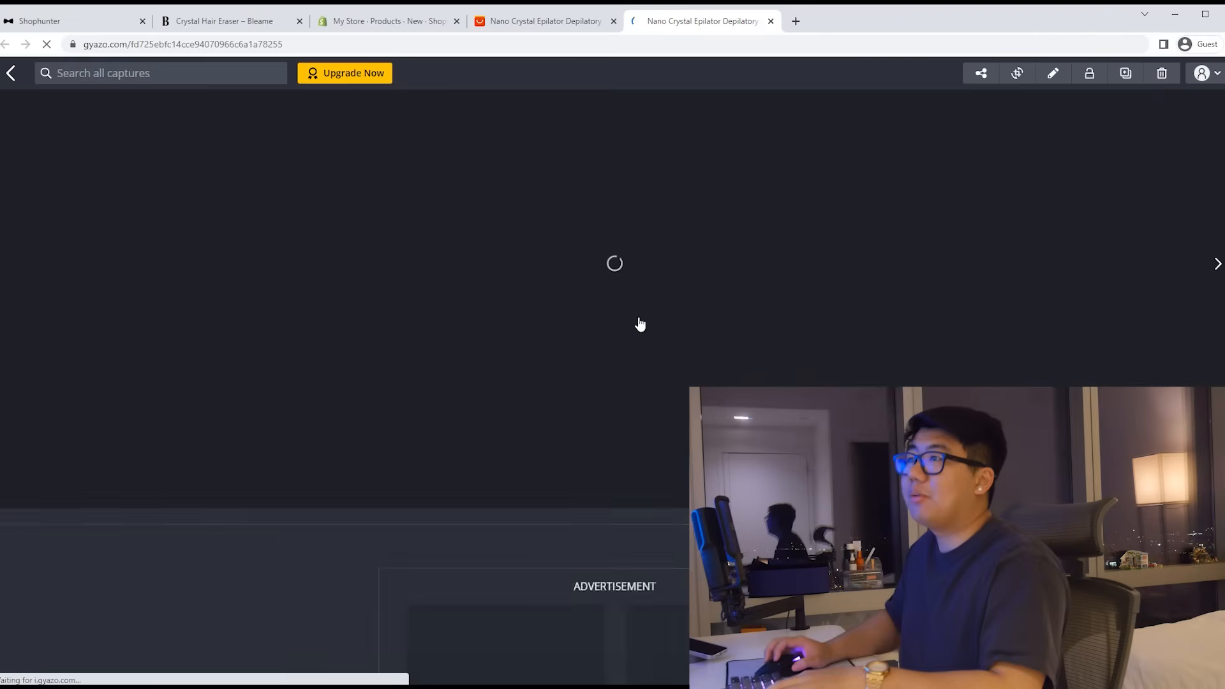
pyautogui.rightClick(640, 290)
pyautogui.click(669, 320)
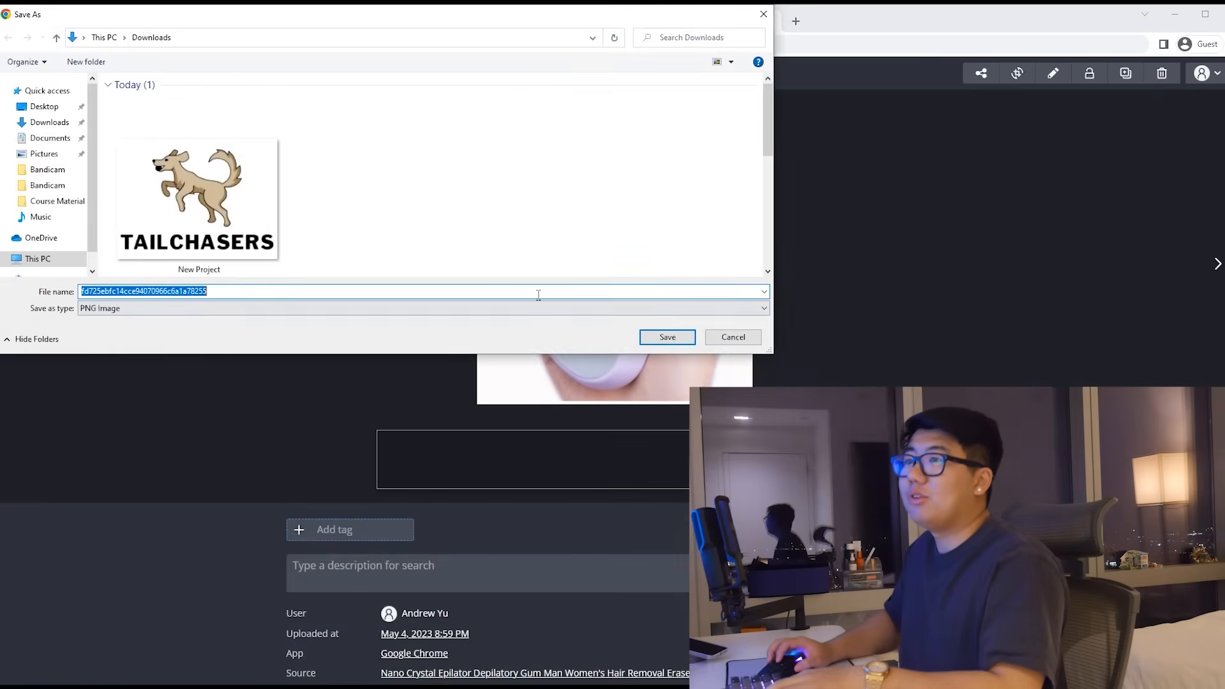
pyautogui.click(667, 337)
pyautogui.hotkey('ctrl', 'w')
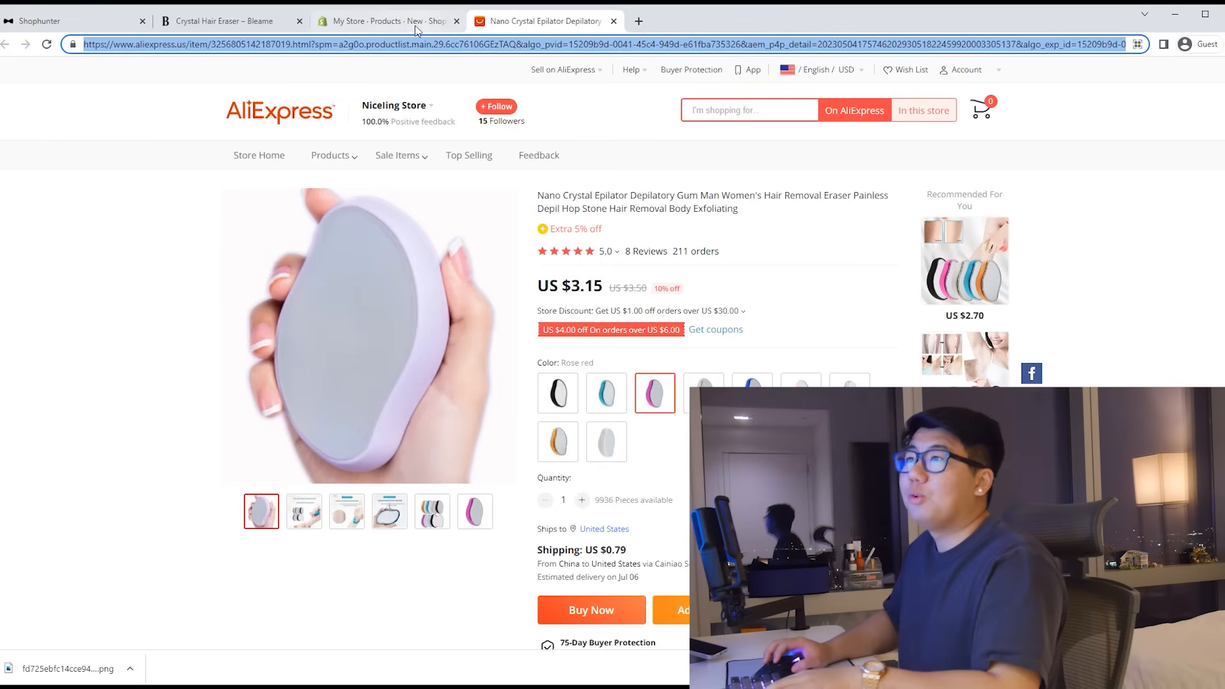
pyautogui.click(637, 22)
# Step: Upload the saved PNG to remove.bg to cut out its background
pyautogui.write('remov')
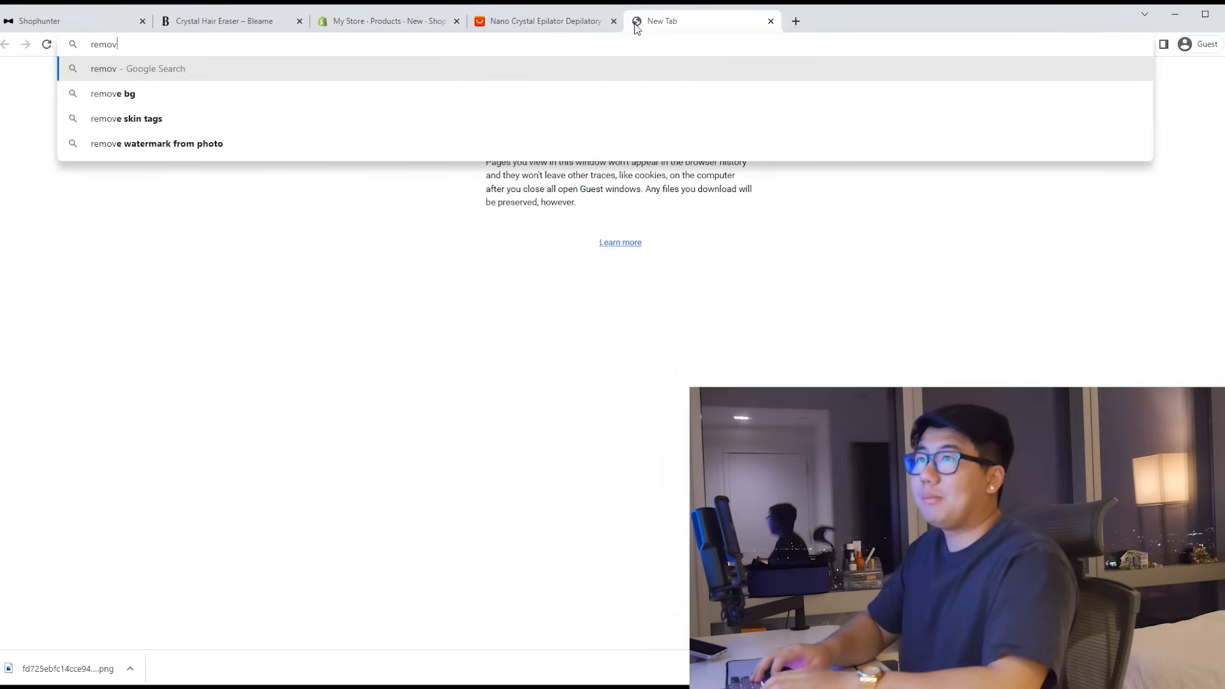
pyautogui.write('e.bg')
pyautogui.press('Return')
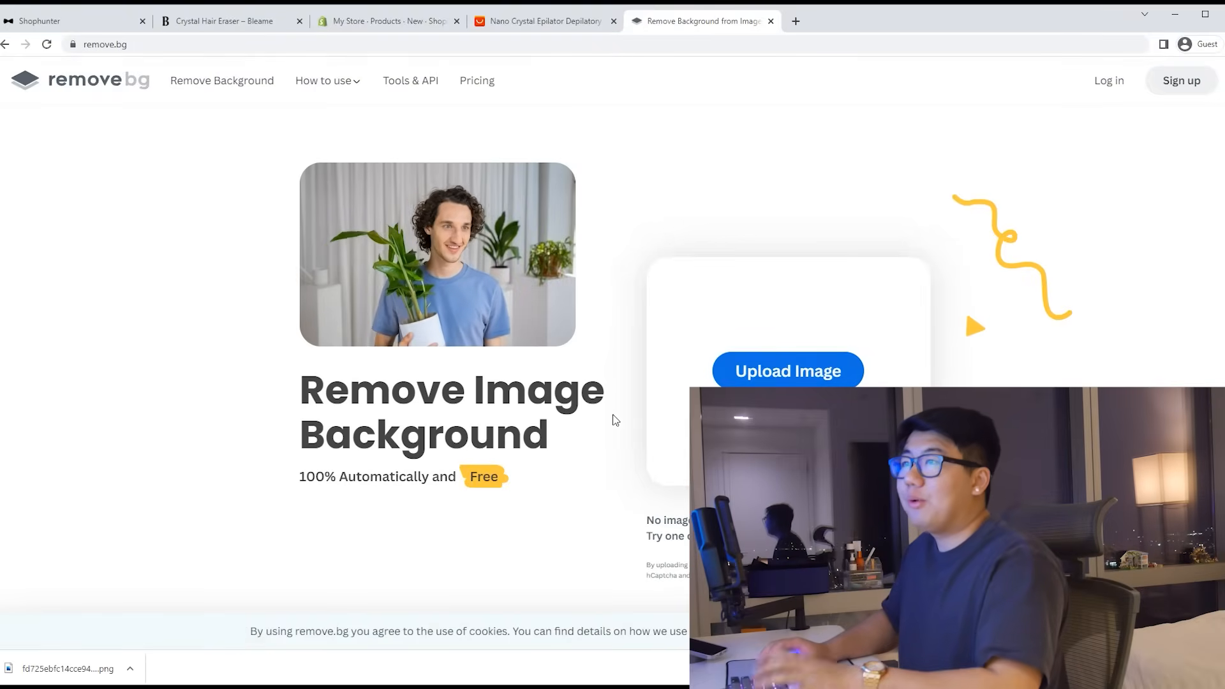
pyautogui.moveTo(79, 668); pyautogui.dragTo(729, 378)
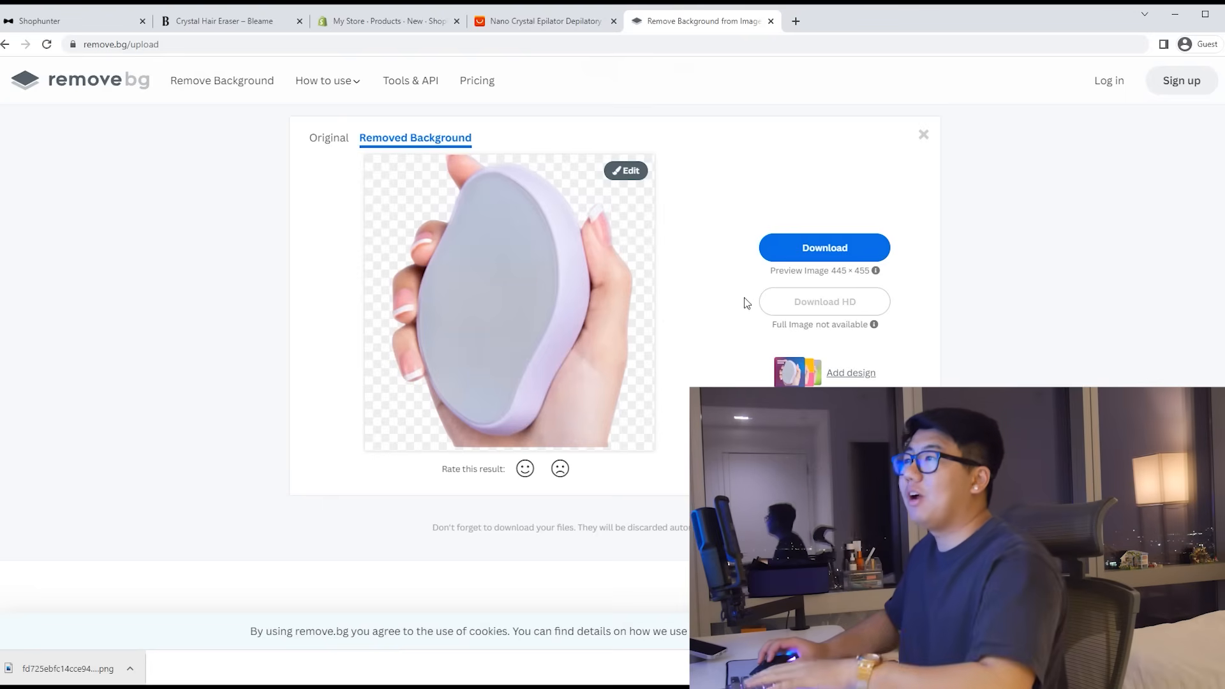
# Step: Give the cut-out a solid ccbdff lavender background and download it as a PNG
pyautogui.scroll(1, 719, 268)
pyautogui.click(626, 238)
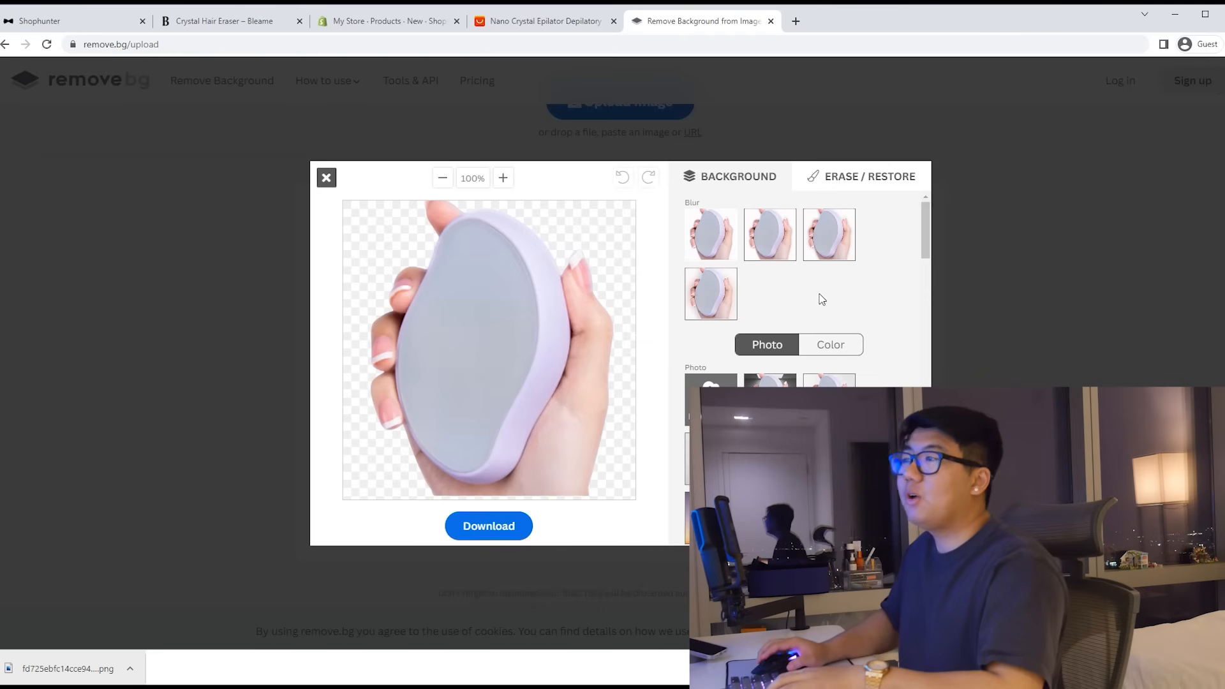
pyautogui.click(833, 347)
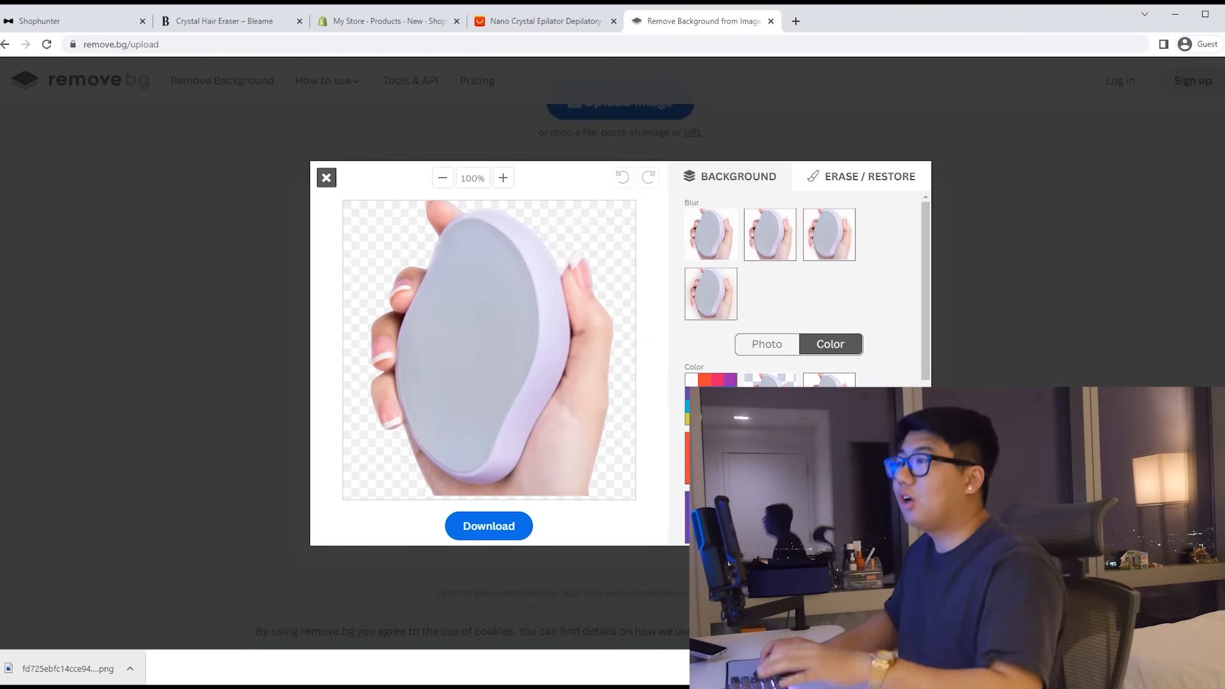
pyautogui.click(695, 381)
pyautogui.click(630, 390)
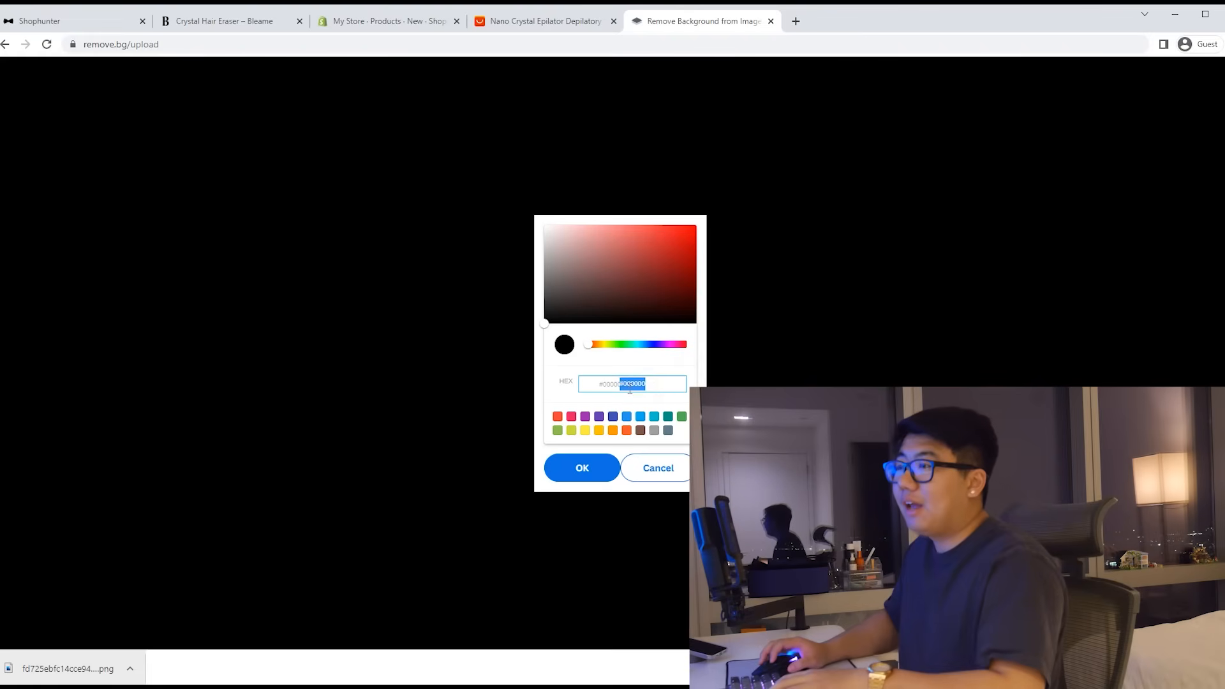
pyautogui.click(593, 472)
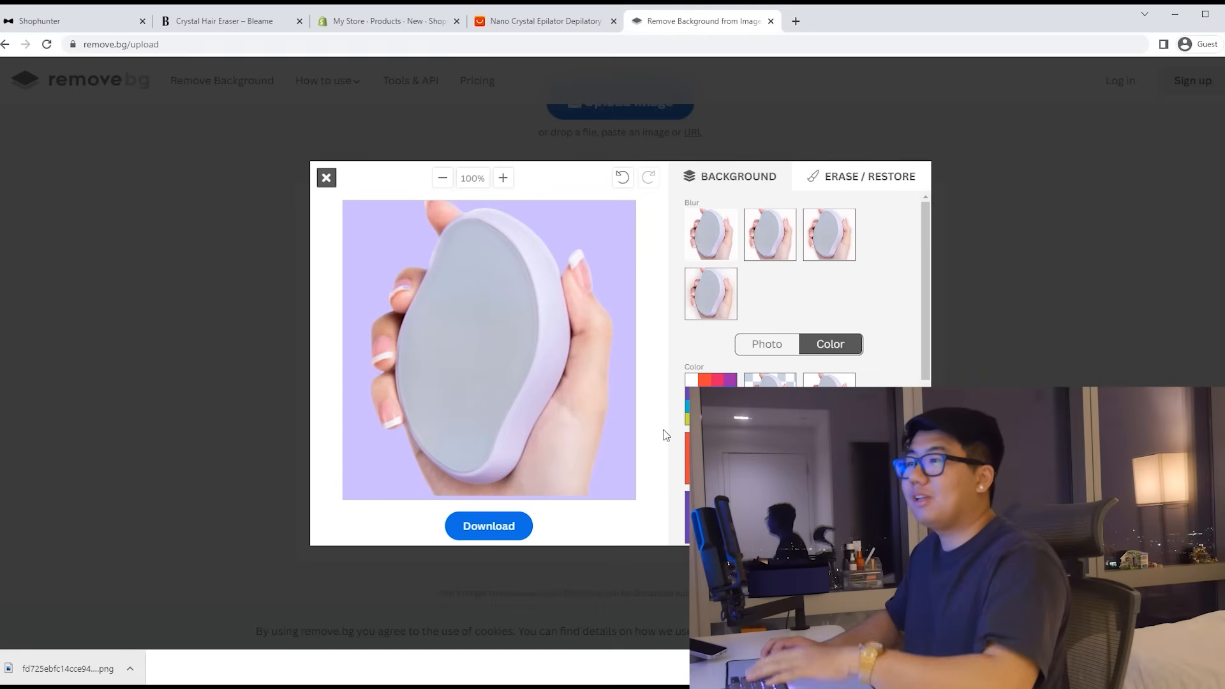
pyautogui.click(494, 525)
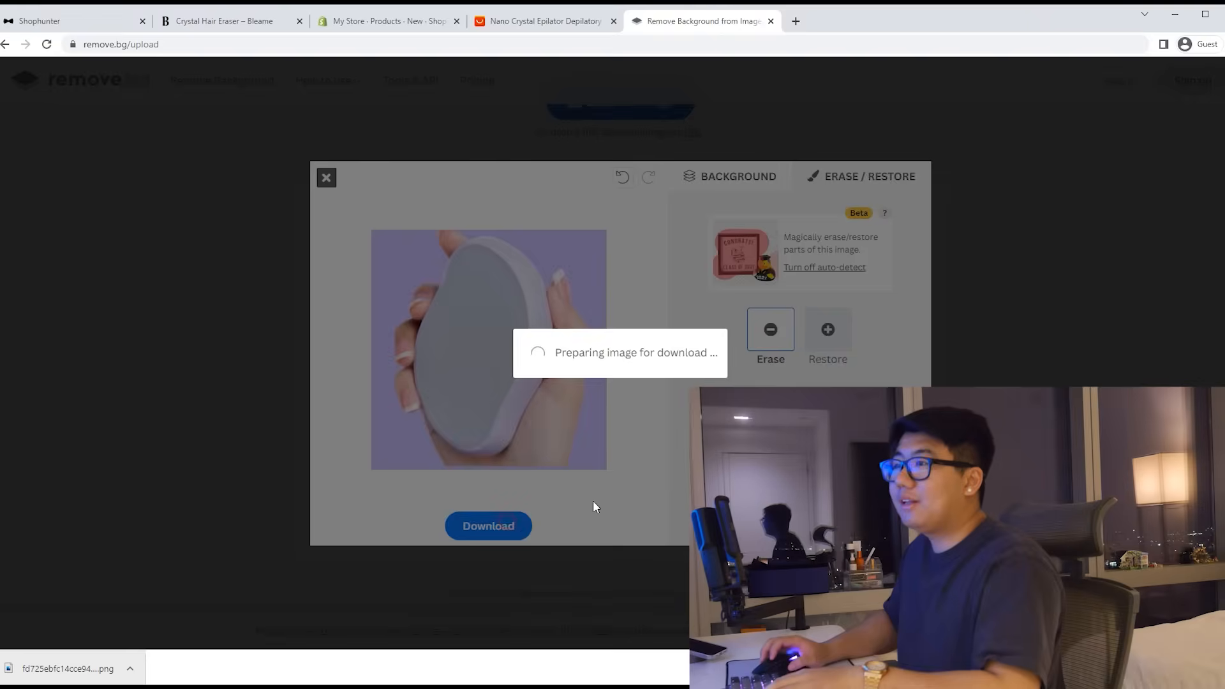
pyautogui.click(667, 381)
# Step: Add the downloaded lavender photo to the Crystal Hair Eraser media
pyautogui.click(360, 23)
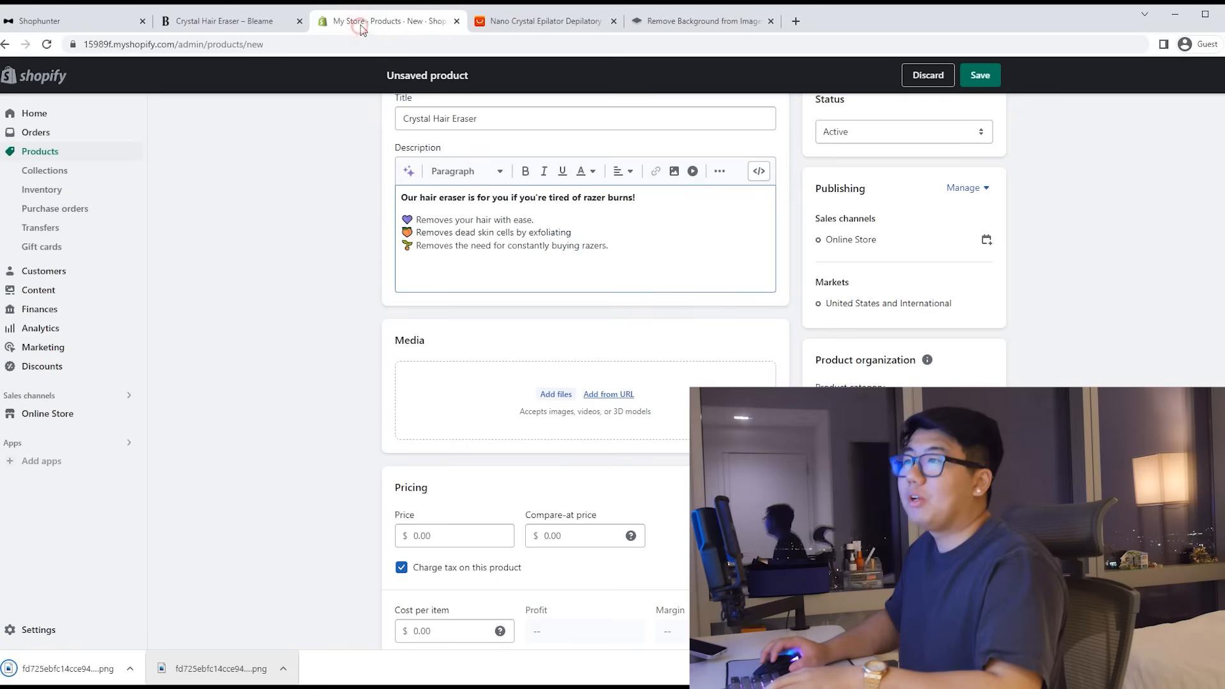
pyautogui.moveTo(99, 665); pyautogui.dragTo(510, 382)
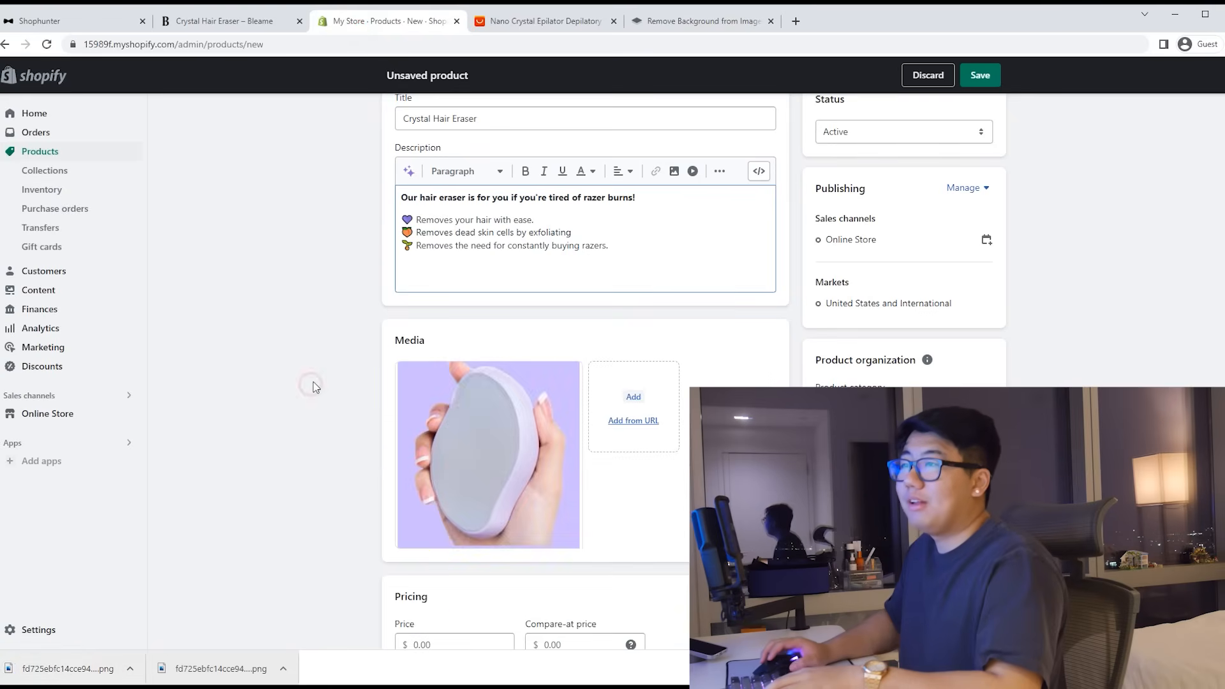
pyautogui.scroll(-2, 315, 379)
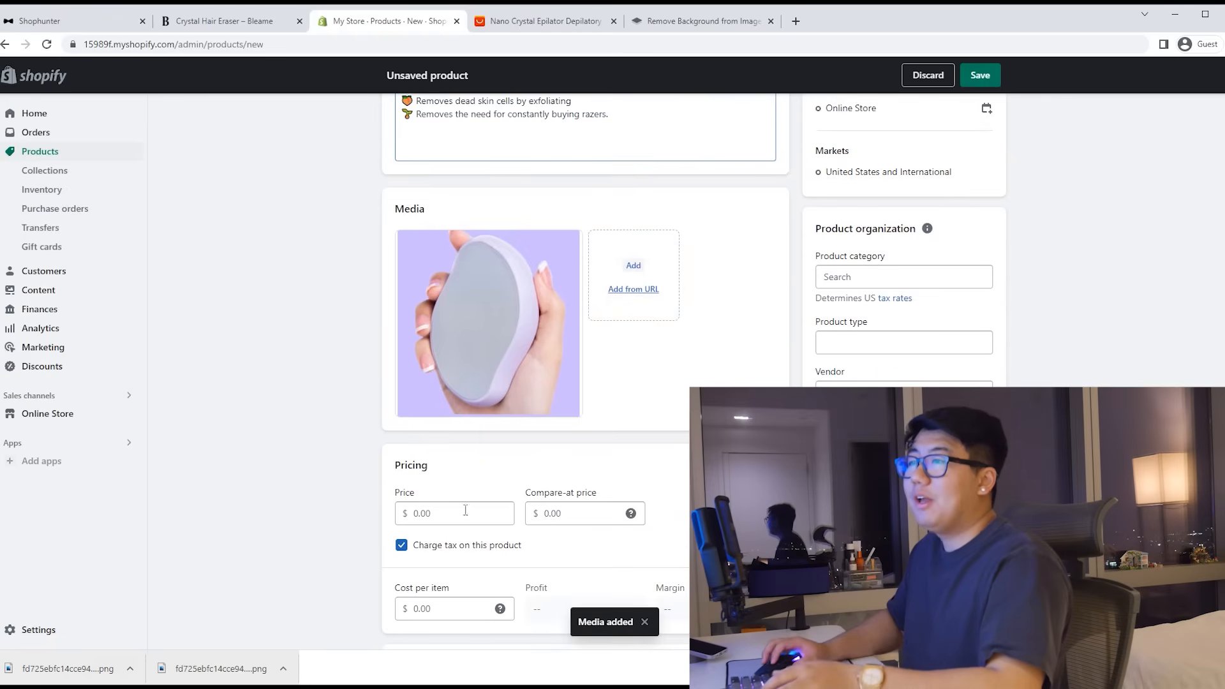
# Step: Set the price to 39.00 and compare-at price to 60.00, then save the product
pyautogui.click(437, 514)
pyautogui.click(316, 486)
pyautogui.click(575, 514)
pyautogui.write('60')
pyautogui.click(358, 488)
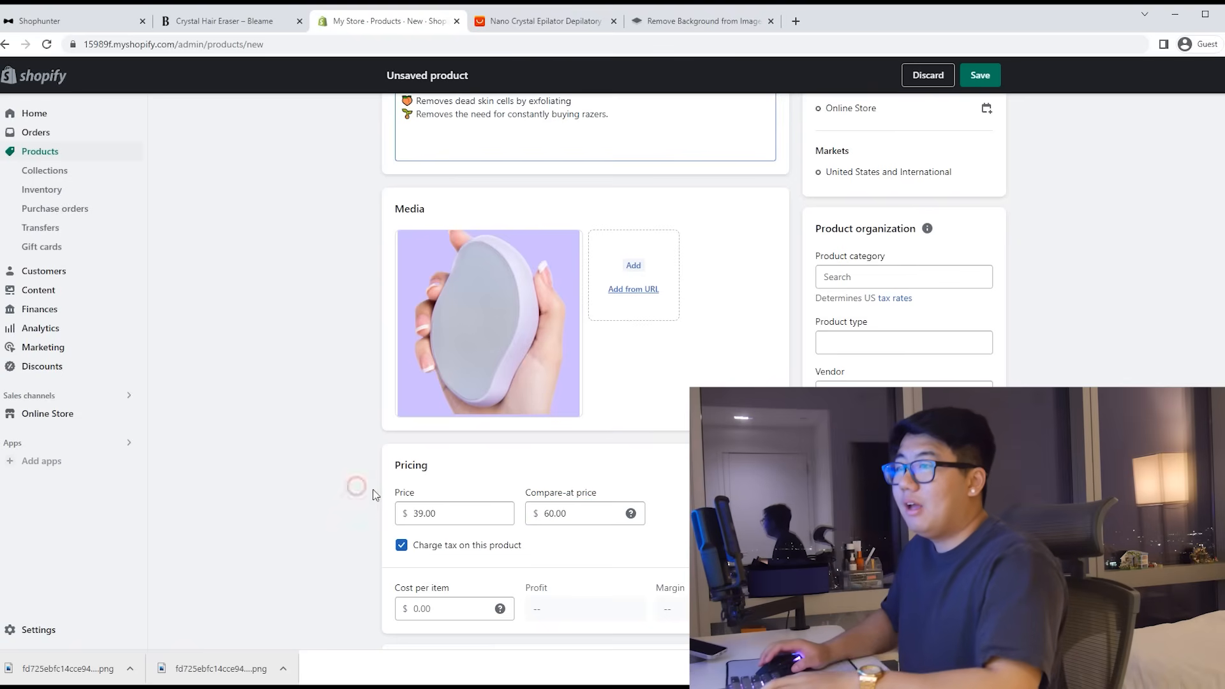
pyautogui.scroll(-9, 672, 474)
pyautogui.scroll(-3, 672, 473)
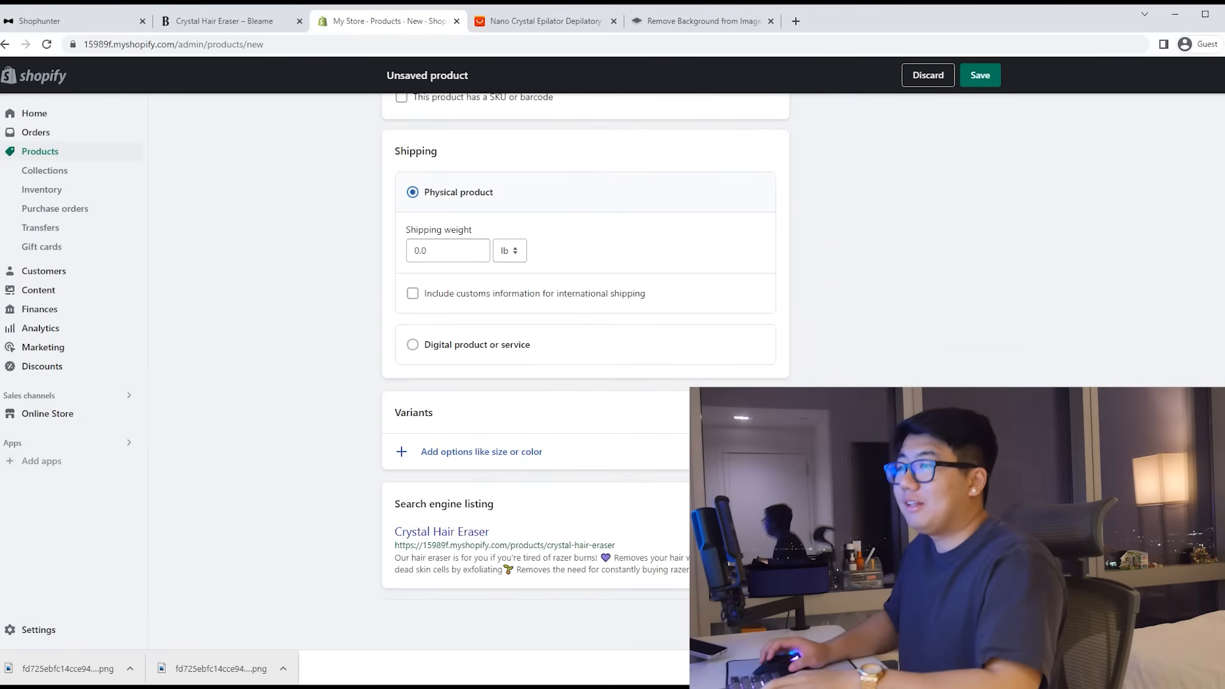
pyautogui.click(985, 623)
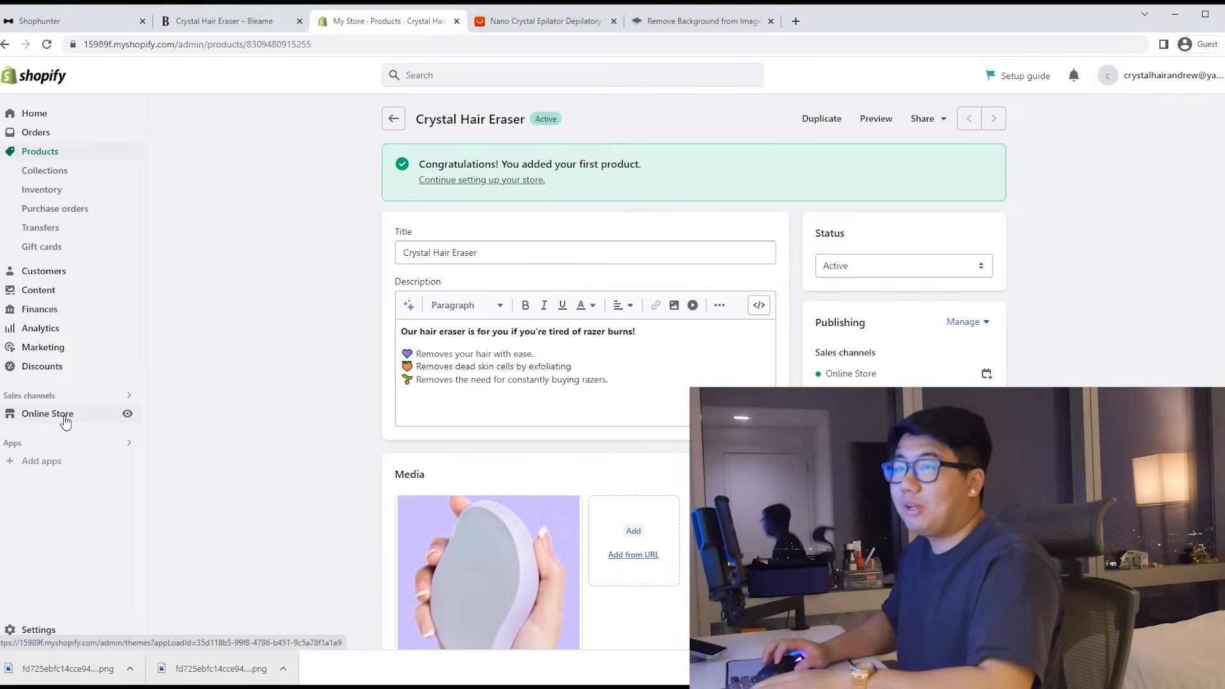
pyautogui.click(65, 414)
# Step: Publish the Refresh theme, confirm it replaces Dawn, and open Refresh in the editor
pyautogui.scroll(-2, 502, 357)
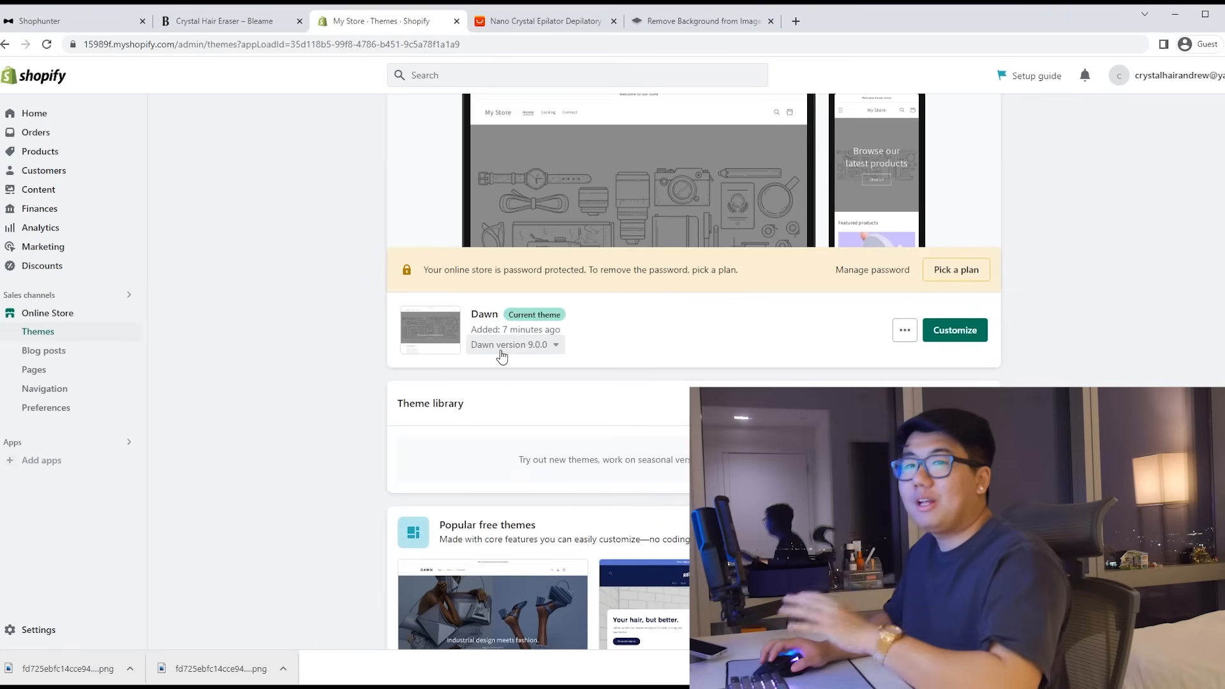
pyautogui.scroll(-4, 502, 356)
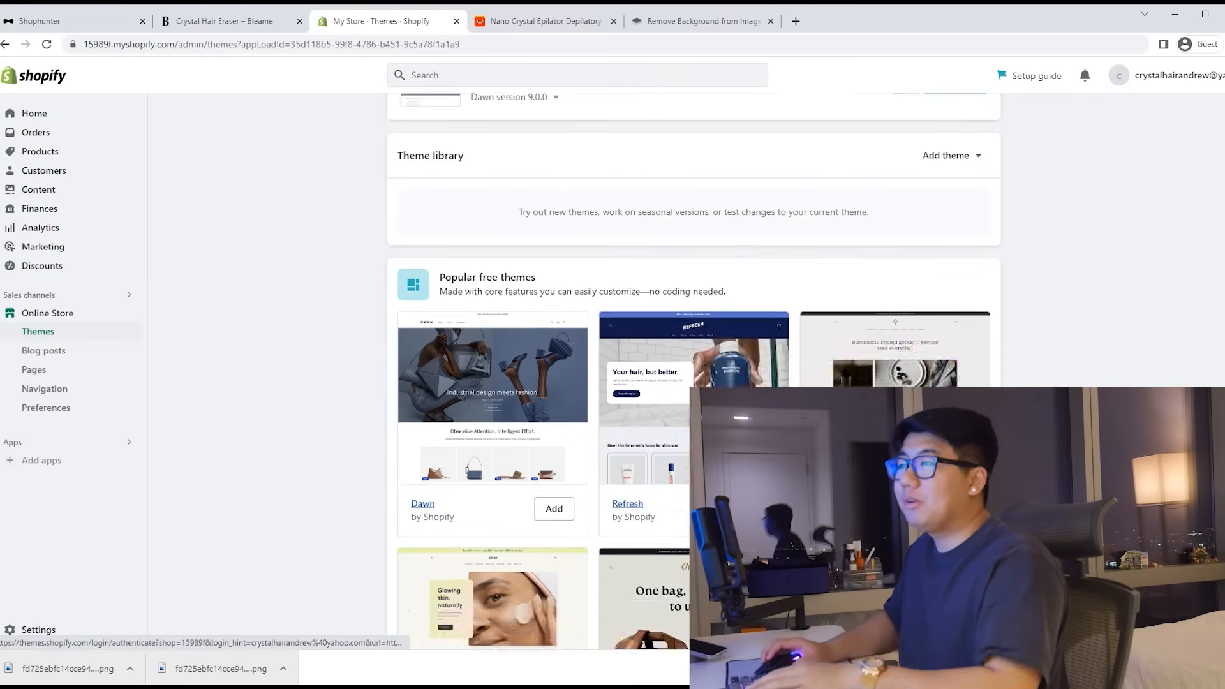
pyautogui.scroll(-1, 503, 356)
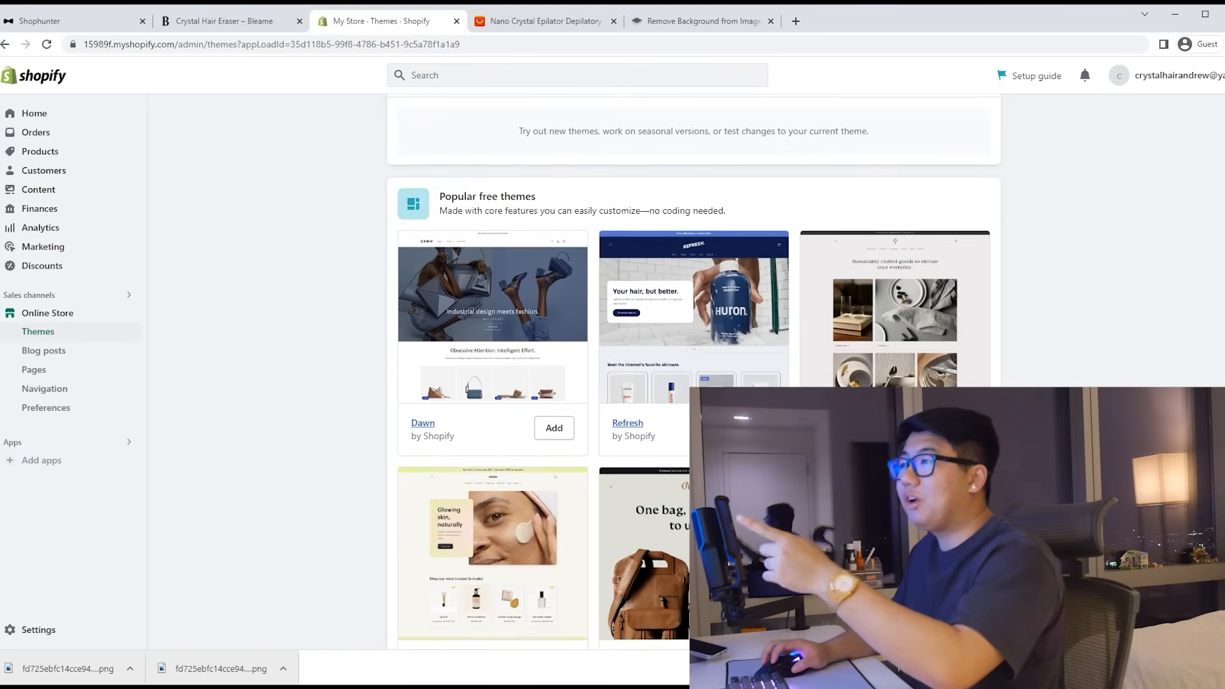
pyautogui.scroll(3, 694, 371)
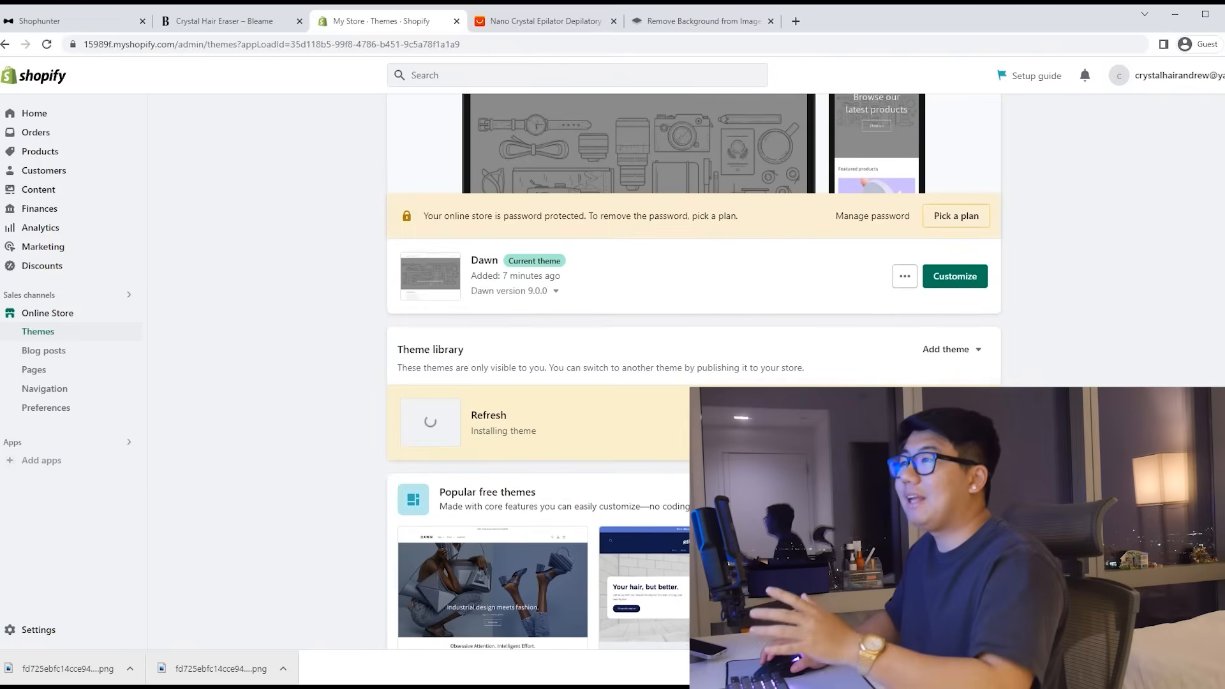
pyautogui.scroll(1, 694, 371)
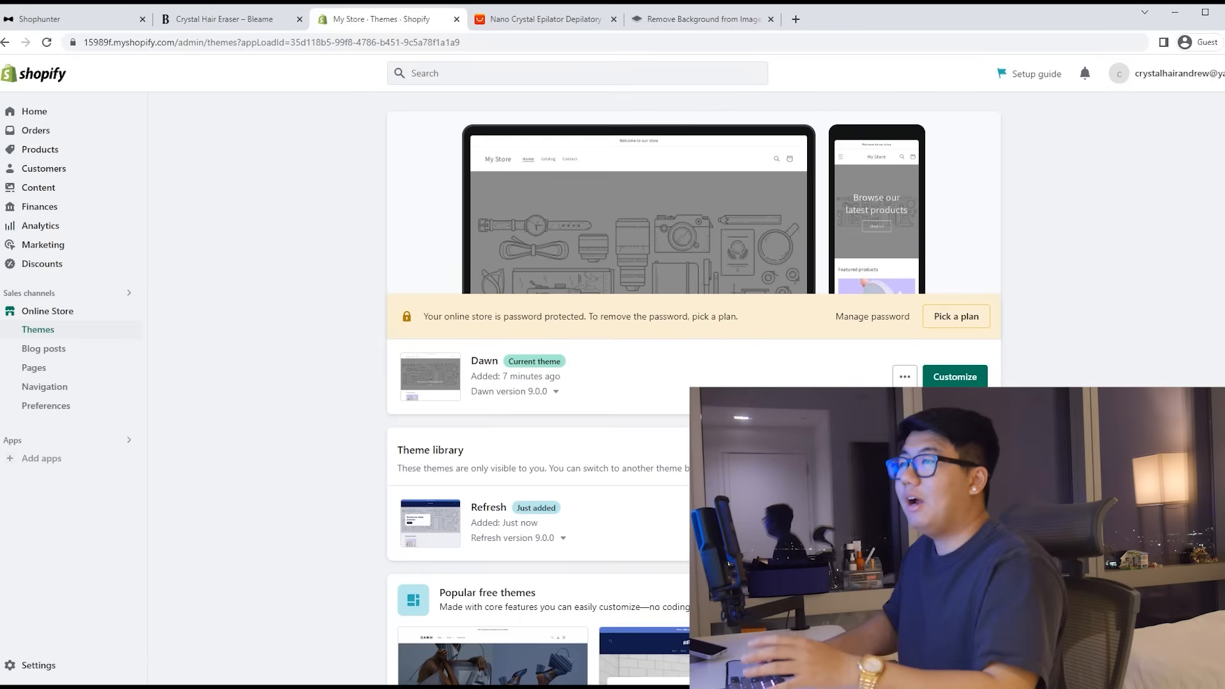
pyautogui.click(892, 523)
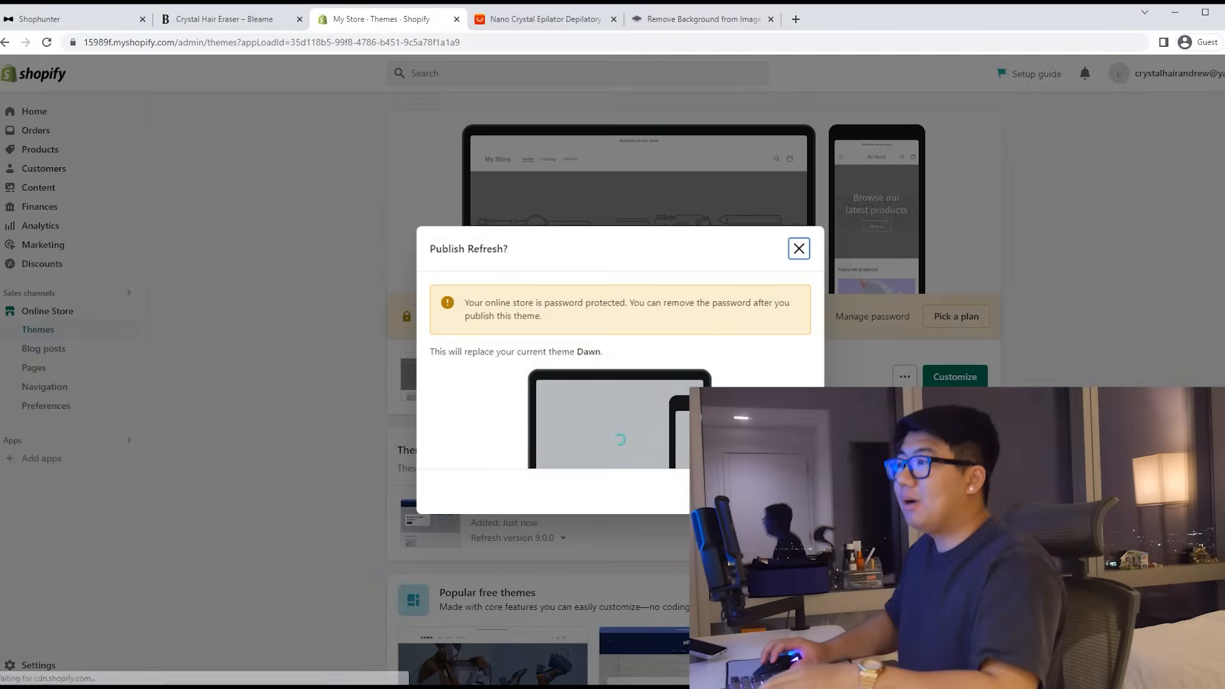
pyautogui.click(782, 491)
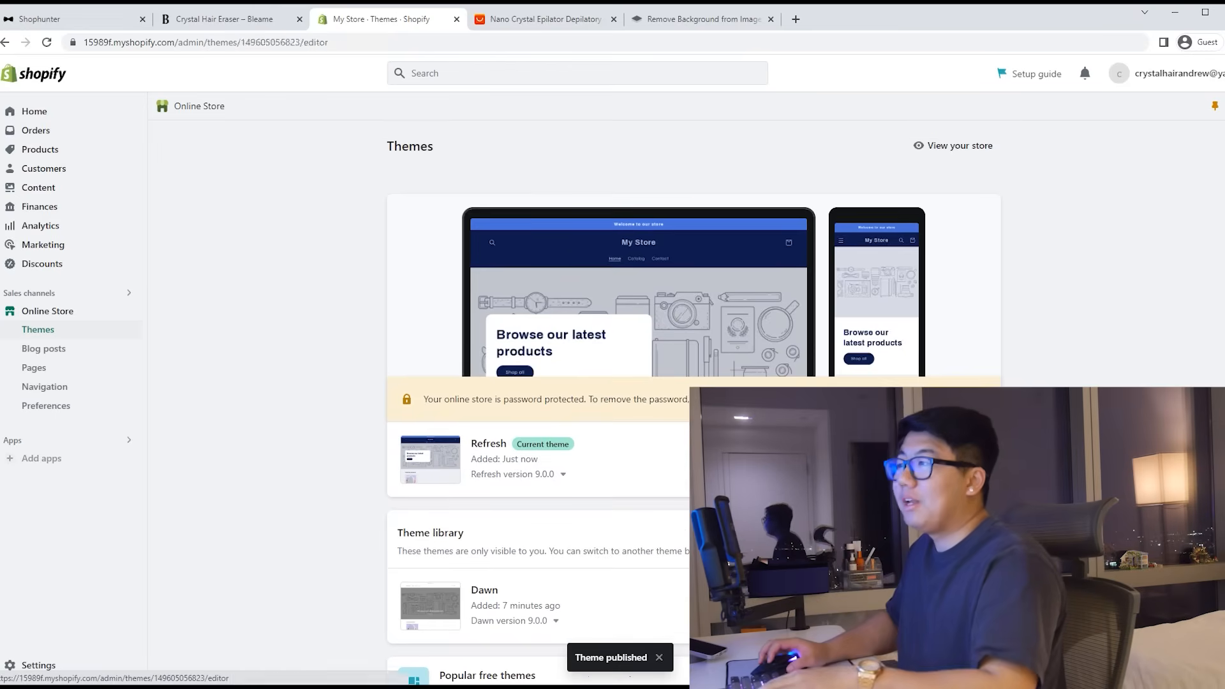
pyautogui.click(634, 348)
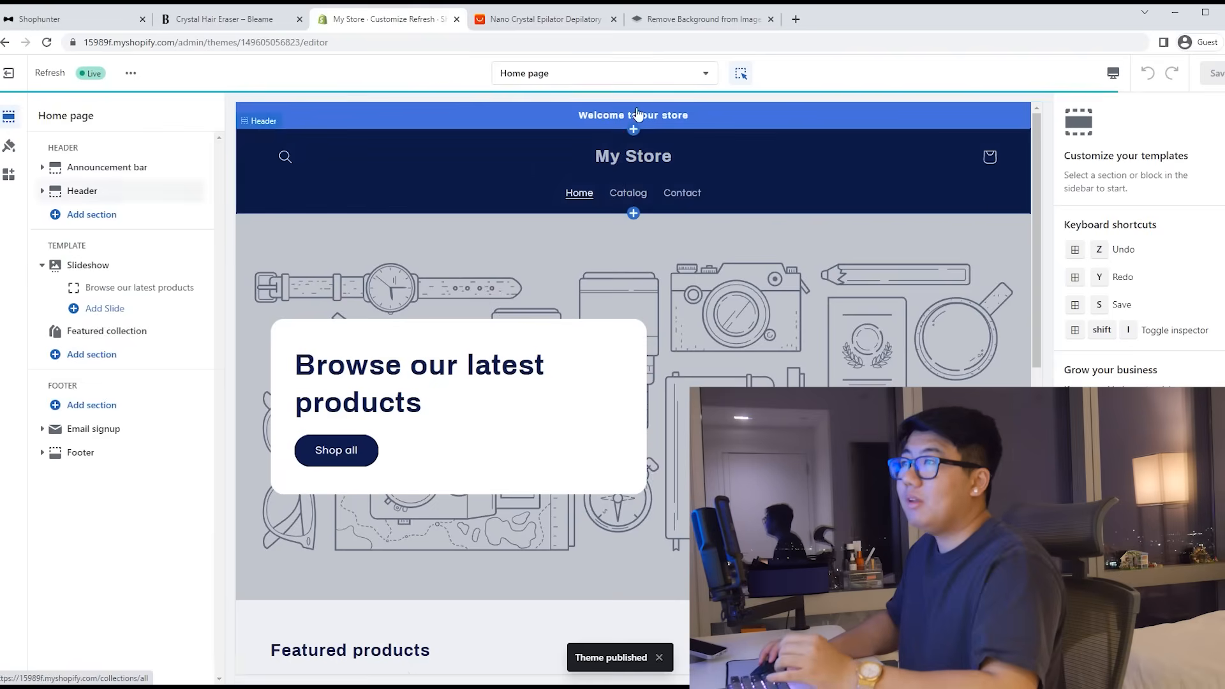
# Step: Switch the theme editor to the Default product template
pyautogui.click(603, 74)
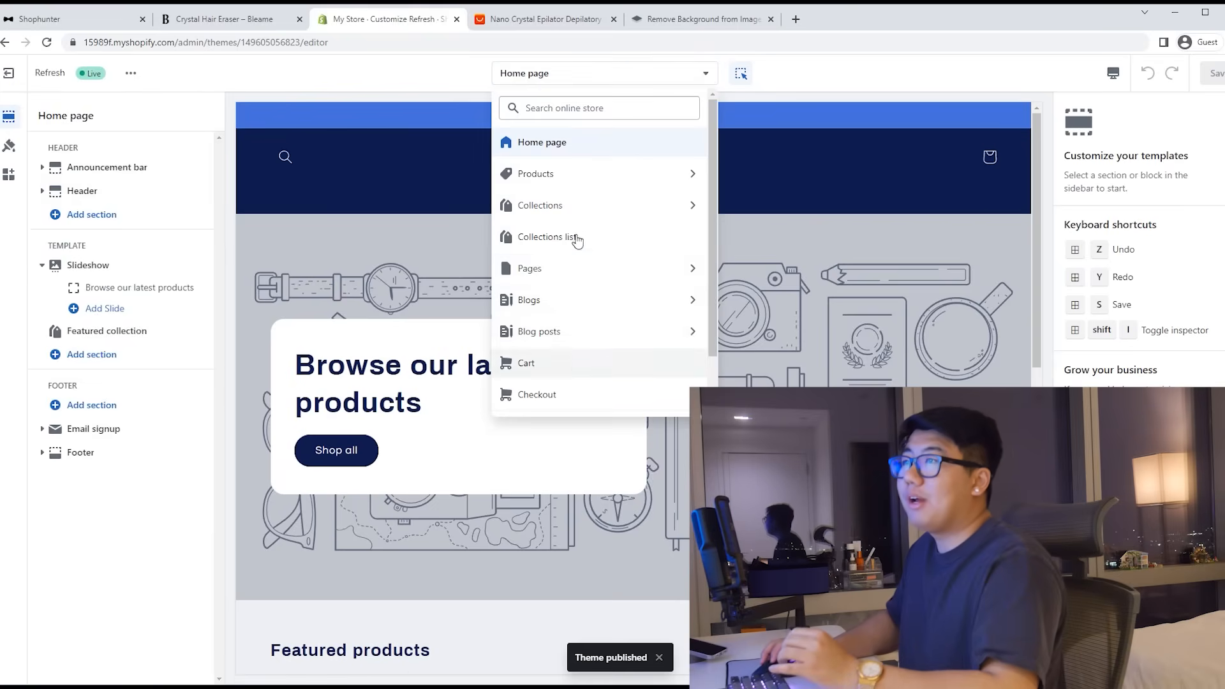
pyautogui.click(567, 182)
pyautogui.click(581, 176)
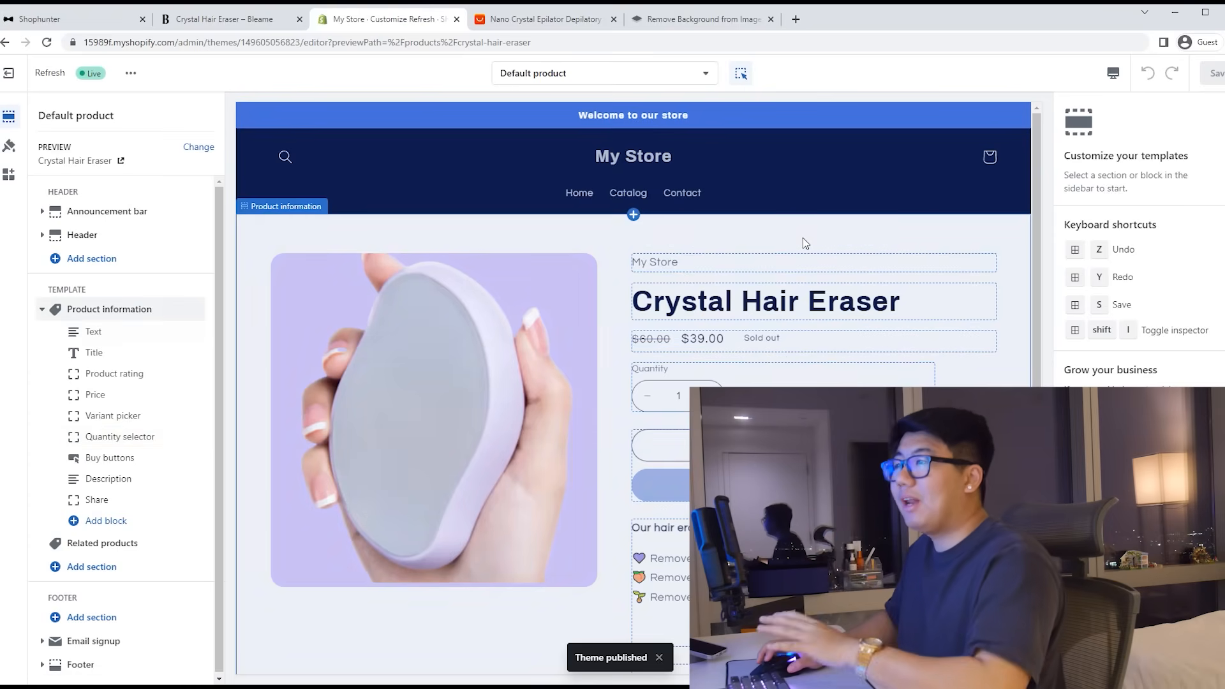
# Step: Delete the My Store vendor text block and the Share block from product information
pyautogui.click(700, 264)
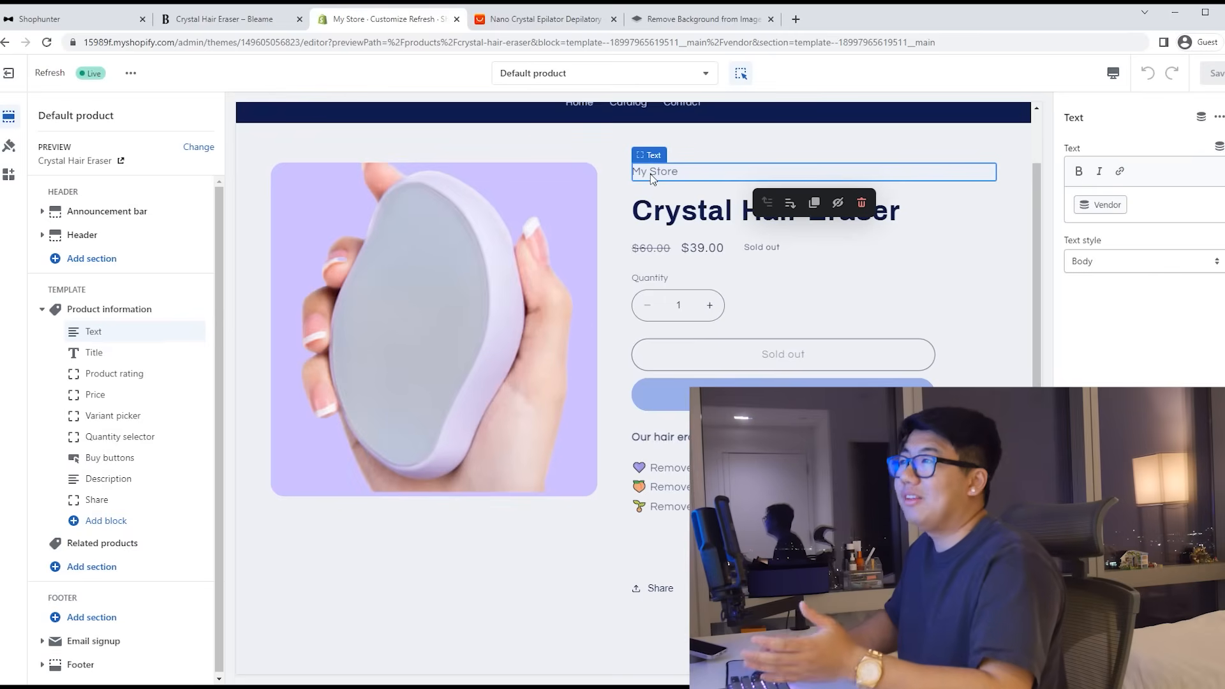
pyautogui.click(862, 203)
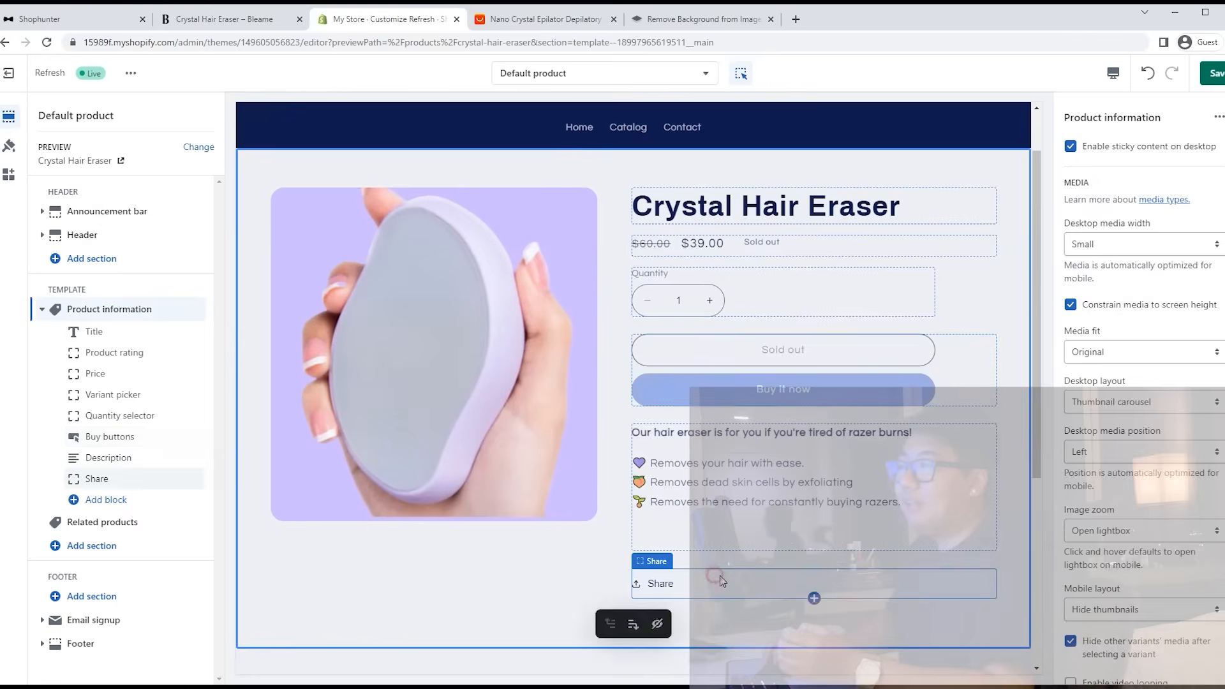
pyautogui.click(721, 580)
pyautogui.press('Delete')
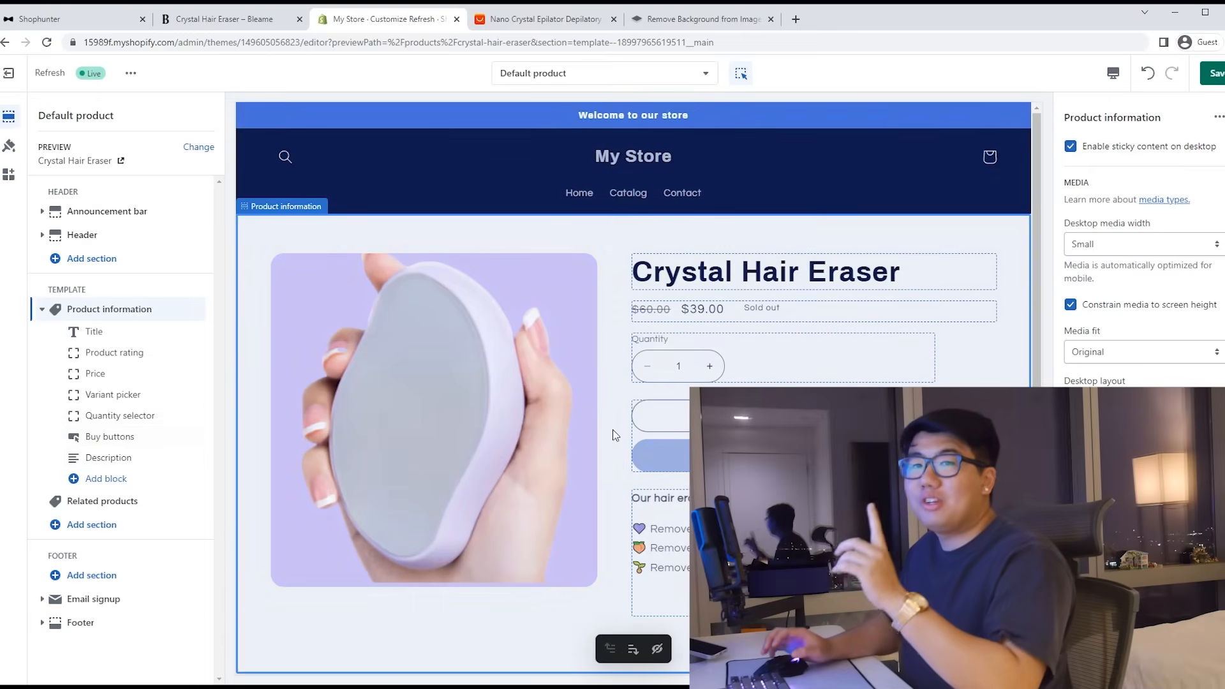
pyautogui.click(9, 146)
# Step: Set Accent 1 to lavender #ccbdff and make Background 1 white in theme colours
pyautogui.click(57, 176)
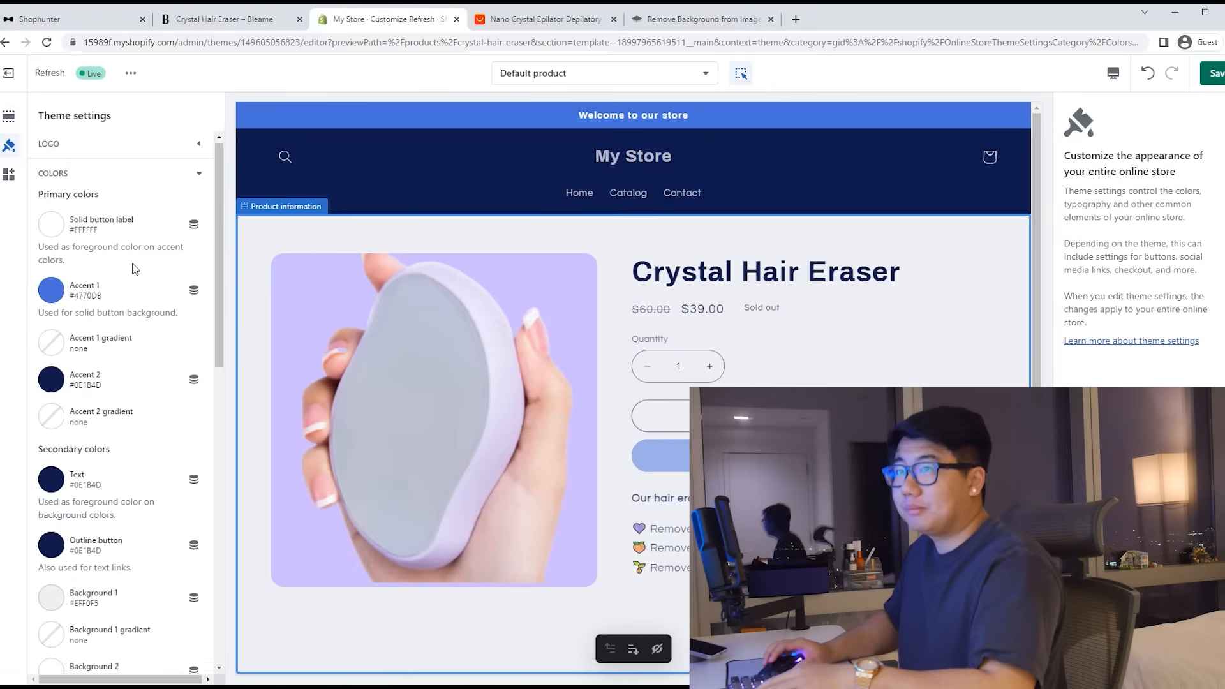
pyautogui.scroll(-1, 58, 231)
pyautogui.click(58, 231)
pyautogui.doubleClick(125, 370)
pyautogui.write('ccbdff')
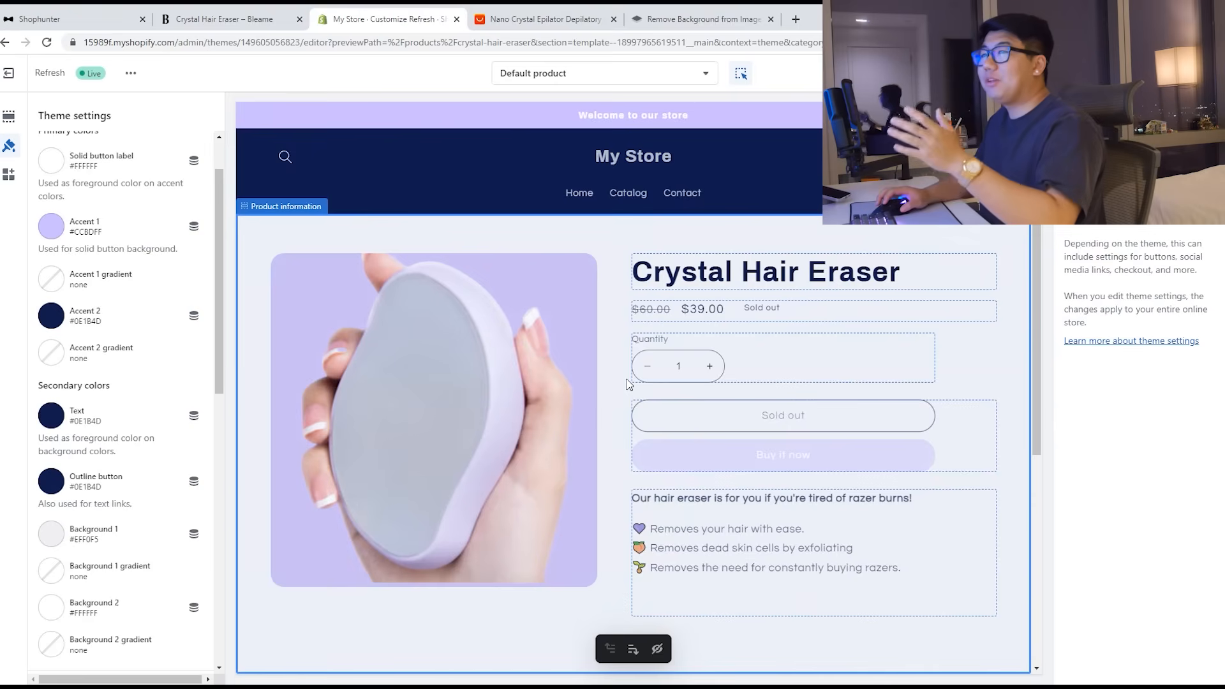
pyautogui.scroll(-2, 110, 424)
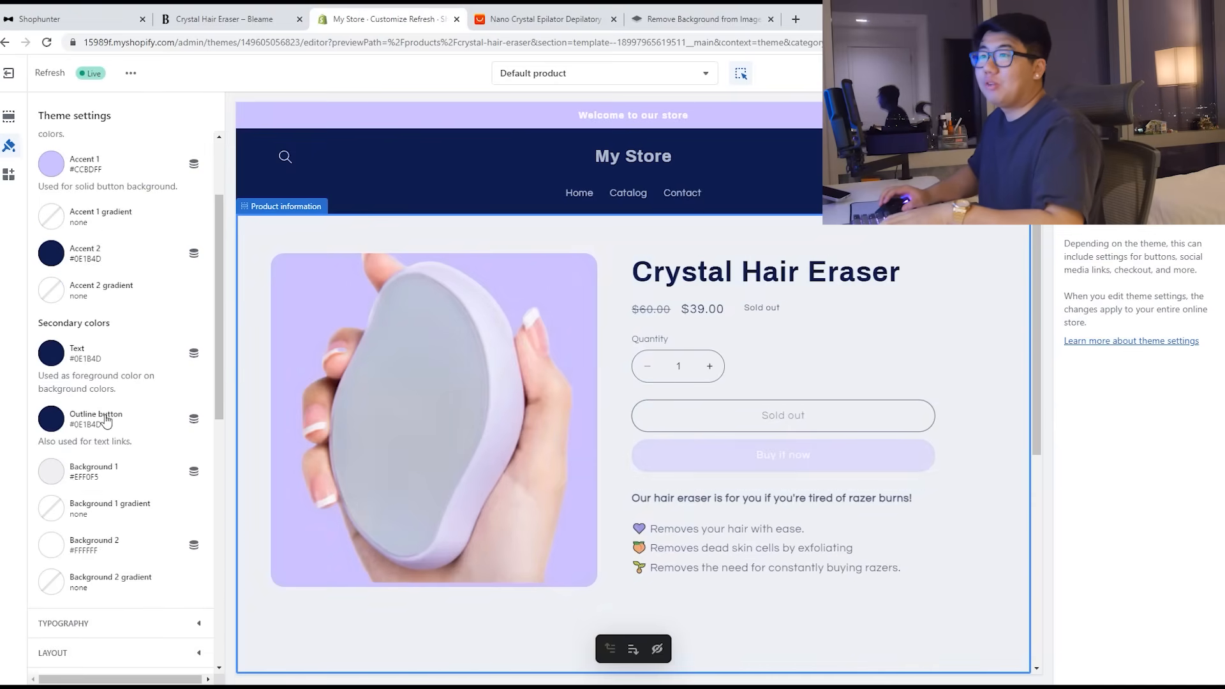
pyautogui.click(51, 403)
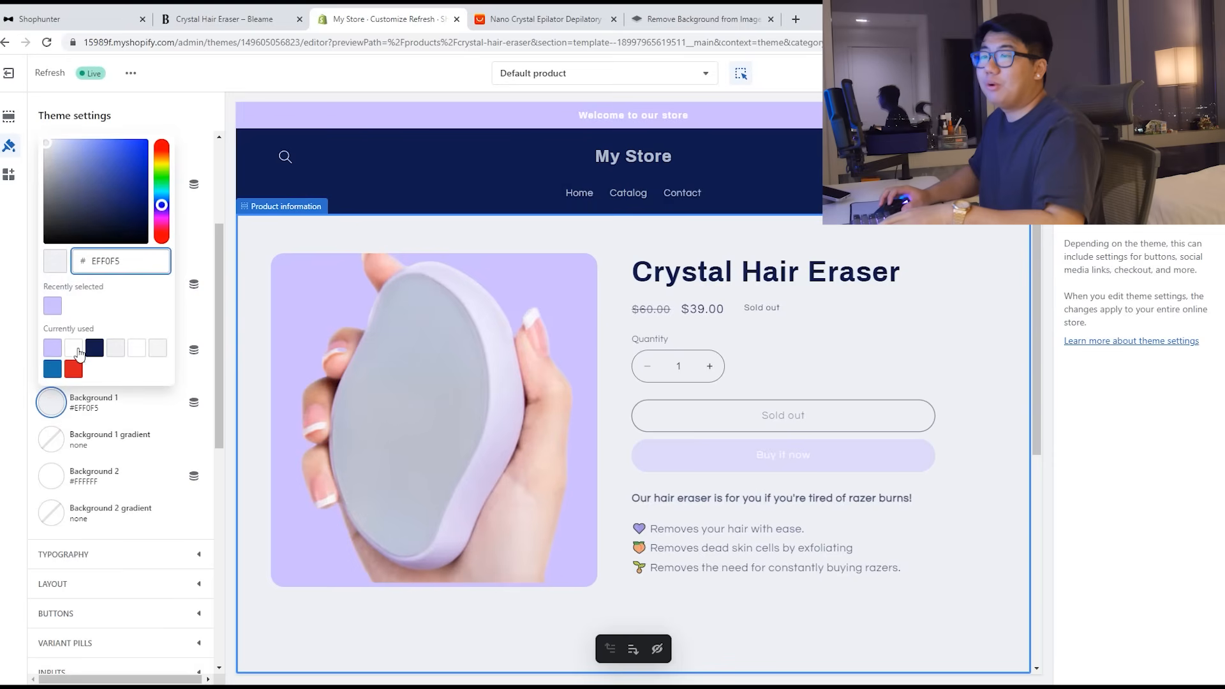
pyautogui.click(76, 348)
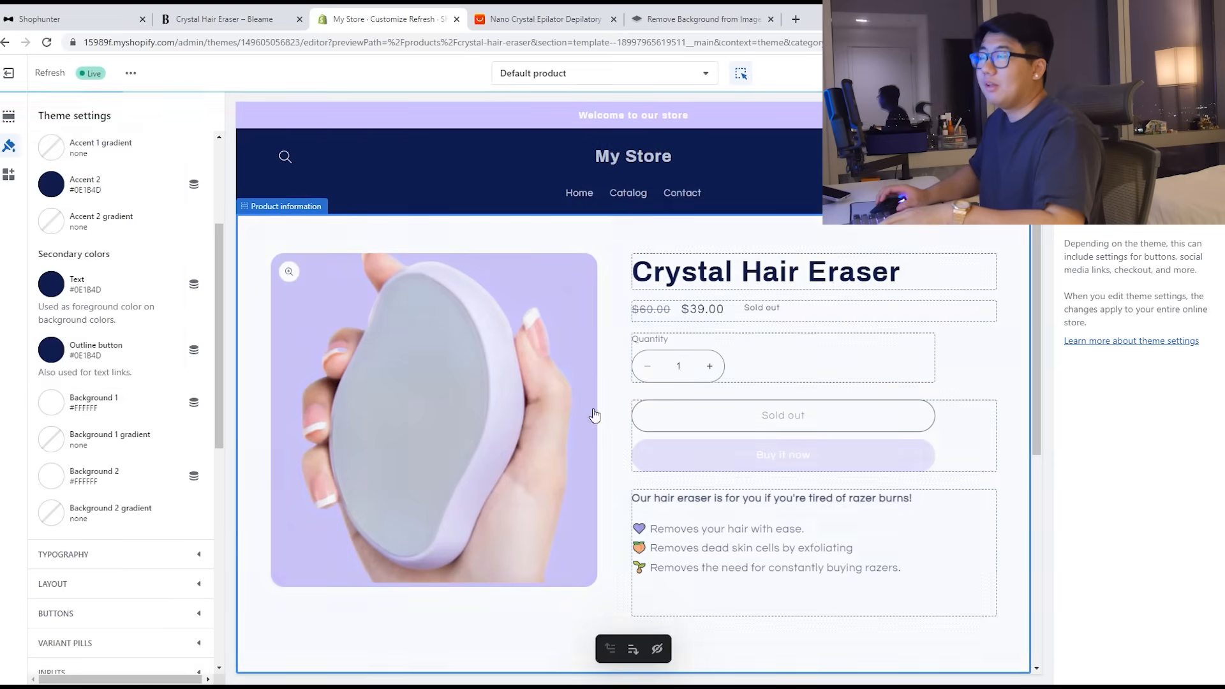
# Step: Change Accent 2 to #6C88F4, then select the Header section
pyautogui.scroll(2, 82, 344)
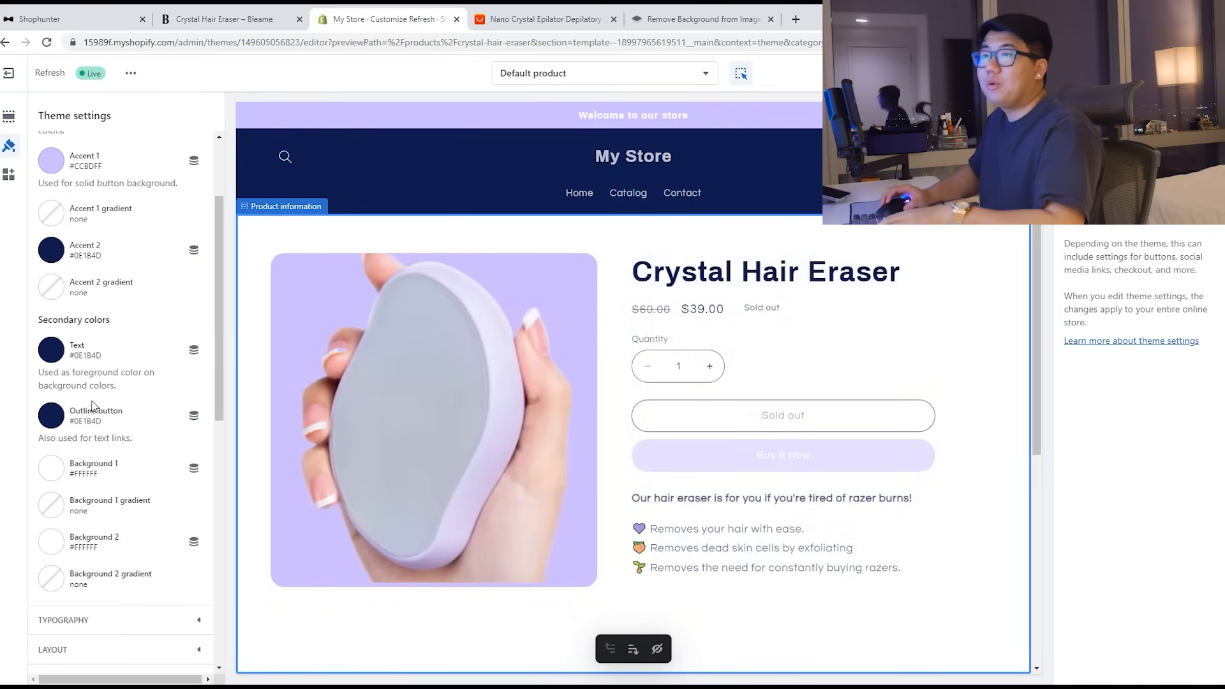
pyautogui.scroll(1, 82, 344)
pyautogui.click(51, 315)
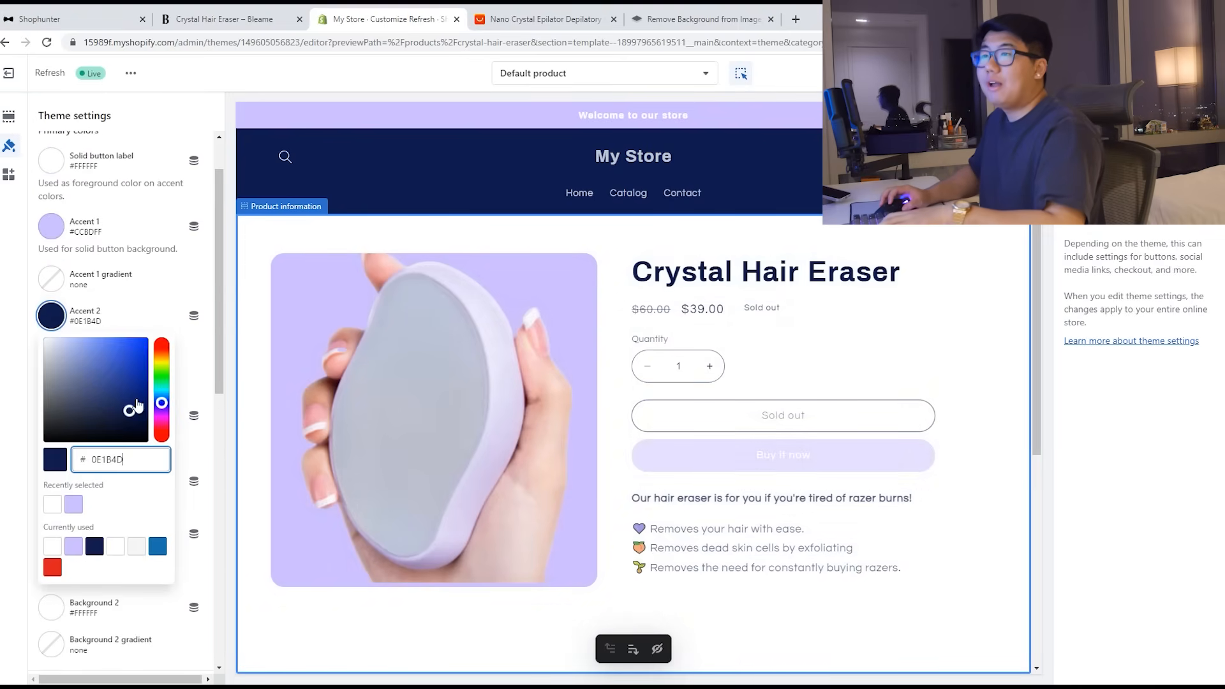
pyautogui.moveTo(118, 404)
pyautogui.mouseDown()
pyautogui.moveTo(74, 347)
pyautogui.moveTo(103, 346)
pyautogui.mouseUp()
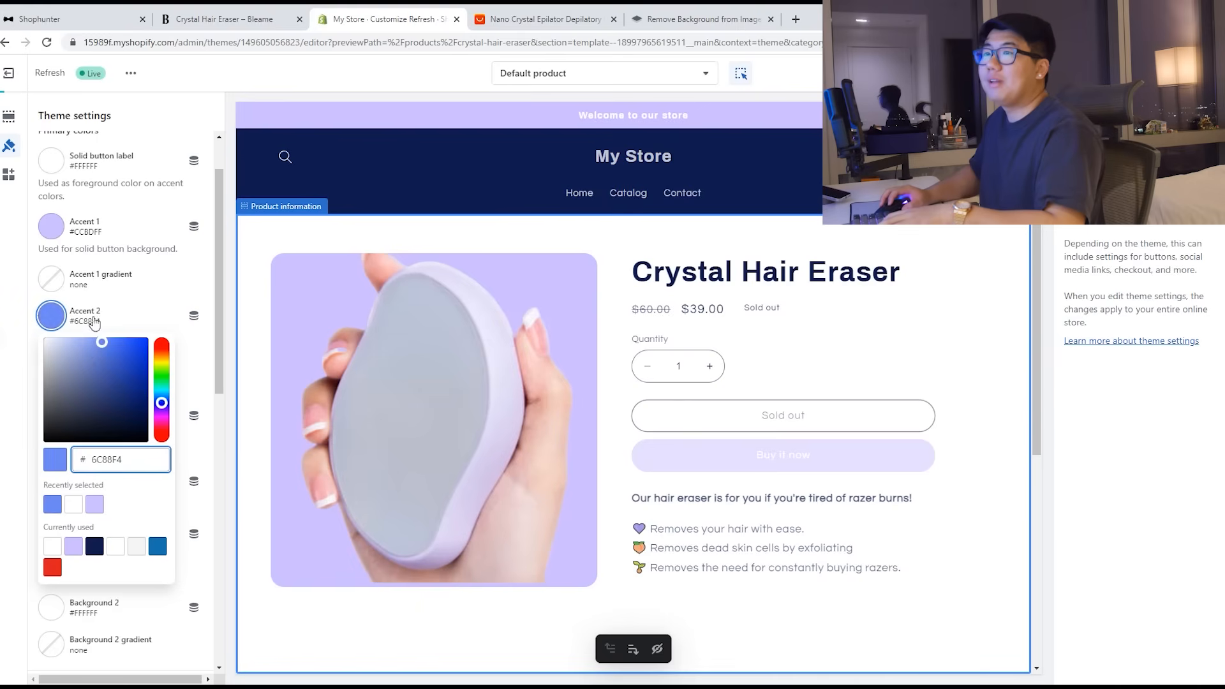
pyautogui.click(10, 338)
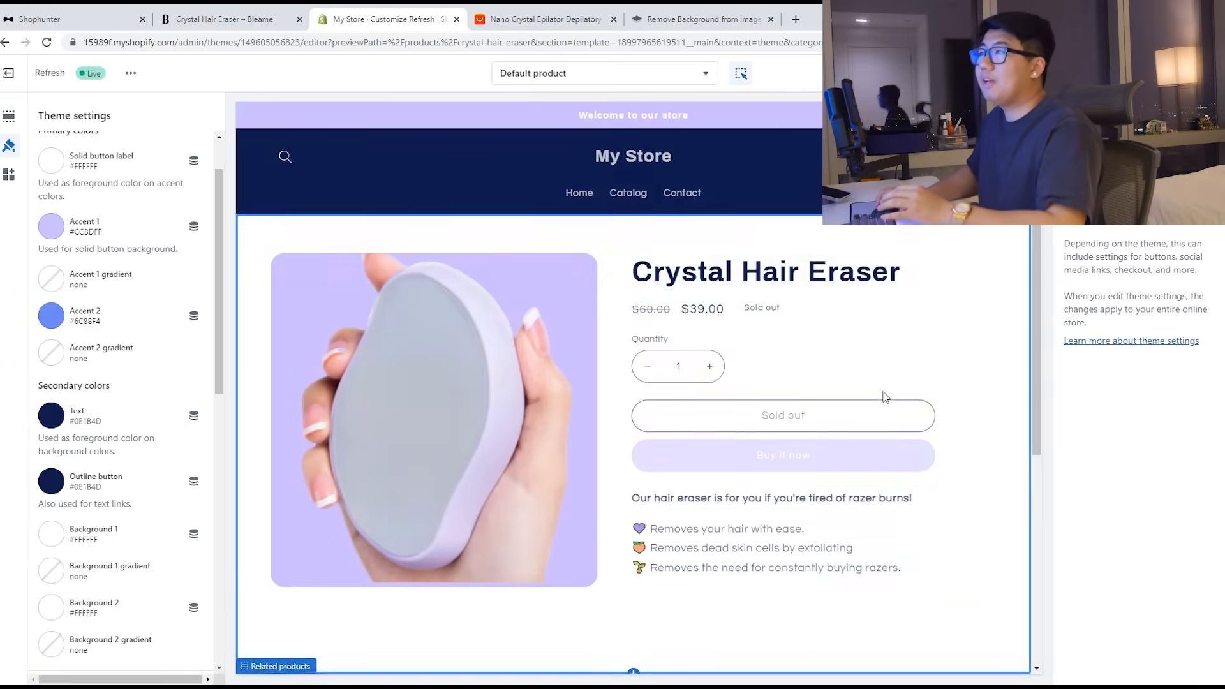
pyautogui.click(790, 177)
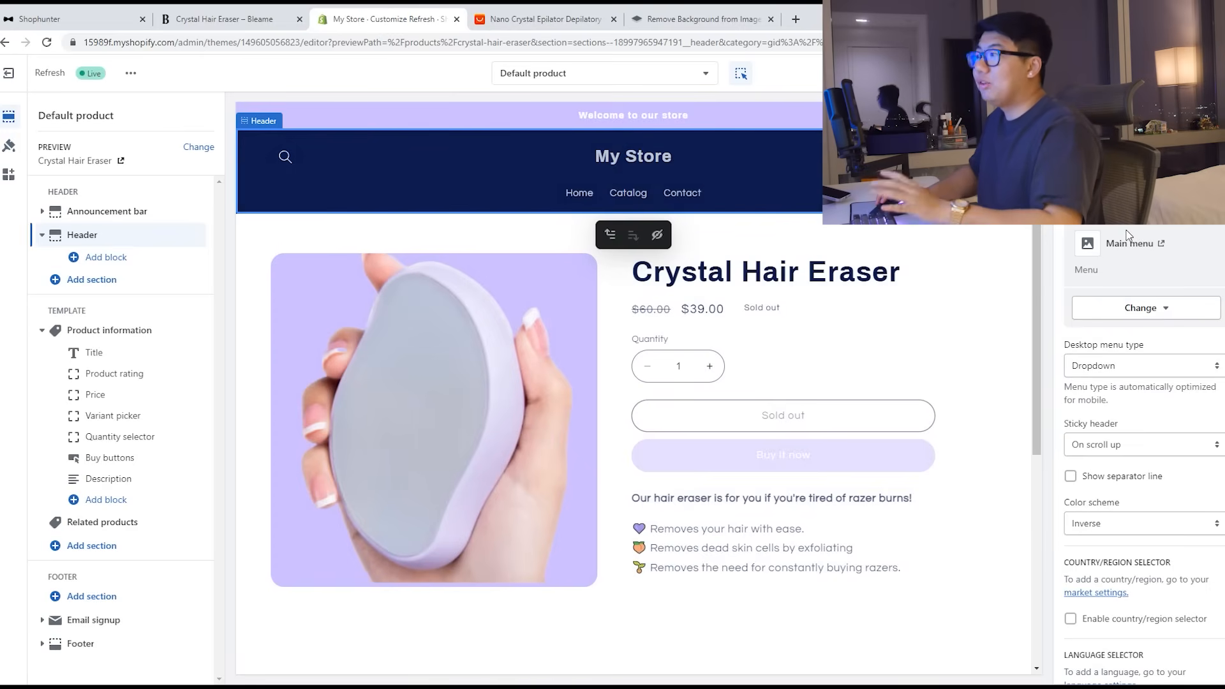
# Step: Switch the header and email signup sections to the Accent 1 colour scheme
pyautogui.scroll(-1, 1155, 484)
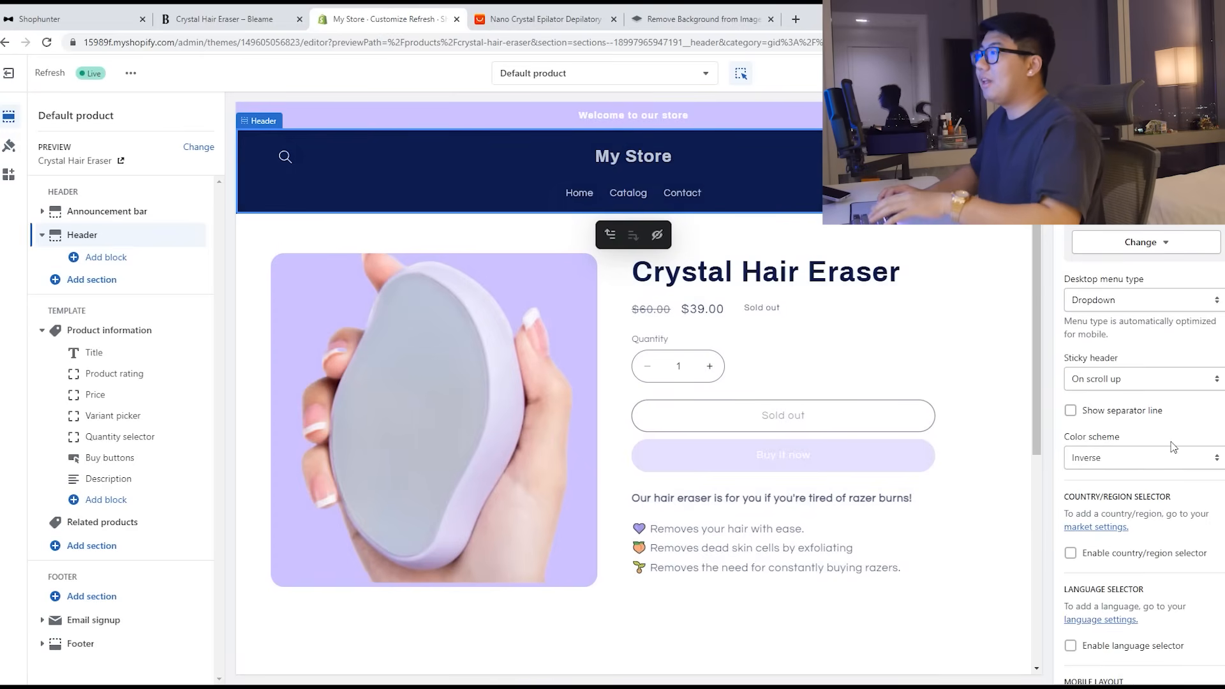
pyautogui.click(1151, 459)
pyautogui.click(1123, 473)
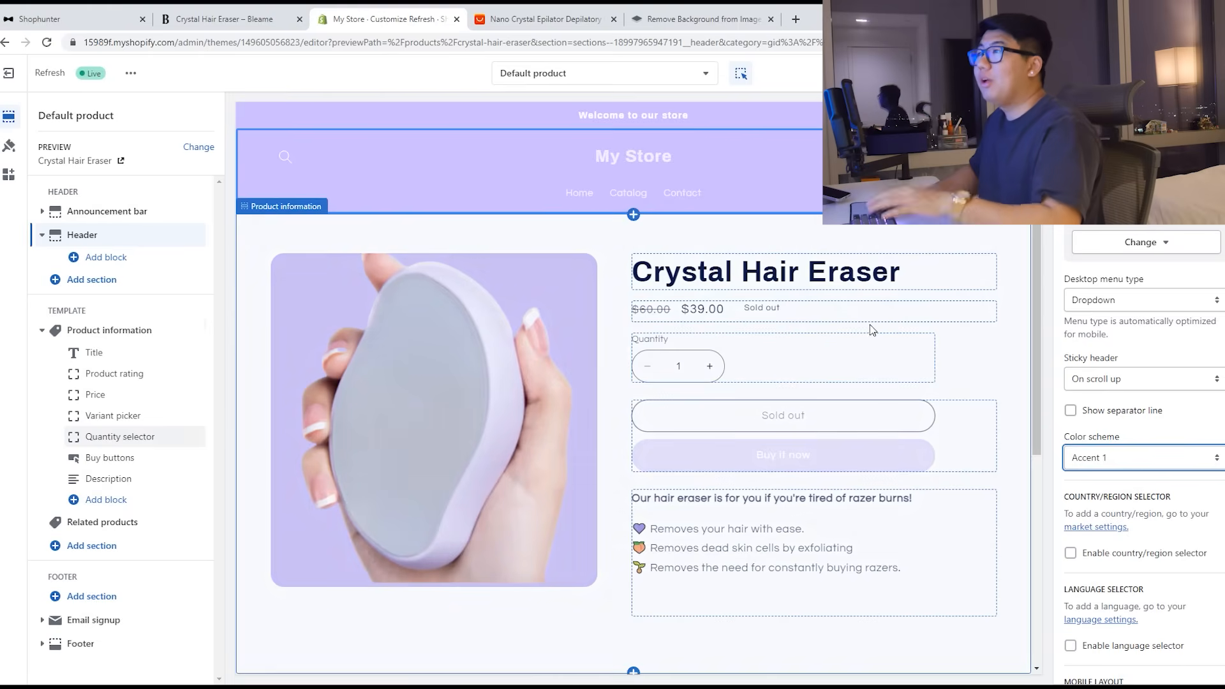
pyautogui.scroll(-5, 812, 547)
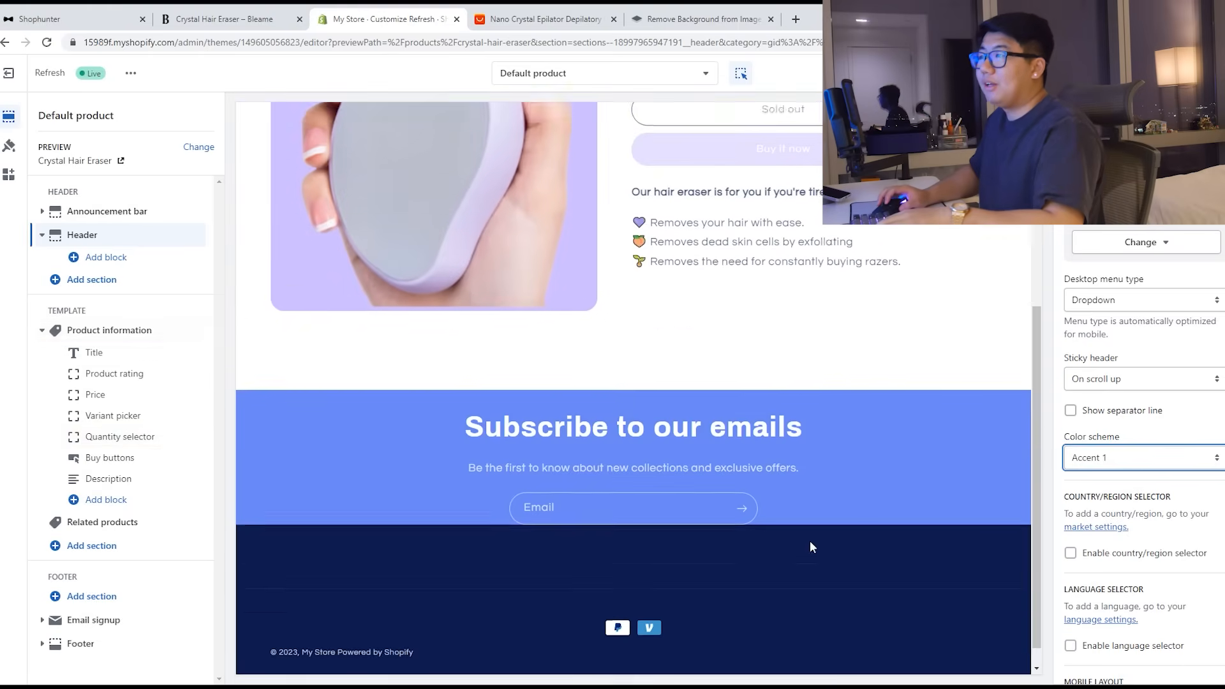
pyautogui.click(869, 472)
pyautogui.click(929, 426)
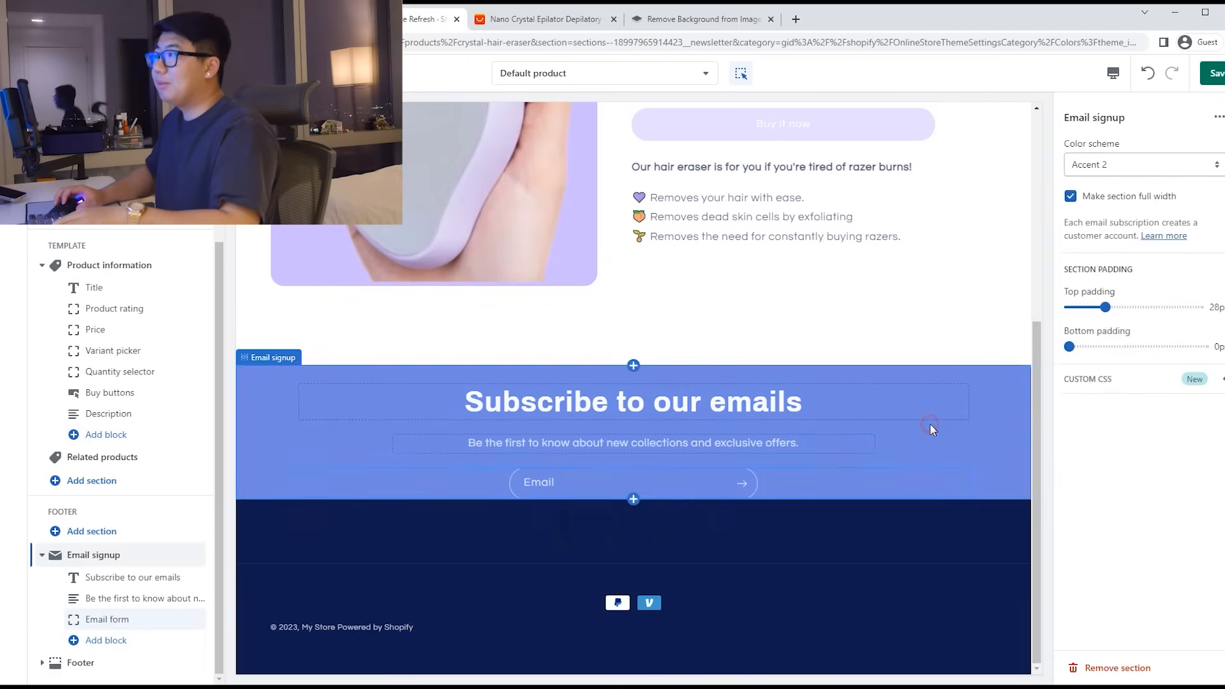
pyautogui.click(1142, 165)
pyautogui.click(1085, 189)
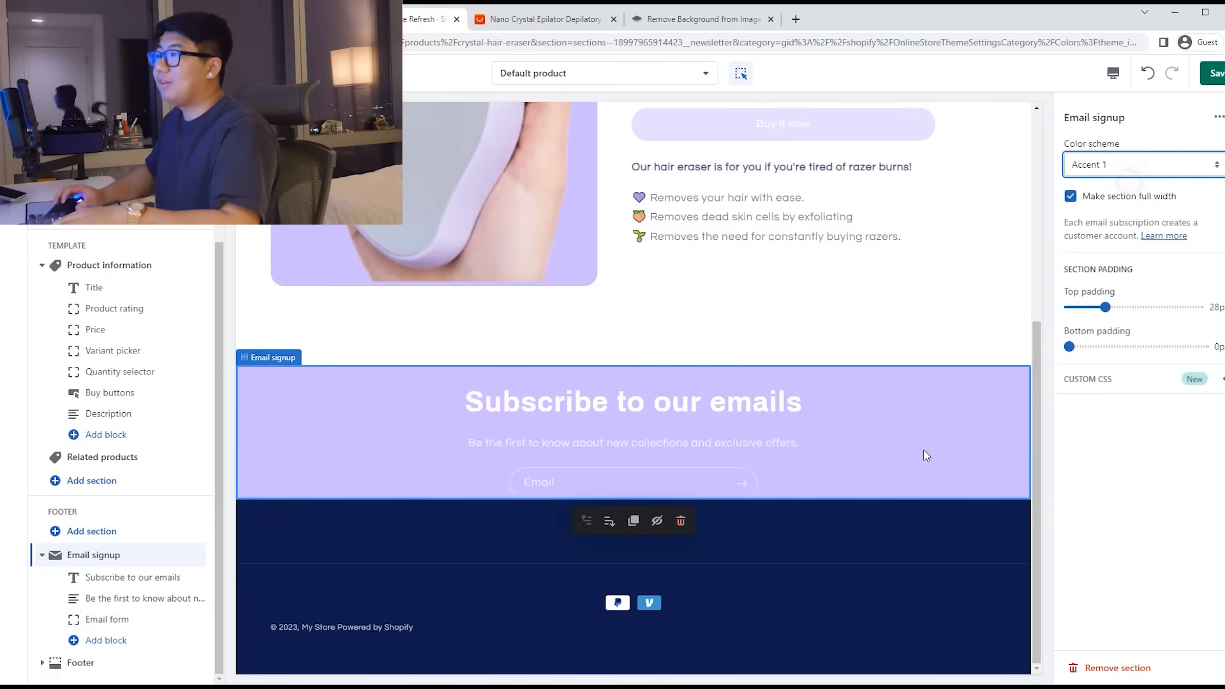
# Step: Give the footer section the Accent 1 colour scheme as well
pyautogui.click(905, 561)
pyautogui.click(1123, 164)
pyautogui.click(1102, 182)
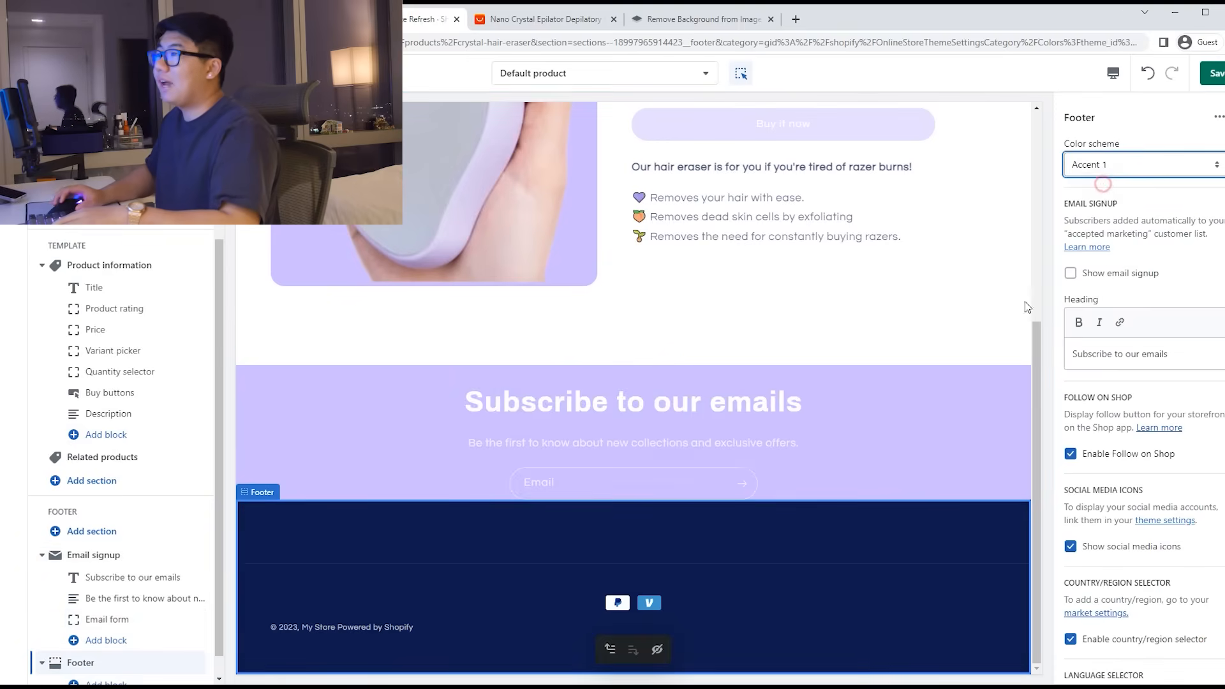
pyautogui.scroll(5, 920, 452)
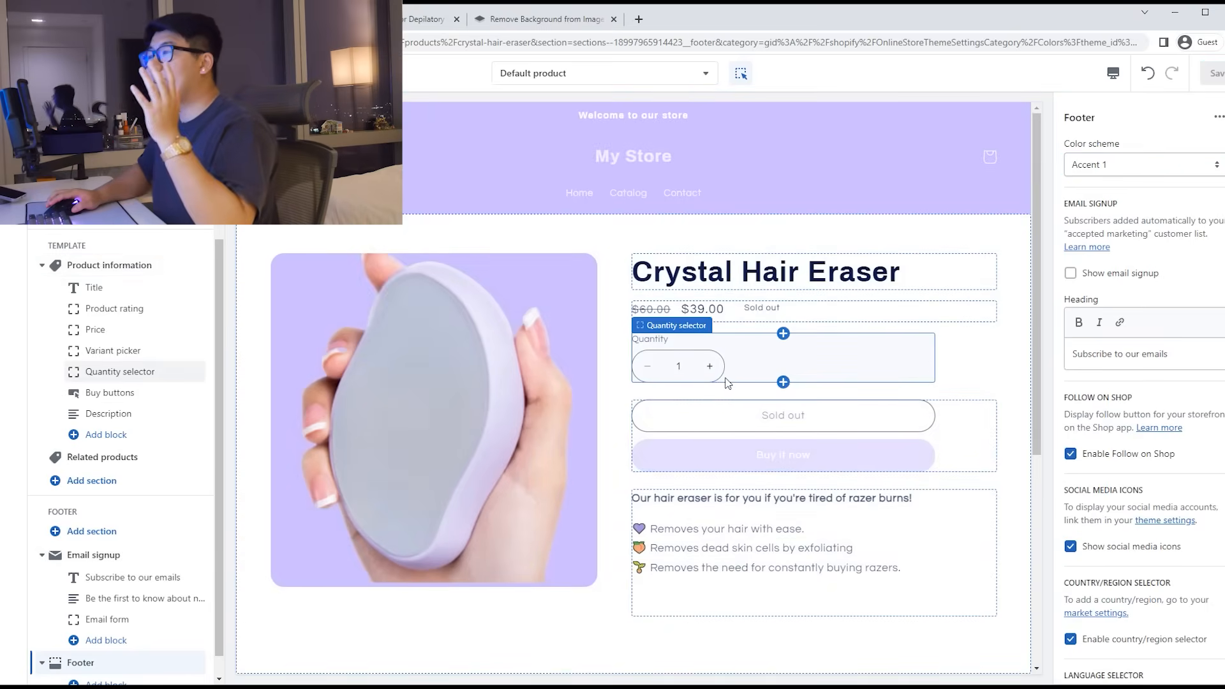
pyautogui.scroll(-3, 718, 408)
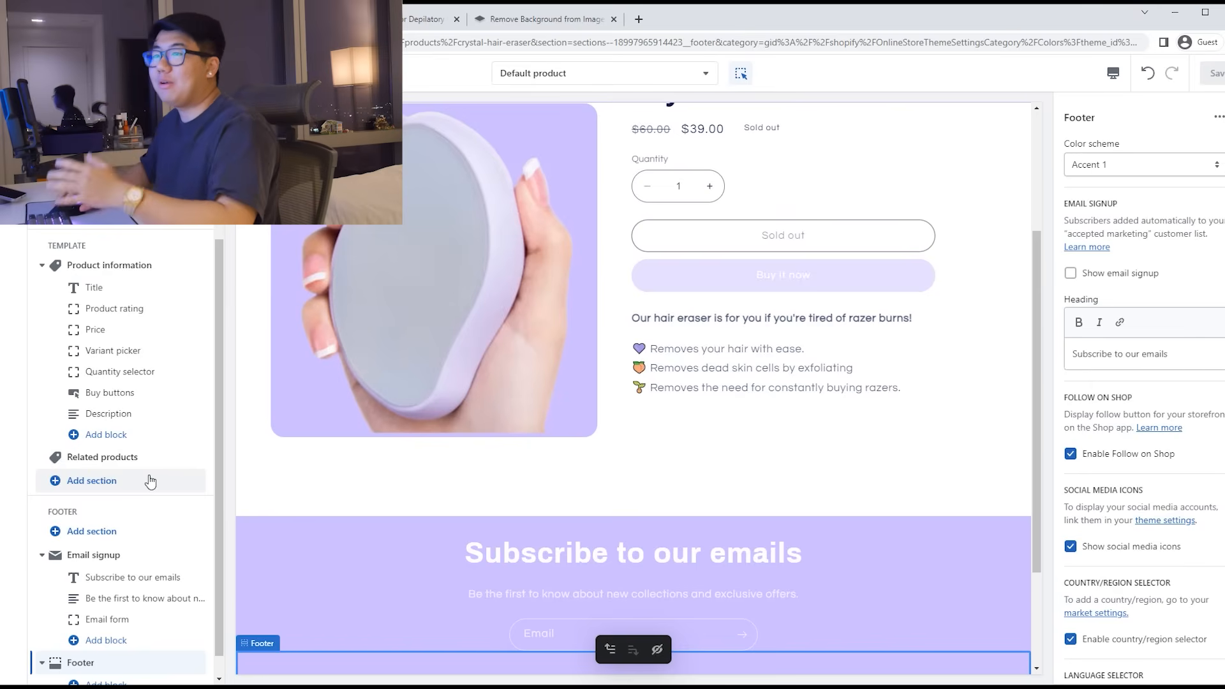
# Step: Add a Rich text section below the product and delete its button block
pyautogui.click(150, 481)
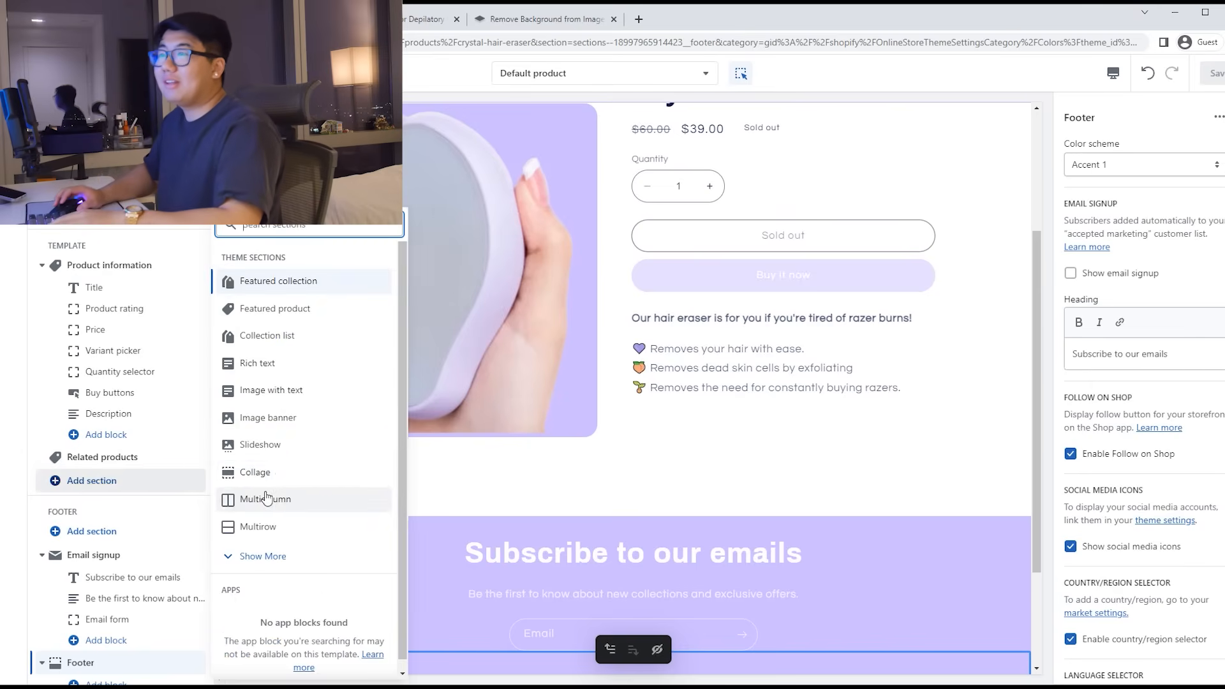
pyautogui.click(272, 365)
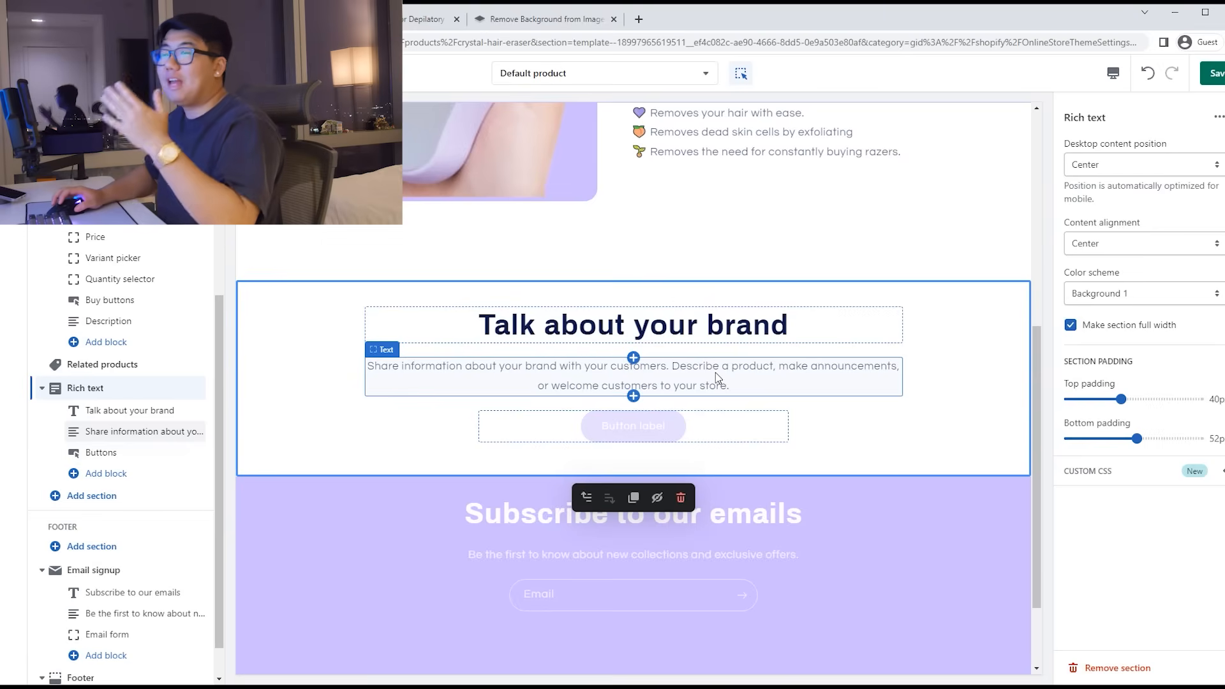
pyautogui.click(726, 427)
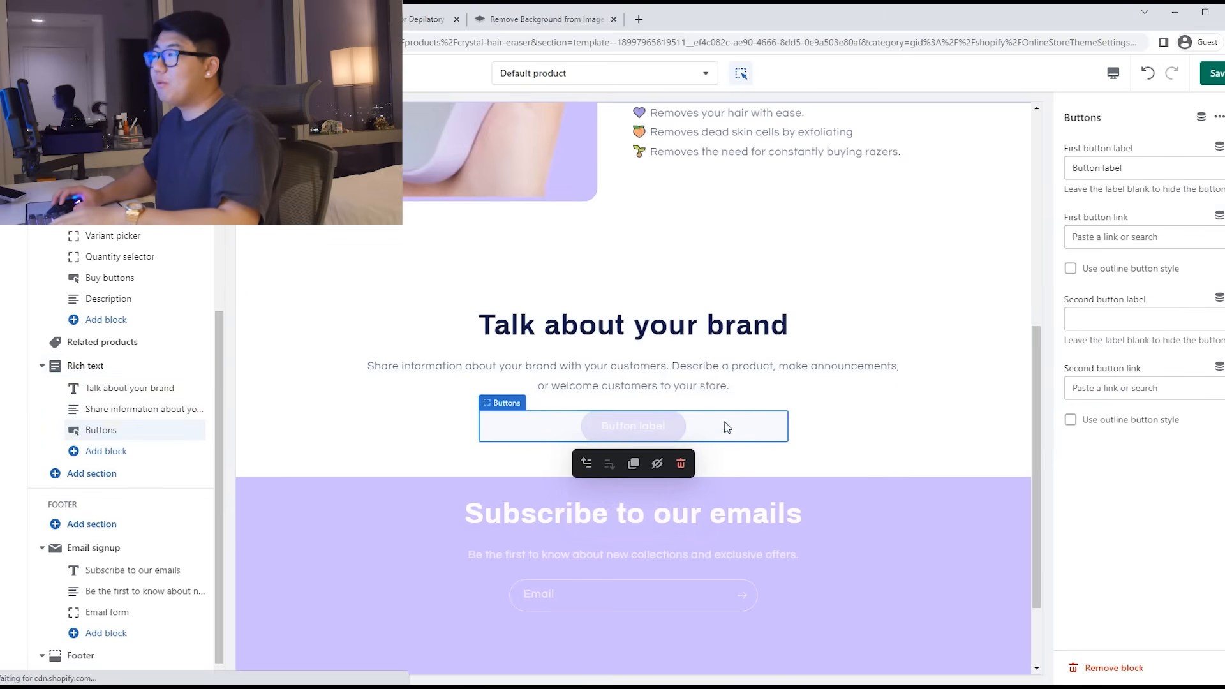
pyautogui.click(1116, 668)
# Step: Set the heading to 'Remove hair and just don't care!' and text to the crystal-eraser tagline
pyautogui.click(694, 396)
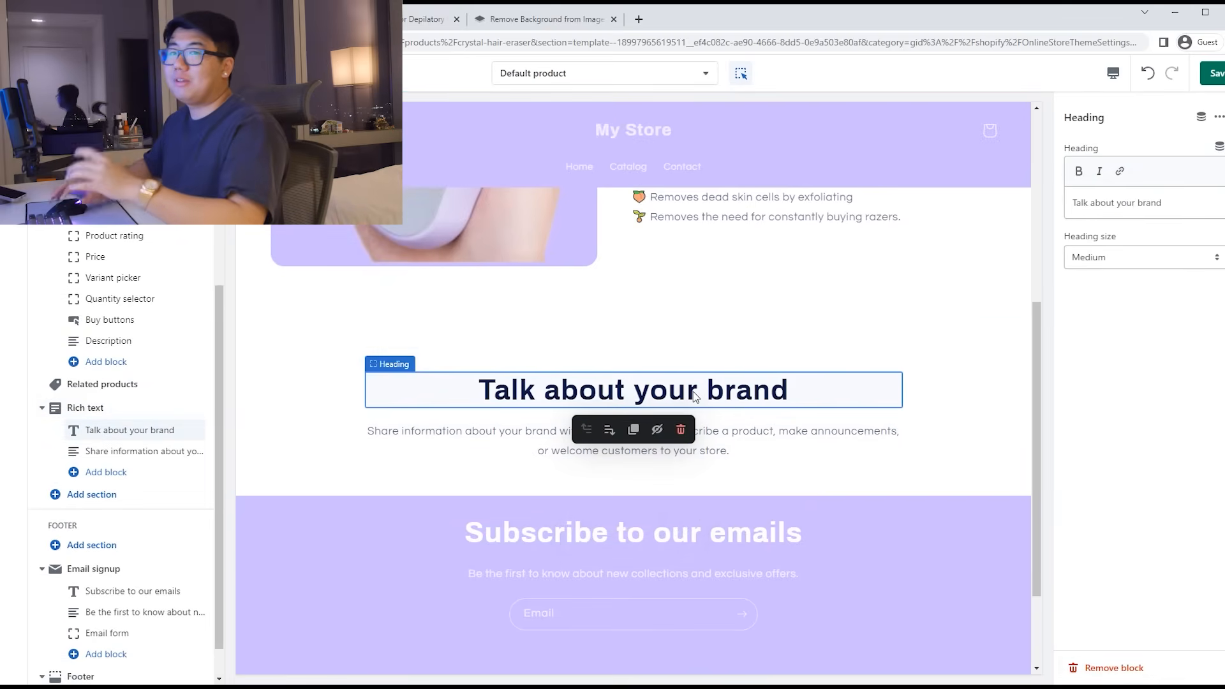
pyautogui.moveTo(1175, 207); pyautogui.dragTo(1077, 203)
pyautogui.click(1150, 192)
pyautogui.write('Re')
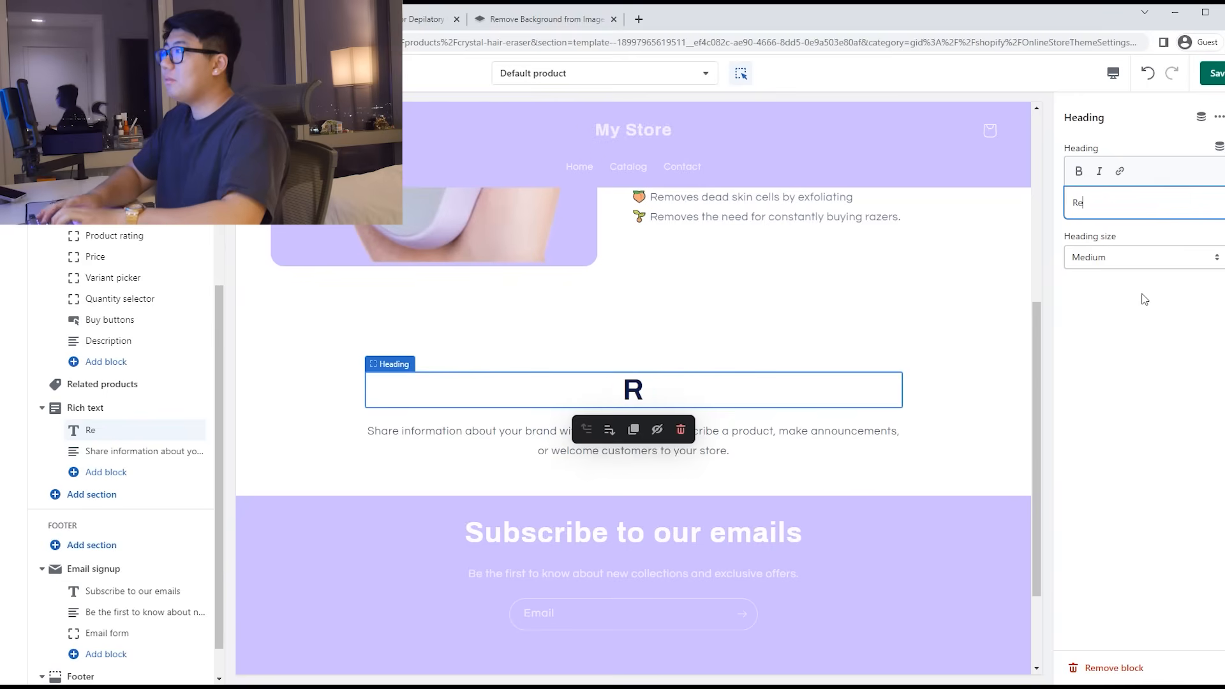
pyautogui.write("move hair and just don't care!")
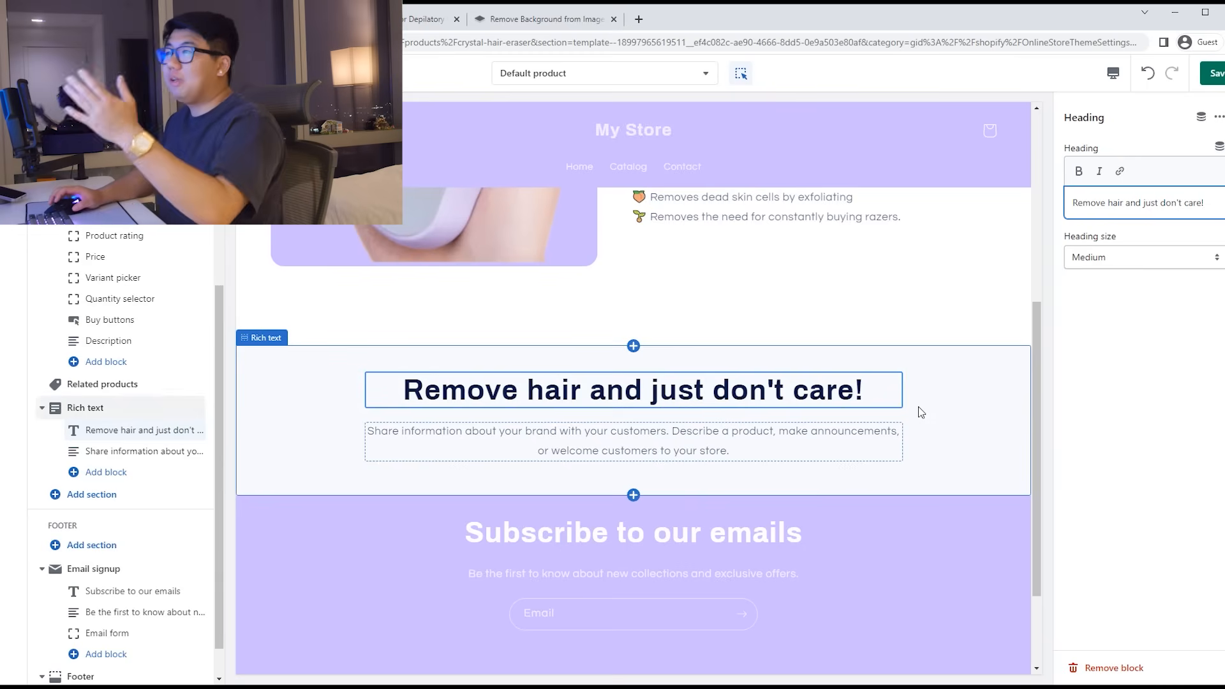
pyautogui.click(809, 448)
pyautogui.click(1143, 232)
pyautogui.moveTo(1216, 244); pyautogui.dragTo(1061, 192)
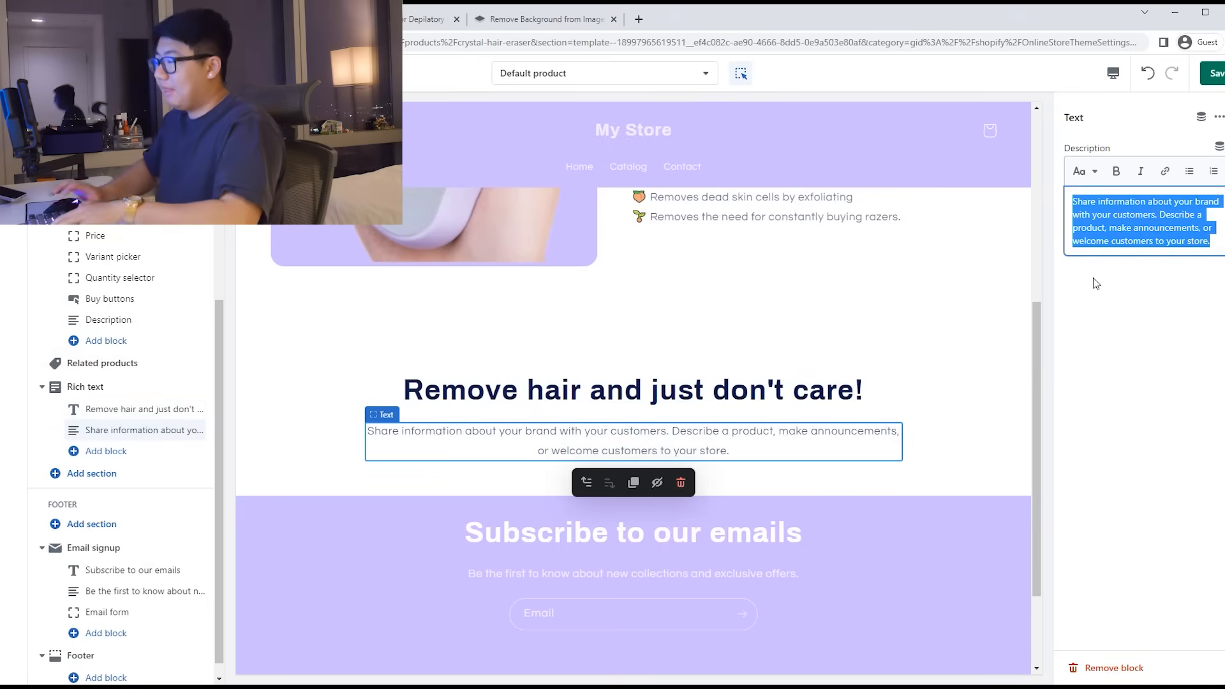
pyautogui.write('Our crystal eraser makes it easy for anyone to have baby silk smooth skin!')
# Step: Give the rich text section the Accent 1 scheme and turn off full width
pyautogui.click(944, 406)
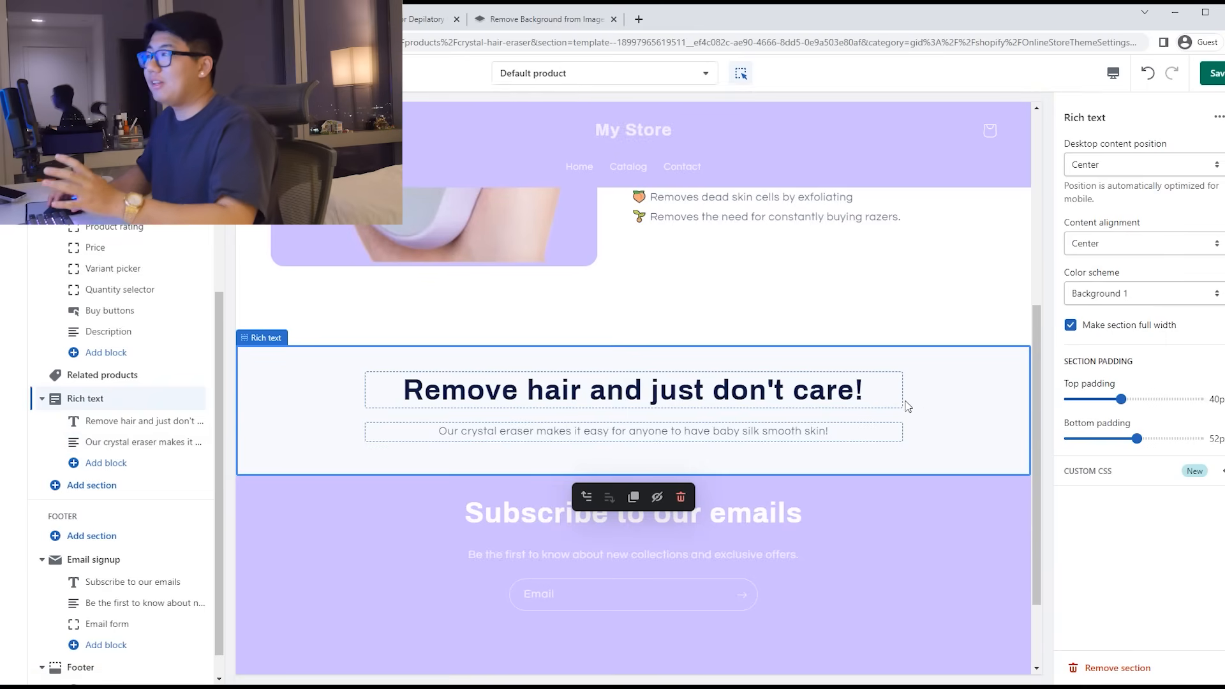
pyautogui.click(1142, 293)
pyautogui.click(1110, 307)
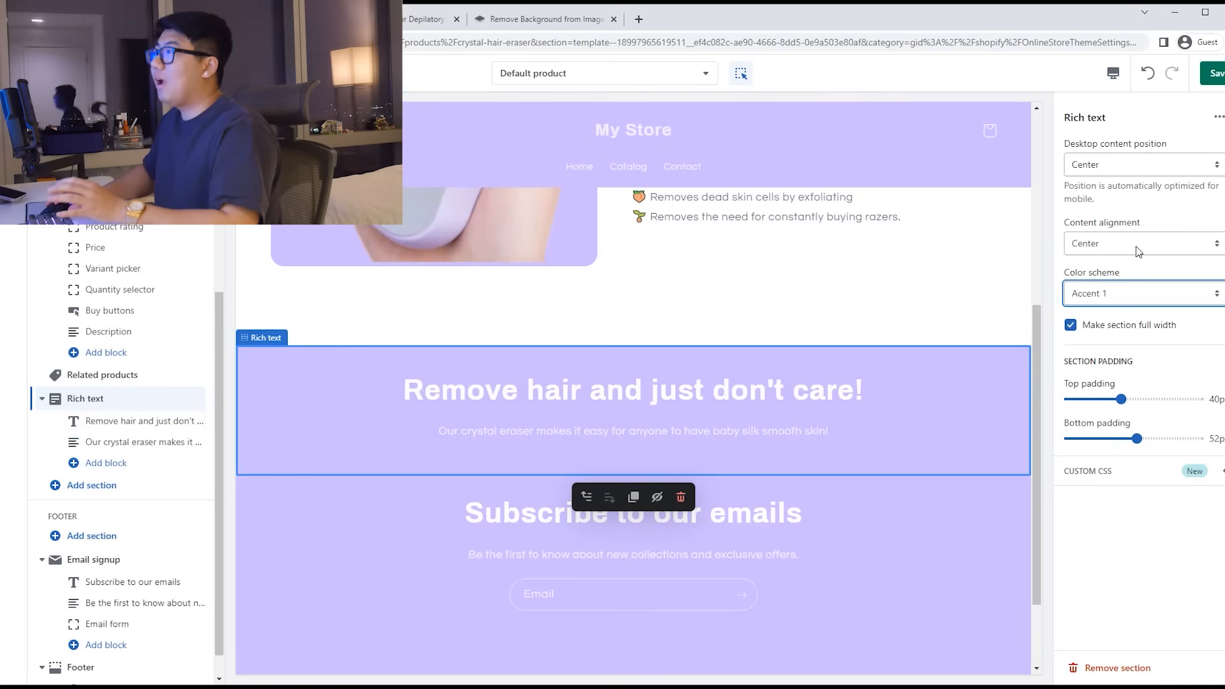
pyautogui.click(1070, 325)
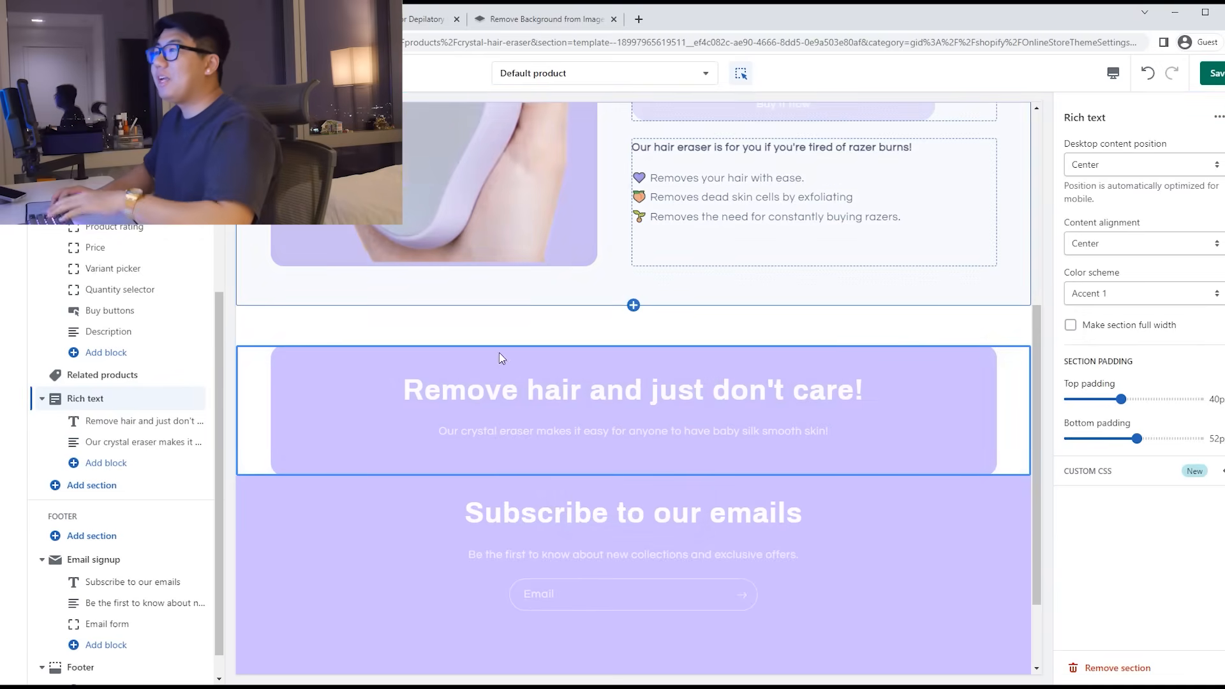
# Step: Drag the Product information section's bottom padding from 60px down to 0px
pyautogui.scroll(3, 741, 415)
pyautogui.click(730, 434)
pyautogui.scroll(2, 702, 478)
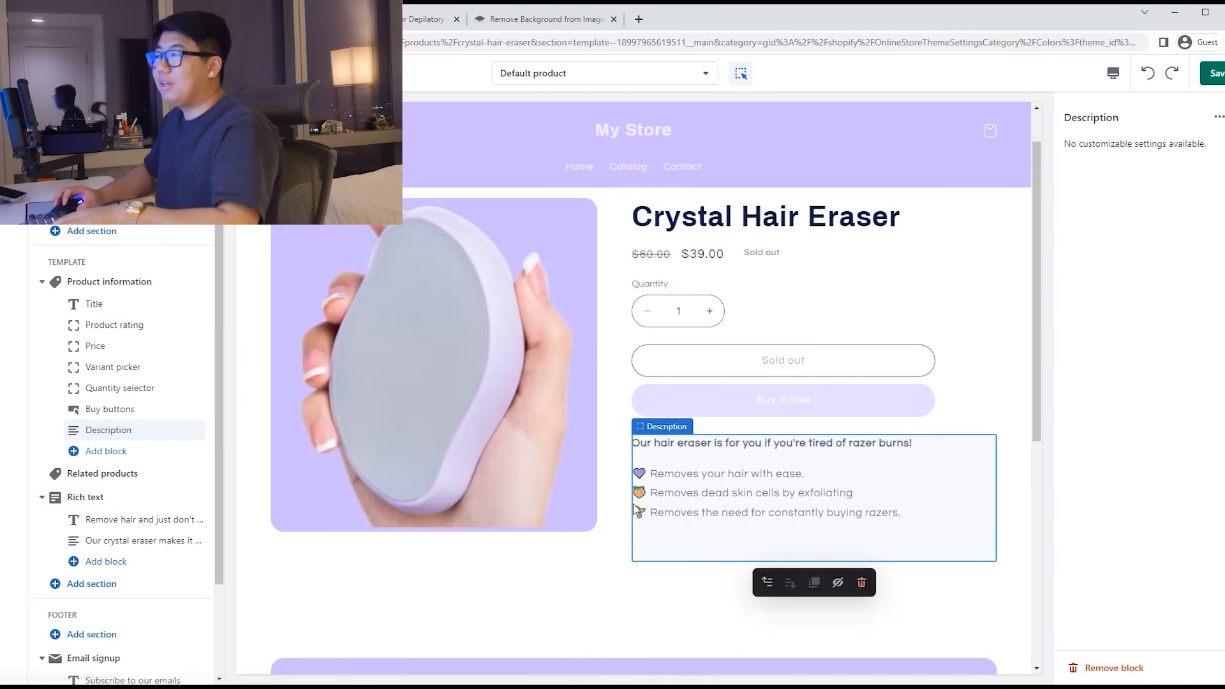
pyautogui.click(629, 515)
pyautogui.scroll(-3, 1131, 566)
pyautogui.moveTo(1147, 622); pyautogui.dragTo(1070, 626)
pyautogui.scroll(-2, 809, 514)
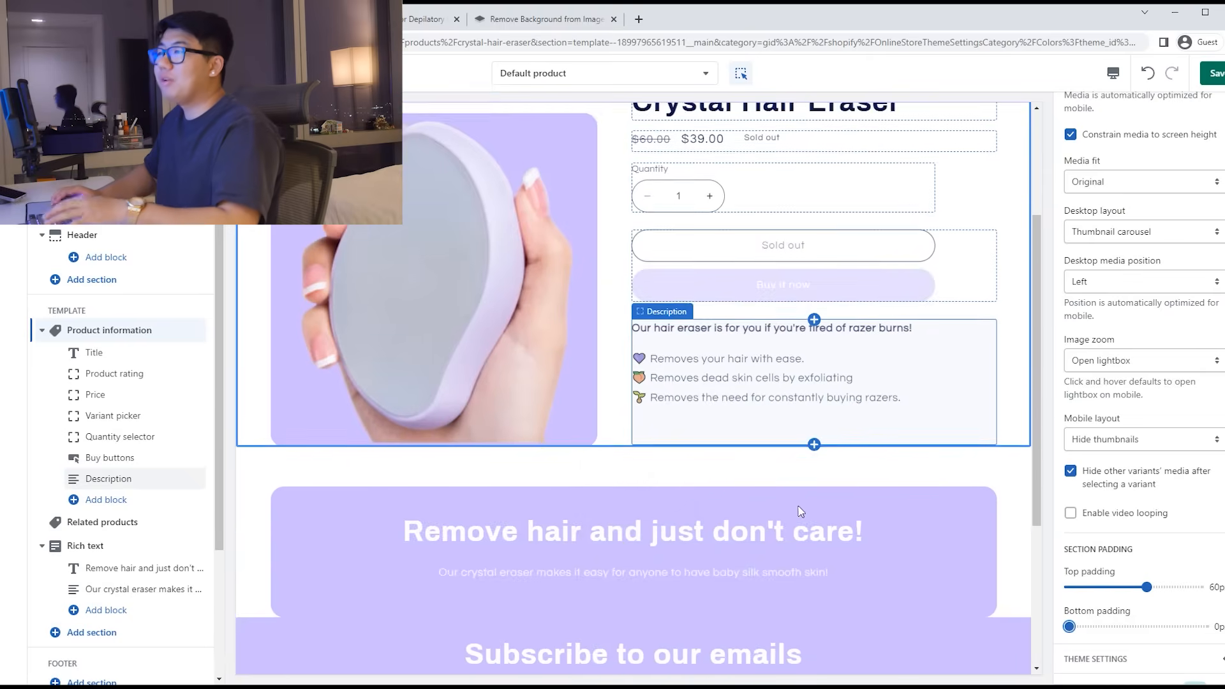
pyautogui.scroll(-1, 792, 511)
pyautogui.scroll(4, 851, 485)
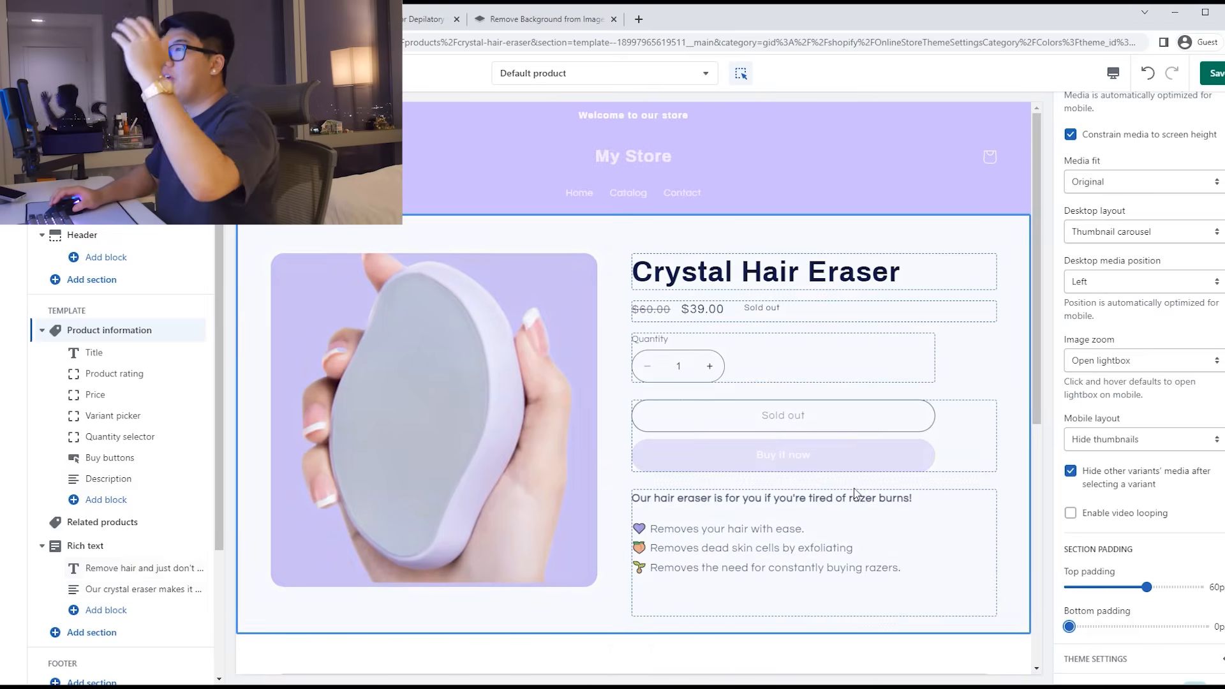
pyautogui.scroll(-5, 853, 439)
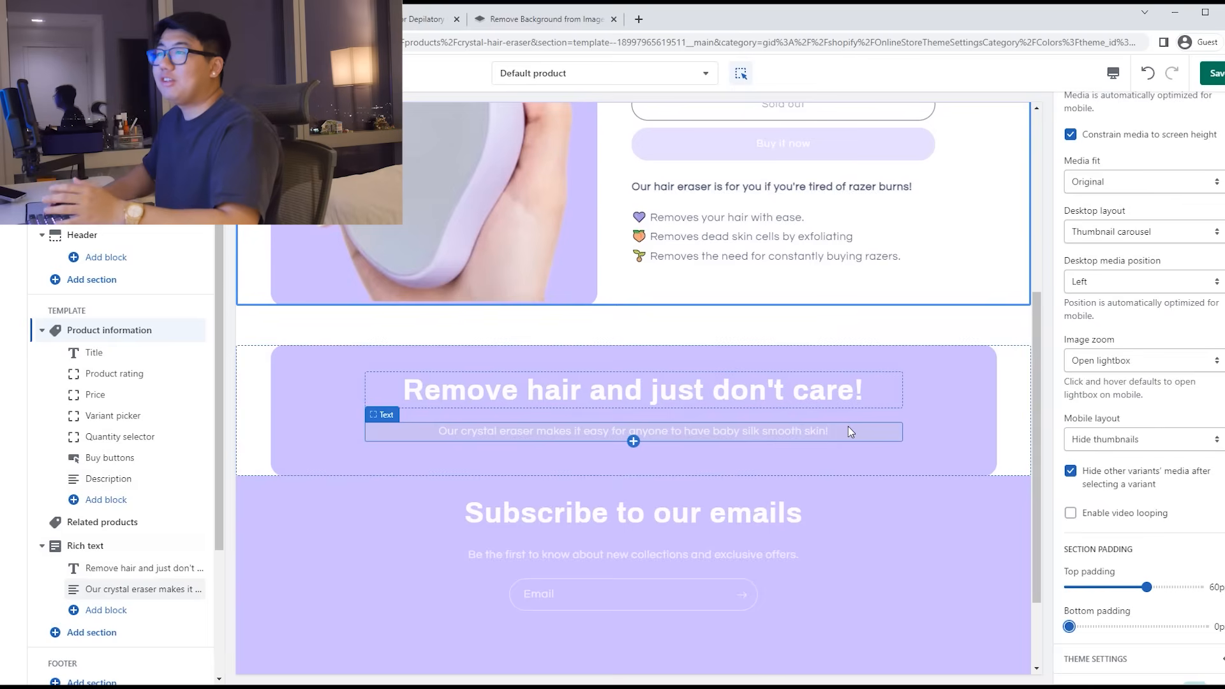
pyautogui.scroll(-1, 125, 565)
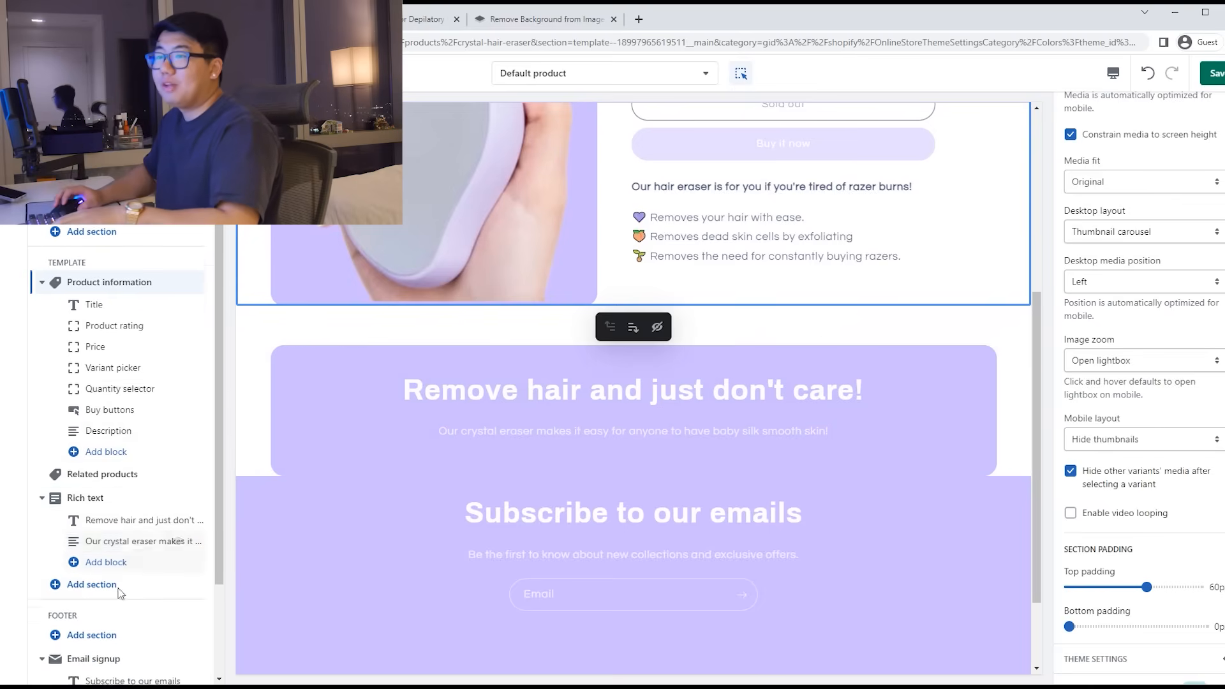
# Step: Add a Collapsible content section headed 'We're not afraid to tell you why'
pyautogui.click(94, 567)
pyautogui.click(268, 506)
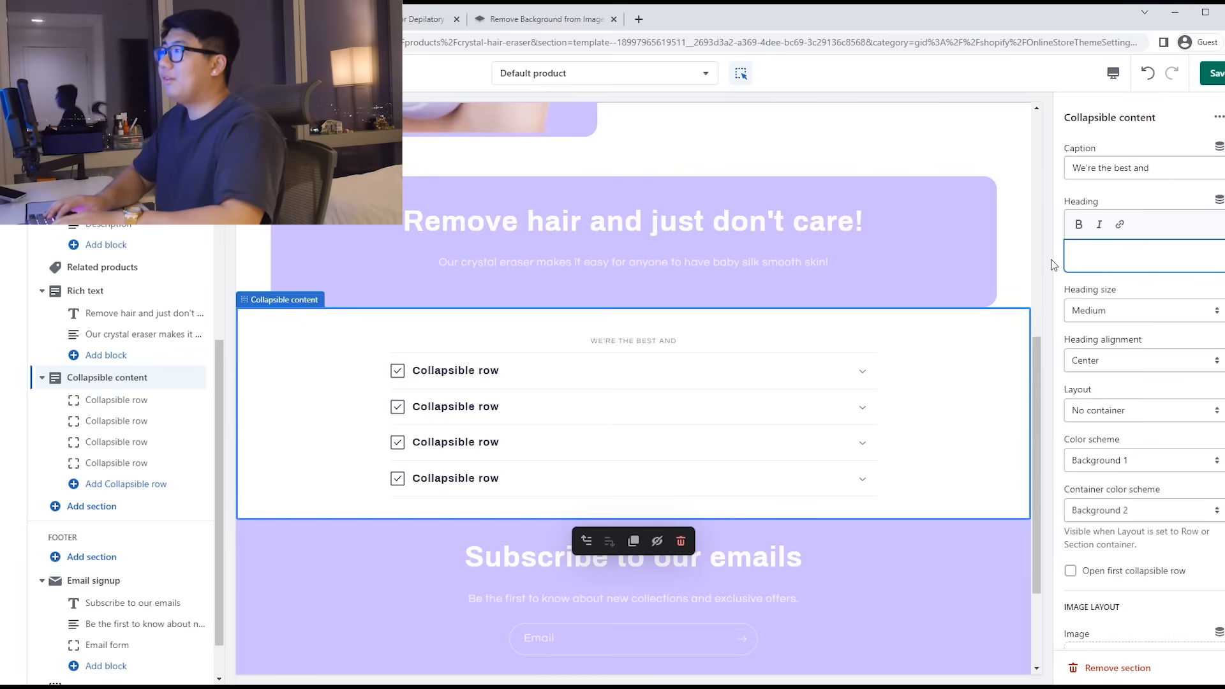
pyautogui.write("We're the best and")
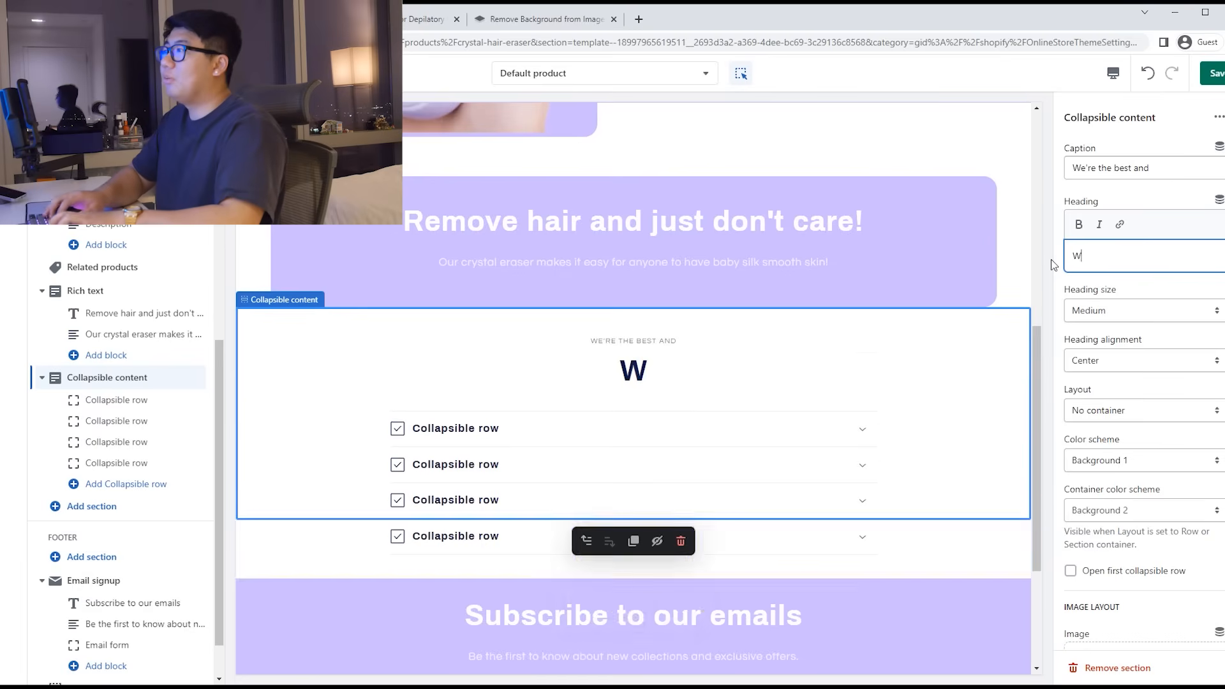
pyautogui.write('not afraid to tel')
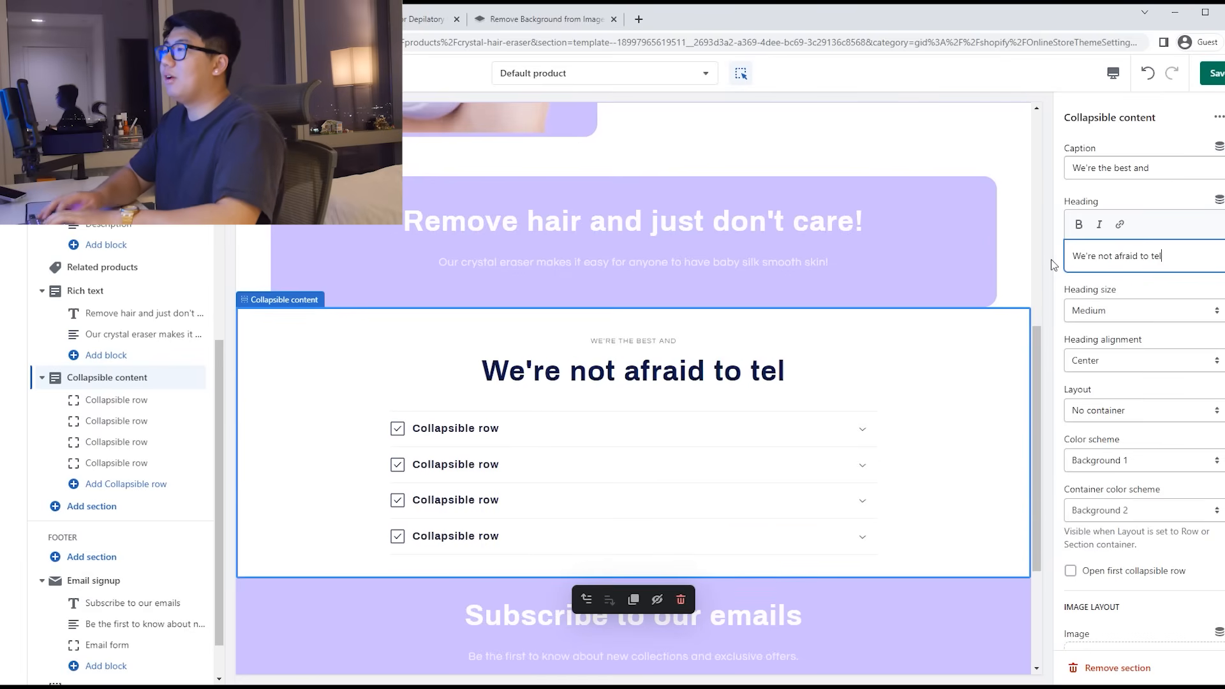
pyautogui.write('l you why')
# Step: Search Google for a purple heart emoji and paste it at the heading's end
pyautogui.click(639, 19)
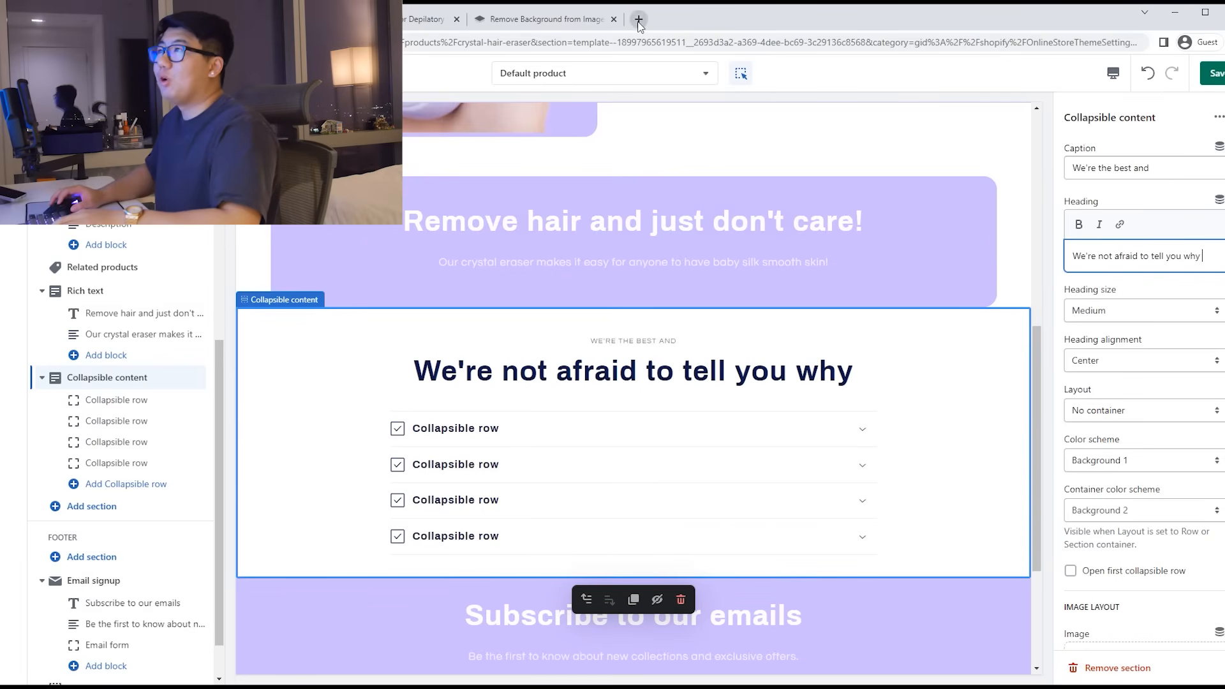
pyautogui.write('c')
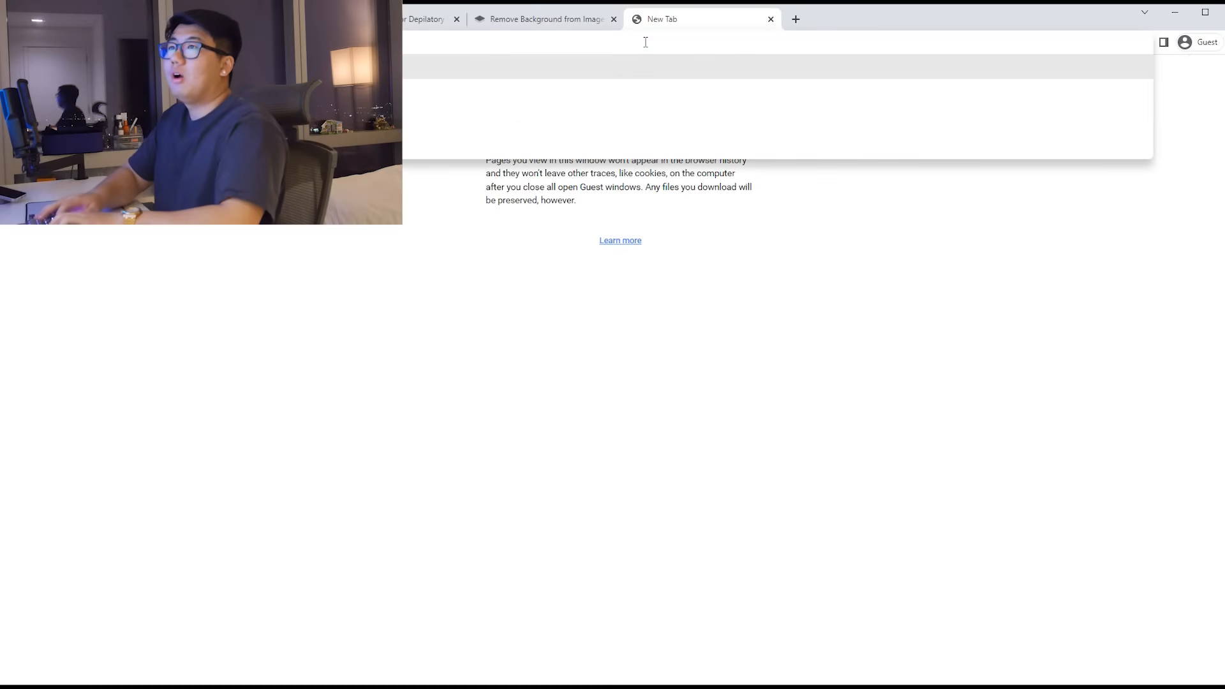
pyautogui.write('purple heart emoji')
pyautogui.press('Return')
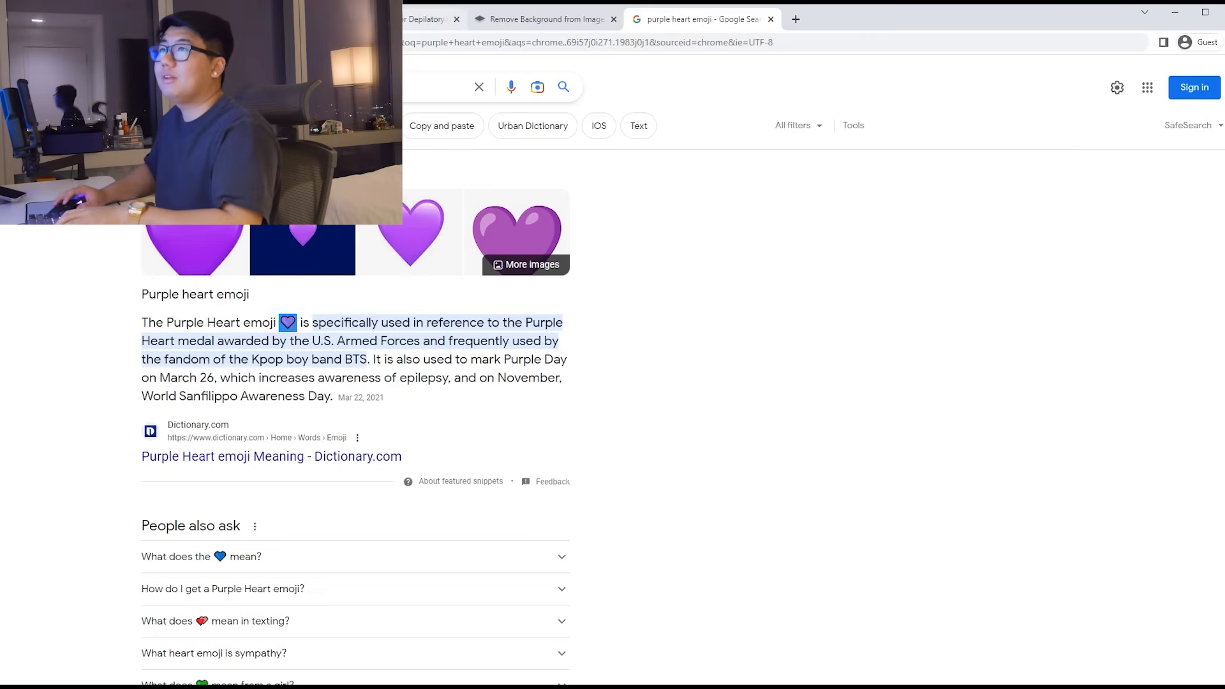
pyautogui.click(230, 19)
pyautogui.write('💜')
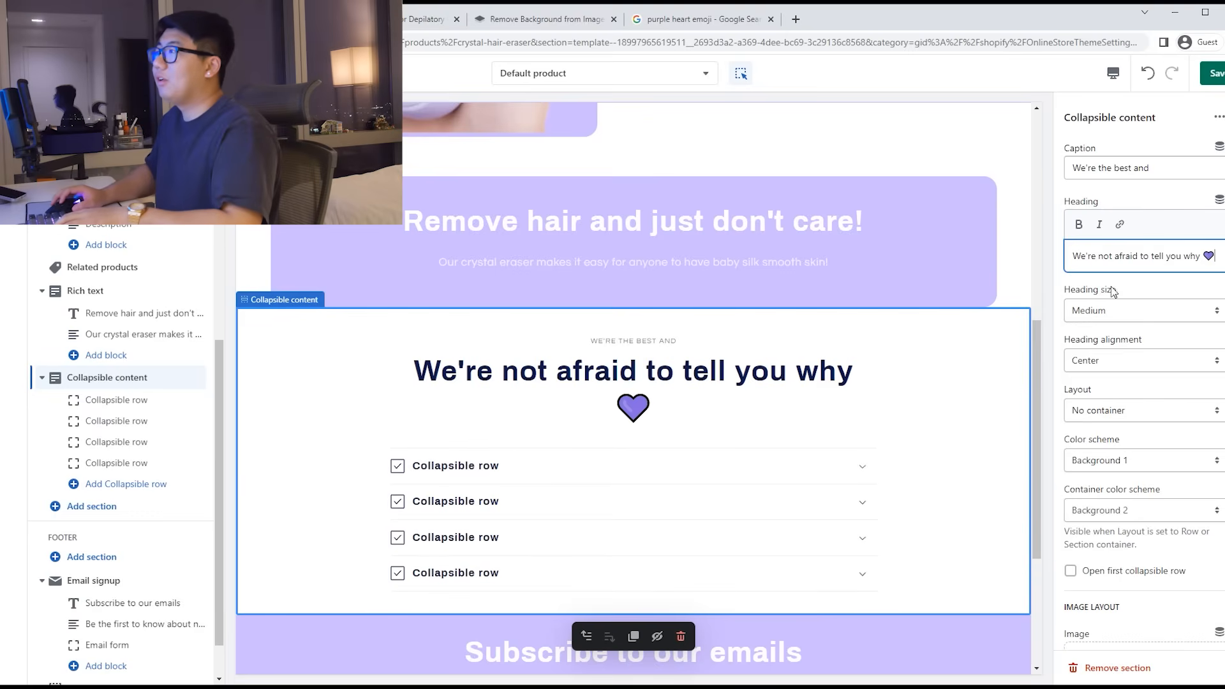
pyautogui.scroll(-1, 1113, 320)
pyautogui.click(1118, 348)
pyautogui.click(1114, 378)
pyautogui.click(1123, 351)
pyautogui.click(1113, 384)
pyautogui.click(1113, 348)
pyautogui.click(1110, 358)
pyautogui.scroll(-1, 1117, 367)
pyautogui.click(1114, 328)
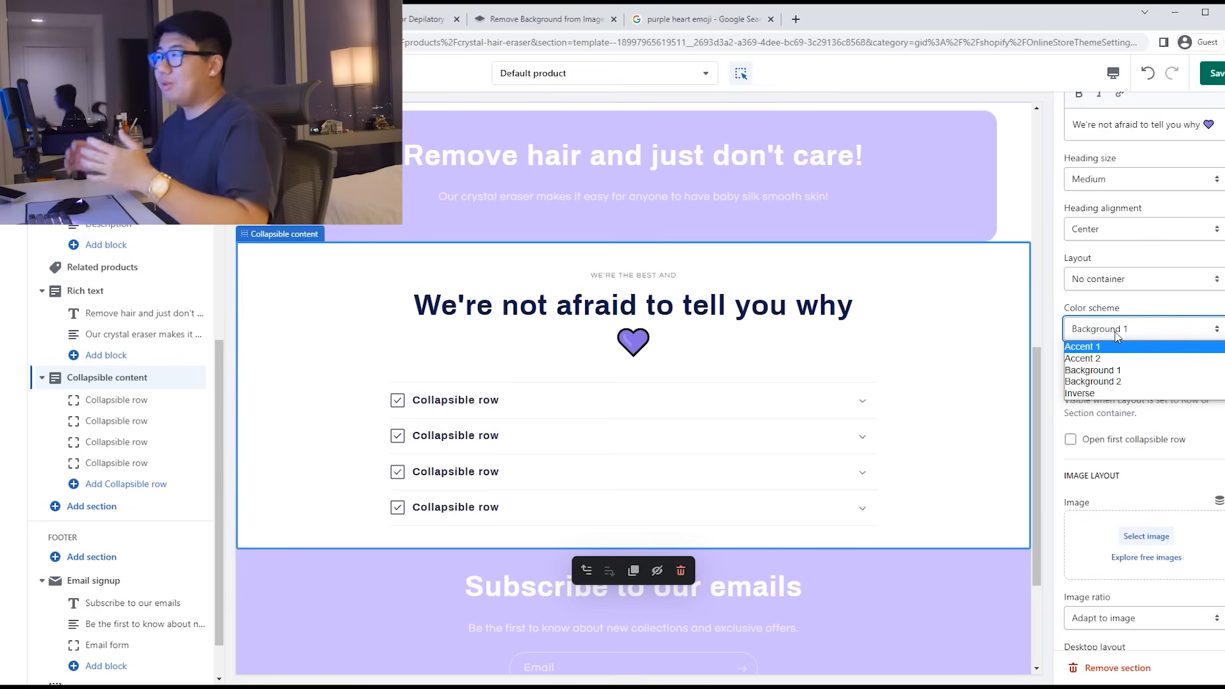
pyautogui.click(1117, 346)
pyautogui.click(1135, 328)
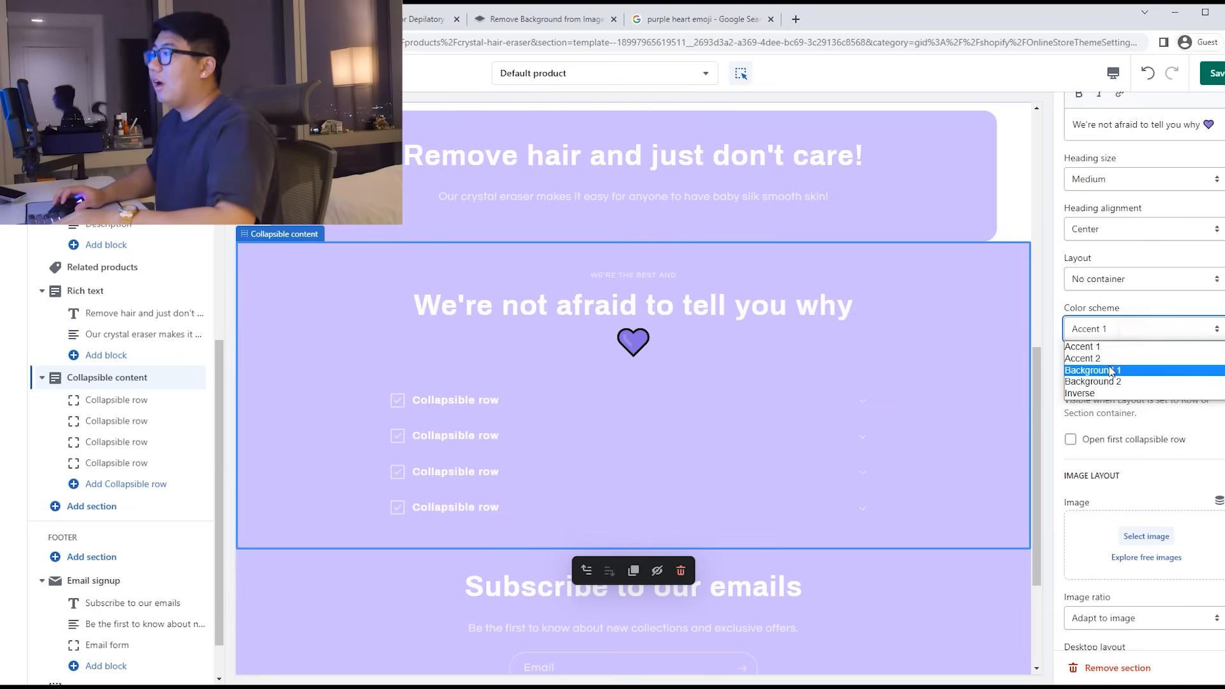
pyautogui.click(1143, 373)
pyautogui.scroll(-2, 1157, 383)
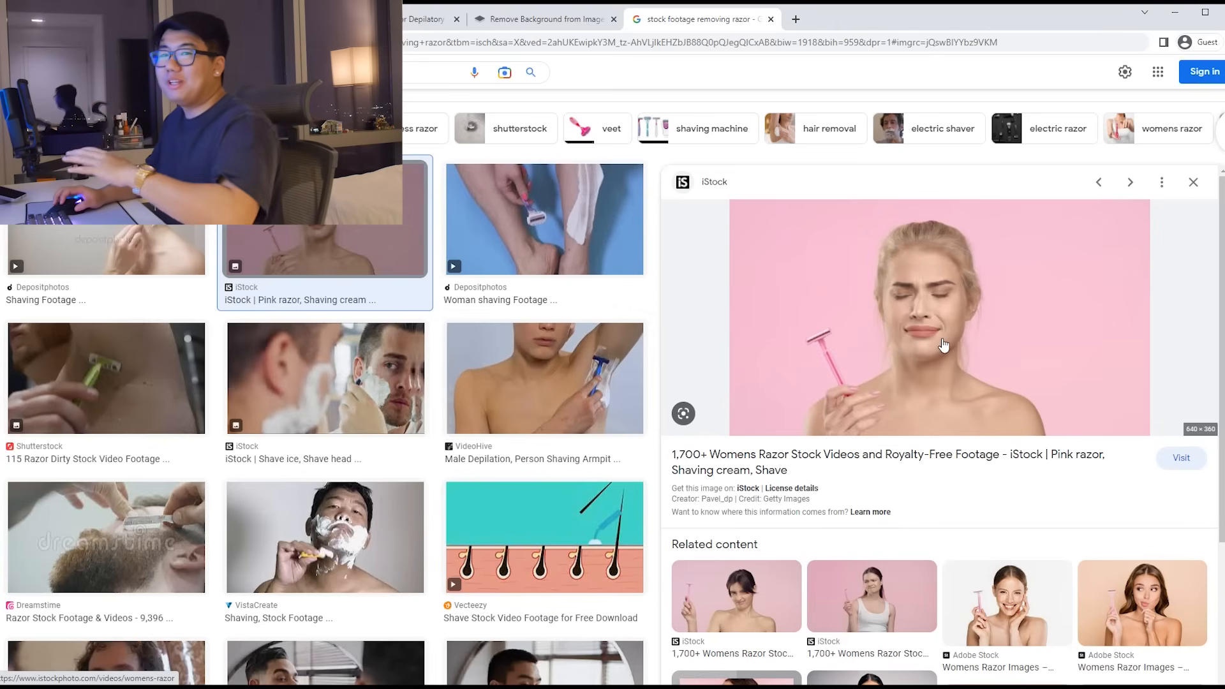
# Step: Save the iStock photo of a woman with a pink razor as a JPEG, then open a new tab
pyautogui.rightClick(943, 313)
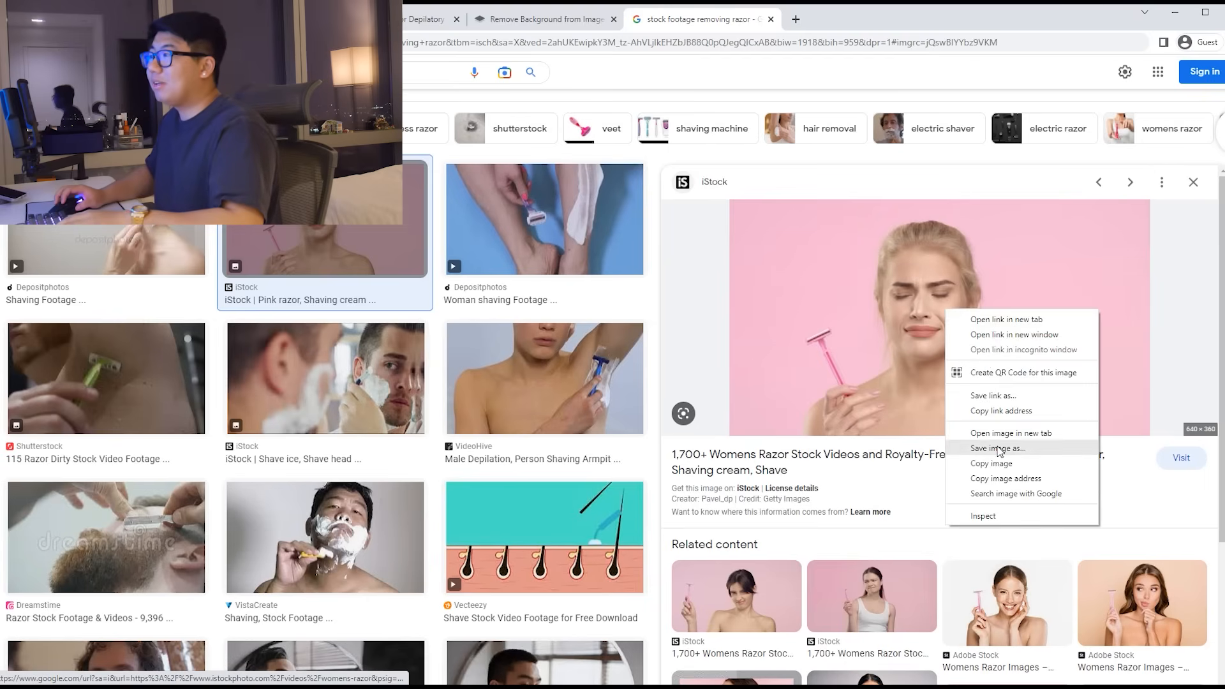
pyautogui.click(998, 446)
pyautogui.click(678, 330)
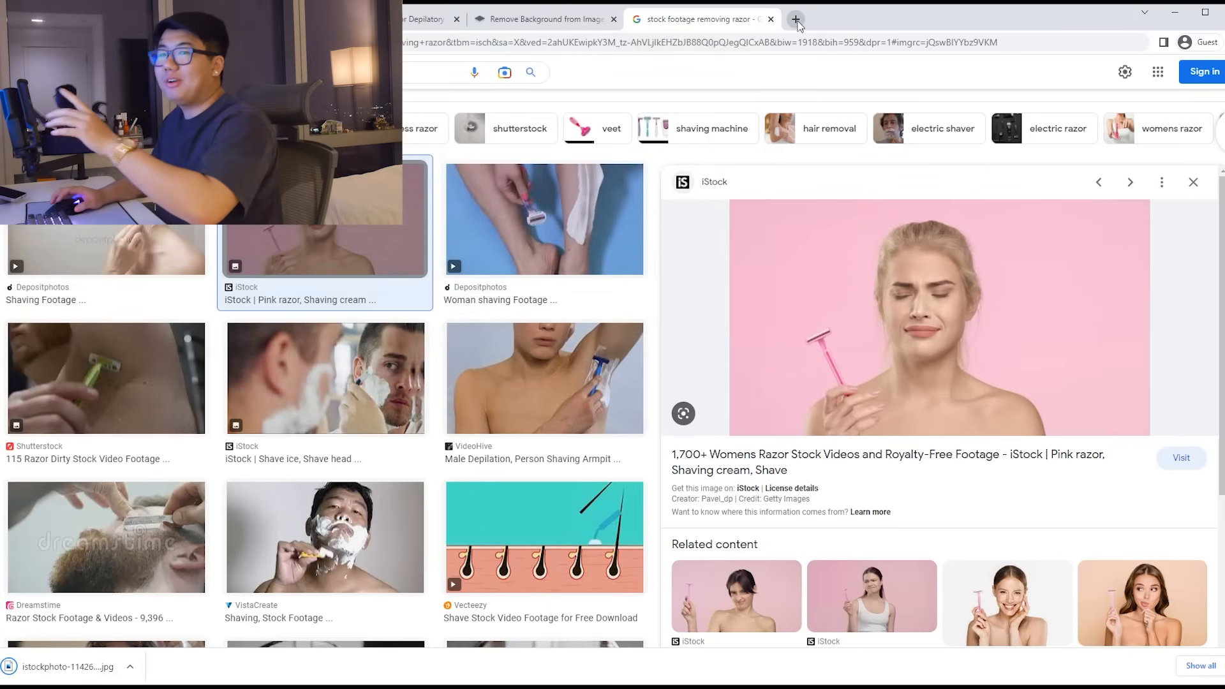
pyautogui.click(797, 21)
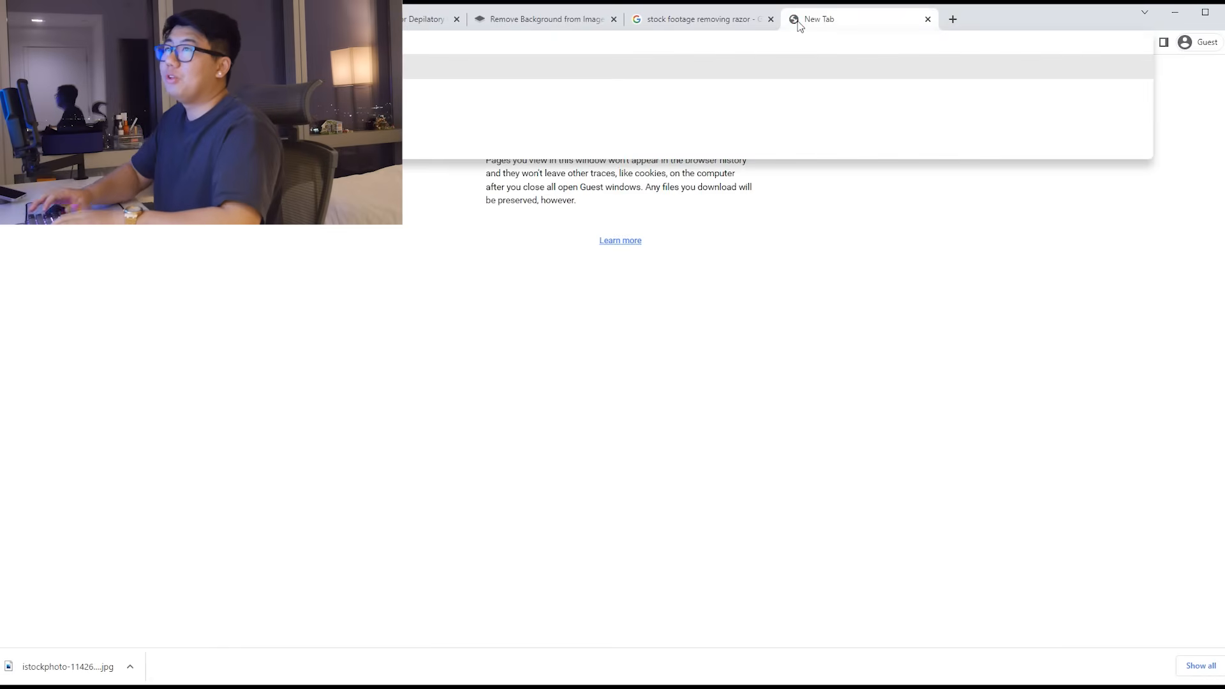
# Step: Go to remove.bg and upload the downloaded razor photo
pyautogui.write('remove.bg')
pyautogui.press('Return')
pyautogui.moveTo(75, 666); pyautogui.dragTo(338, 435)
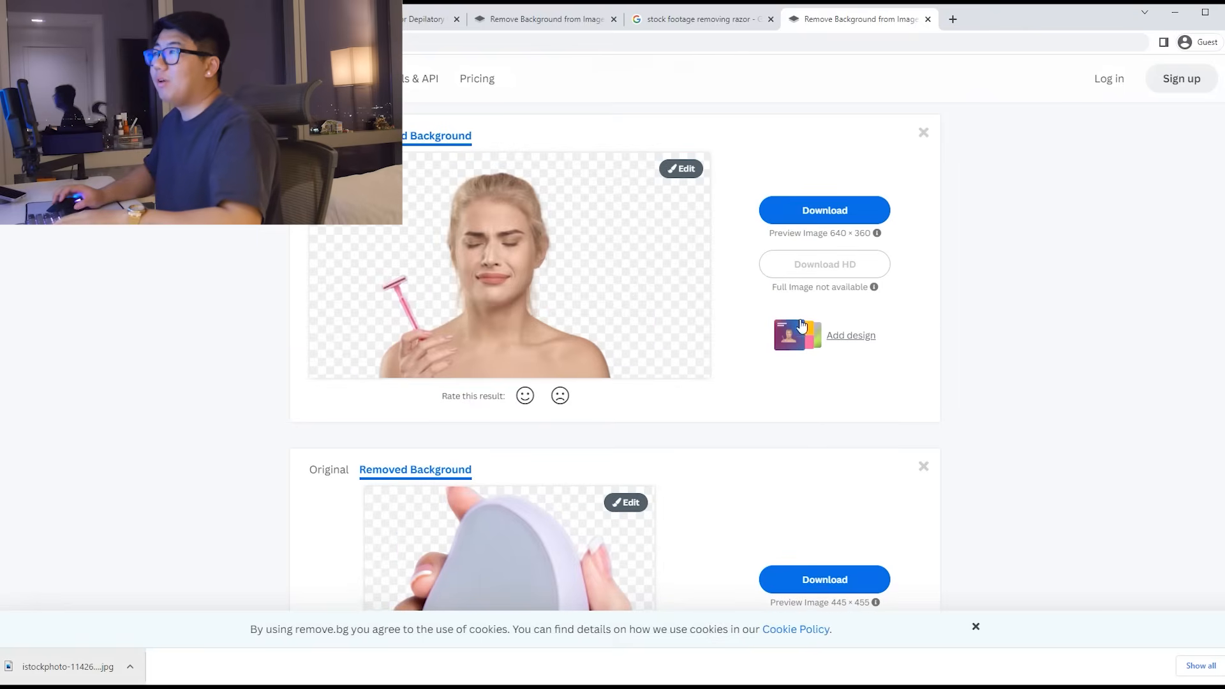
# Step: Replace the cut-out's background with a solid lavender colour and download the PNG
pyautogui.click(693, 176)
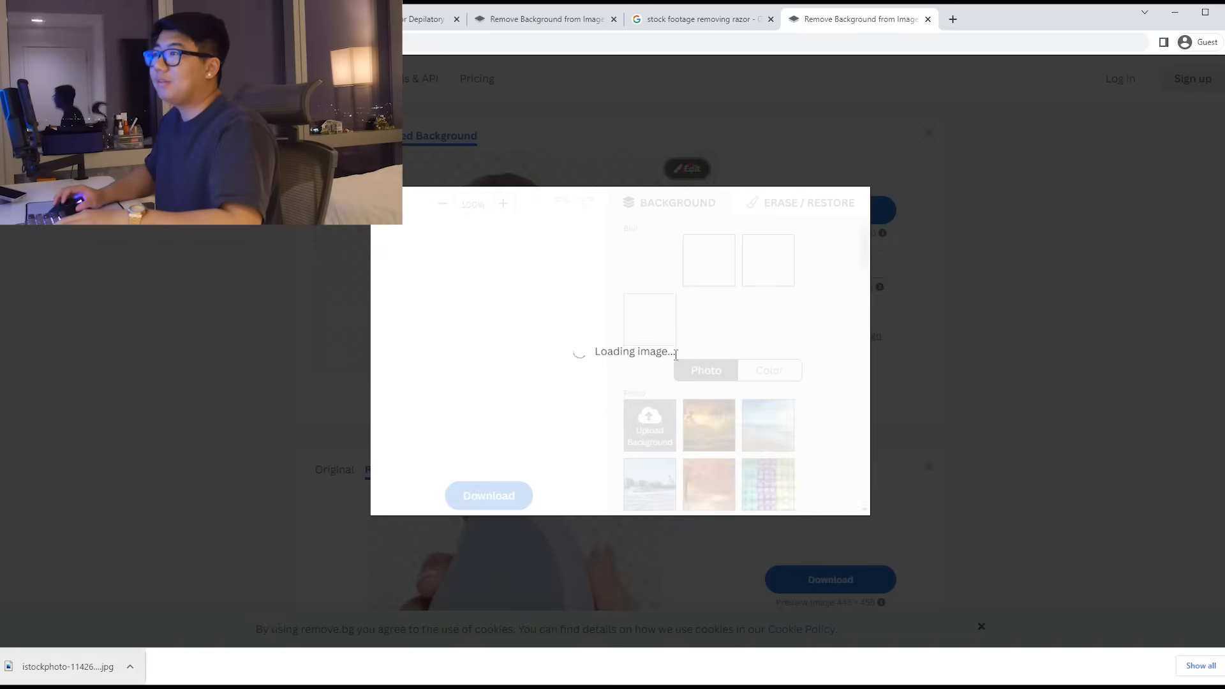
pyautogui.click(873, 377)
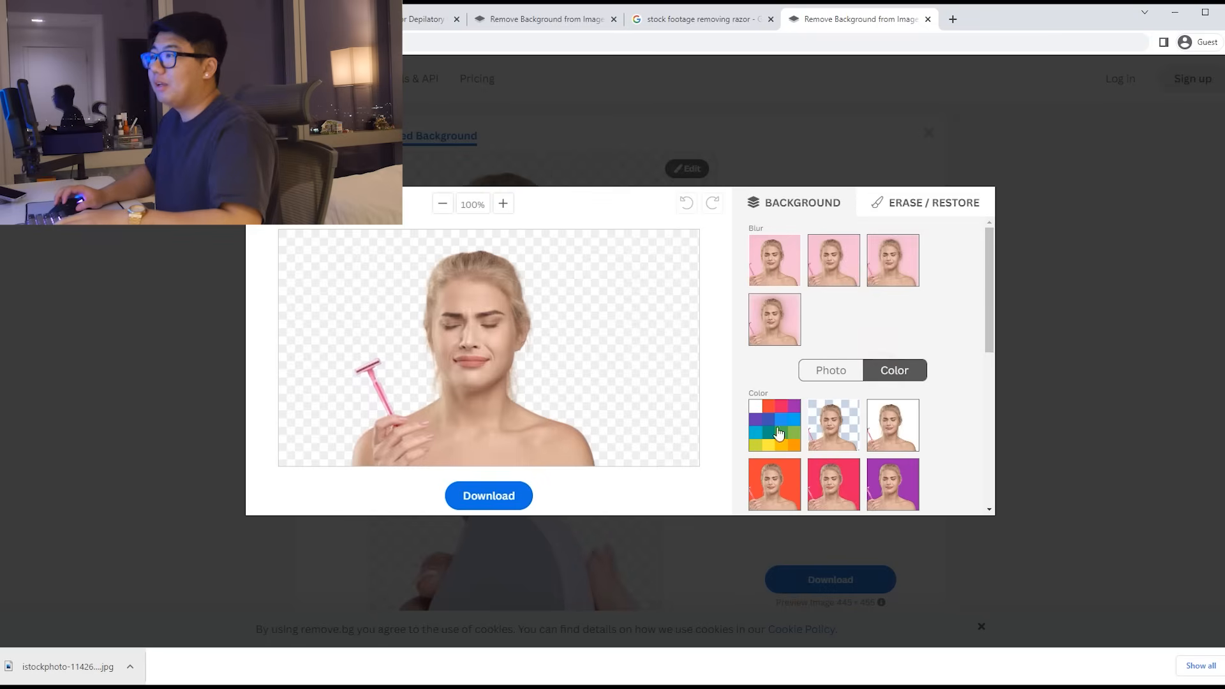
pyautogui.click(754, 409)
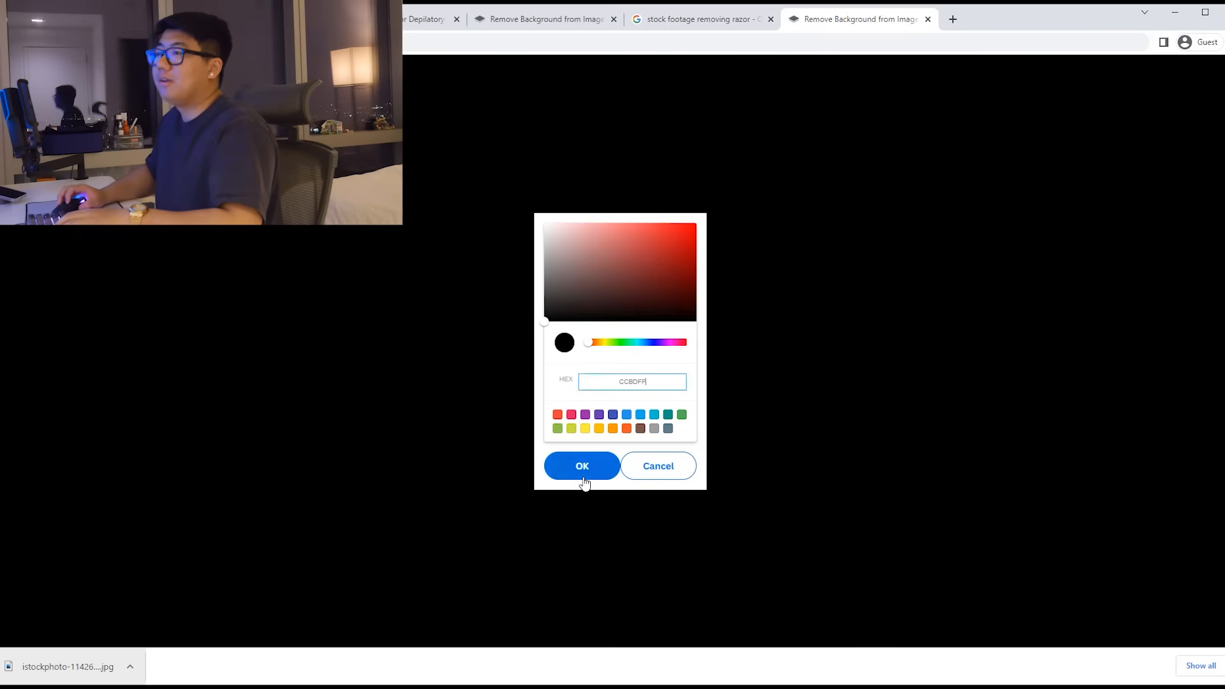
pyautogui.click(582, 476)
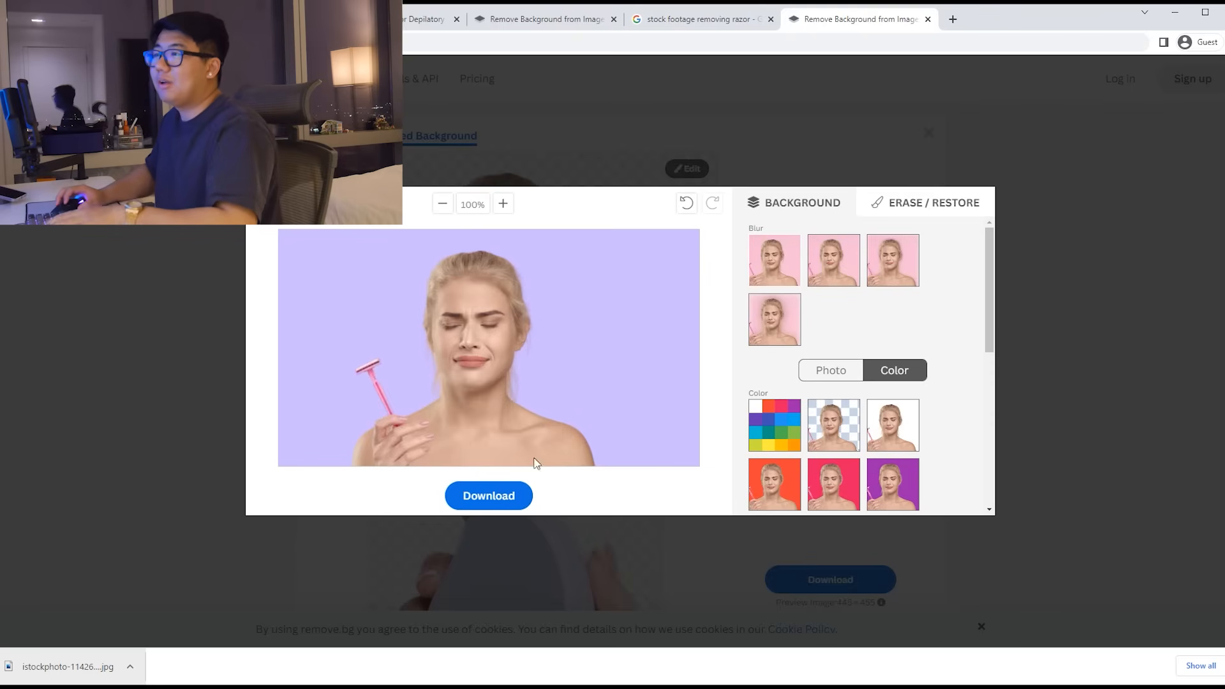
pyautogui.click(516, 493)
pyautogui.click(620, 371)
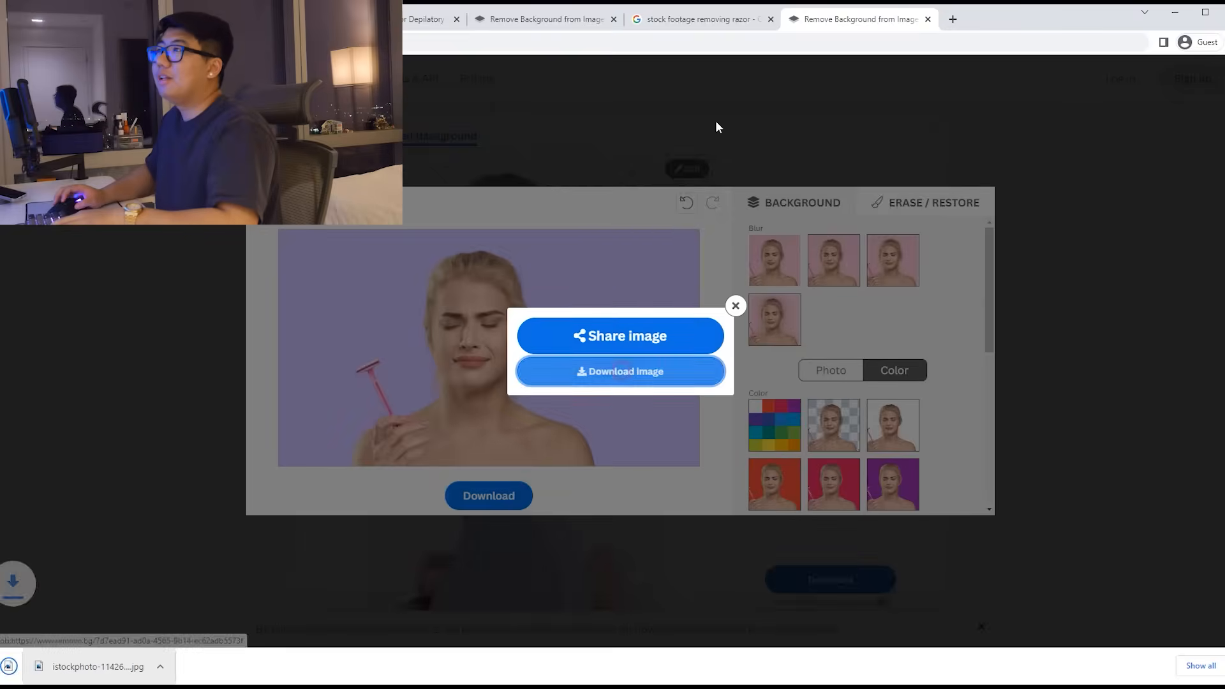
pyautogui.click(694, 25)
pyautogui.click(517, 25)
# Step: Upload the lavender razor PNG as the collapsible content section's image
pyautogui.click(249, 23)
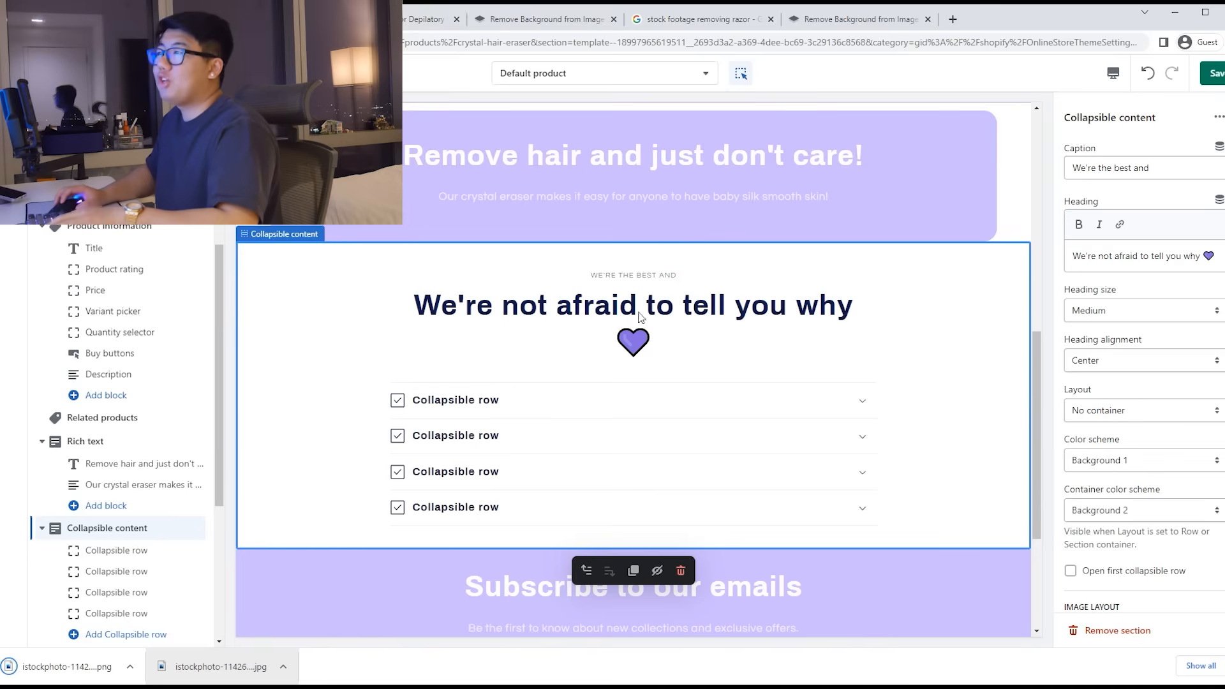
pyautogui.scroll(-3, 1106, 390)
pyautogui.click(1147, 470)
pyautogui.click(615, 445)
pyautogui.click(198, 255)
pyautogui.click(664, 337)
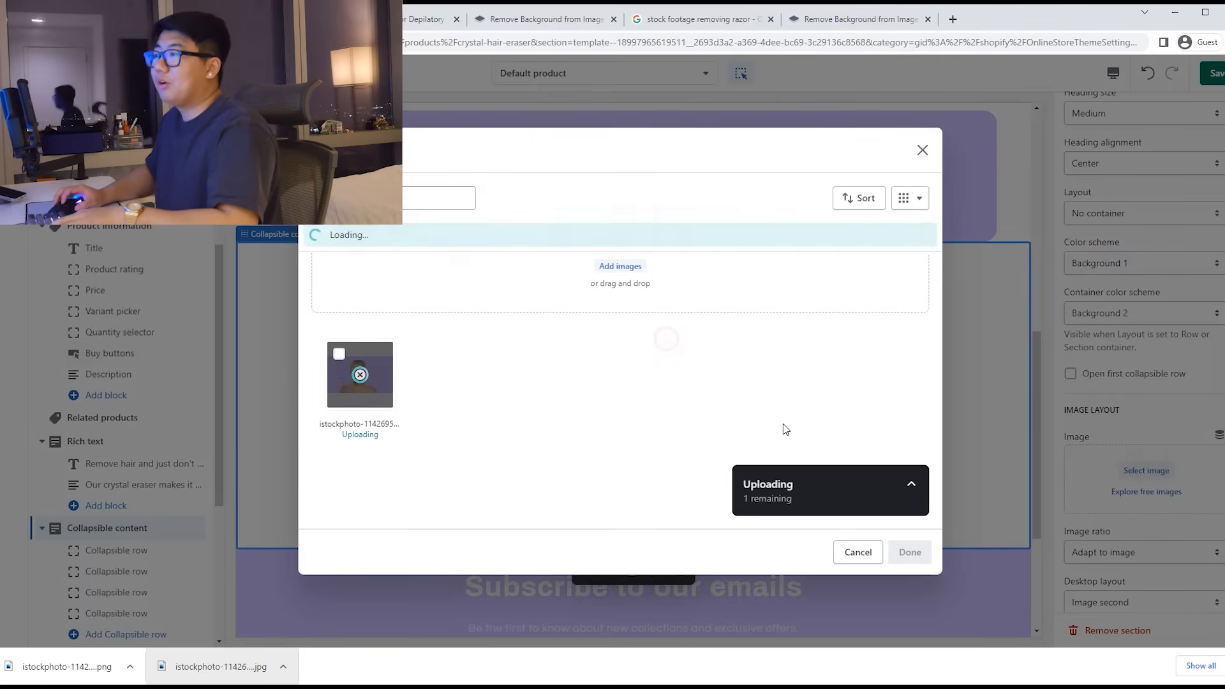
pyautogui.click(911, 552)
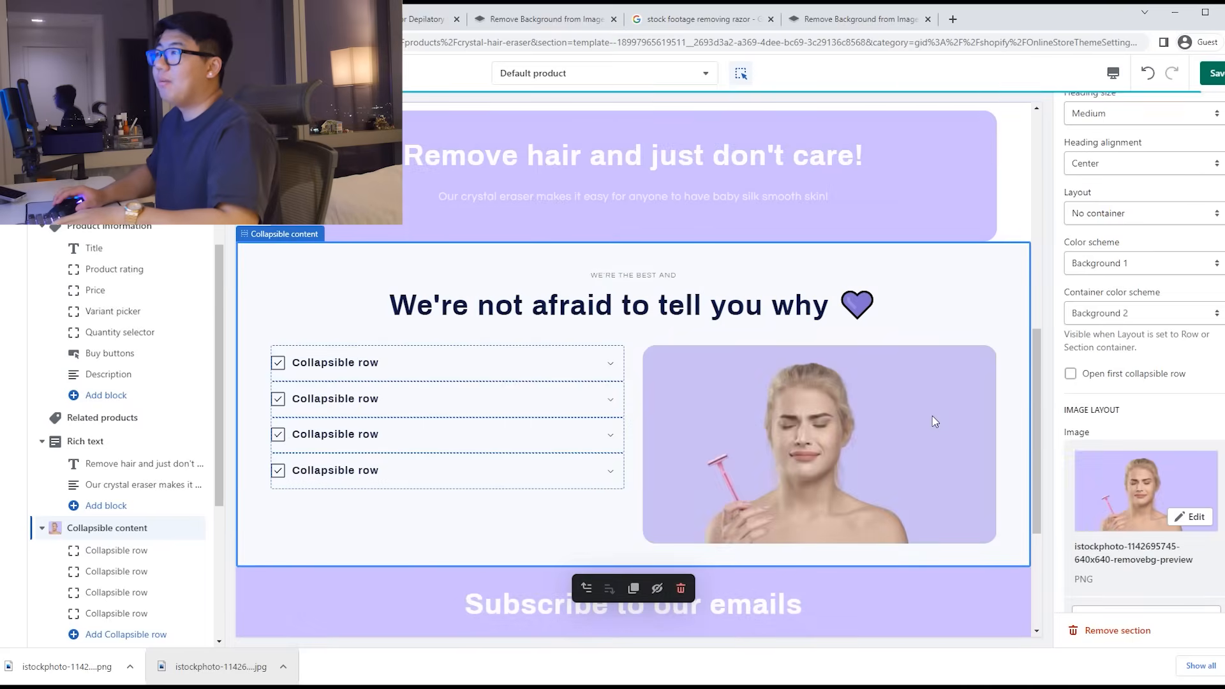
pyautogui.scroll(-1, 939, 412)
pyautogui.scroll(4, 890, 460)
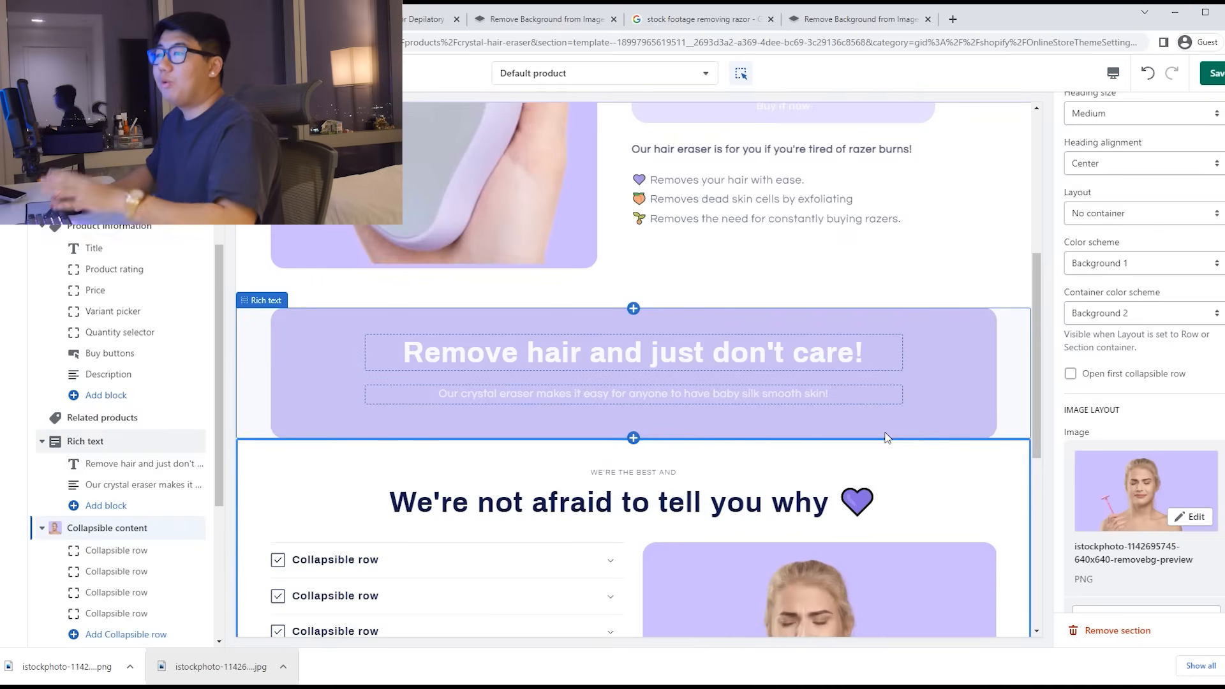
pyautogui.scroll(-1, 888, 439)
pyautogui.scroll(-1, 885, 434)
pyautogui.scroll(-1, 594, 441)
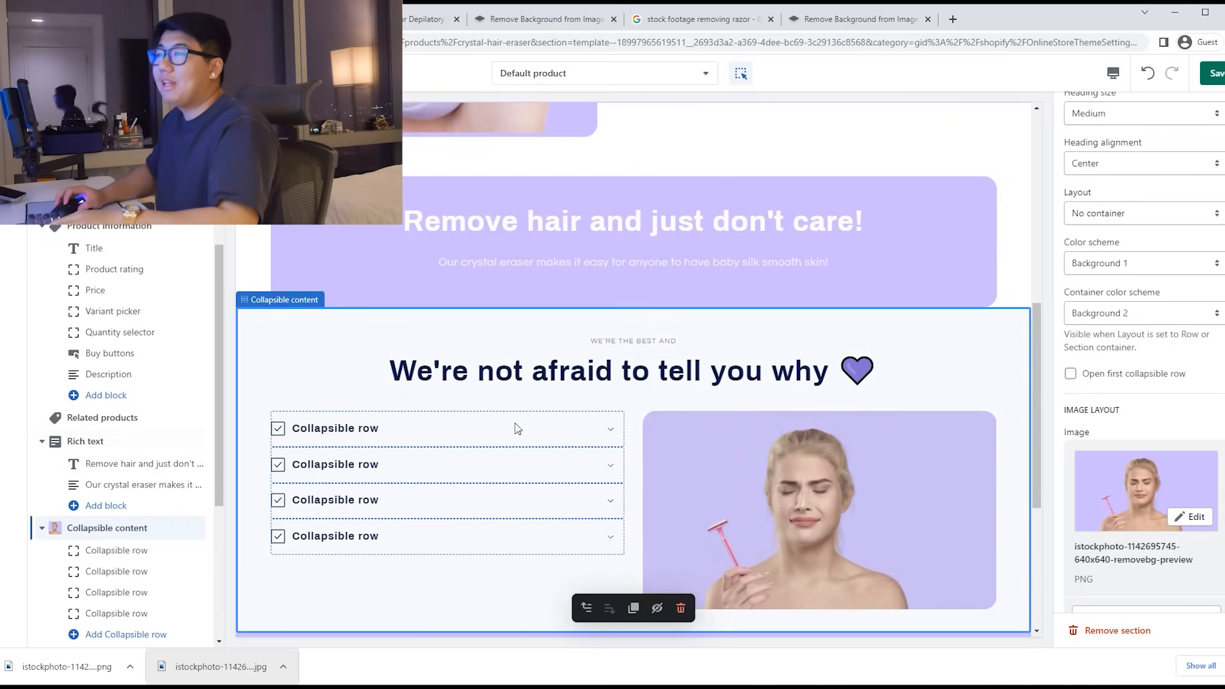
pyautogui.click(516, 438)
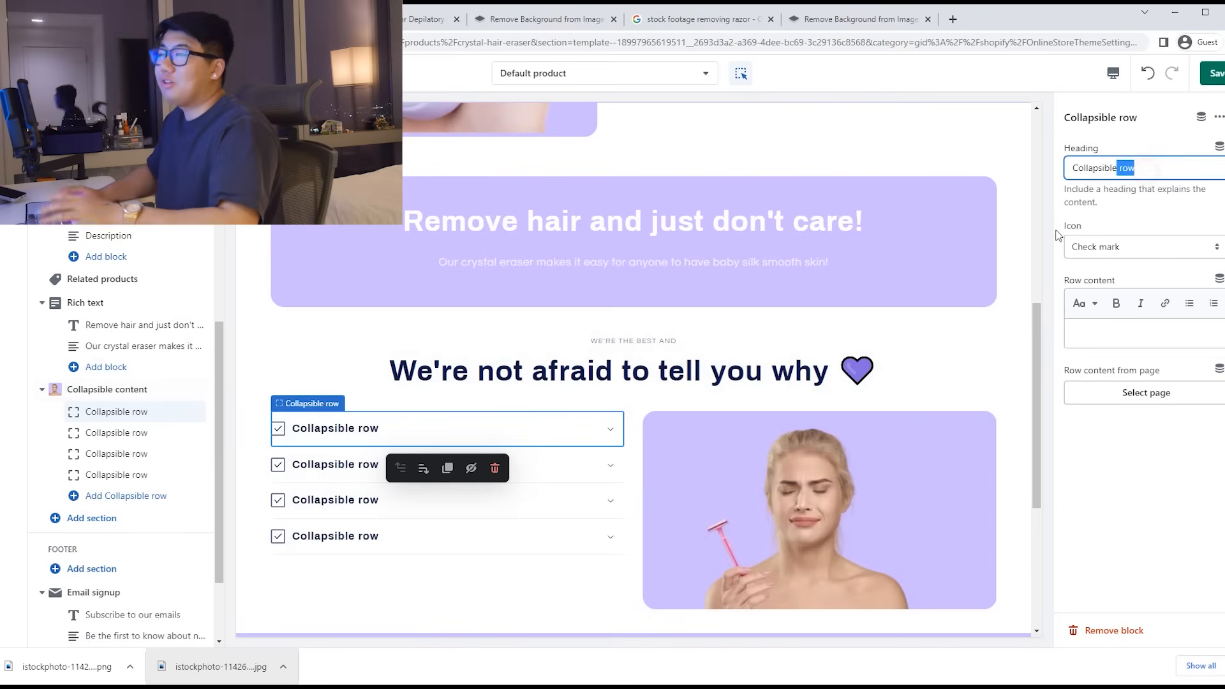
# Step: Title the first row 'Easy to use without the rashes!' and give it a star icon
pyautogui.write('Easy to use without ')
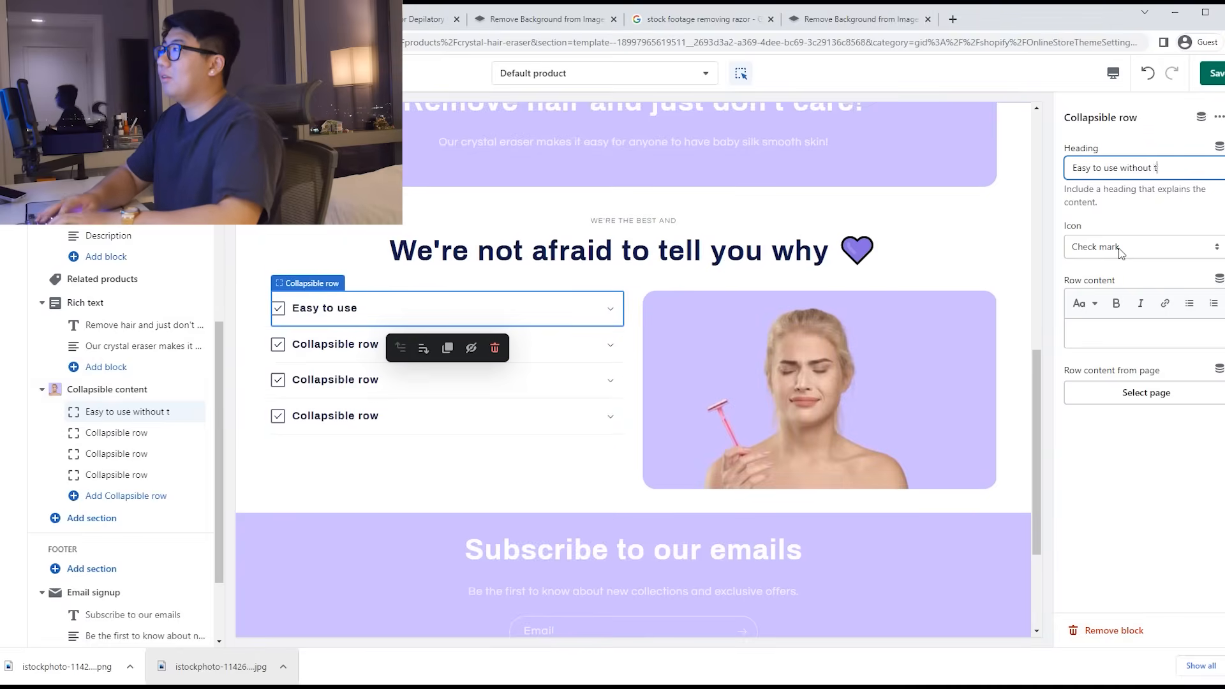
pyautogui.write('the rashes!')
pyautogui.click(1120, 250)
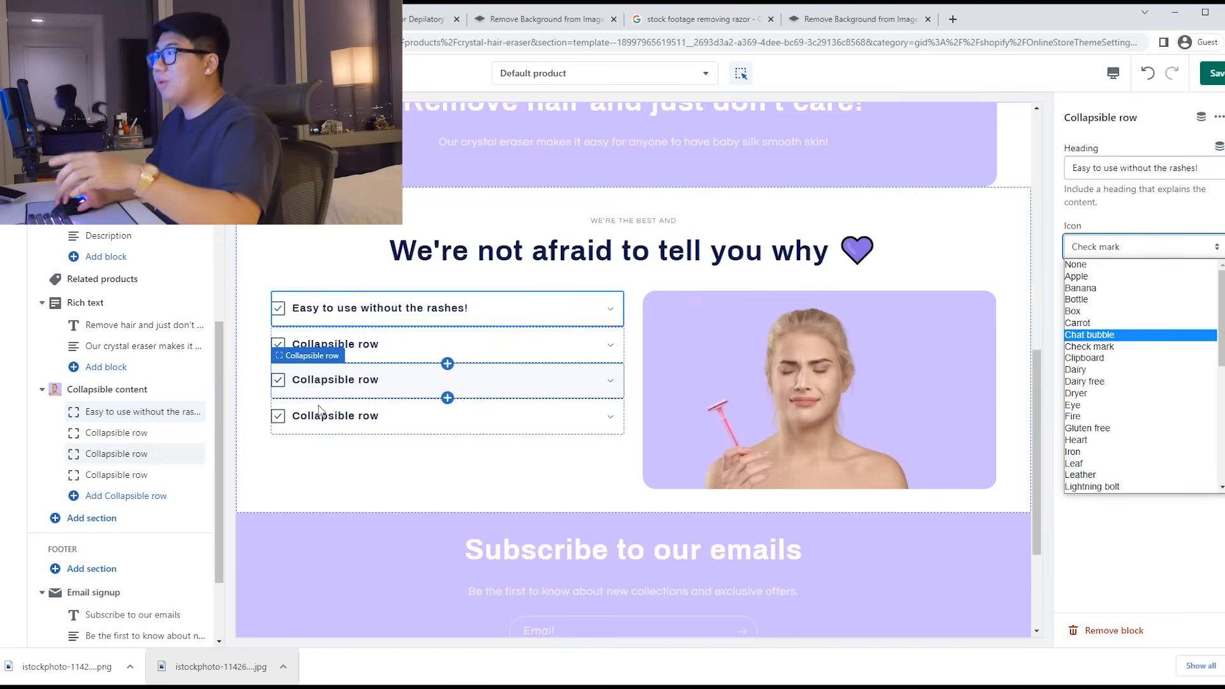
pyautogui.scroll(-2, 1126, 343)
pyautogui.scroll(-2, 1127, 343)
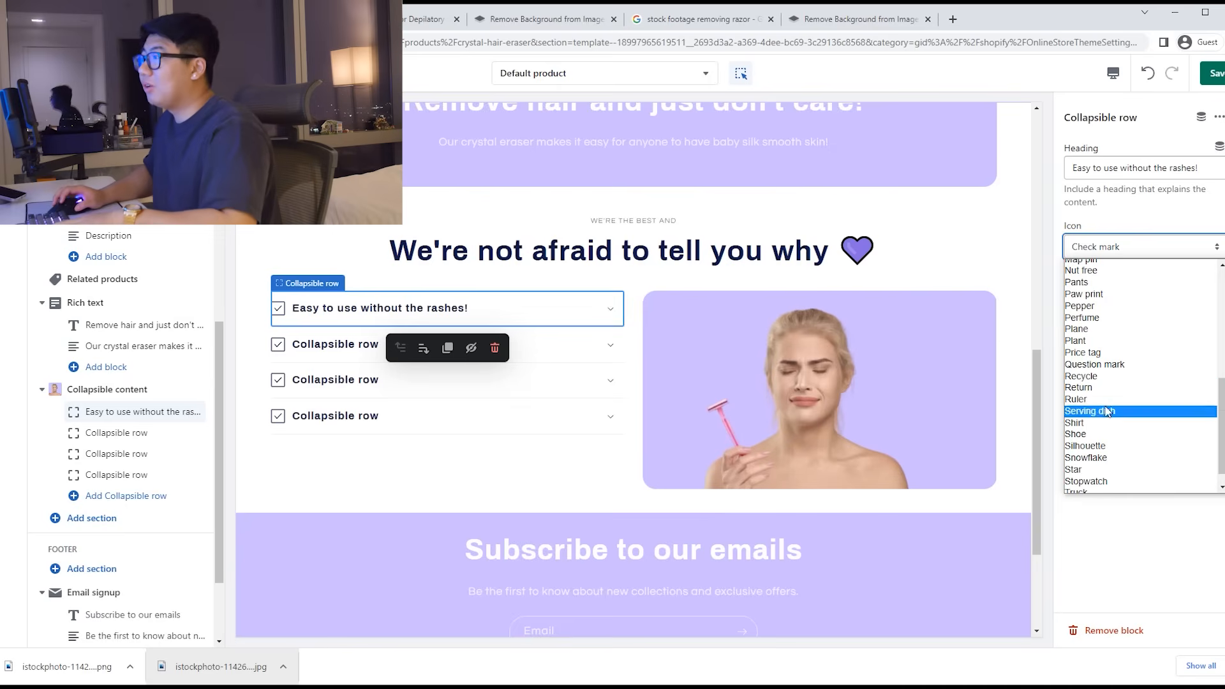
pyautogui.scroll(-1, 1120, 406)
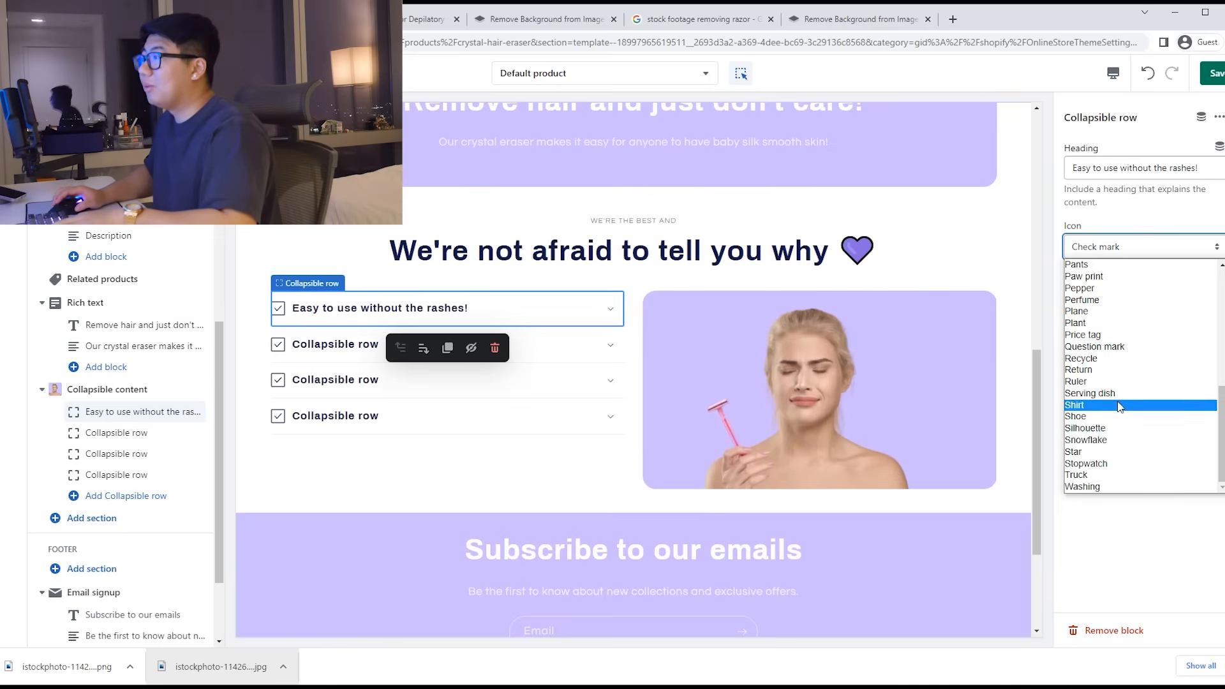
pyautogui.click(1117, 451)
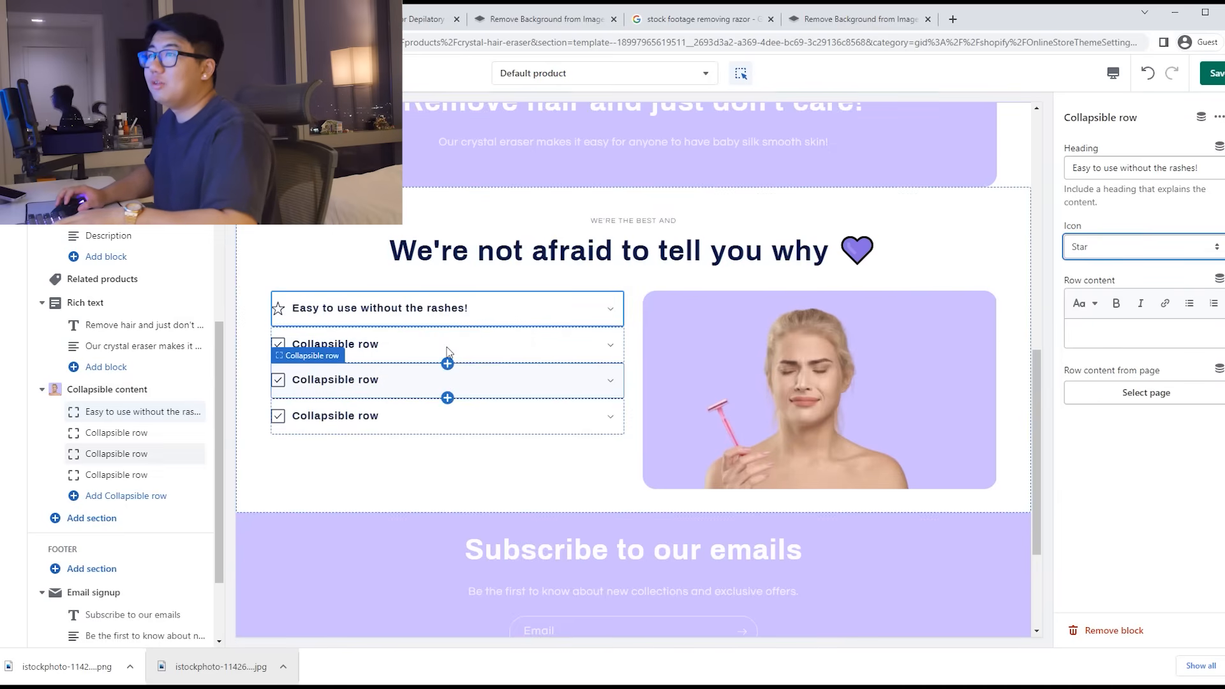
# Step: Title the second row 'No need to purchase more razers' and give it a plant icon
pyautogui.click(440, 348)
pyautogui.write('No need to purchase more razers')
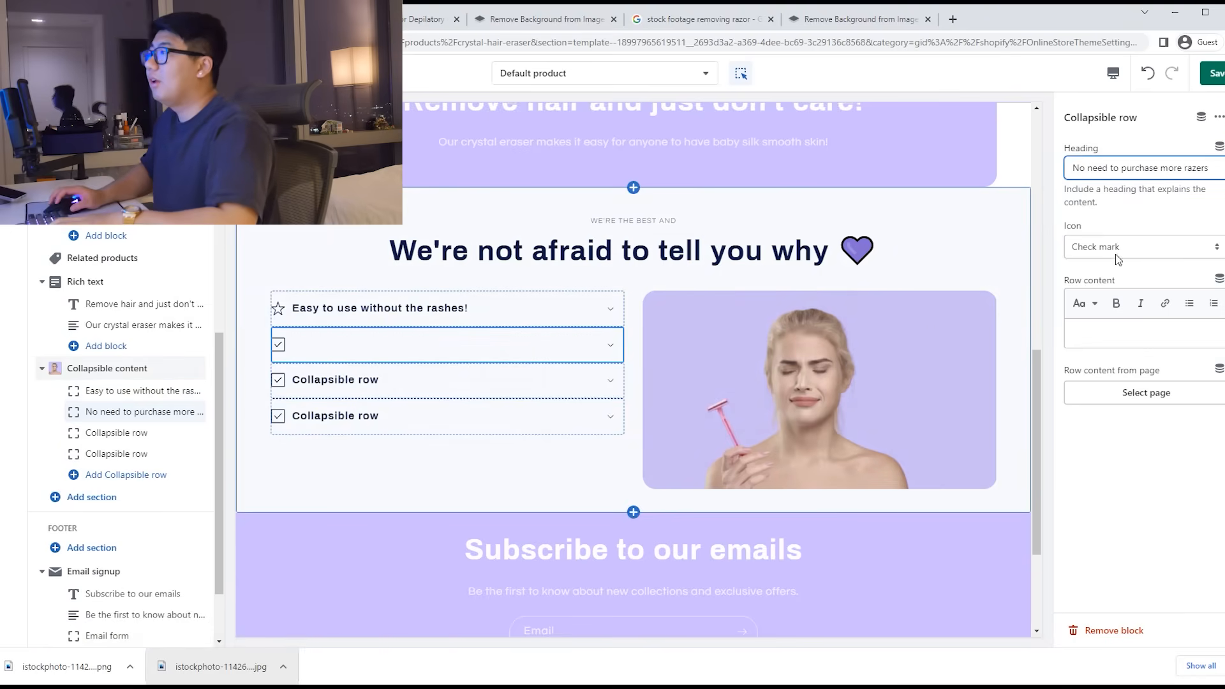
pyautogui.click(1115, 254)
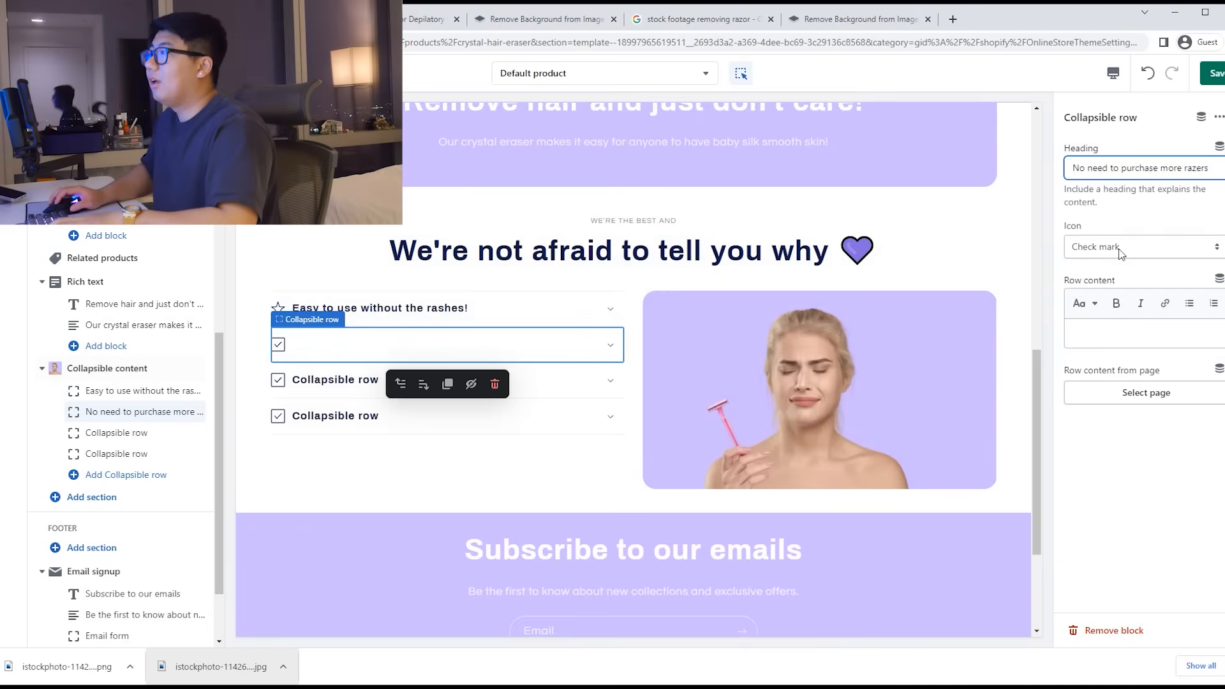
pyautogui.scroll(-4, 1116, 357)
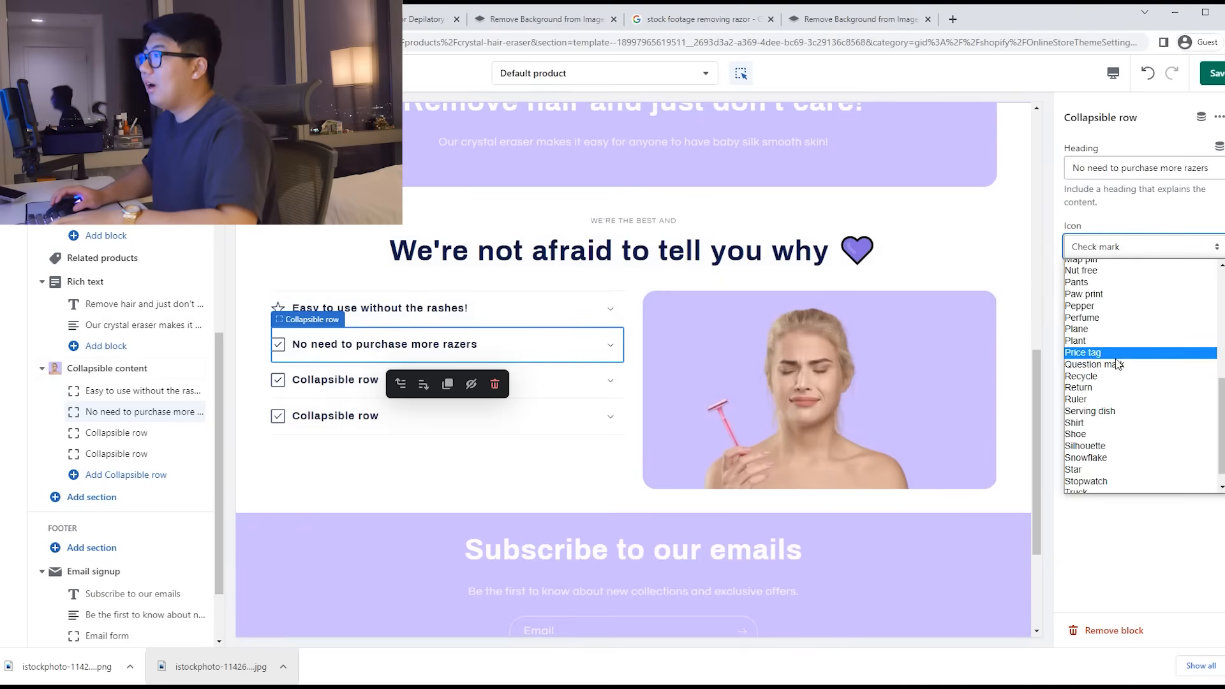
pyautogui.click(1114, 342)
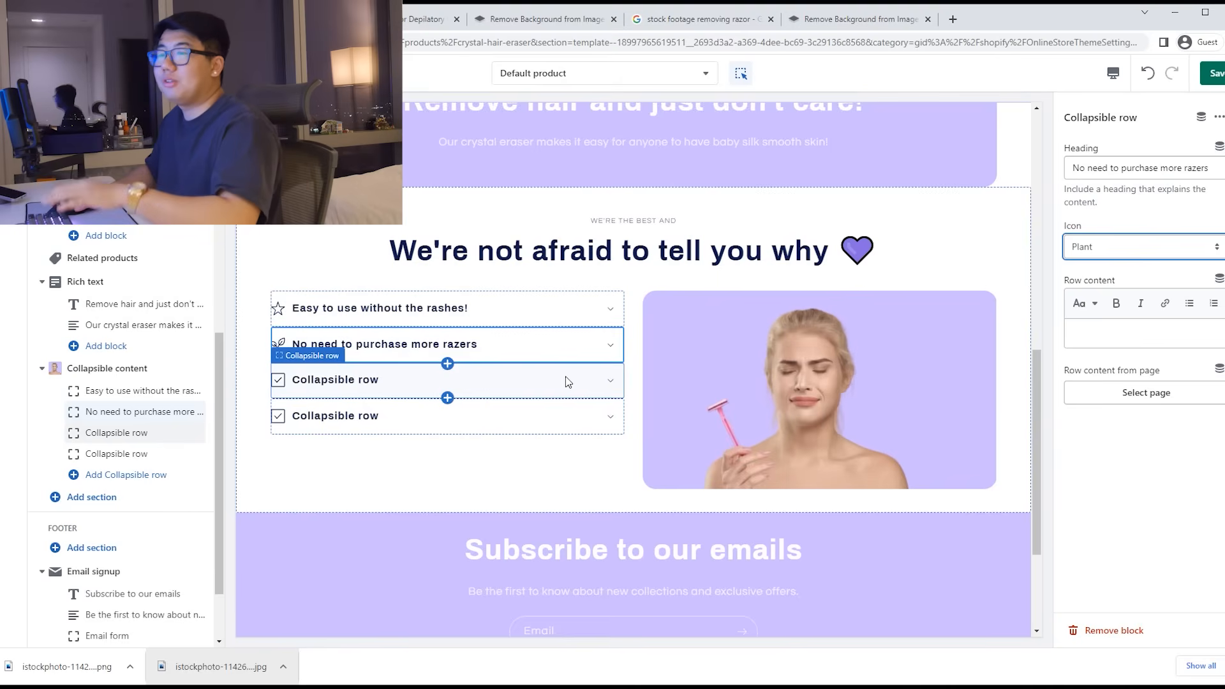
# Step: Rename the third collapsible row heading to 'Removes dead skin cells'
pyautogui.click(594, 381)
pyautogui.click(1131, 169)
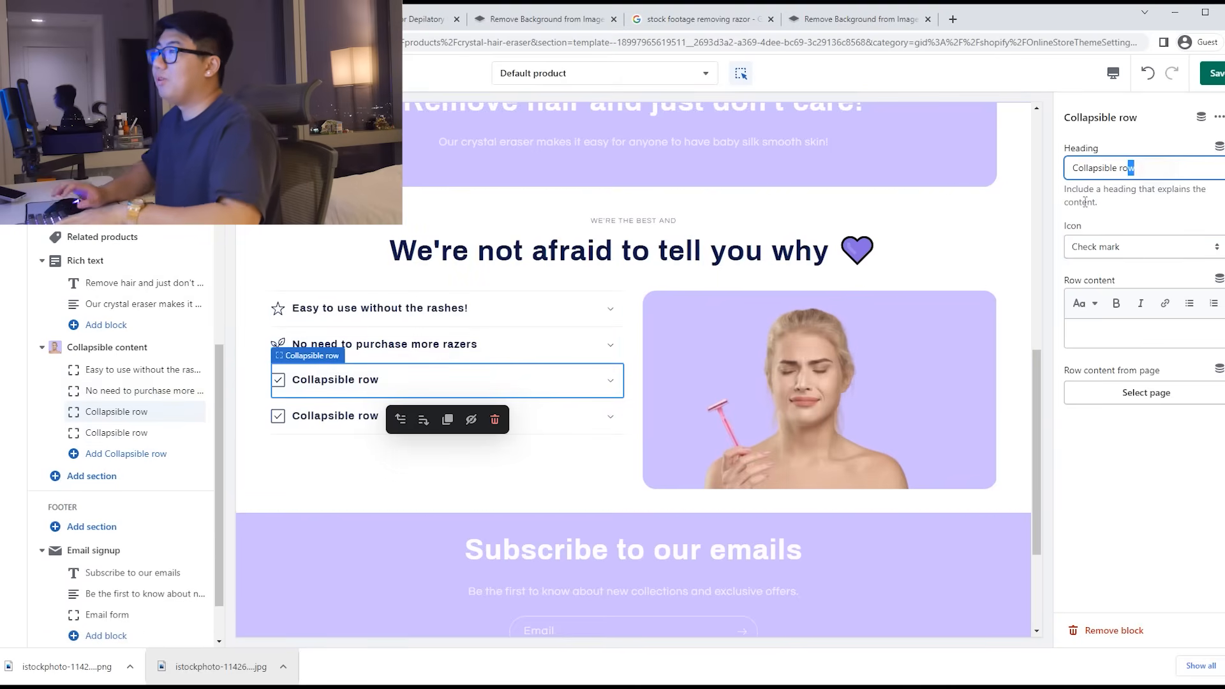
pyautogui.write('Removes d')
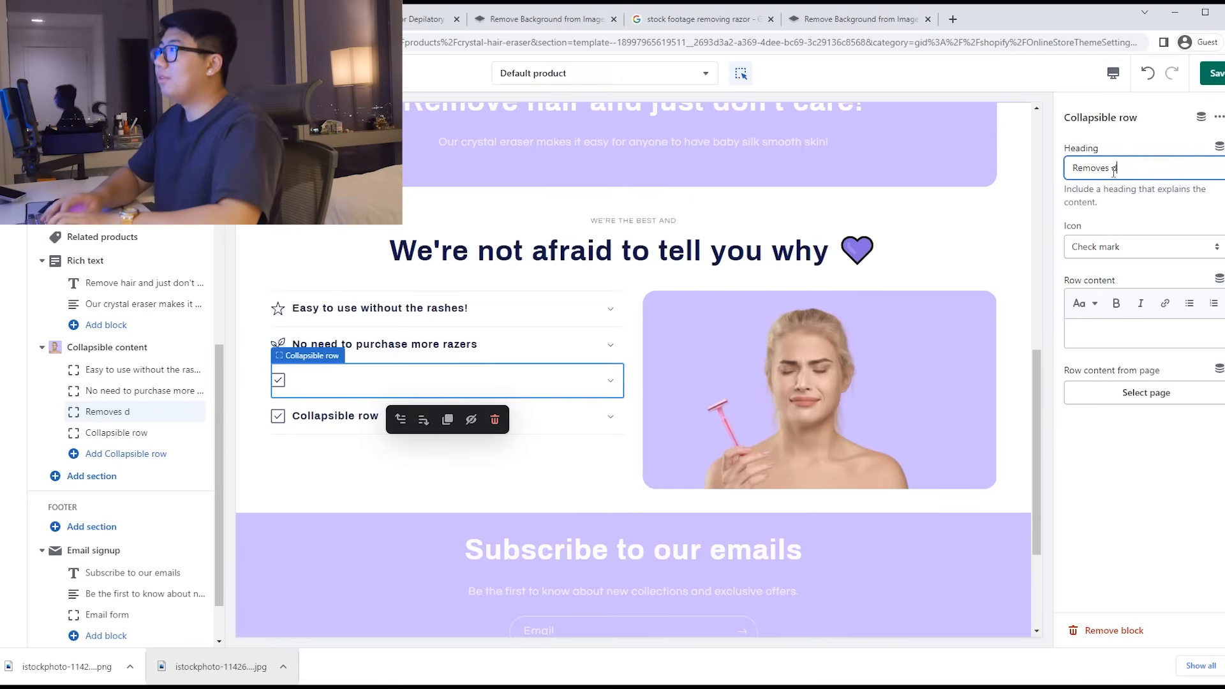
pyautogui.write('ead')
pyautogui.write(' d')
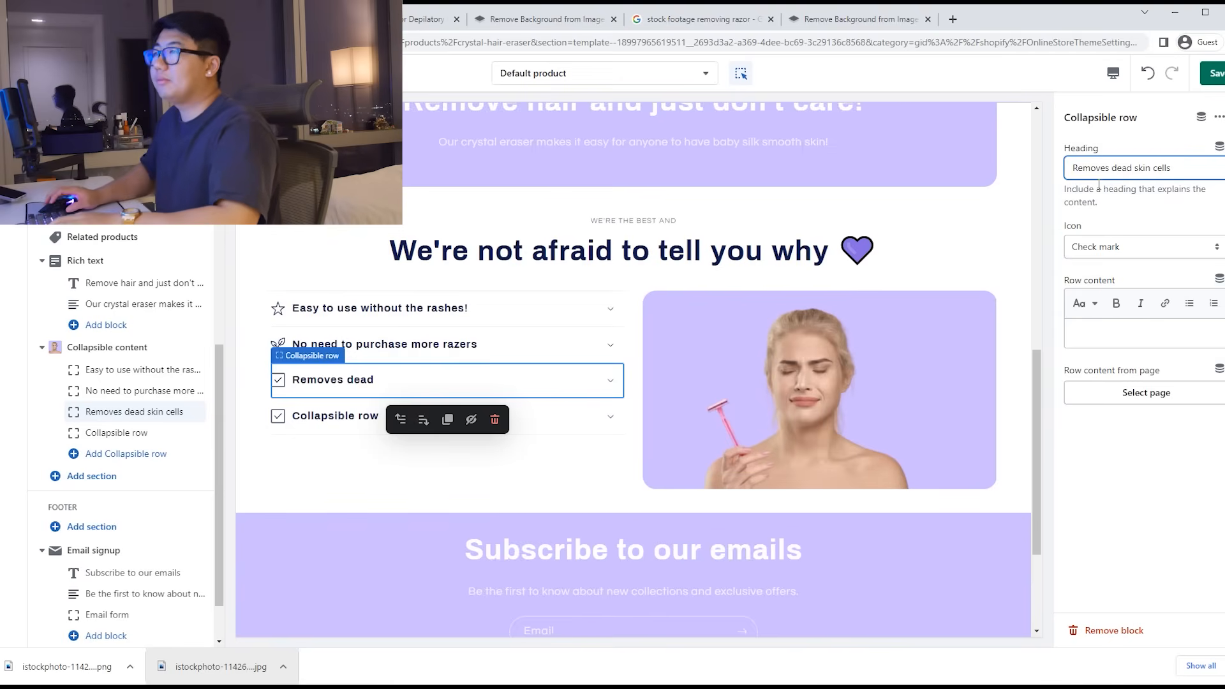
pyautogui.write('kin cells')
# Step: Title the fourth row 'Silky Smooth Skin' and set its icon to Fire instead of Paw print
pyautogui.click(577, 422)
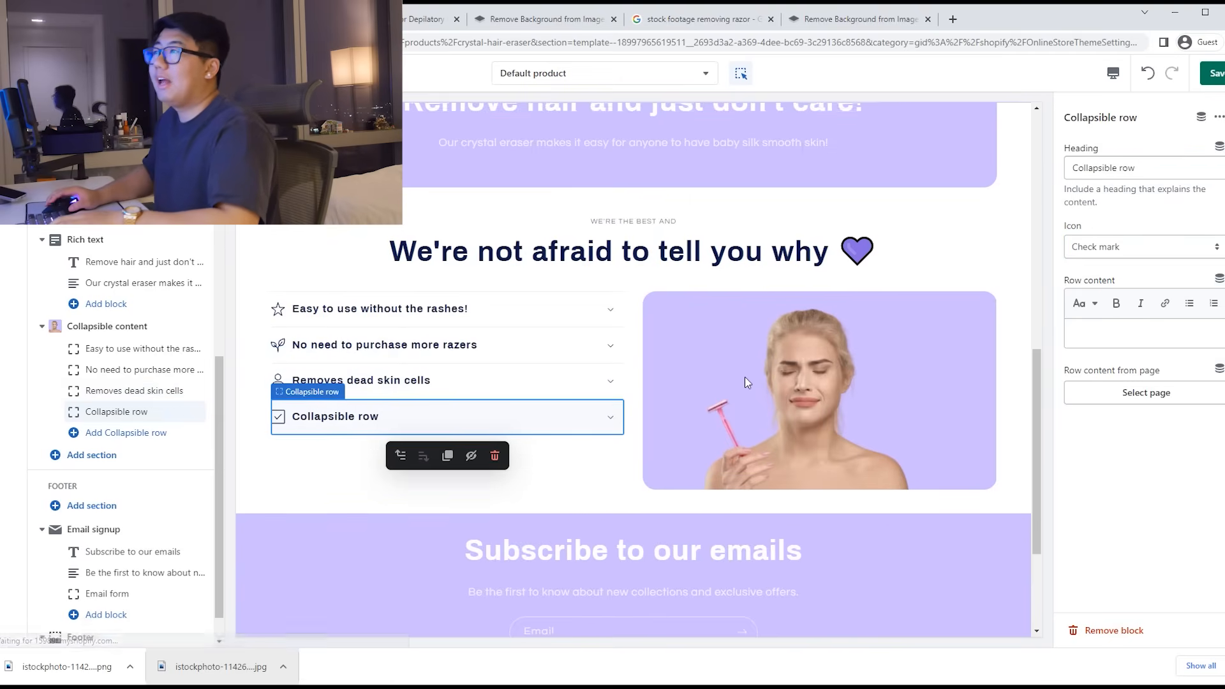
pyautogui.scroll(5, 745, 377)
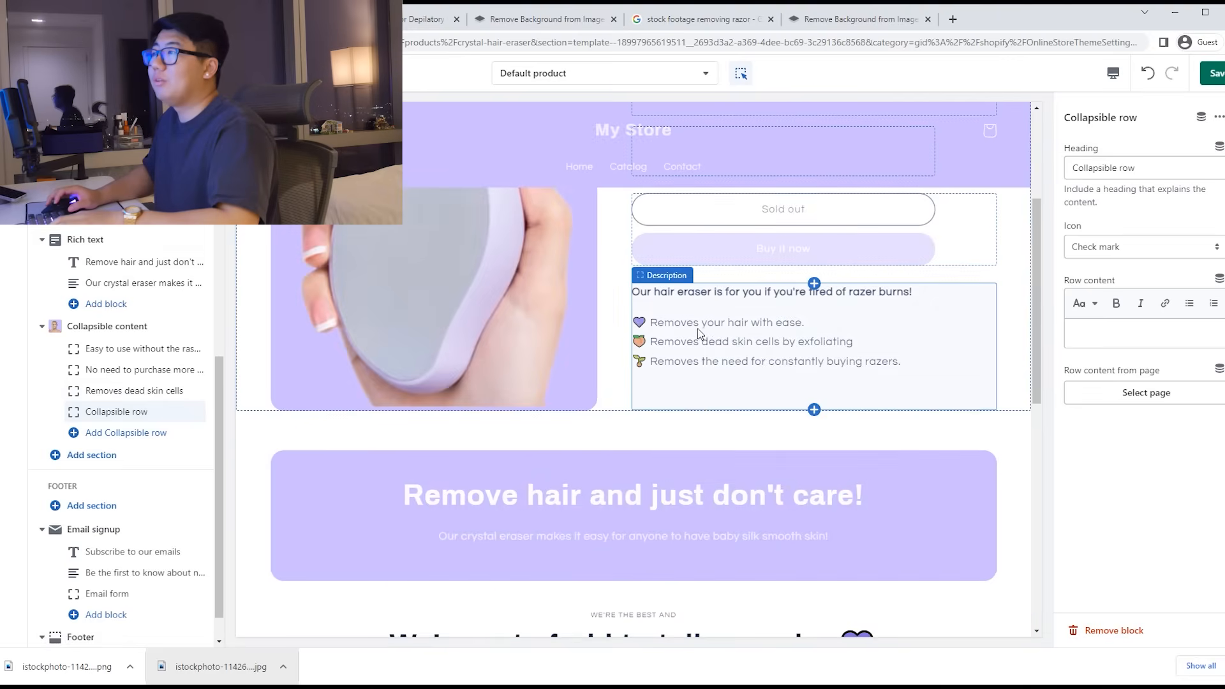
pyautogui.write('Silky Smooth Skin')
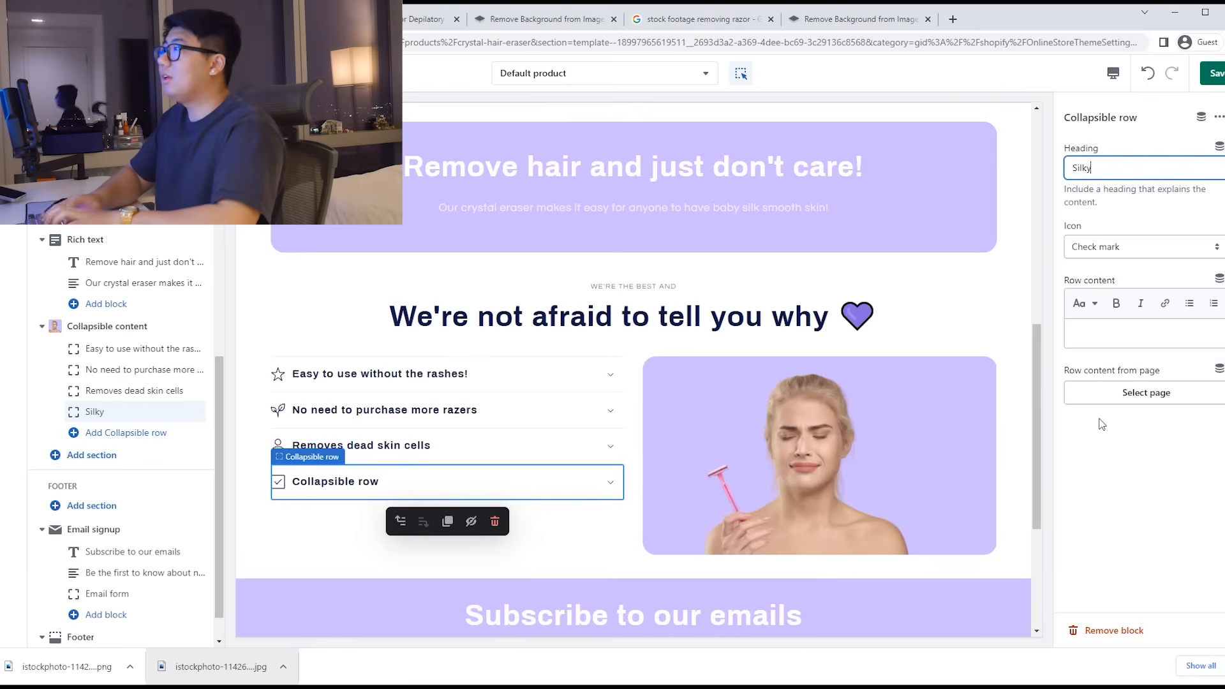
pyautogui.click(1142, 247)
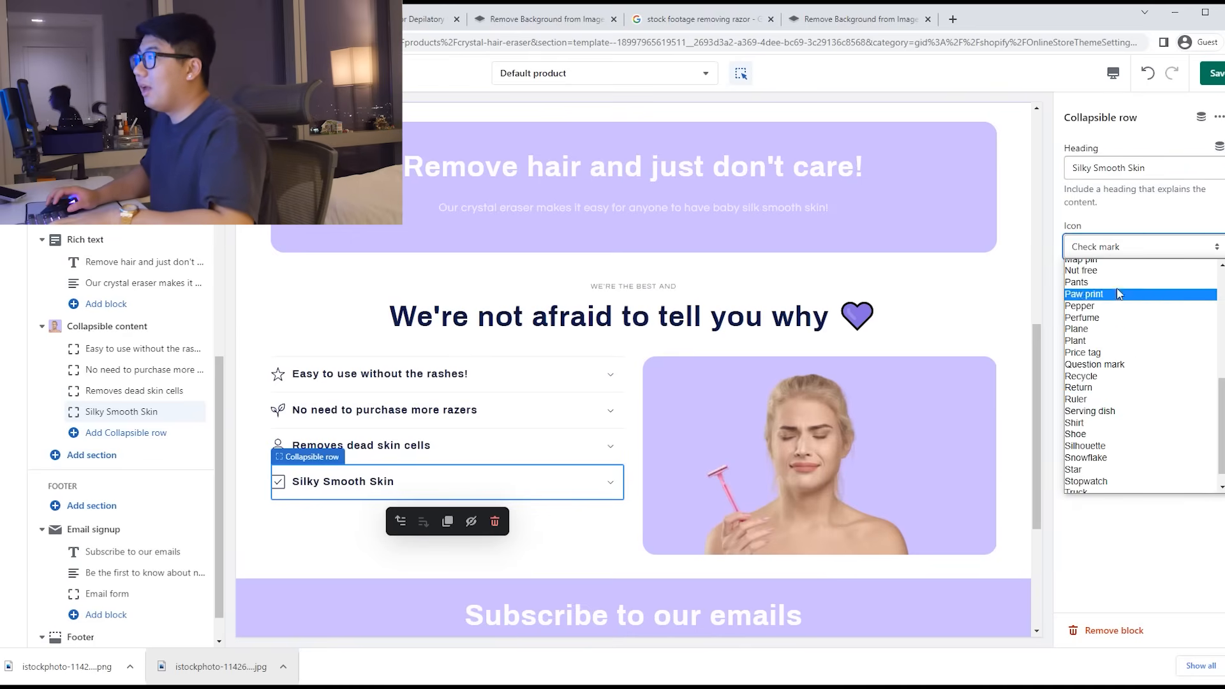
pyautogui.scroll(-1, 1124, 381)
pyautogui.scroll(2, 1118, 385)
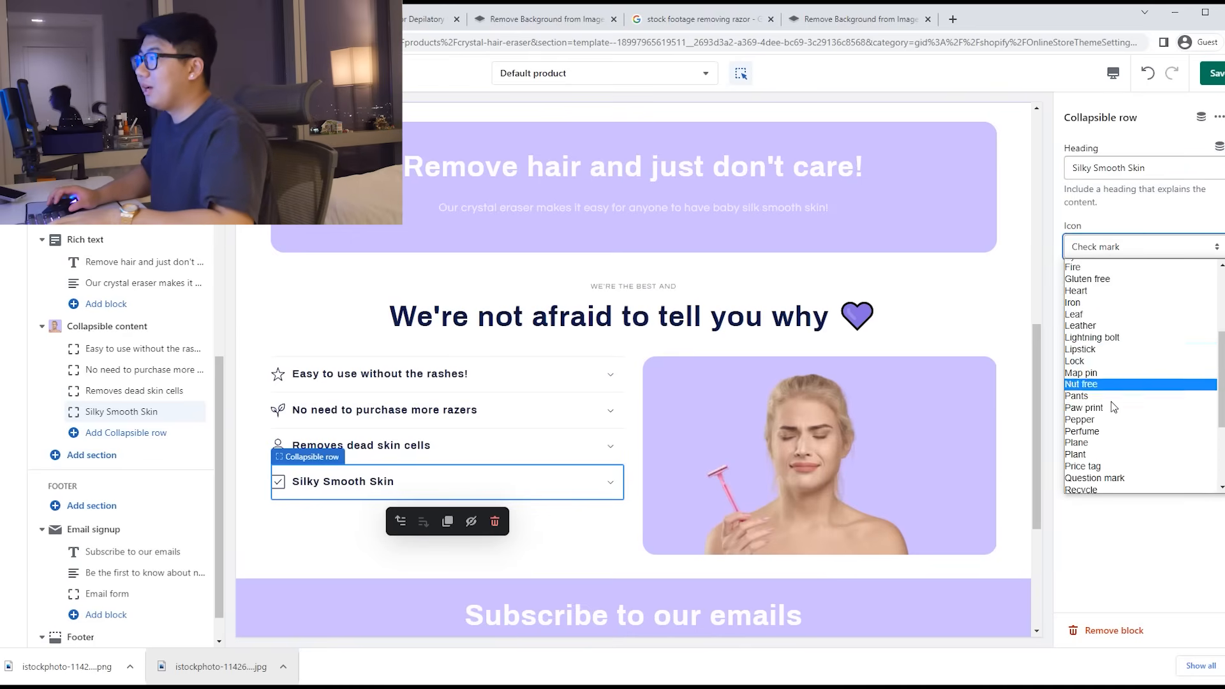
pyautogui.click(1110, 413)
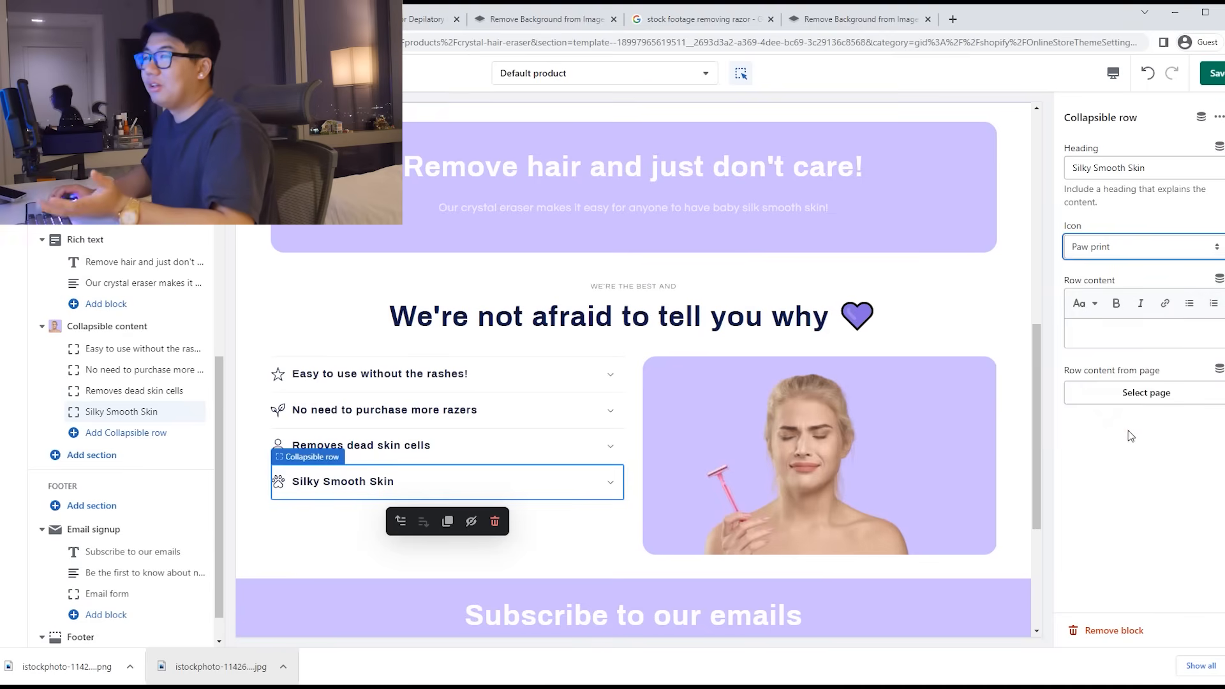
pyautogui.click(1160, 247)
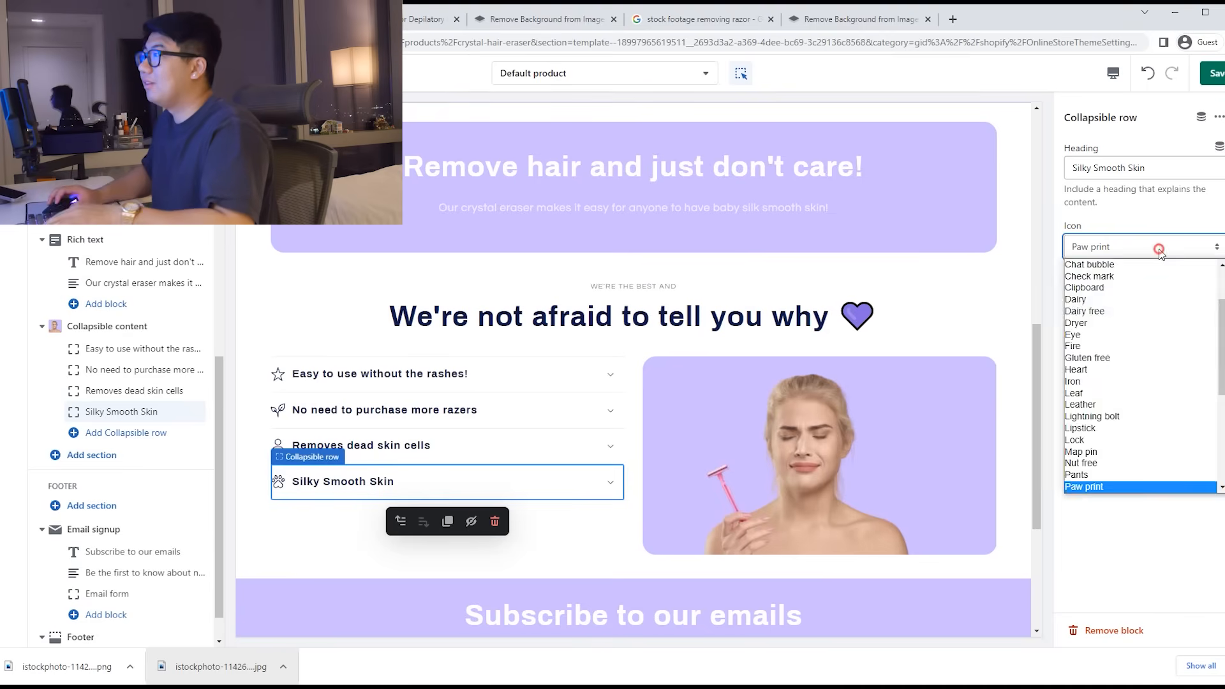
pyautogui.click(1107, 346)
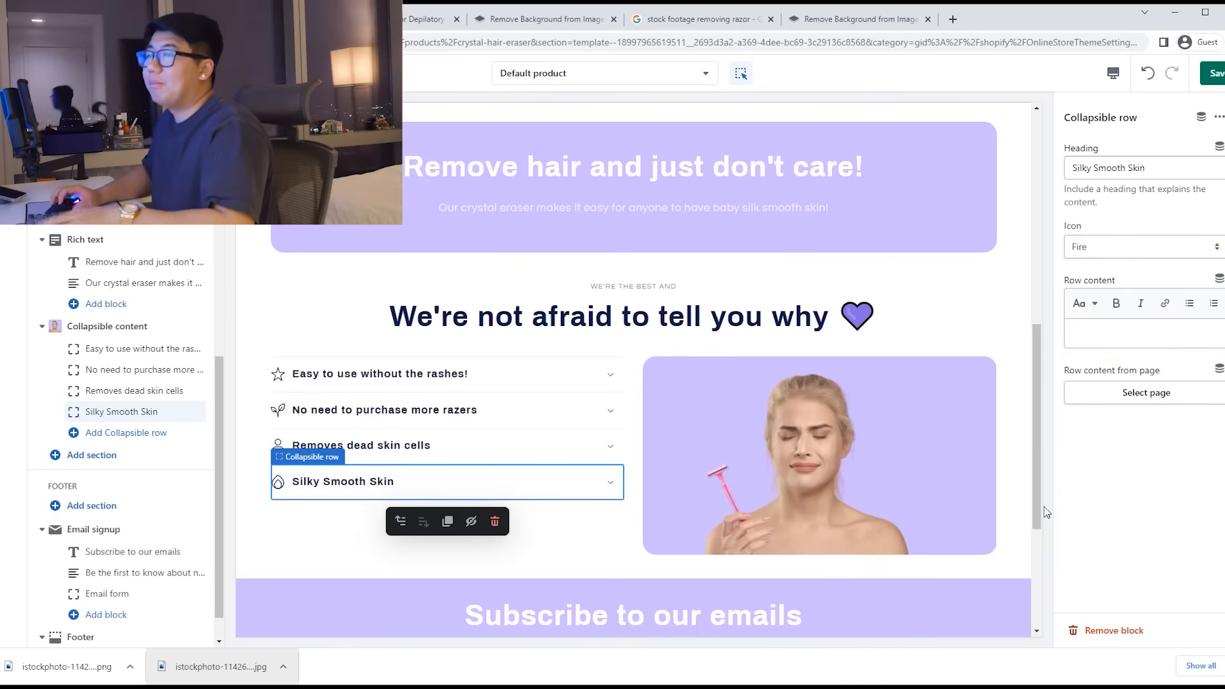
pyautogui.click(568, 382)
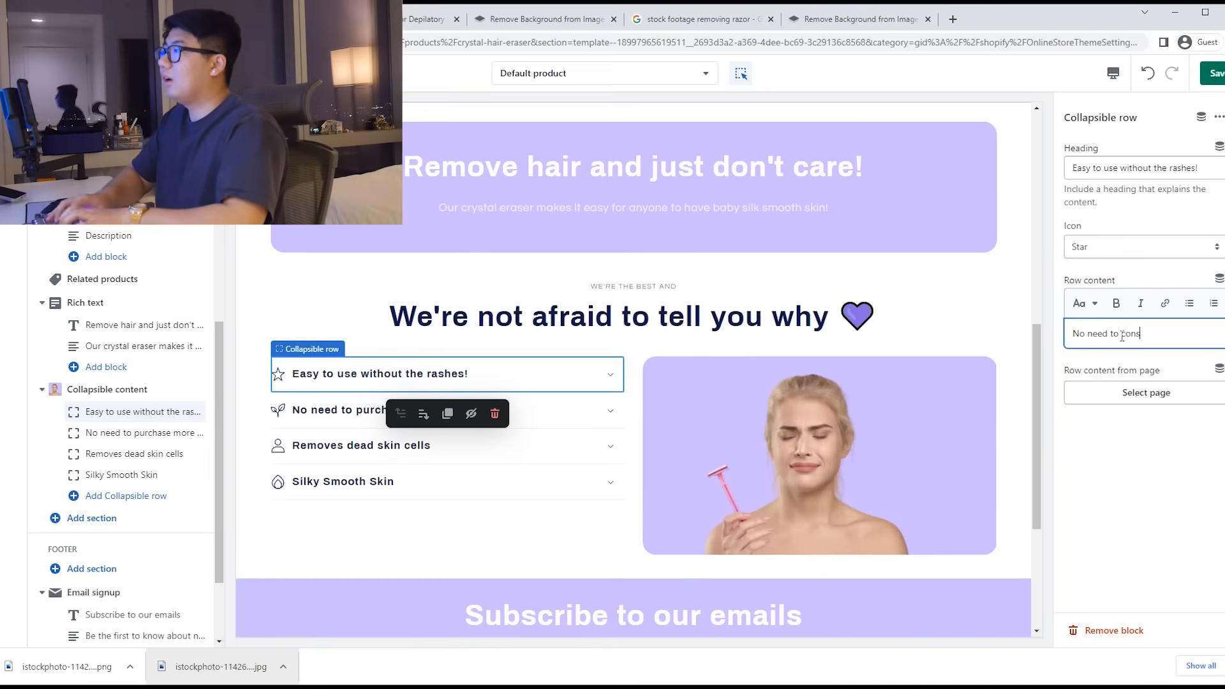
# Step: Write the first row's text, ending 'our magic tool will instantly erase all your hair with ease!', and save
pyautogui.write("heck if you're using the")
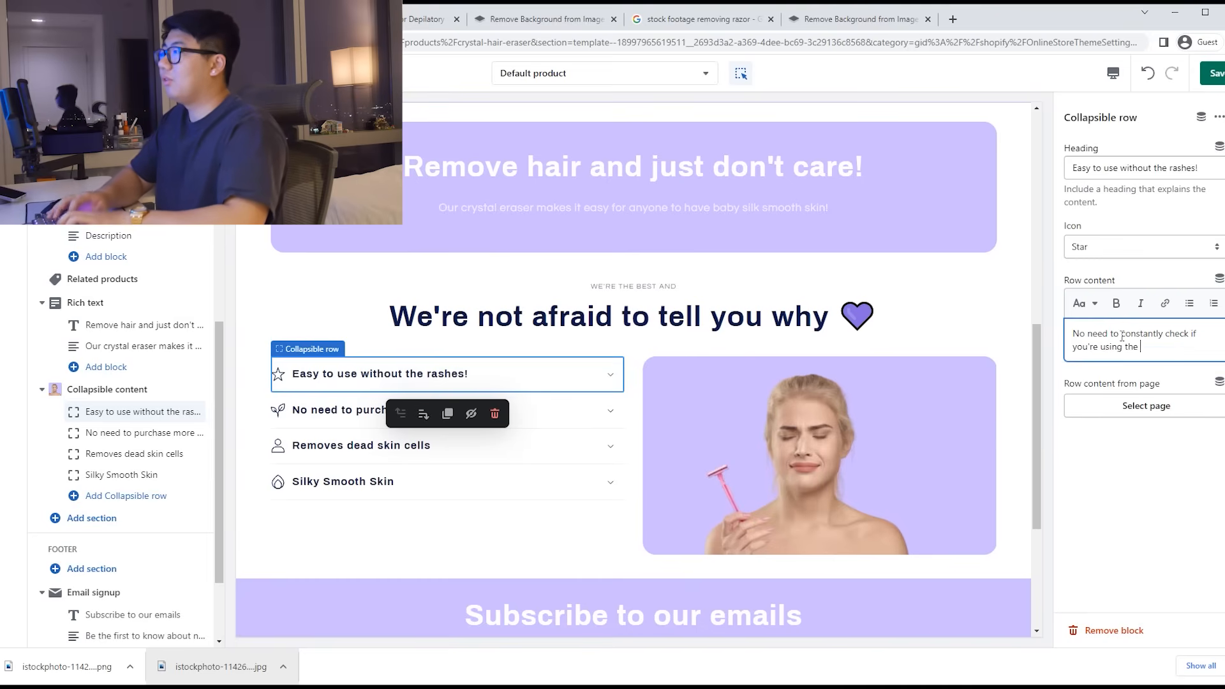
pyautogui.write(' razer correctly, our magic tool will instantly erase all your hair with ease!')
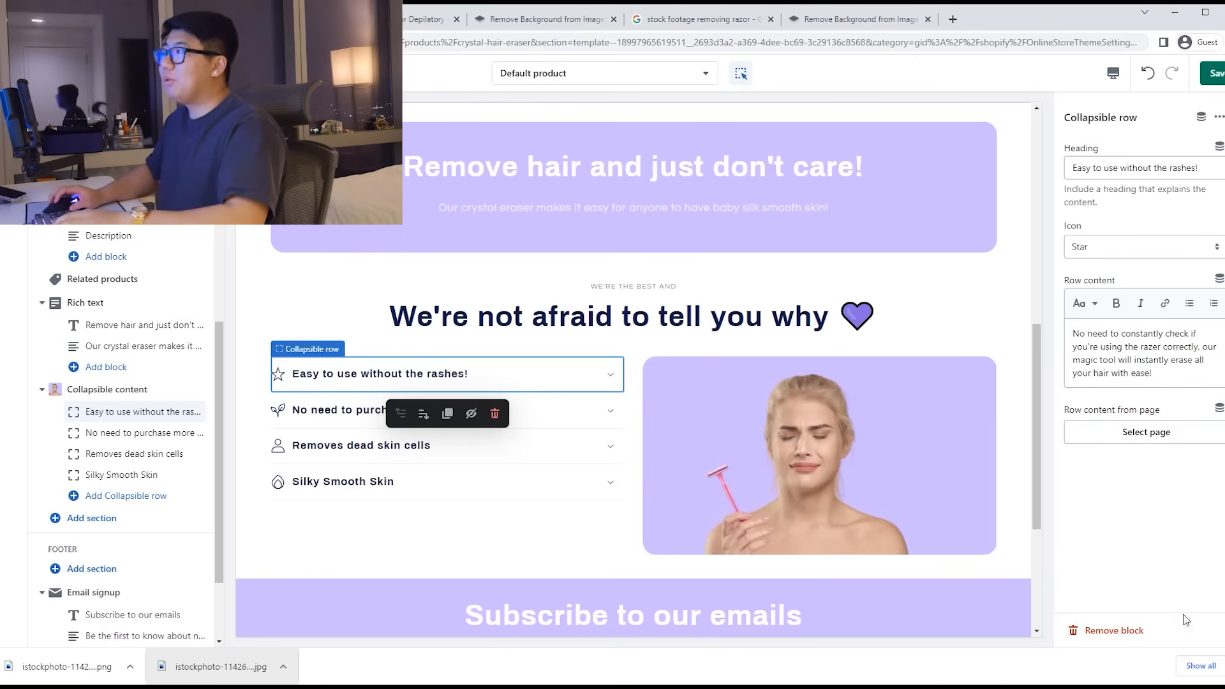
pyautogui.click(1204, 81)
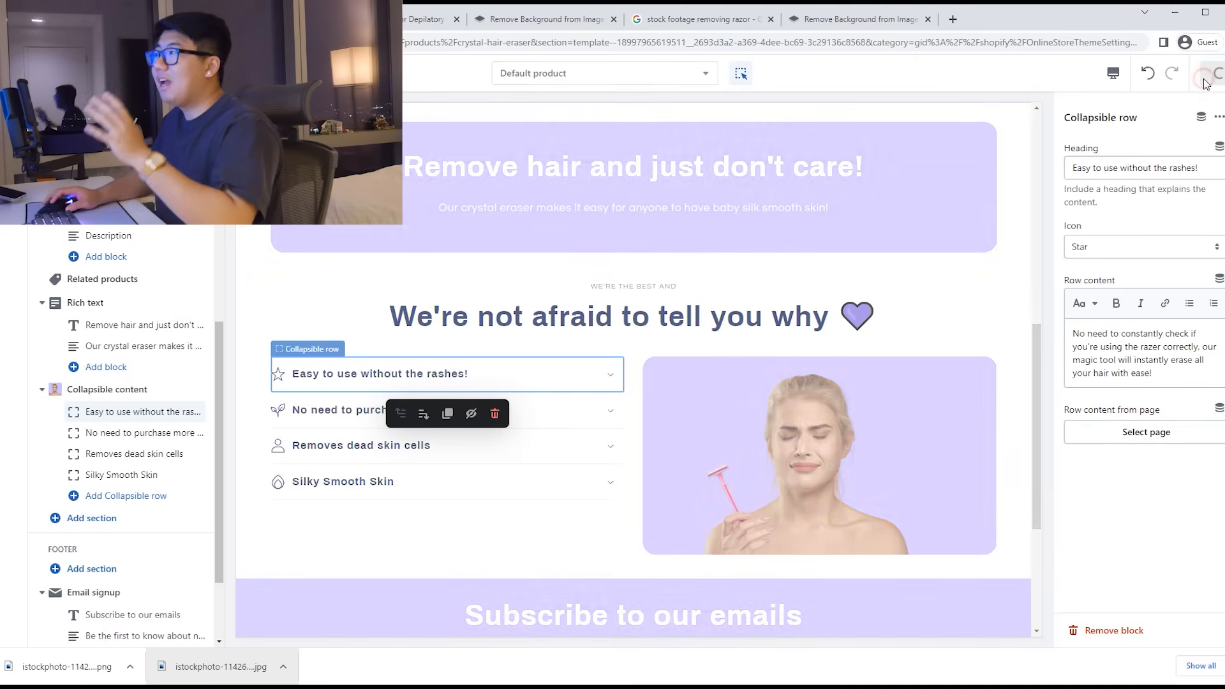
# Step: Collapse and re-expand the first row in the preview to check its description
pyautogui.click(547, 377)
pyautogui.click(515, 379)
pyautogui.click(474, 377)
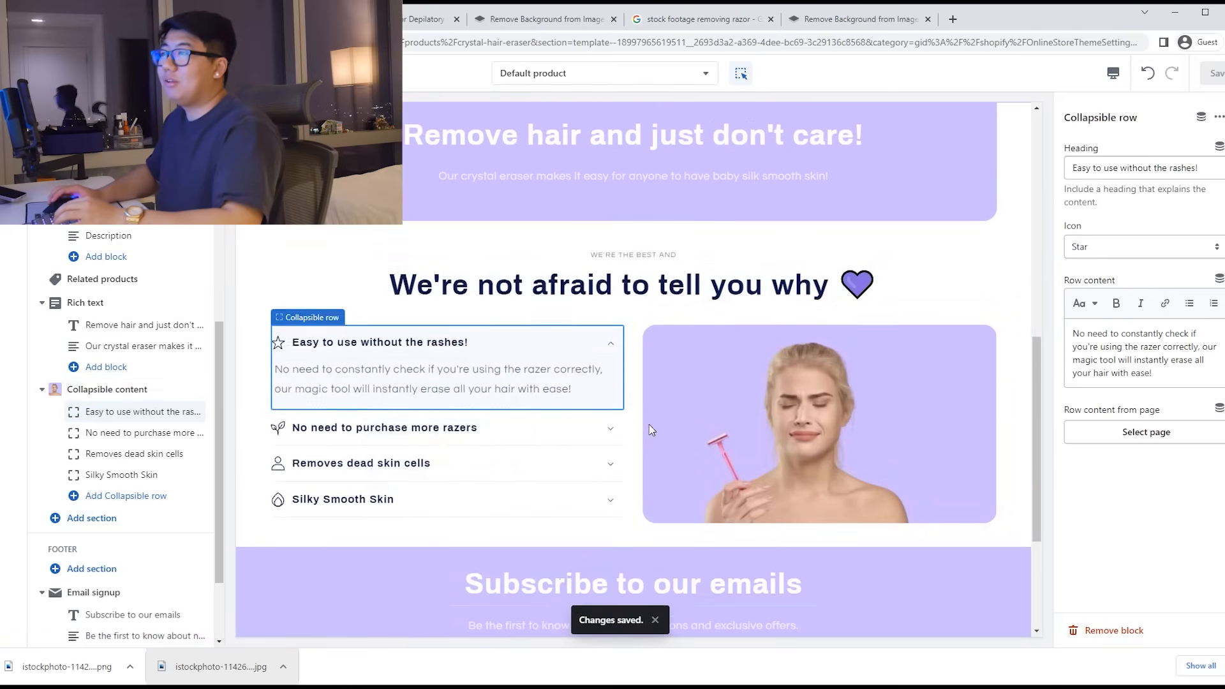
# Step: Add a Rich text section and a Multicolumn section, then delete the rich text section's button
pyautogui.scroll(5, 746, 433)
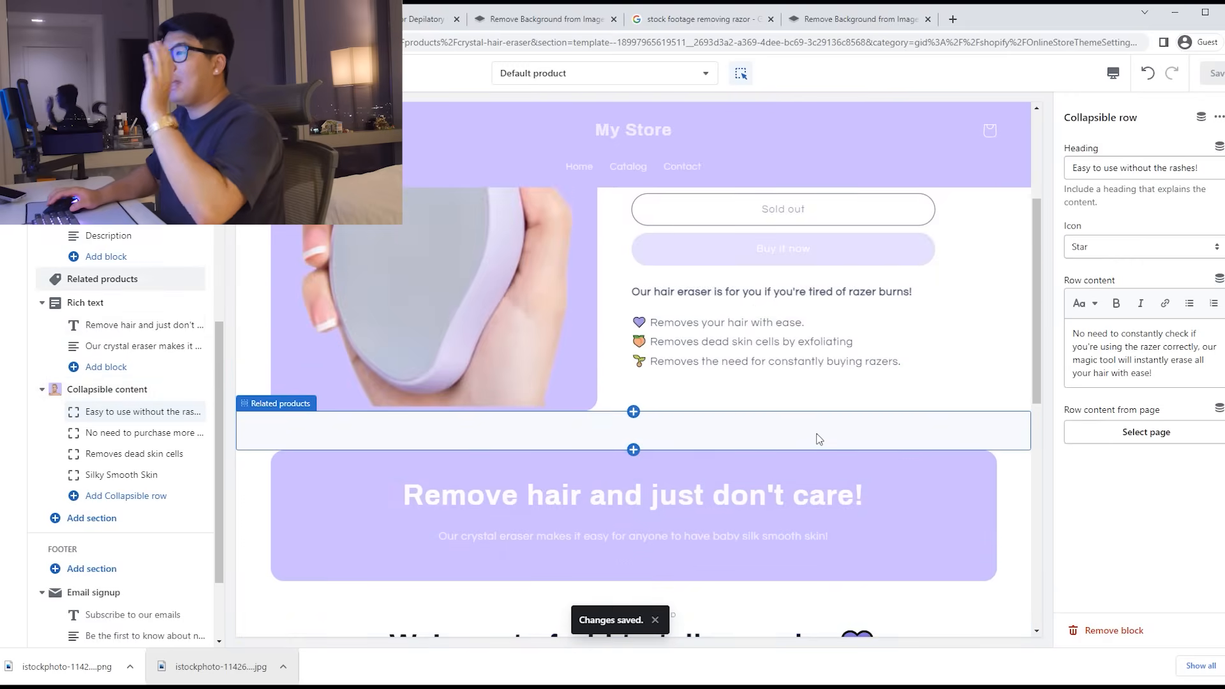
pyautogui.scroll(-6, 819, 439)
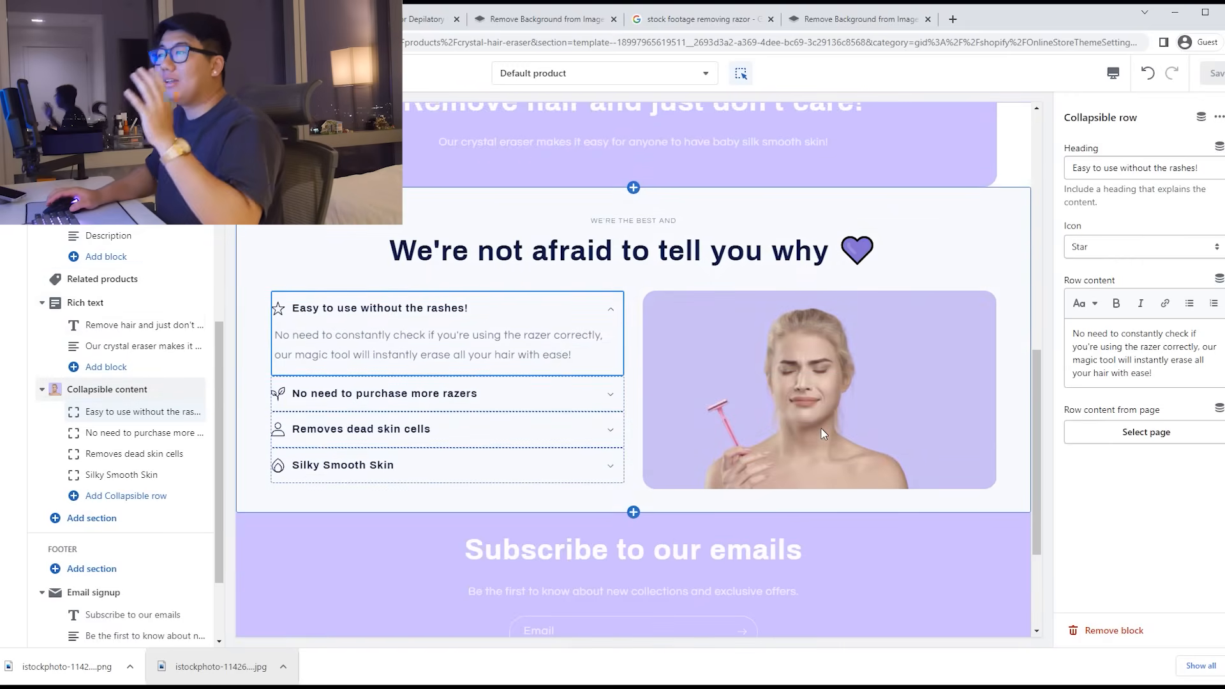
pyautogui.scroll(-1, 824, 433)
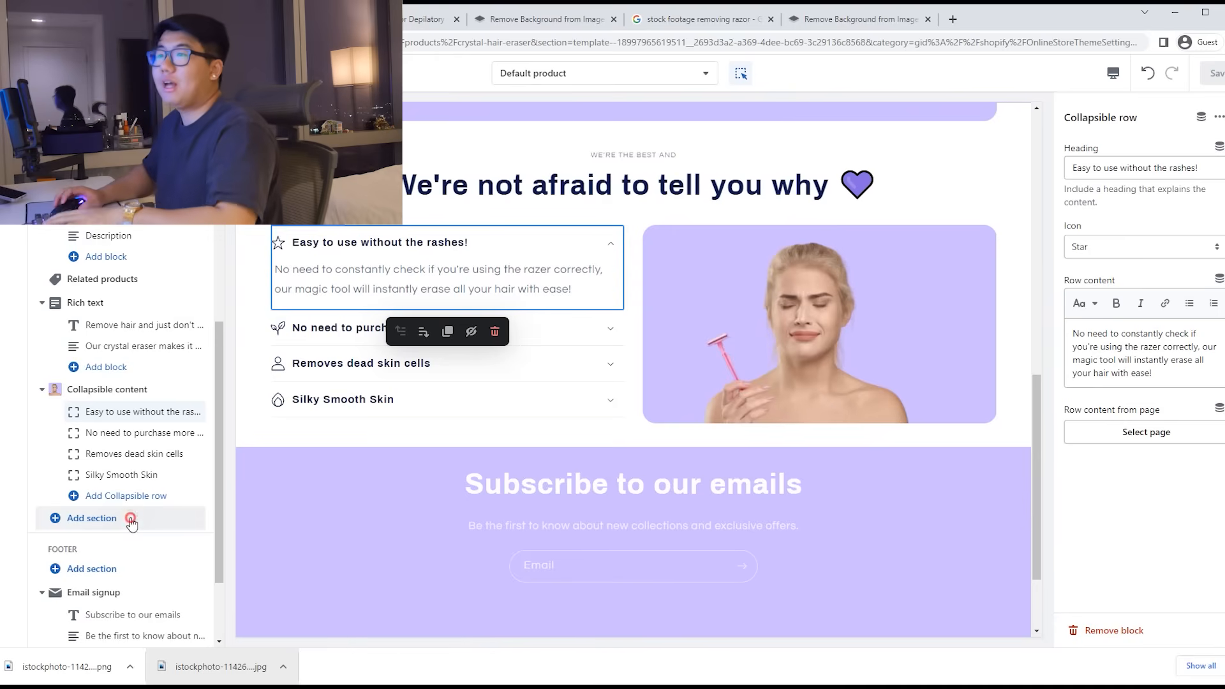
pyautogui.click(132, 522)
pyautogui.click(258, 288)
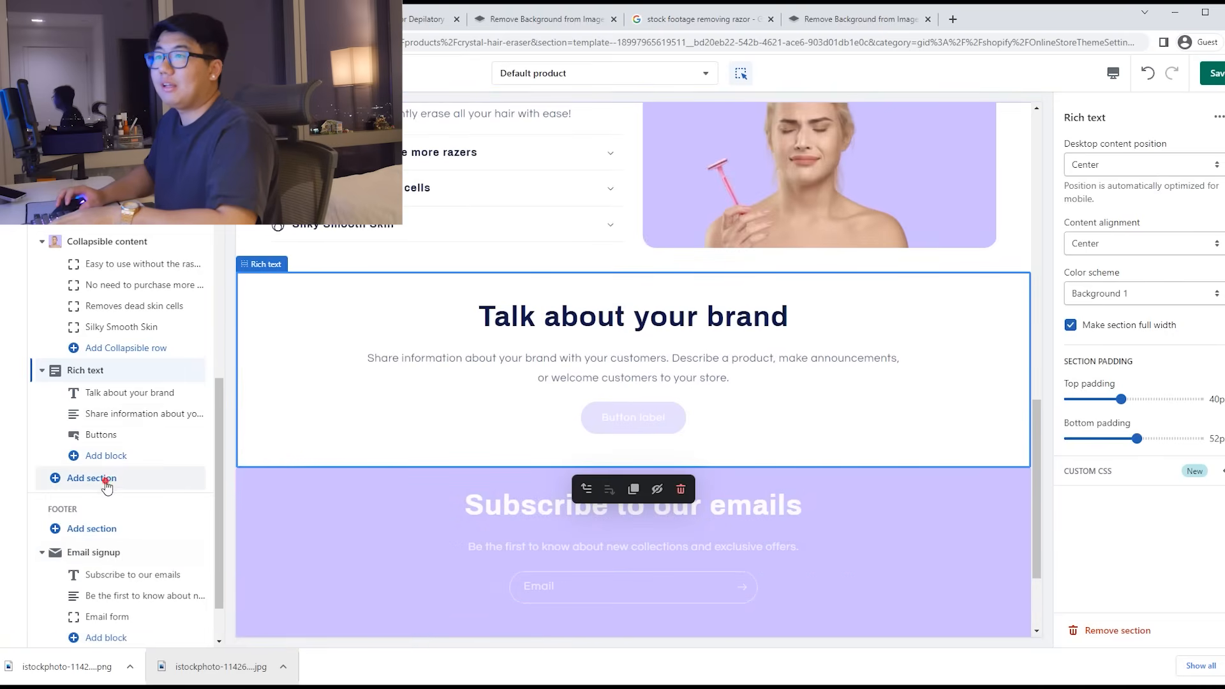
pyautogui.click(106, 483)
pyautogui.click(302, 426)
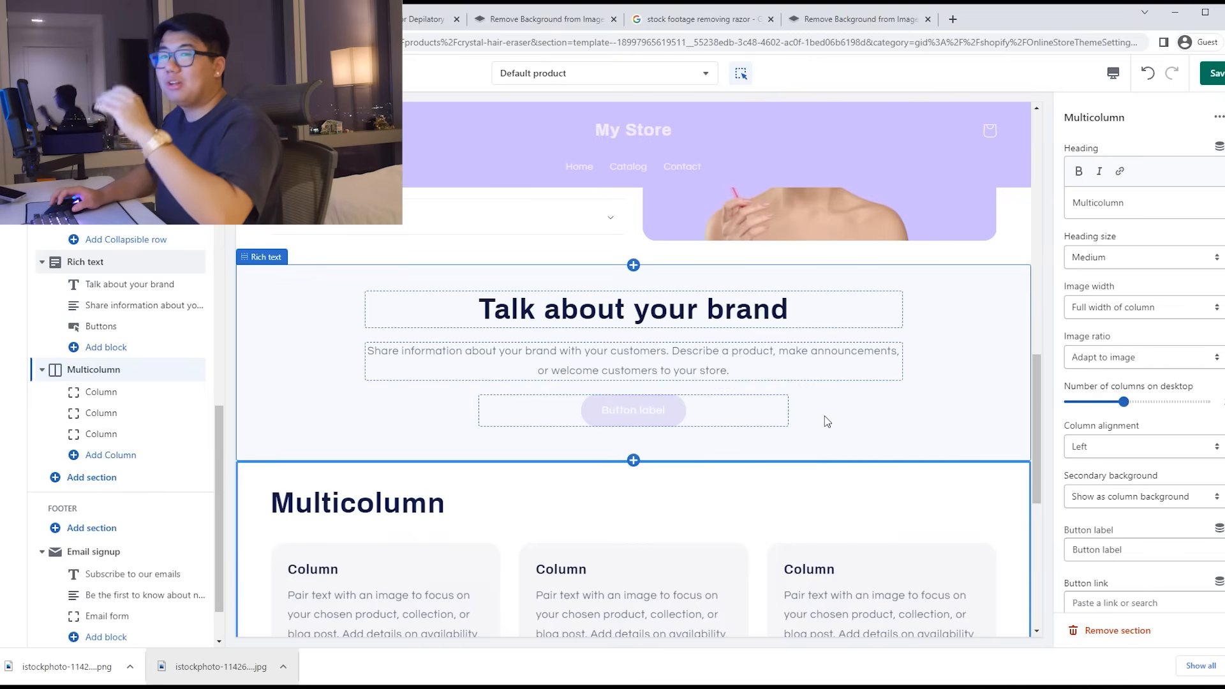
pyautogui.click(752, 416)
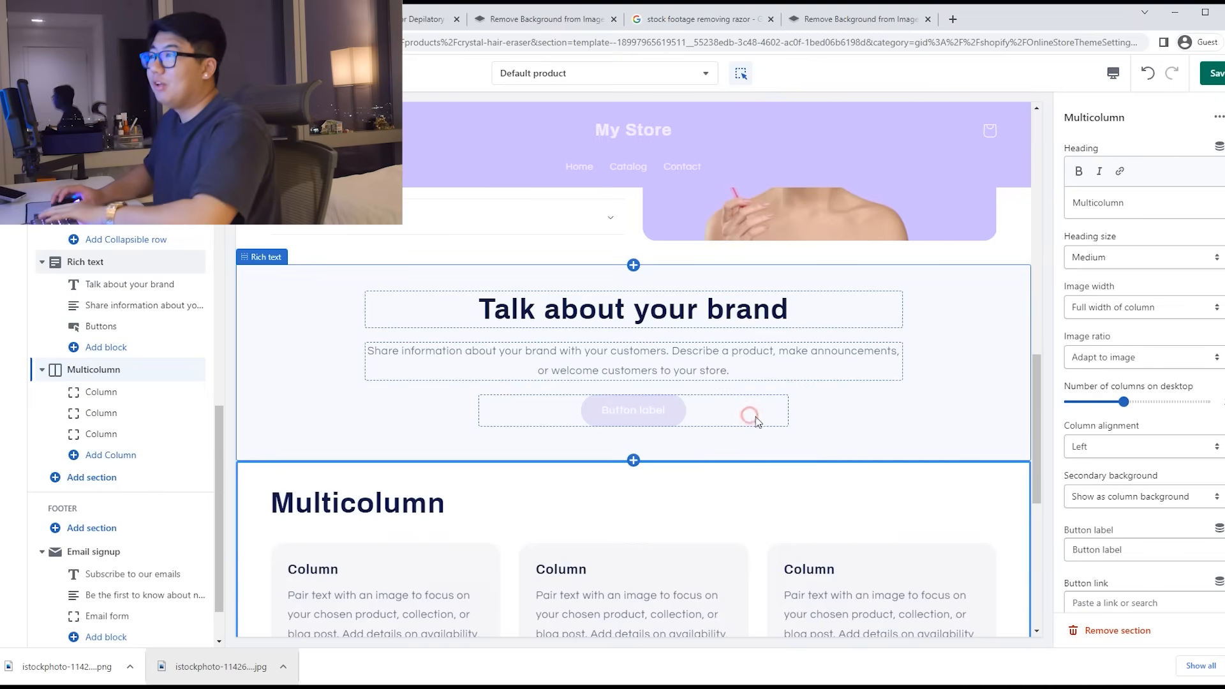
pyautogui.click(1132, 634)
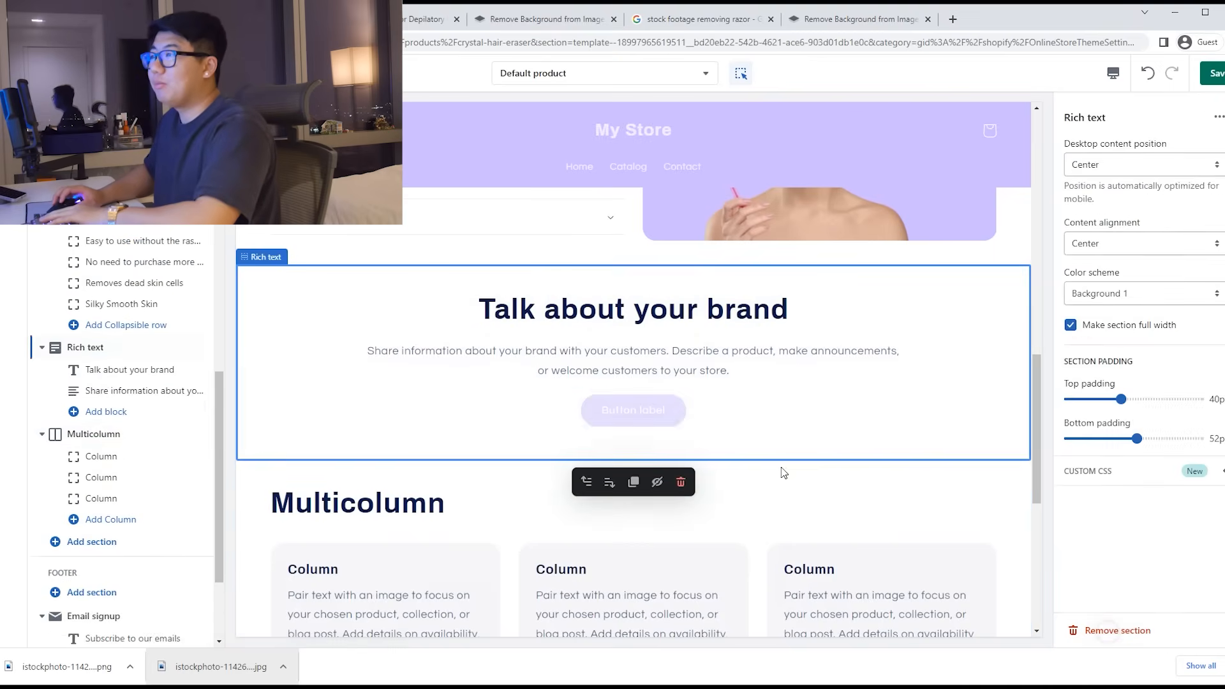
# Step: Clear the Multicolumn heading, center the column text, and apply the Accent 1 colour scheme
pyautogui.click(732, 471)
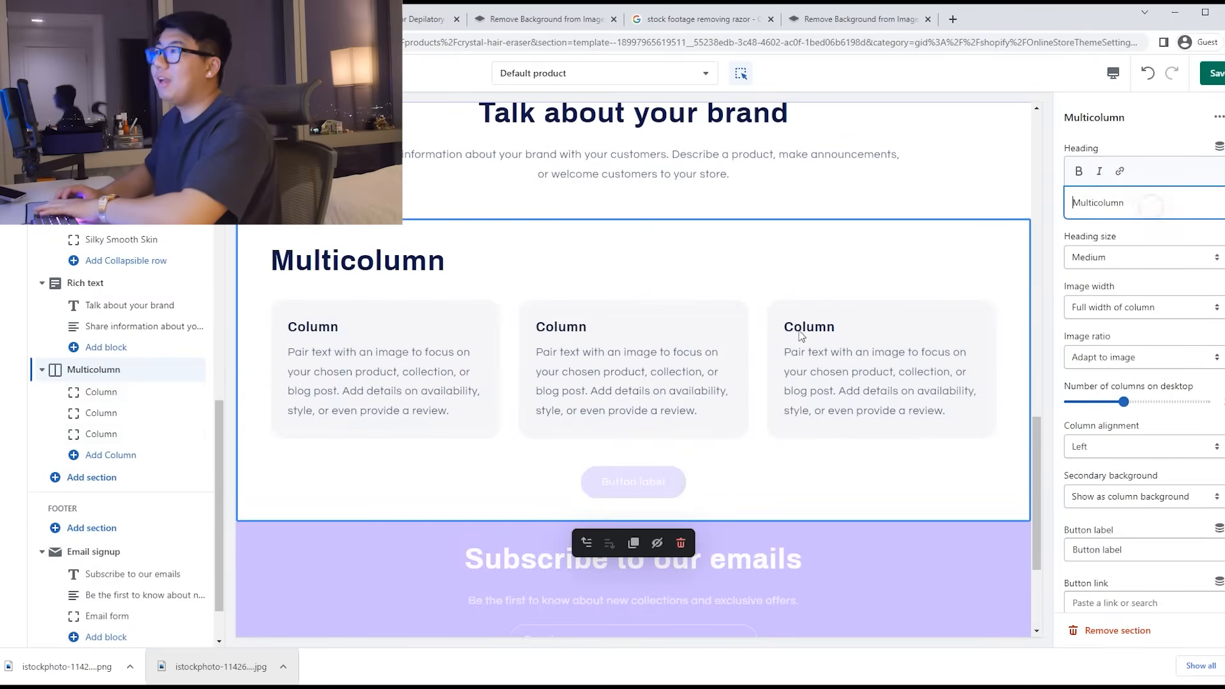
pyautogui.hotkey('ctrl', 'a')
pyautogui.press('BackSpace')
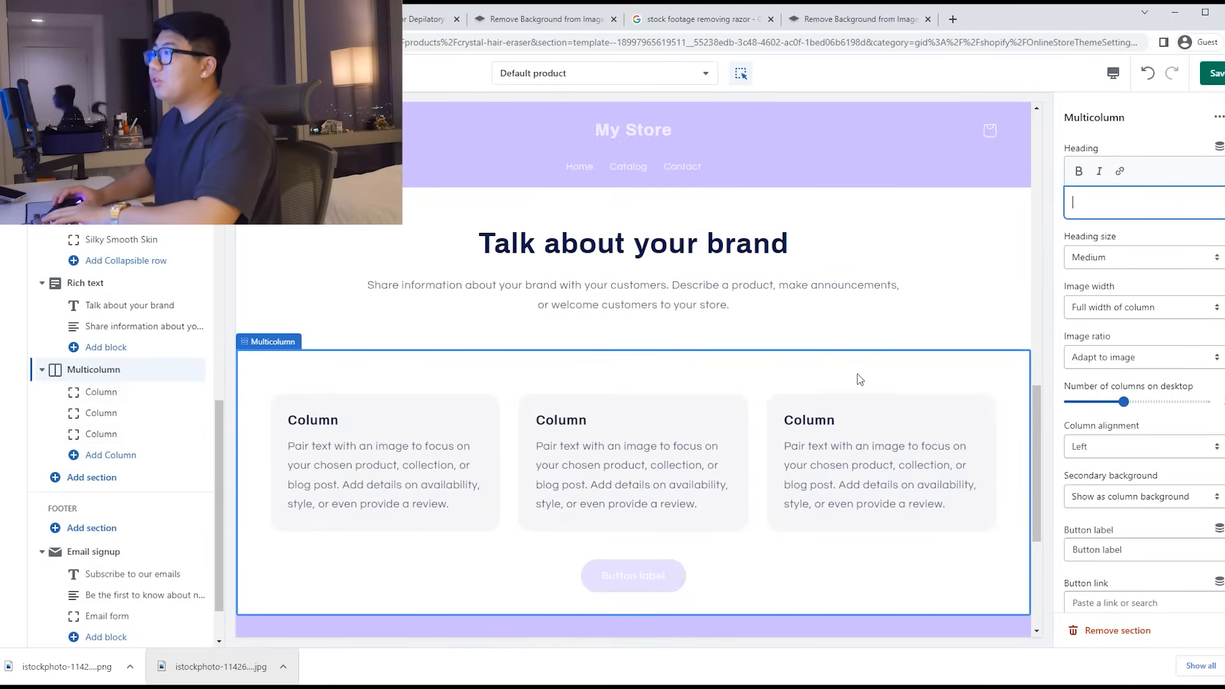
pyautogui.click(1104, 447)
pyautogui.click(1104, 480)
pyautogui.scroll(-3, 1128, 527)
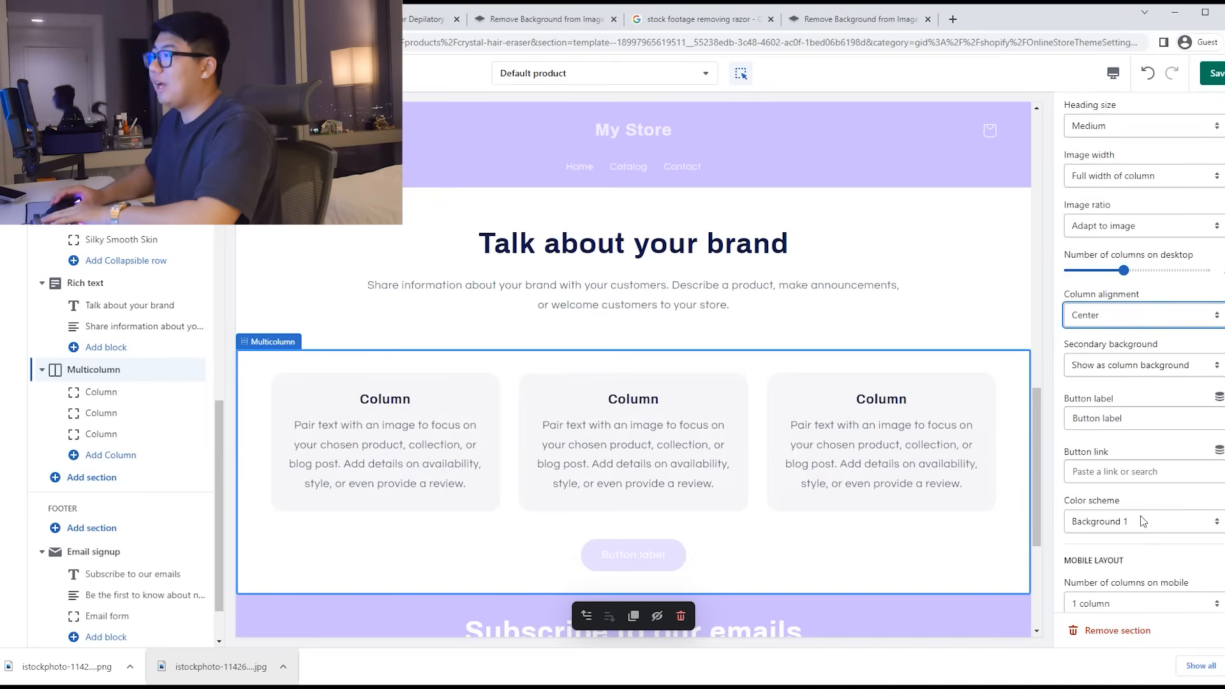
pyautogui.click(1120, 456)
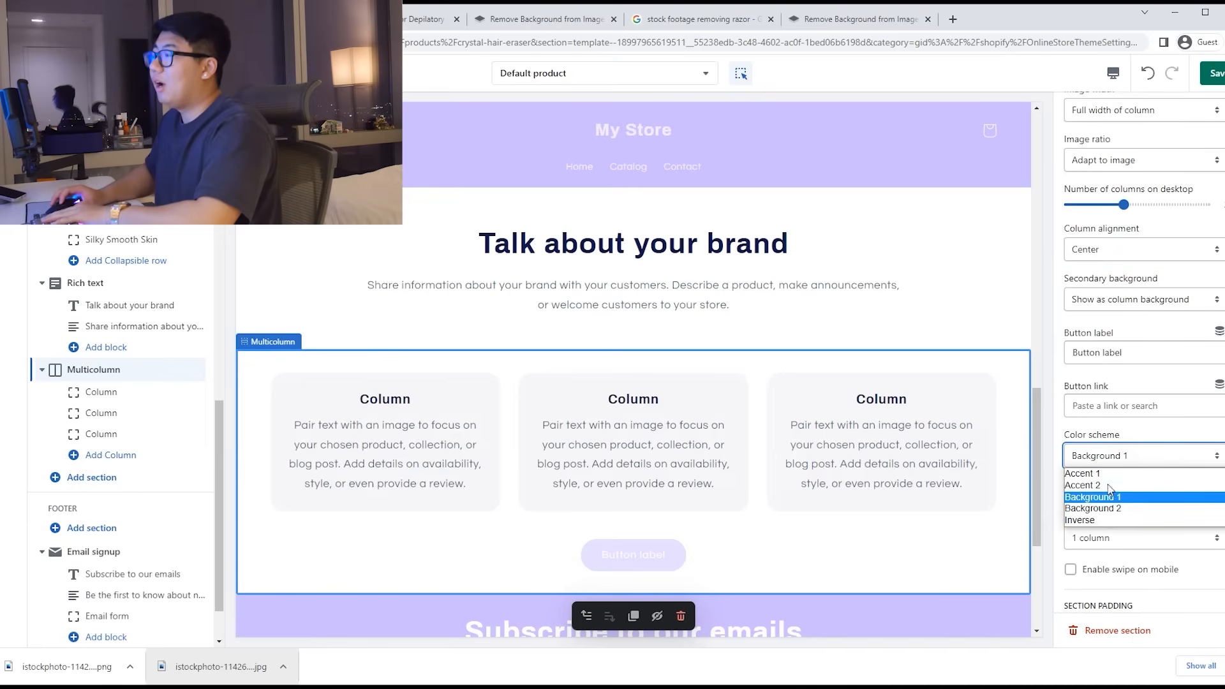
pyautogui.click(1116, 475)
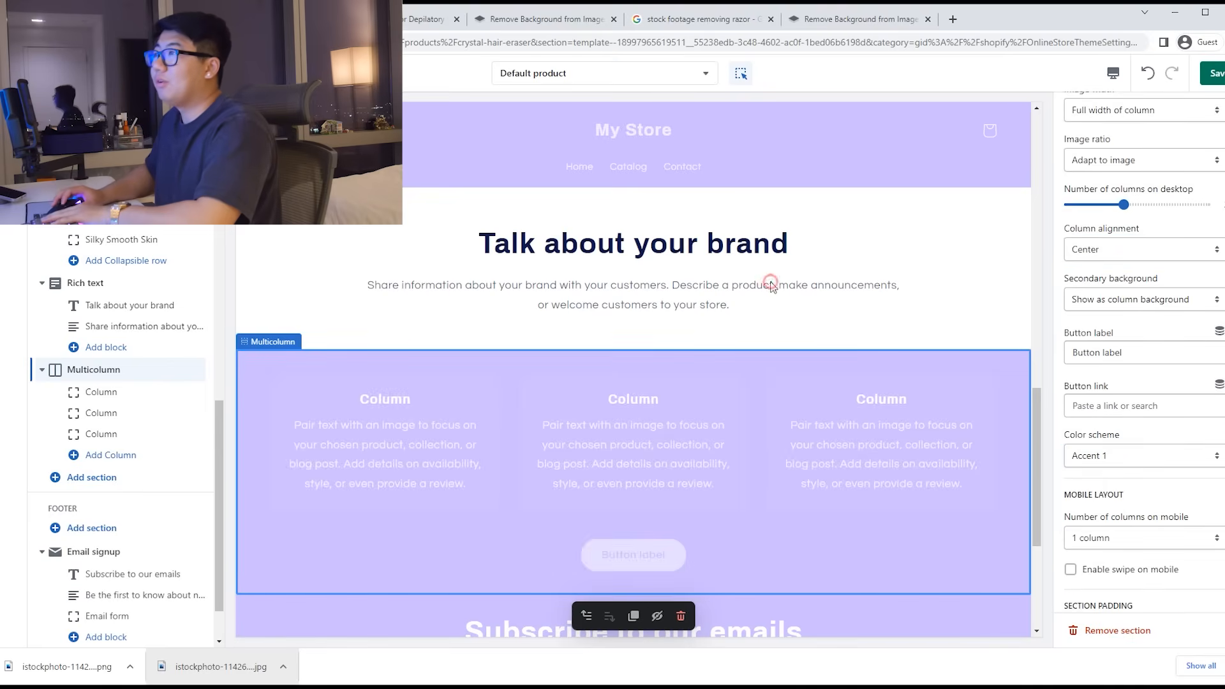
# Step: Set the Rich text section's colour scheme to lavender Accent 1
pyautogui.click(771, 285)
pyautogui.click(925, 406)
pyautogui.click(1117, 293)
pyautogui.click(1117, 307)
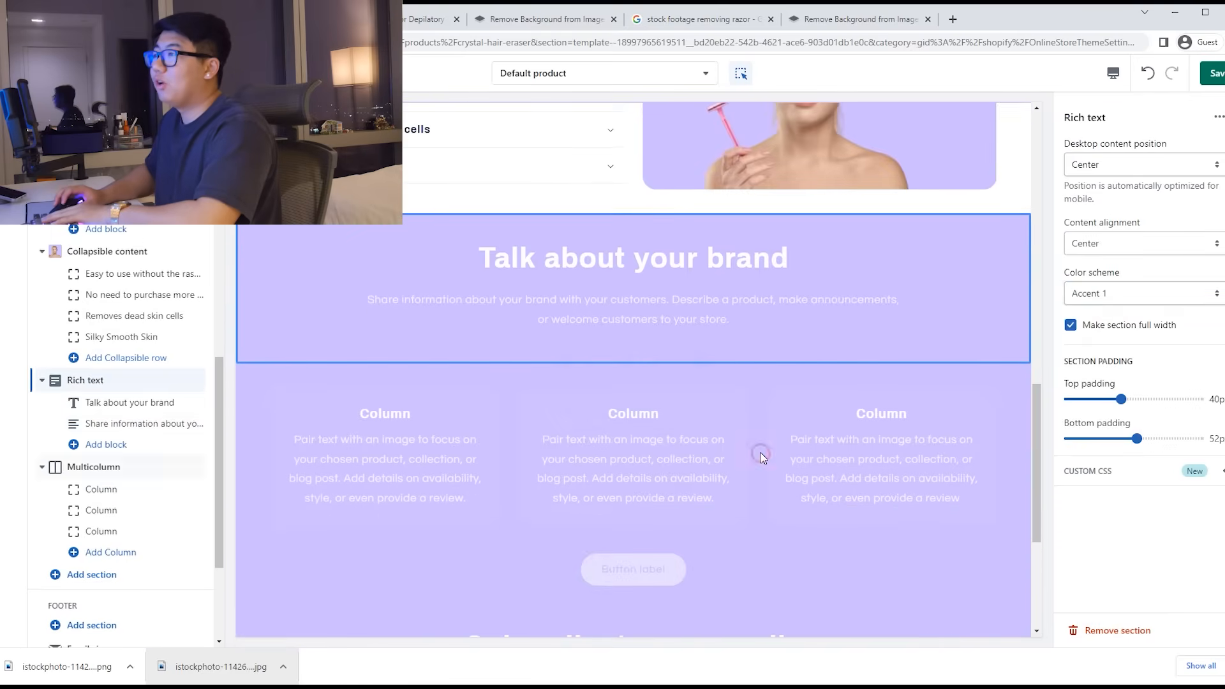
# Step: Remove the Multicolumn button label and set the column secondary background to None
pyautogui.click(761, 453)
pyautogui.click(679, 514)
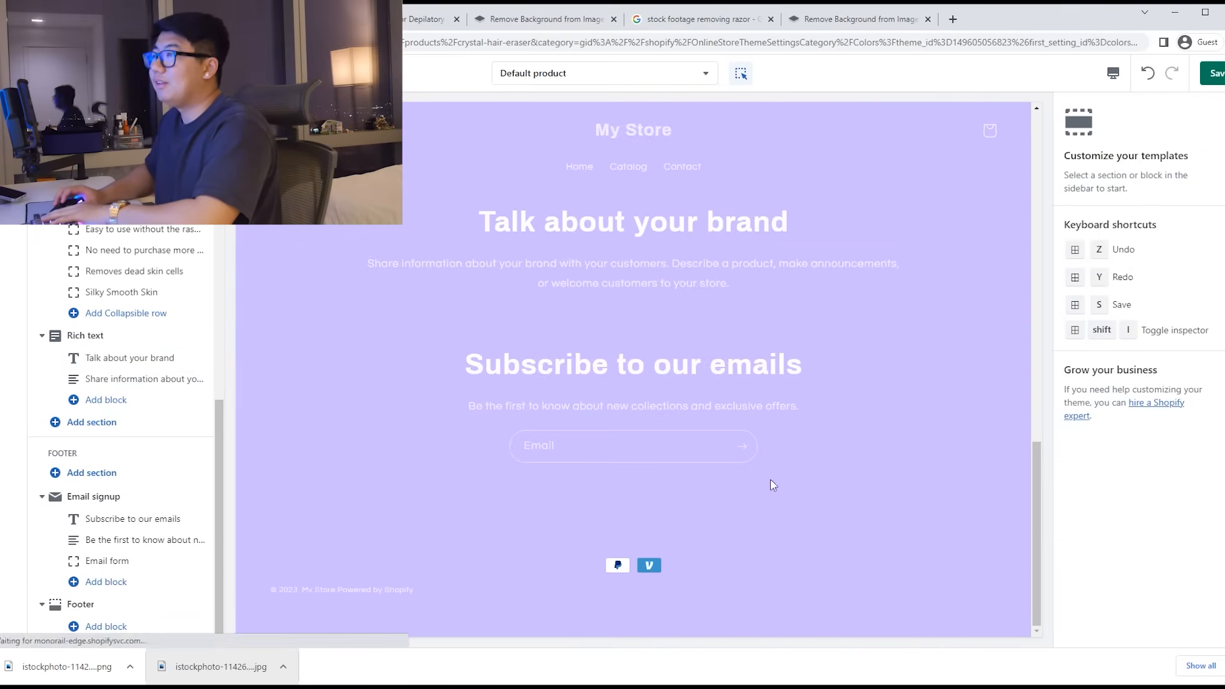
pyautogui.click(1147, 75)
pyautogui.click(642, 461)
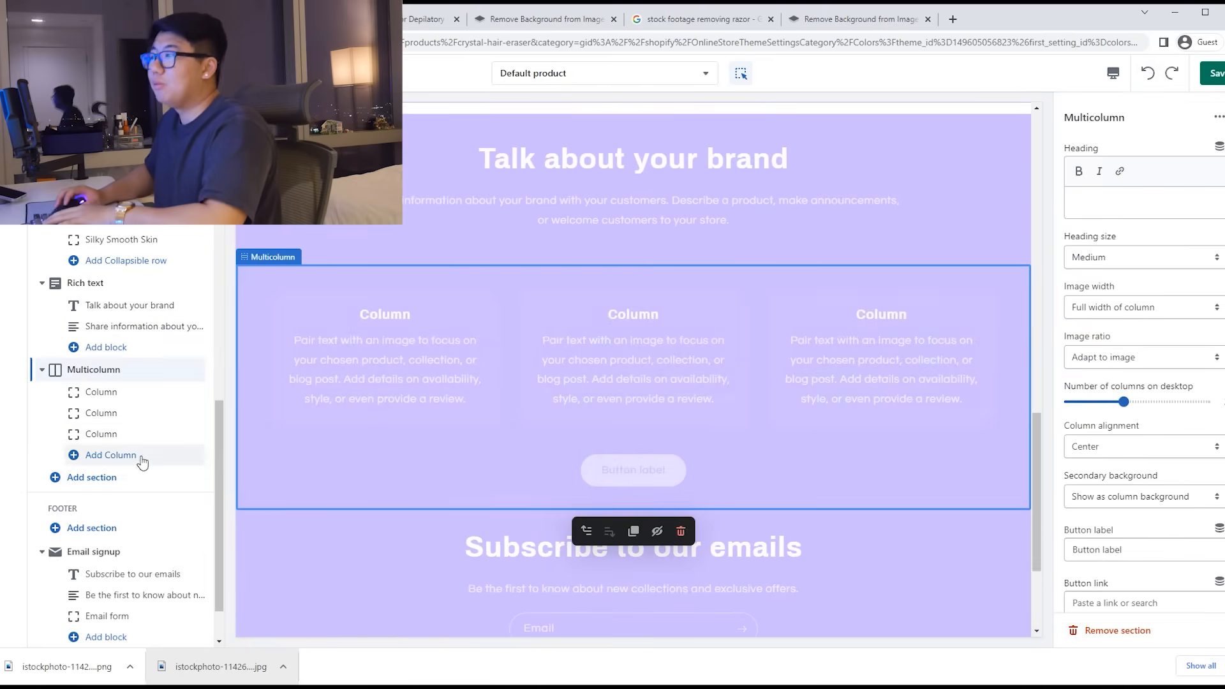
pyautogui.tripleClick(1147, 550)
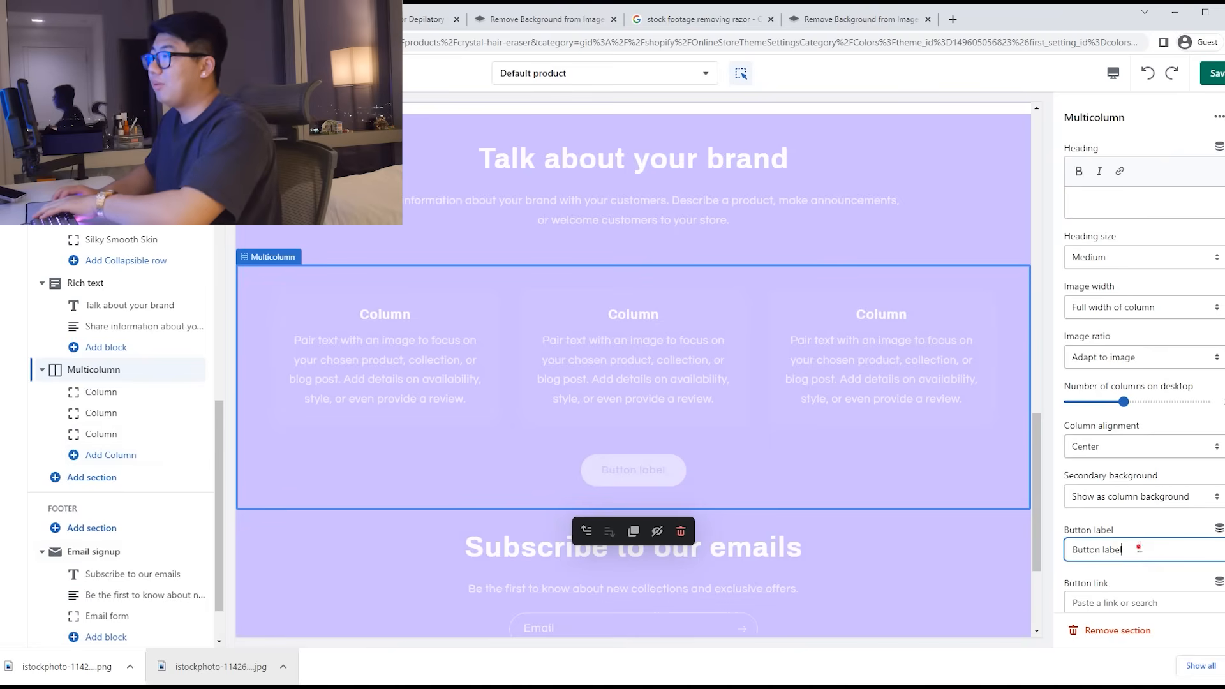
pyautogui.press('BackSpace')
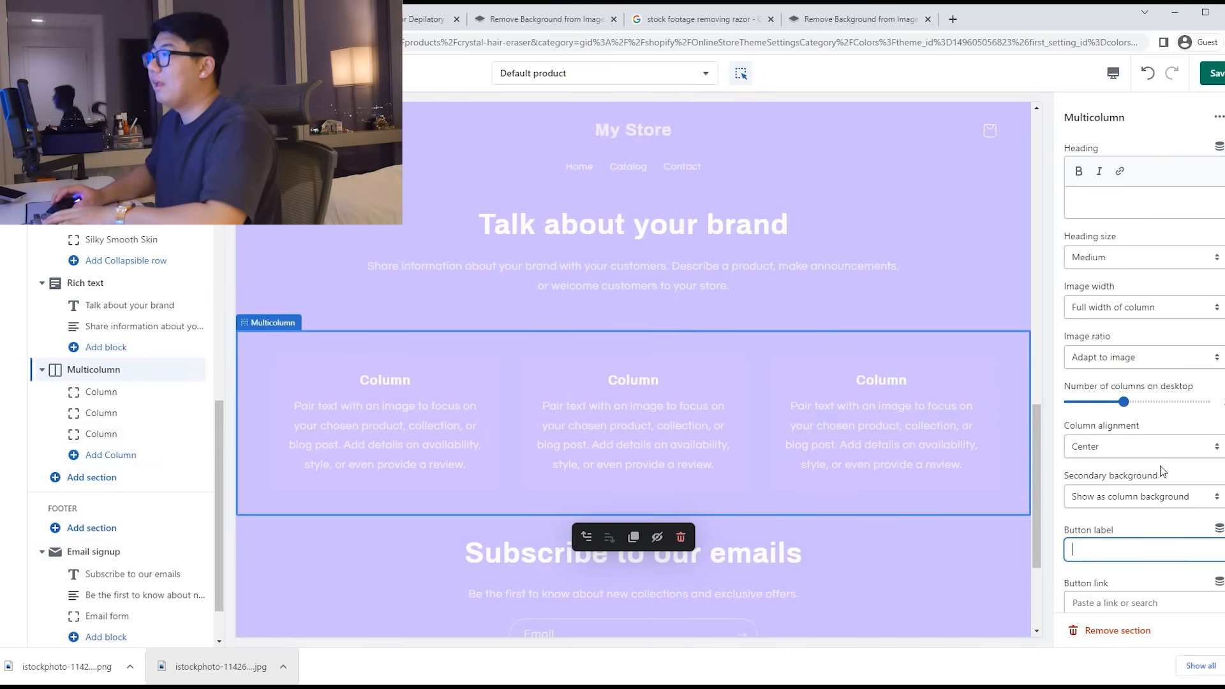
pyautogui.click(1152, 504)
pyautogui.click(1104, 511)
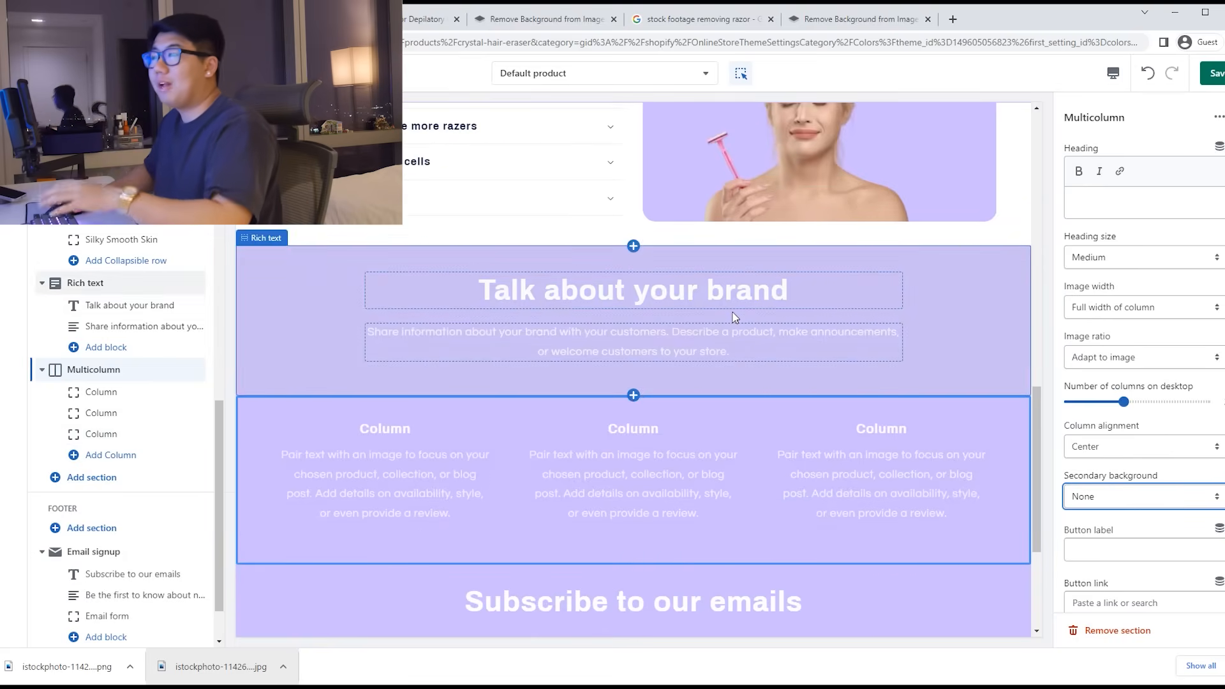
# Step: Delete the body Text block under the 'Why we're simply the best.' heading
pyautogui.click(716, 287)
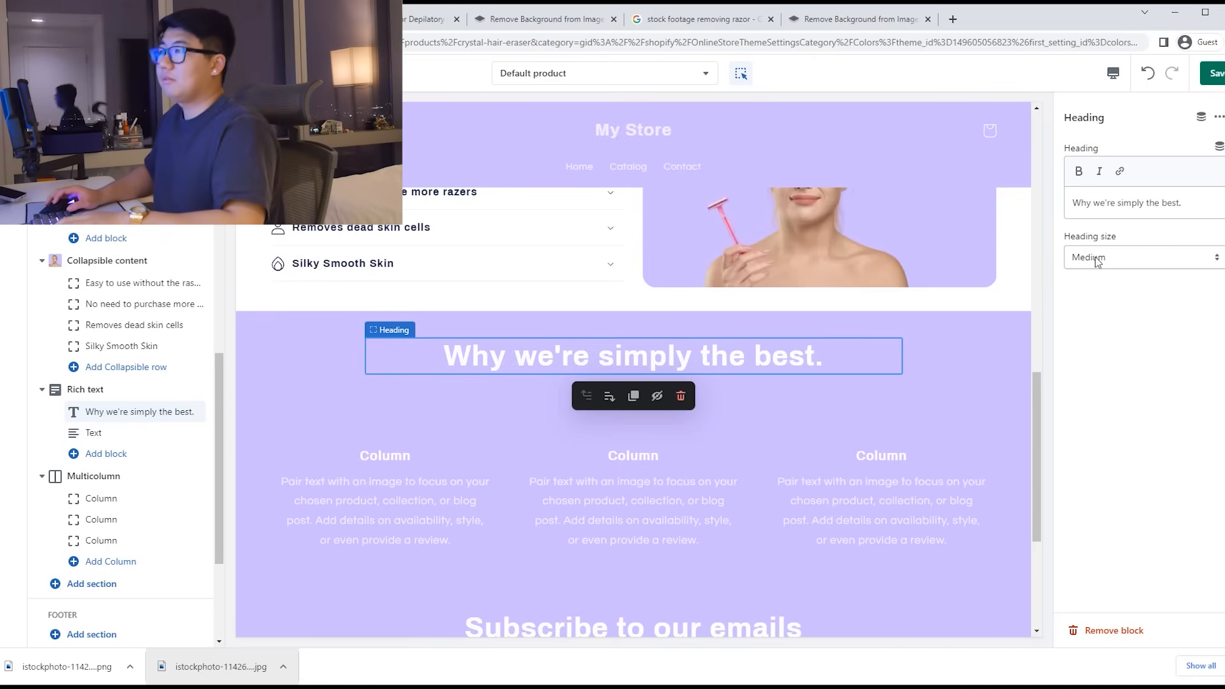
pyautogui.click(104, 433)
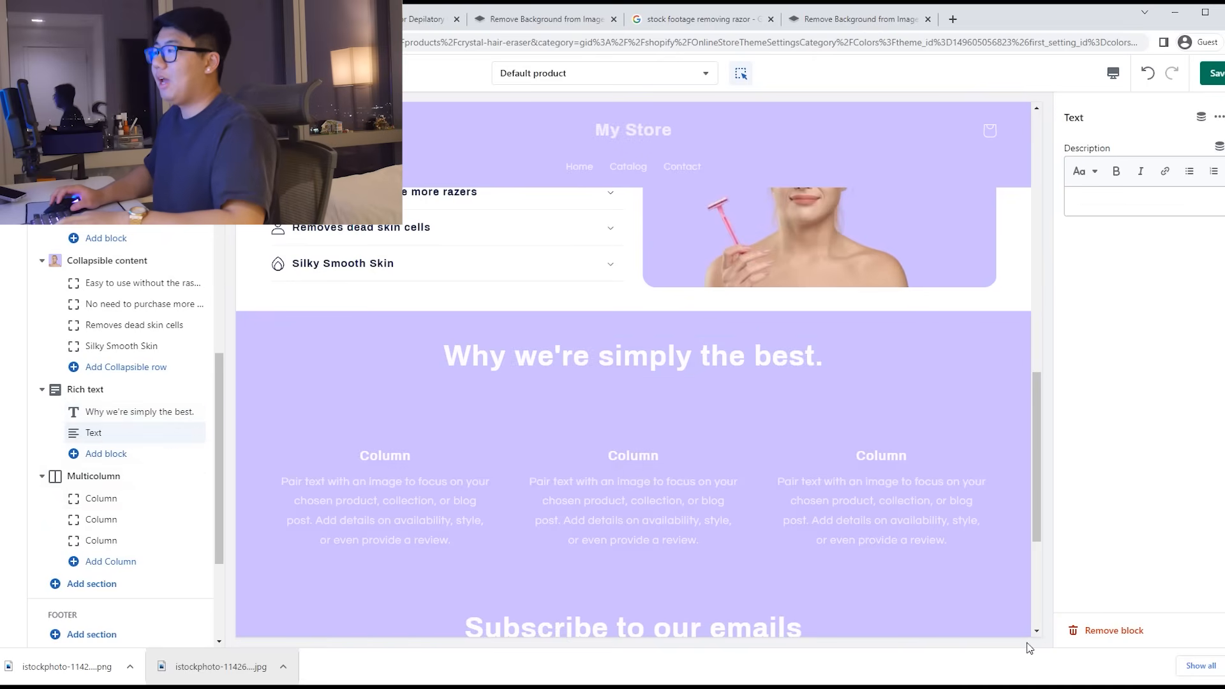
pyautogui.click(1114, 630)
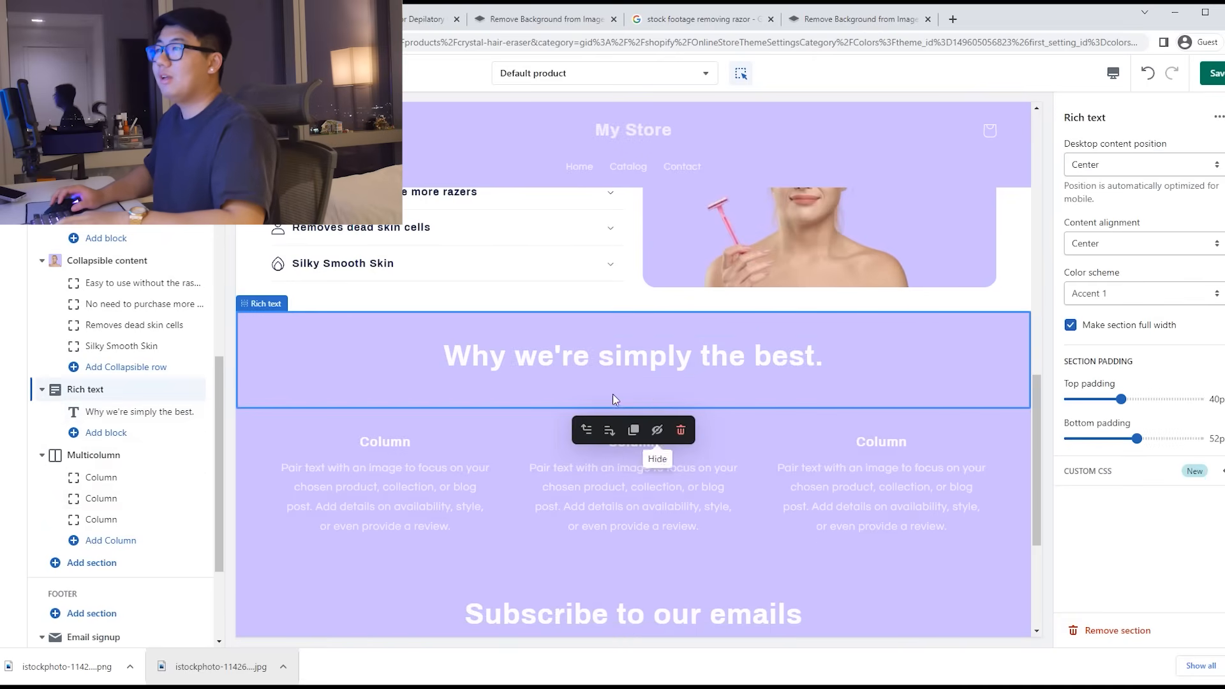
pyautogui.click(386, 480)
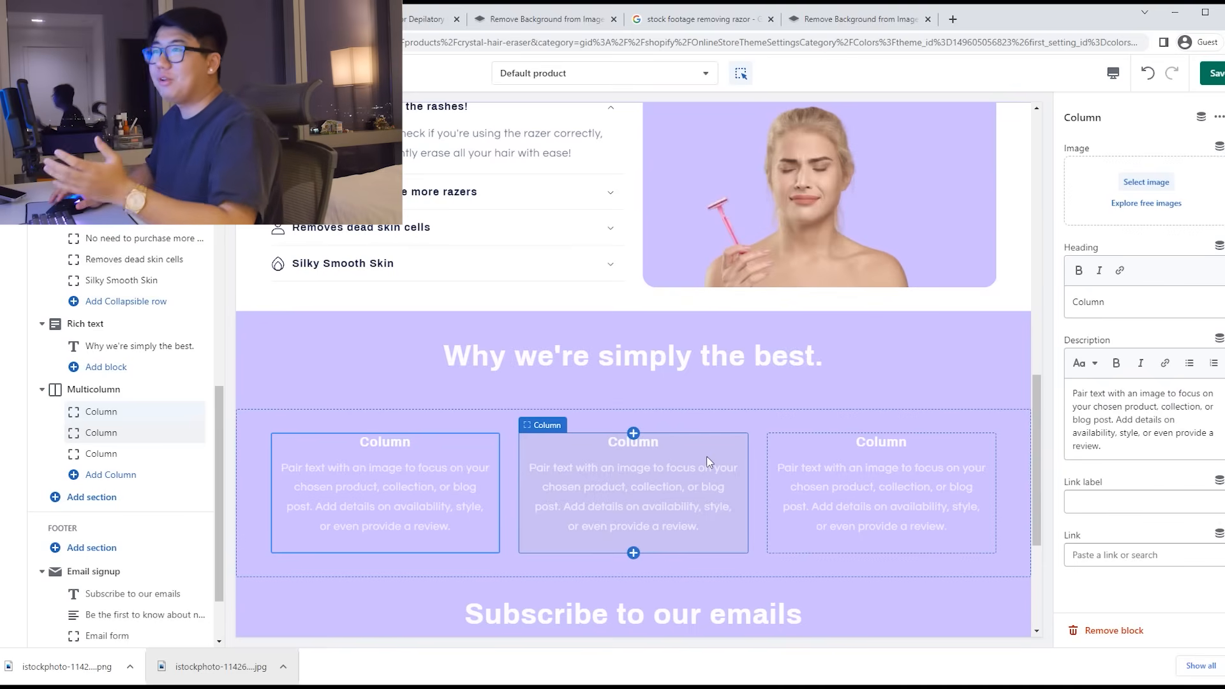
# Step: Search the web for 'flaticons' and open the Flaticon site in a new tab
pyautogui.click(699, 19)
pyautogui.click(721, 43)
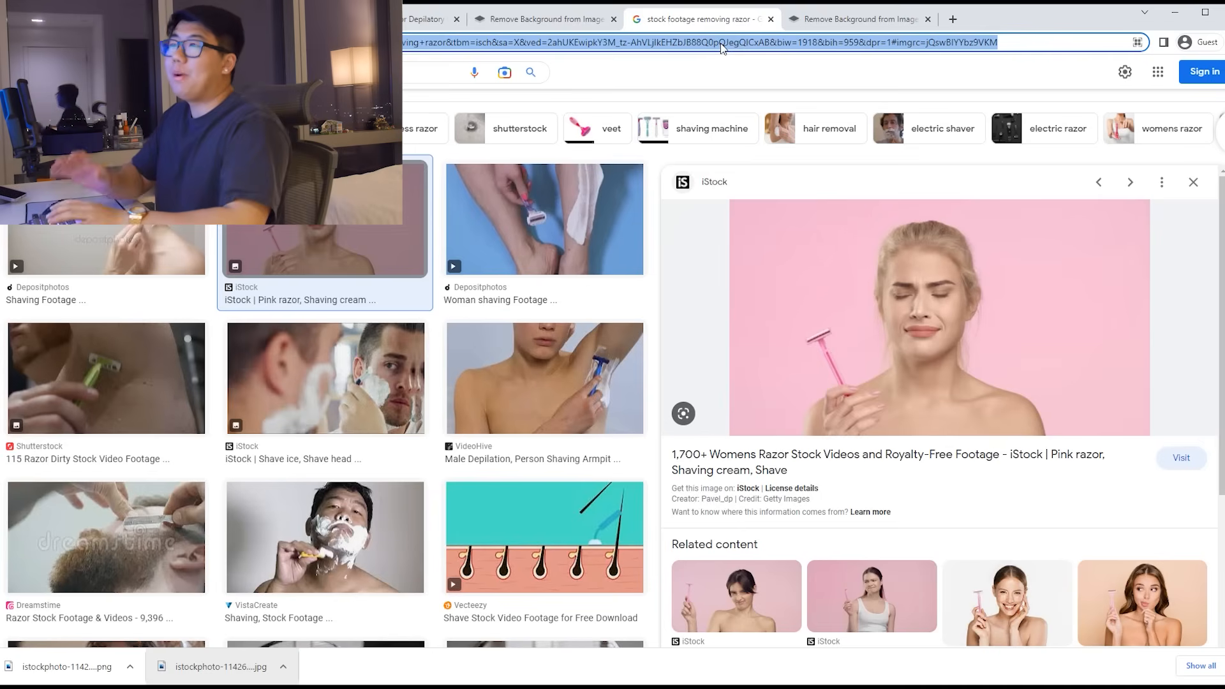
pyautogui.write('flaticons')
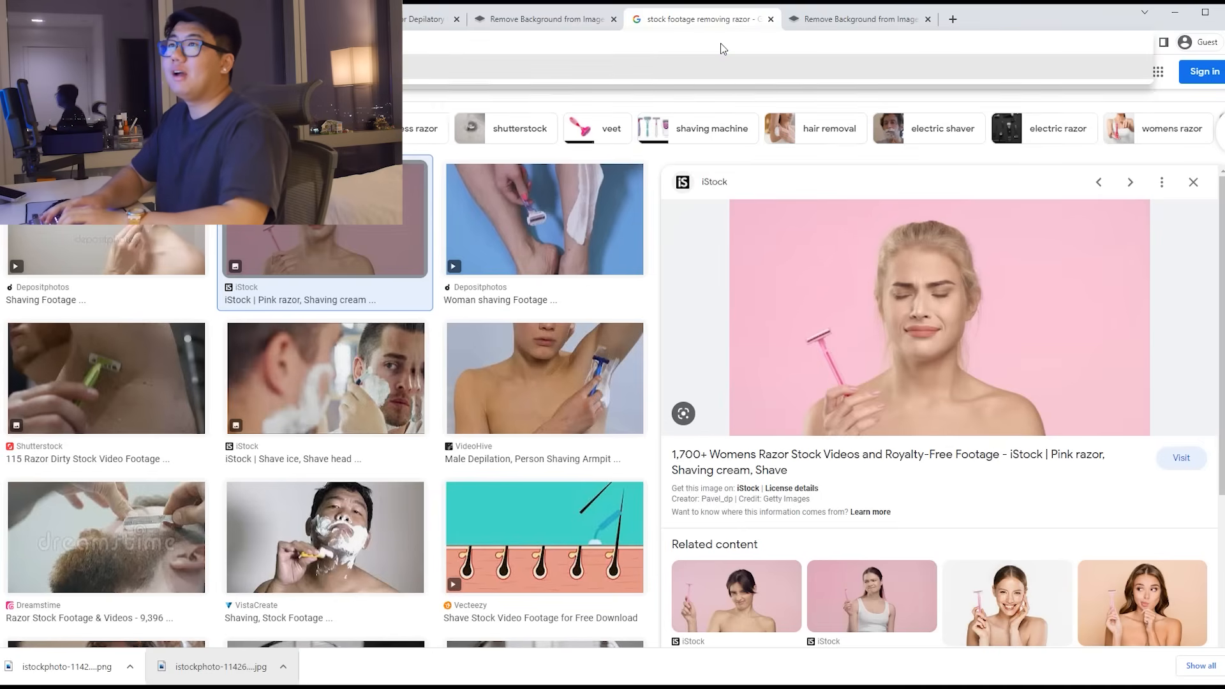
pyautogui.press('Return')
pyautogui.click(183, 217)
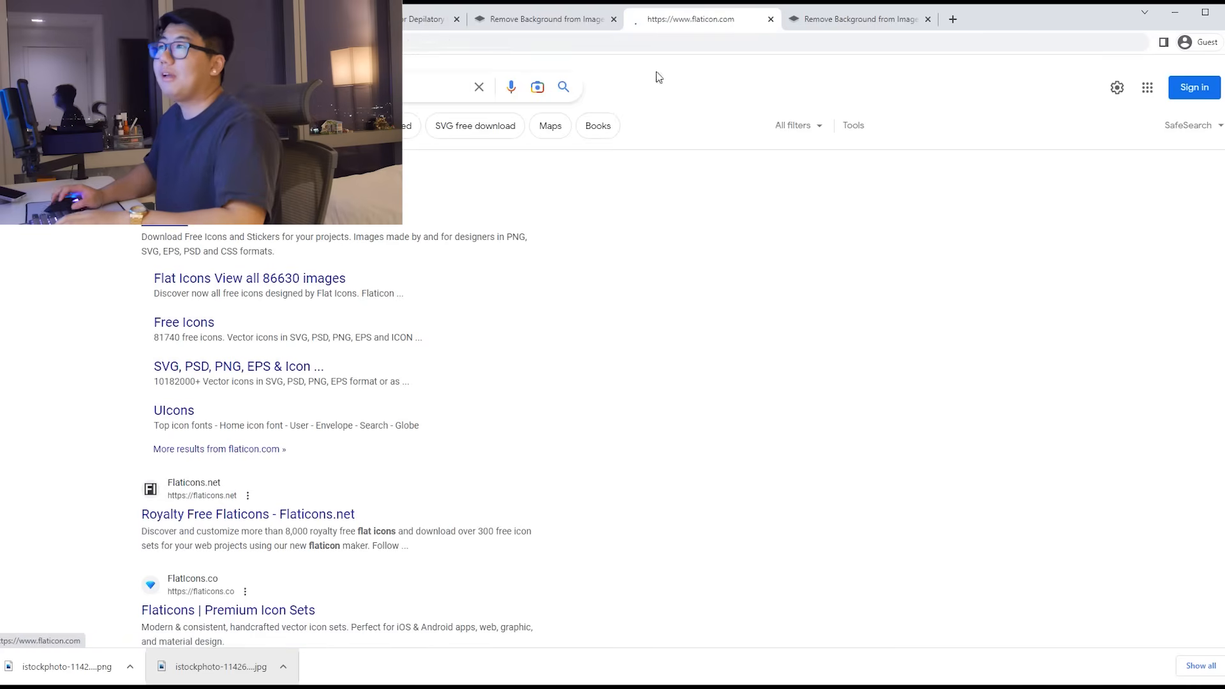
pyautogui.moveTo(690, 24); pyautogui.dragTo(552, 21)
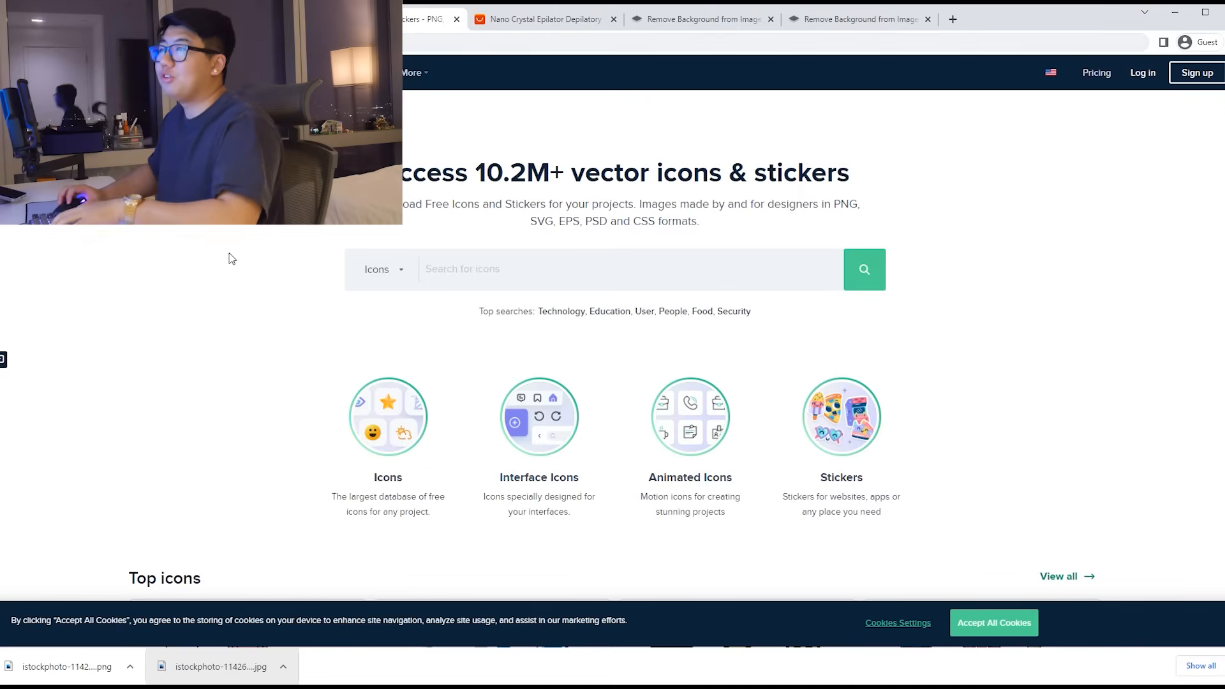
# Step: Search Flaticon for 'easy' icons and copy the outlined finger-snap icon as PNG
pyautogui.click(506, 270)
pyautogui.write('easy')
pyautogui.press('Return')
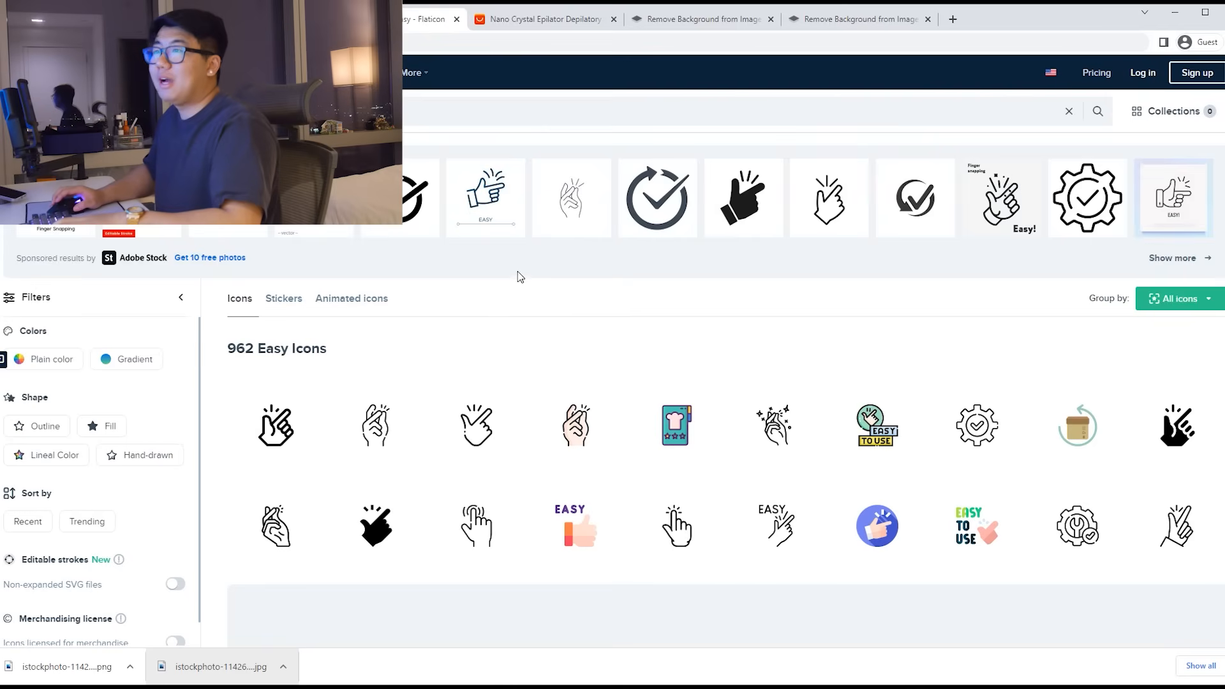
pyautogui.scroll(-1, 524, 285)
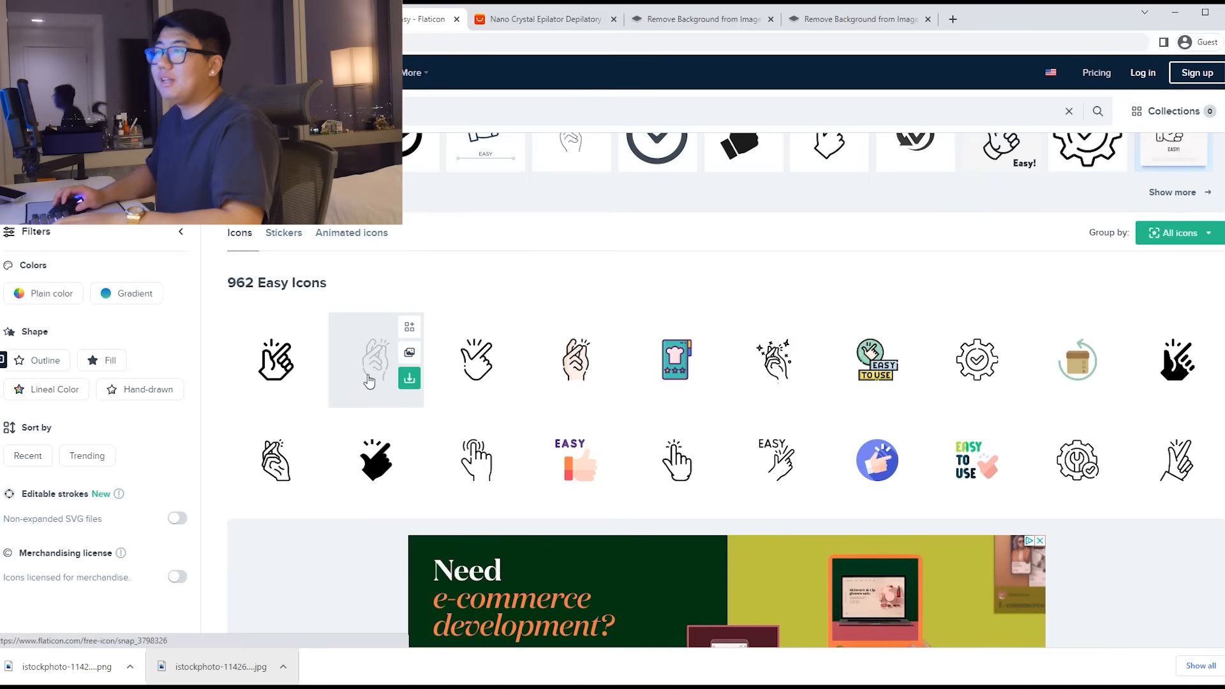
pyautogui.click(410, 352)
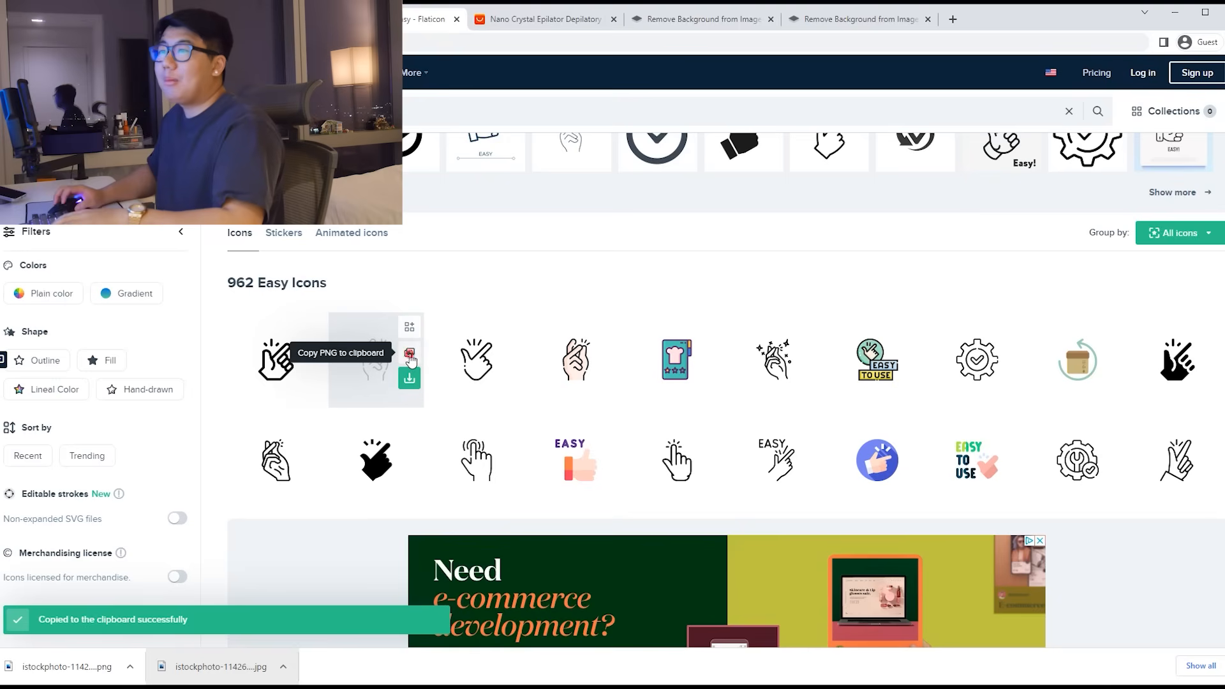
# Step: Paste the finger-snap icon into remove.bg and download it as a transparent PNG
pyautogui.moveTo(672, 16); pyautogui.dragTo(529, 17)
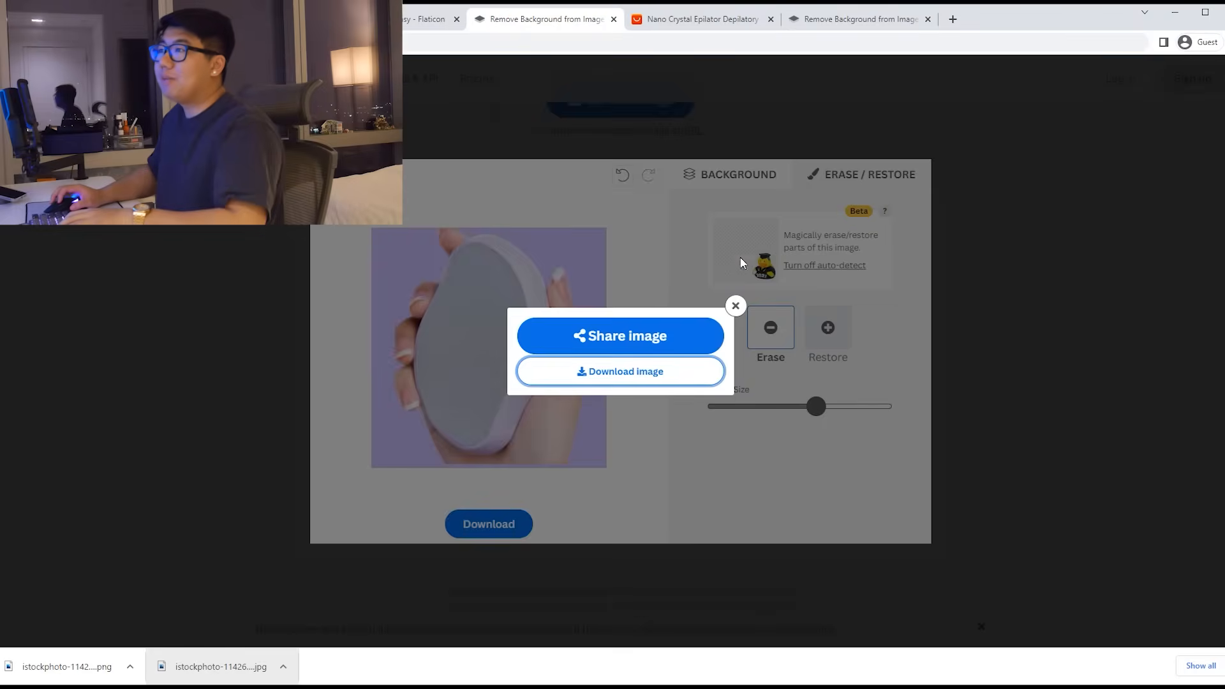
pyautogui.click(734, 307)
pyautogui.click(540, 137)
pyautogui.scroll(1, 726, 287)
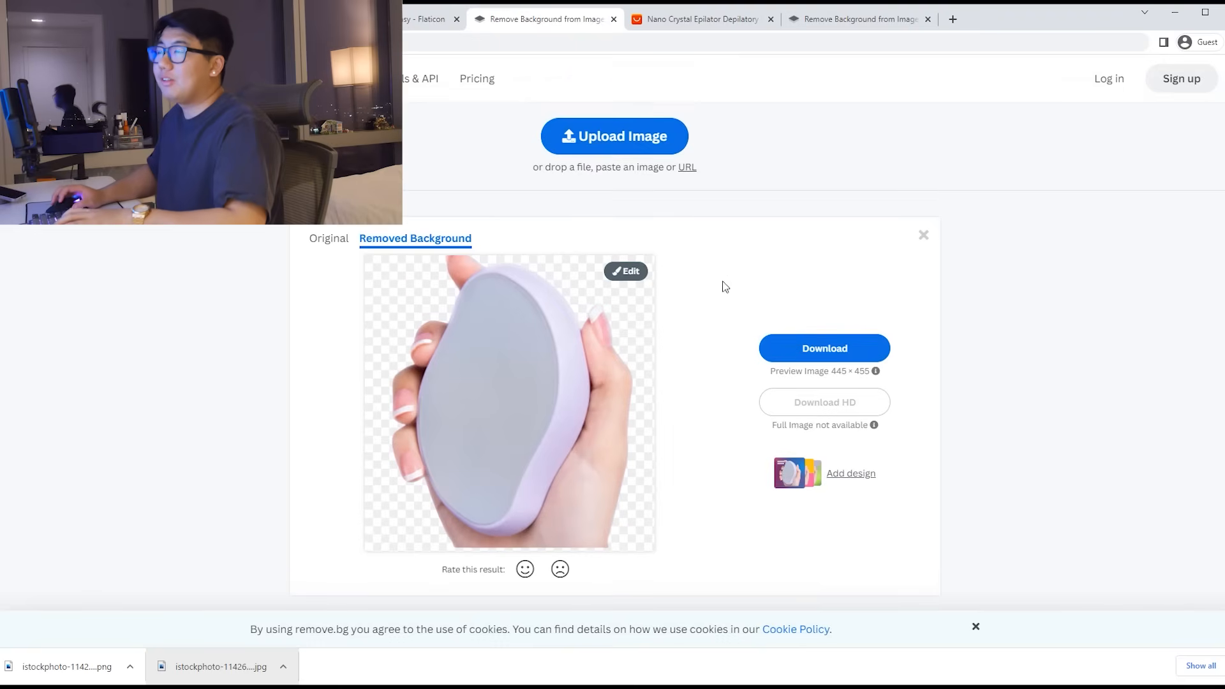
pyautogui.hotkey('ctrl', 'v')
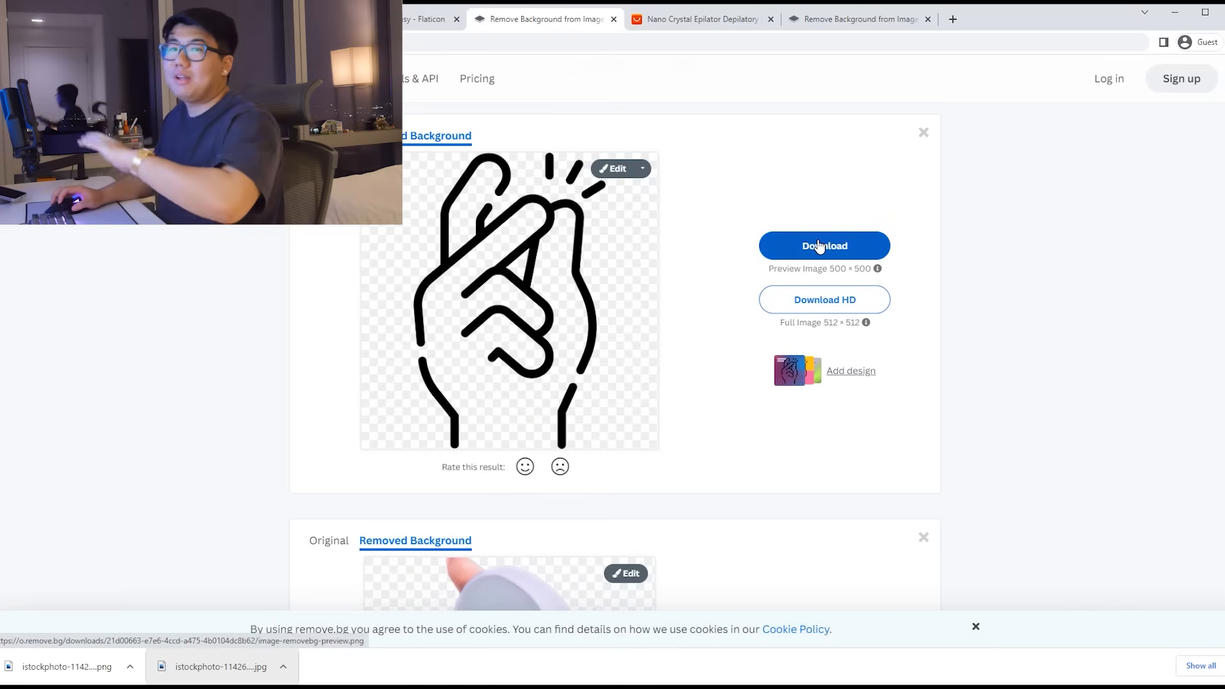
pyautogui.click(820, 246)
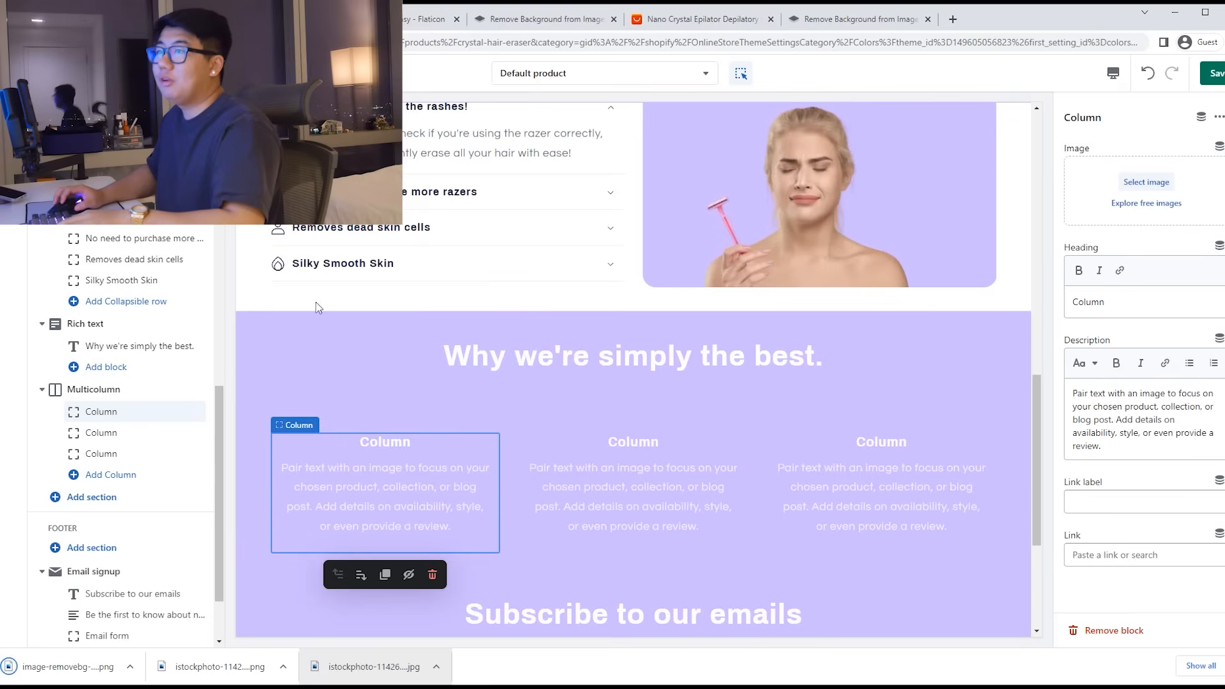
# Step: Upload the downloaded finger-snap PNG as the first column's image
pyautogui.click(1142, 183)
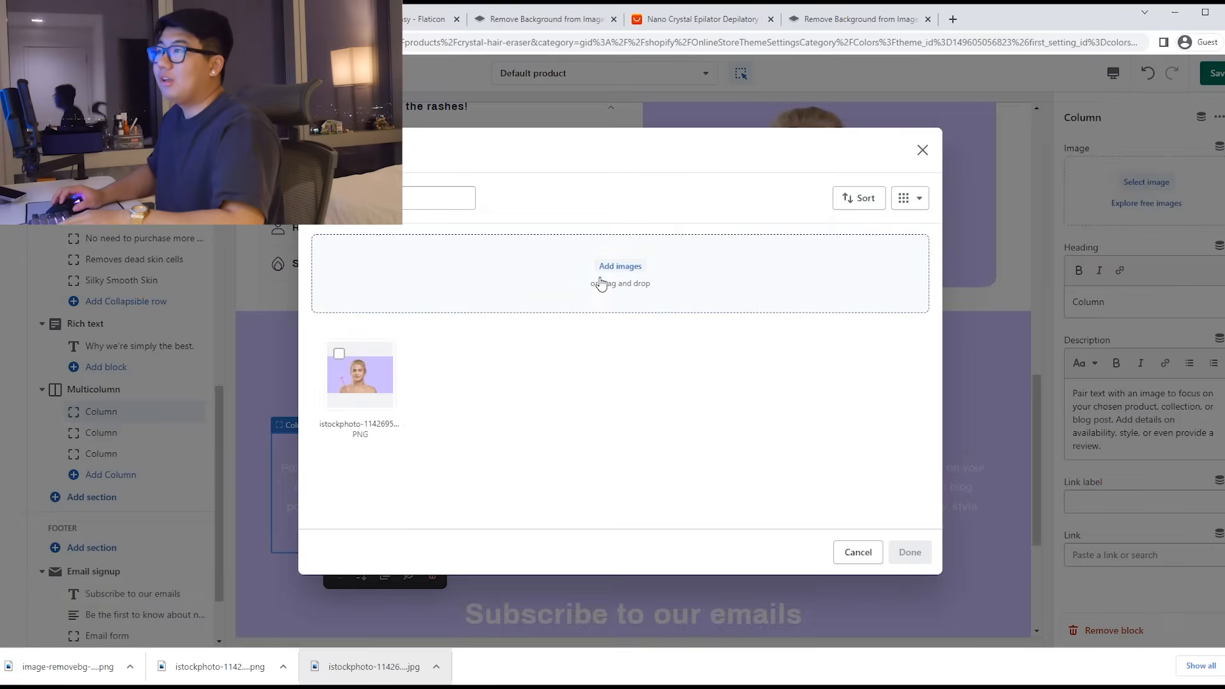
pyautogui.click(603, 272)
pyautogui.click(181, 255)
pyautogui.click(659, 334)
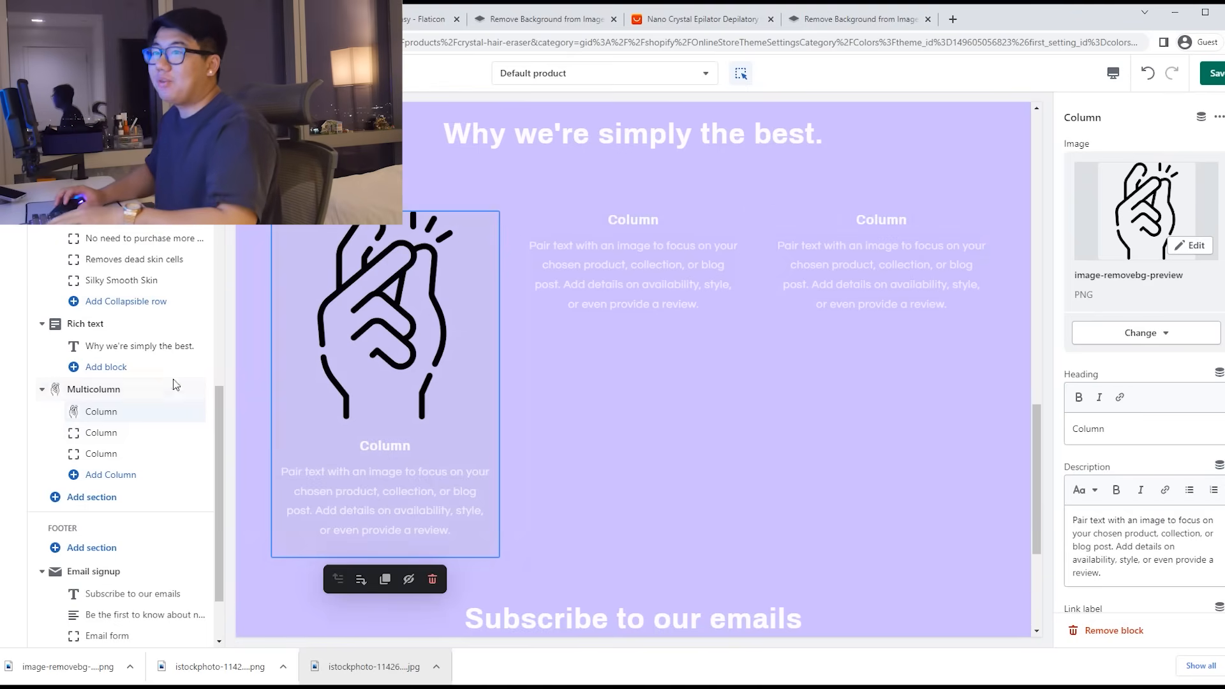
# Step: Set the Multicolumn image width to one-third of the column
pyautogui.click(110, 391)
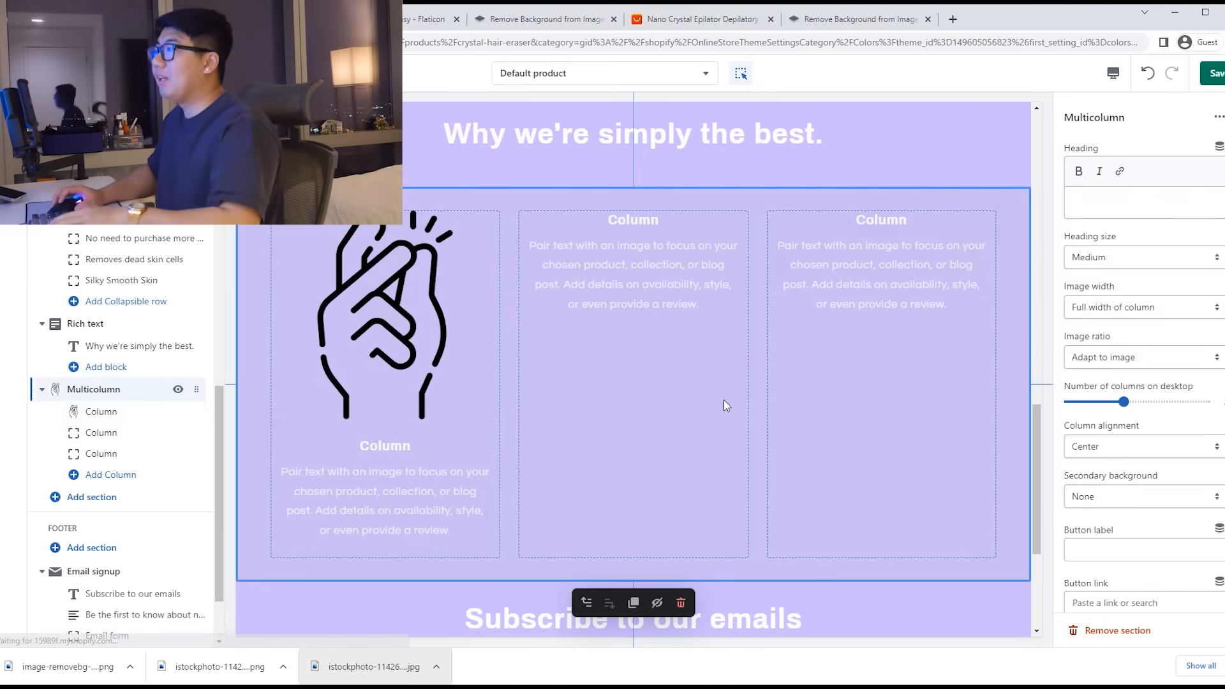
pyautogui.click(1115, 315)
pyautogui.click(1116, 324)
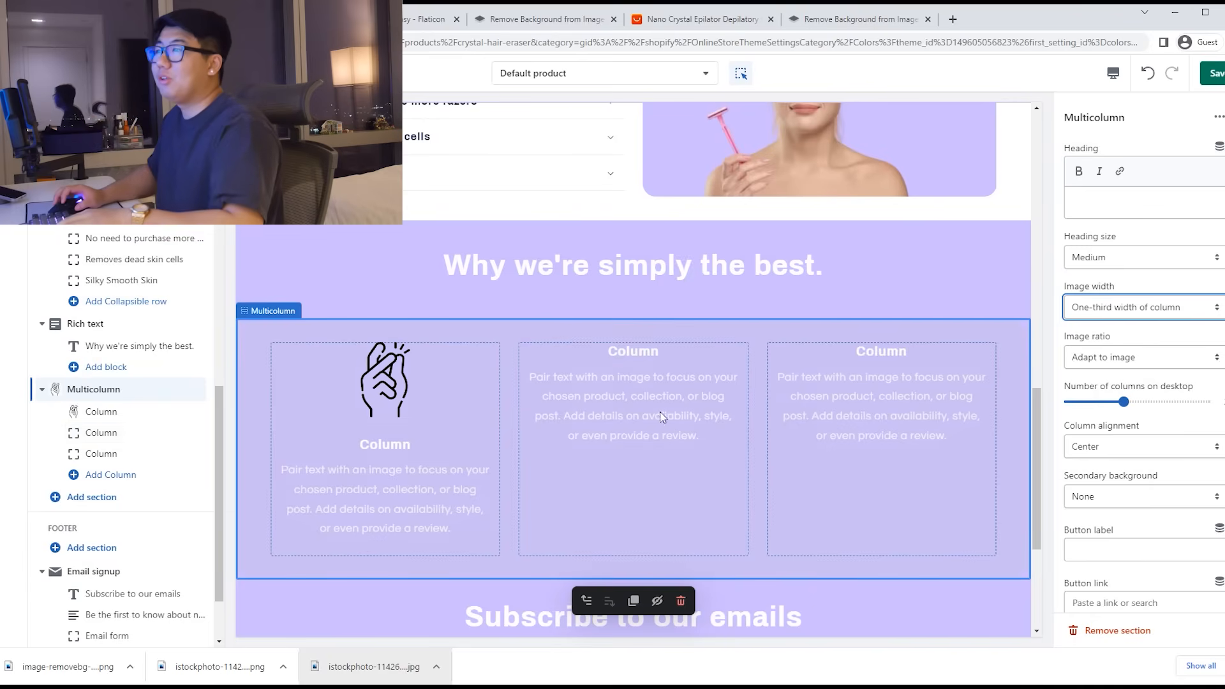
# Step: For the middle column, search Flaticon for plane icons and copy the outlined plane PNG
pyautogui.click(102, 433)
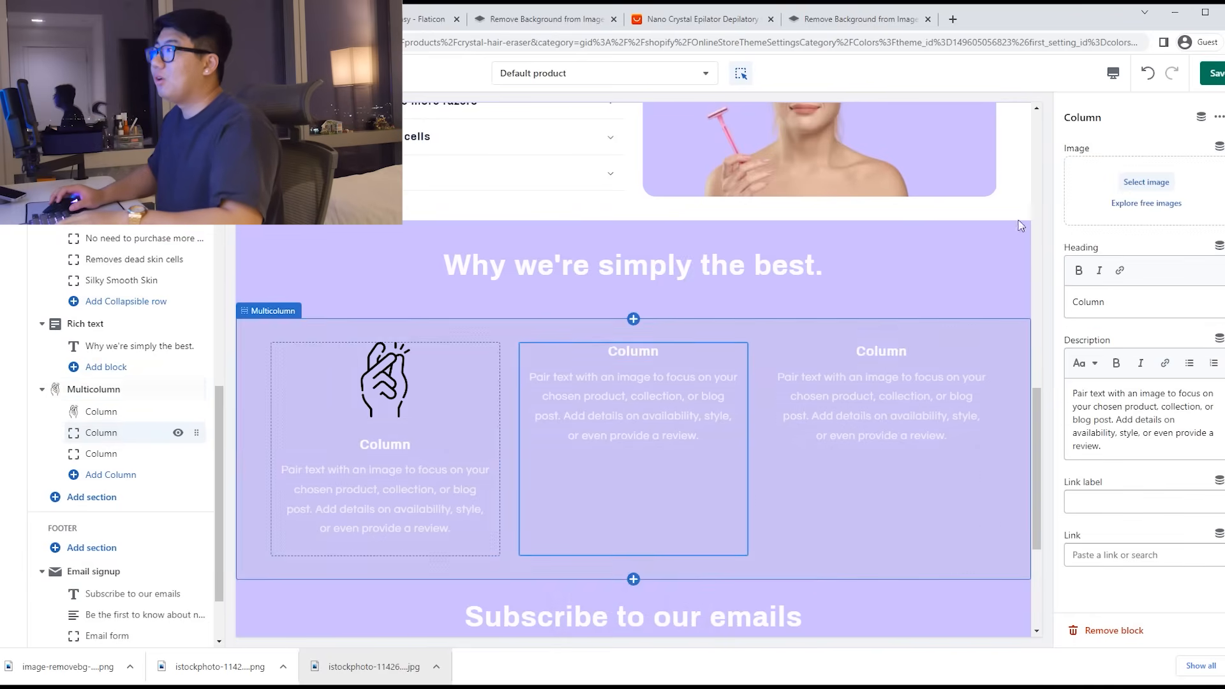
pyautogui.click(539, 19)
pyautogui.click(424, 19)
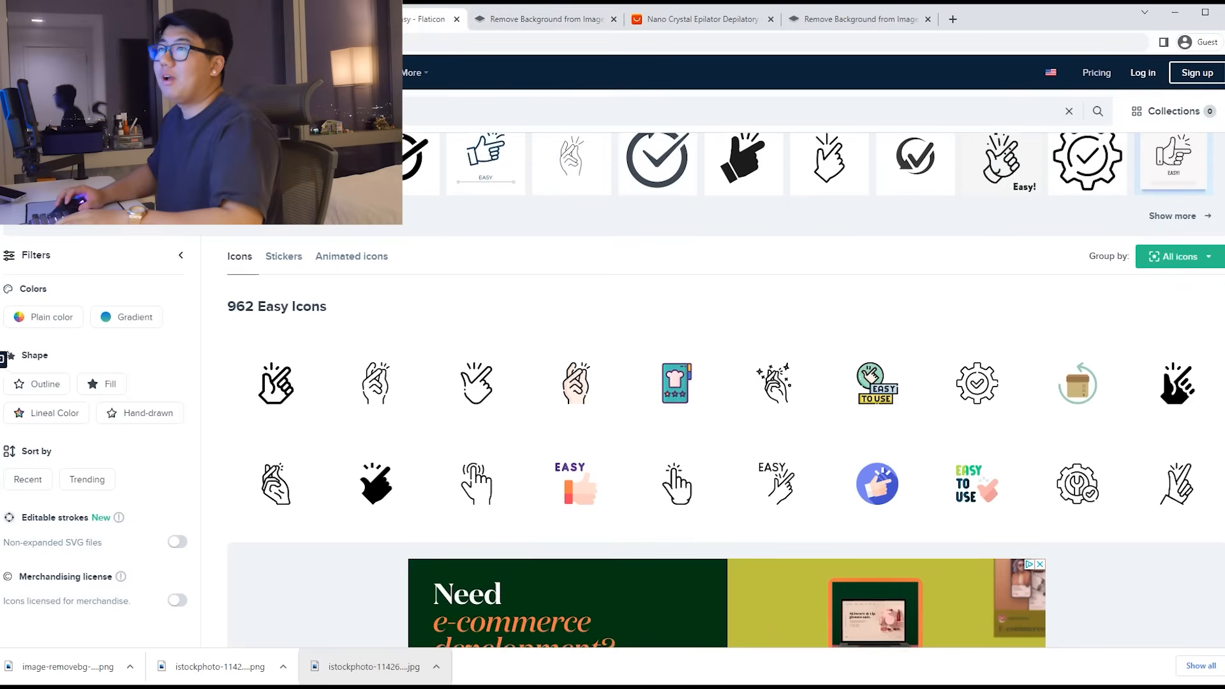
pyautogui.press('Return')
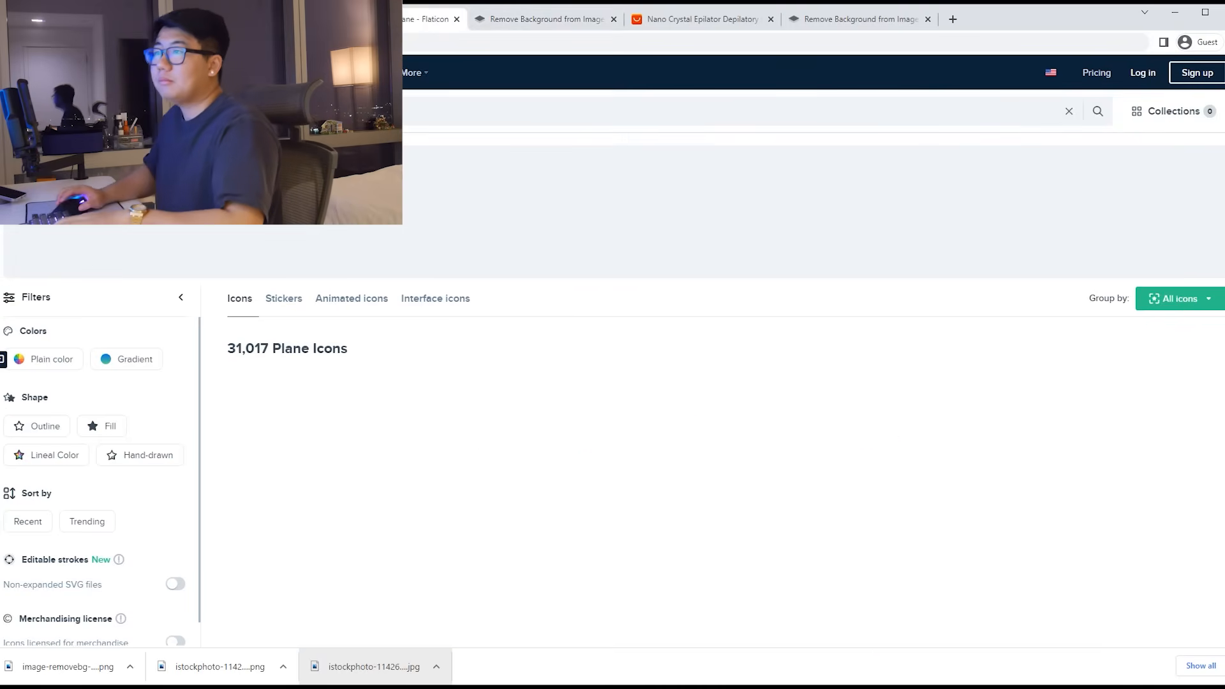
pyautogui.scroll(-1, 491, 344)
pyautogui.click(408, 359)
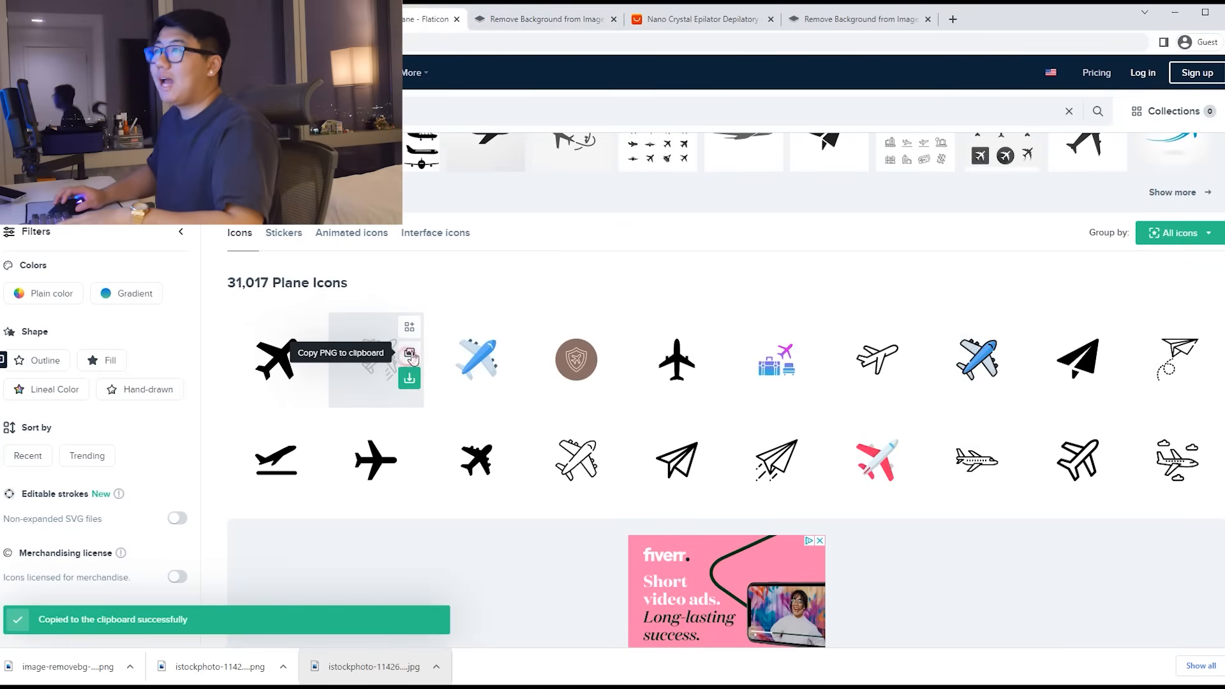
# Step: Remove the plane icon's background in remove.bg and download the transparent PNG
pyautogui.click(539, 19)
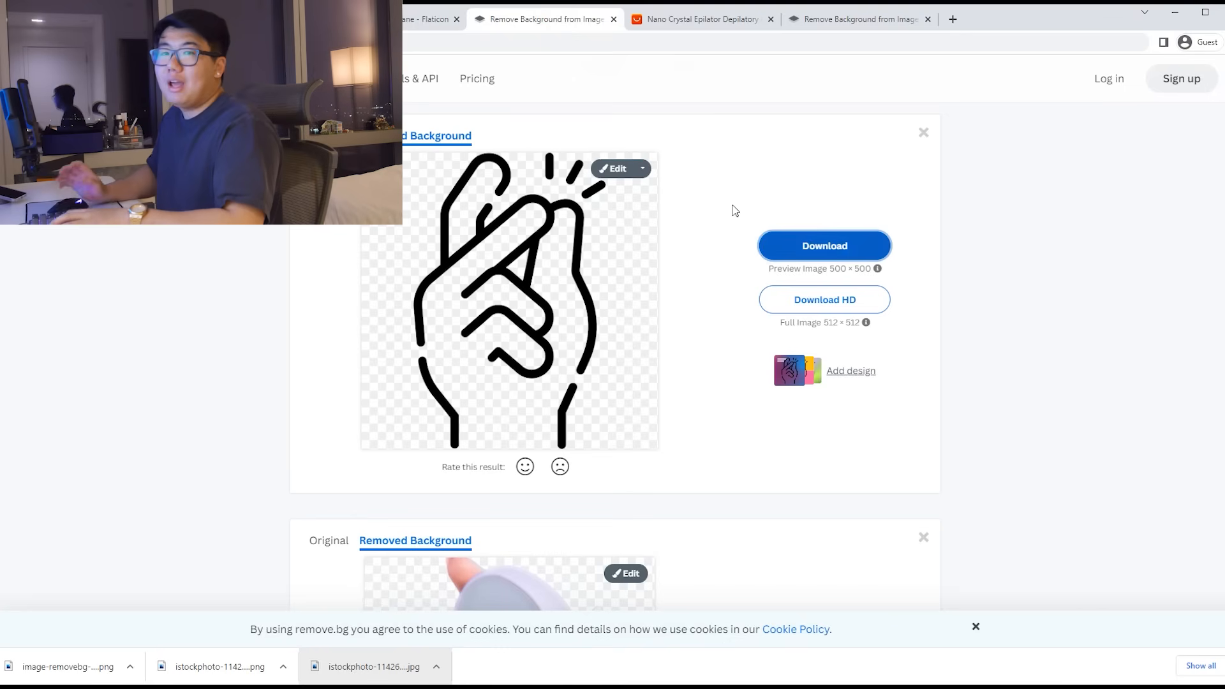
pyautogui.hotkey('ctrl', 'v')
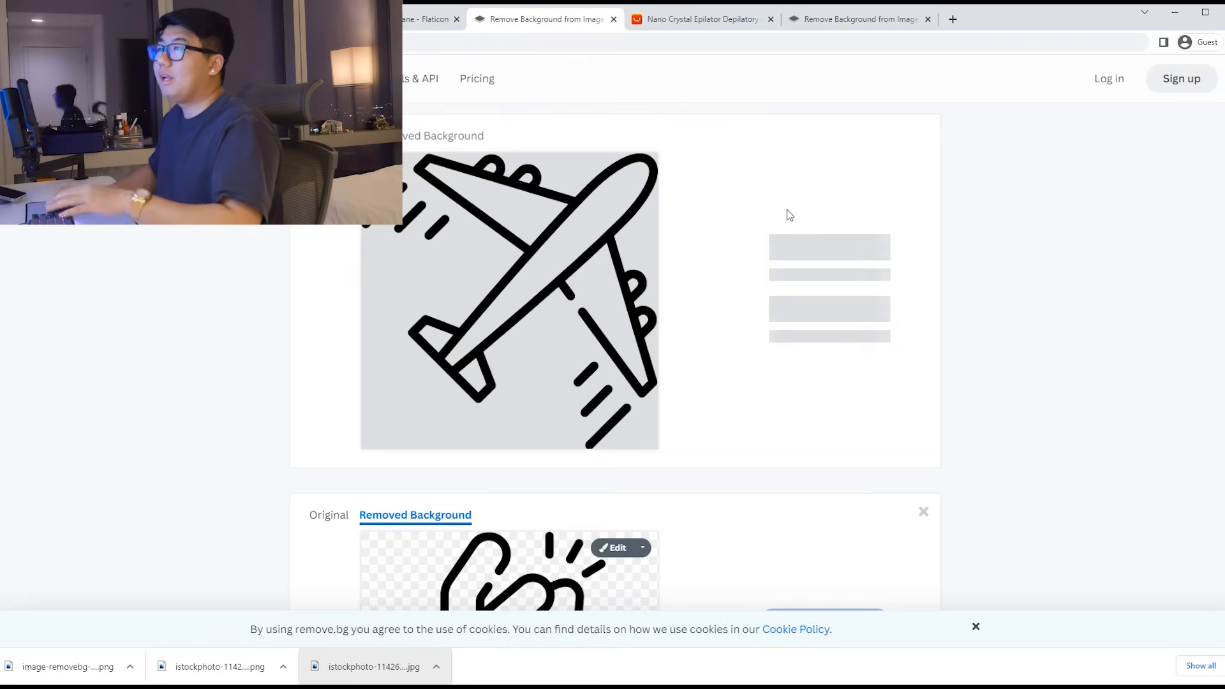
pyautogui.click(811, 243)
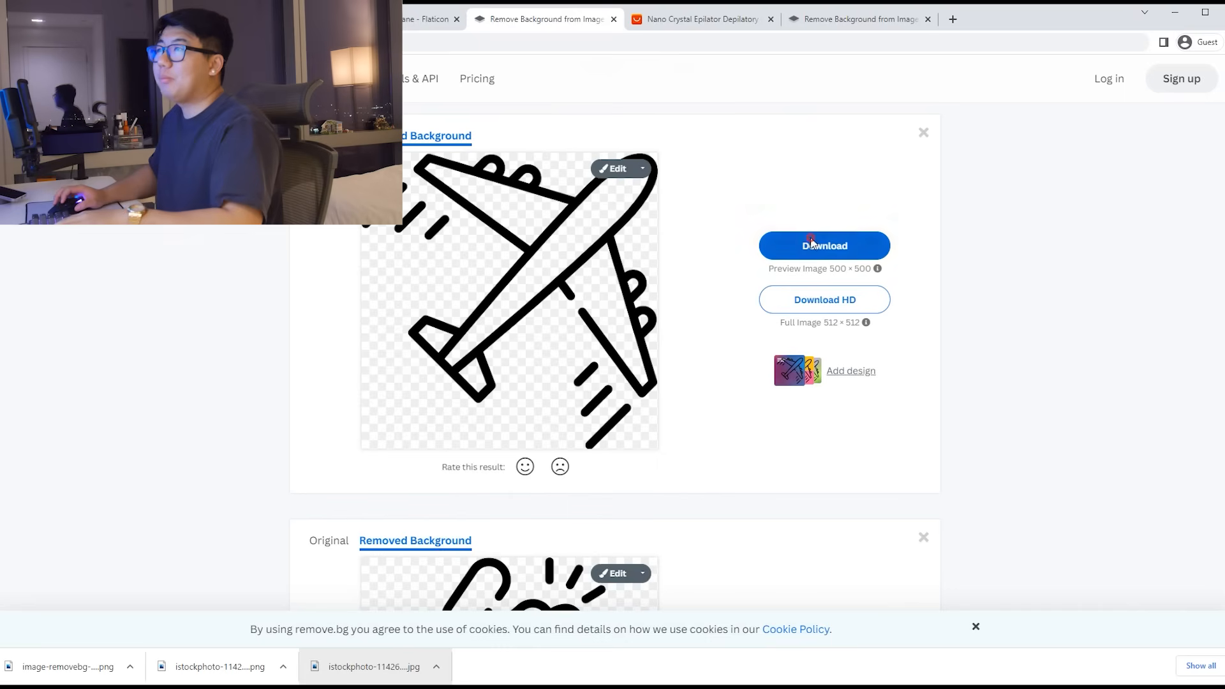
pyautogui.click(77, 19)
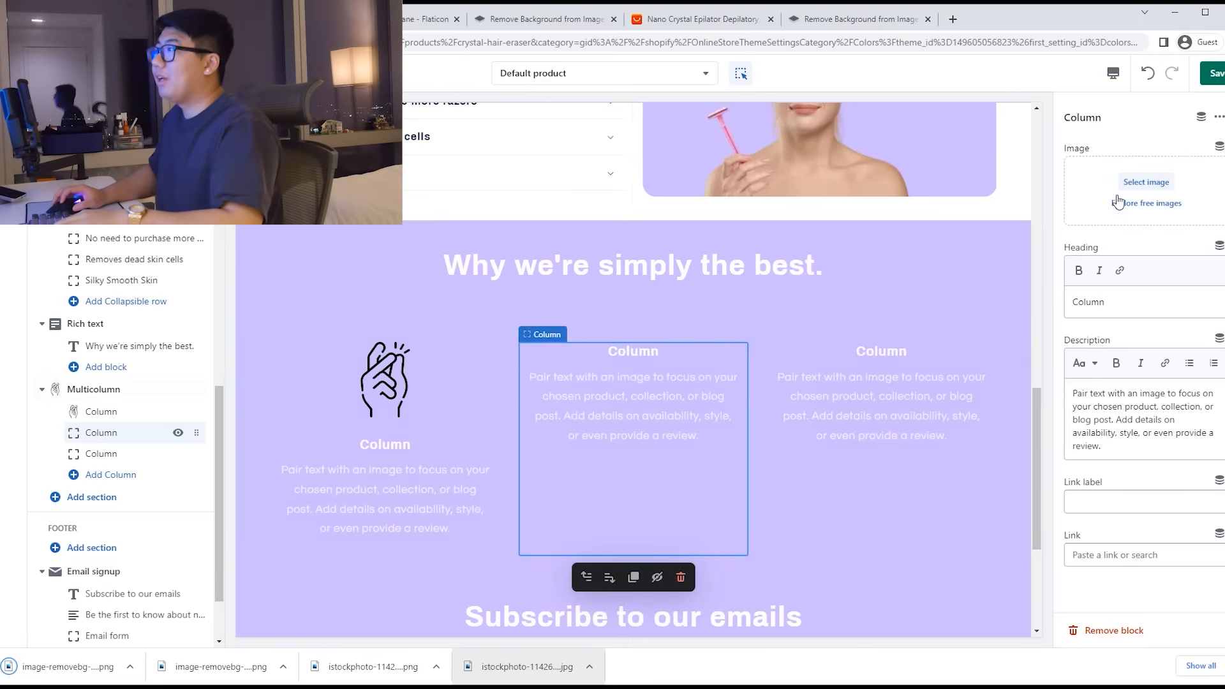
# Step: Upload the newer plane icon file as the middle column's image
pyautogui.click(1146, 182)
pyautogui.click(538, 275)
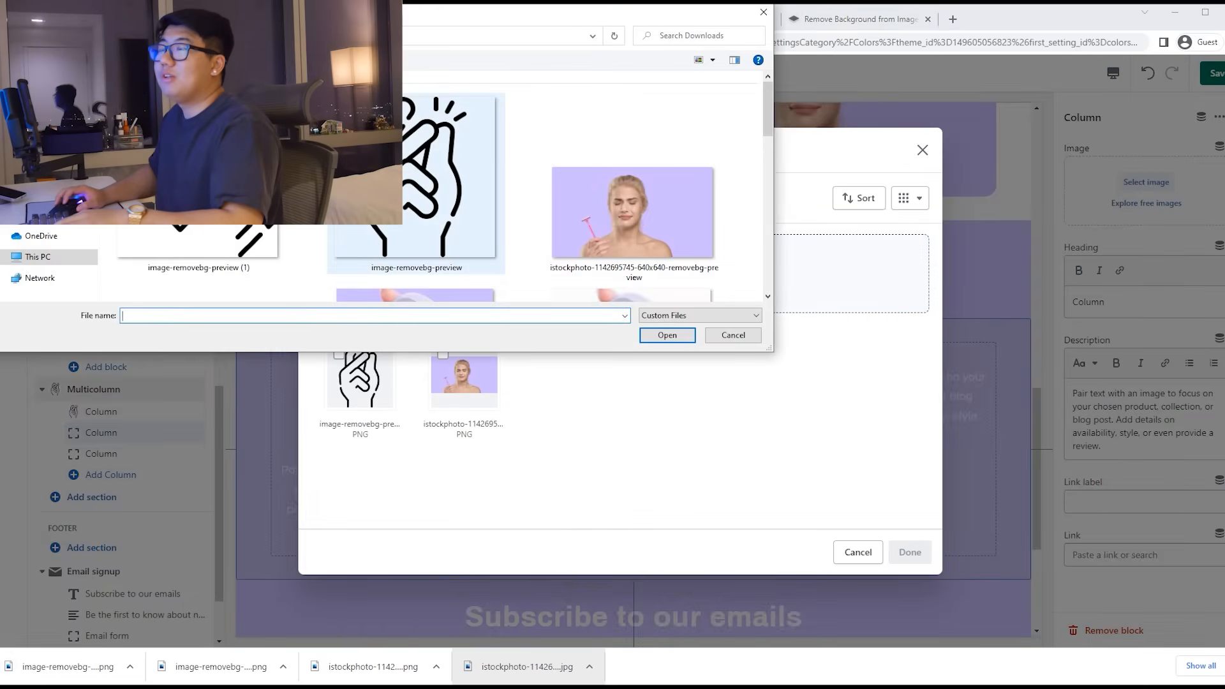
pyautogui.click(450, 220)
pyautogui.click(207, 237)
pyautogui.click(657, 336)
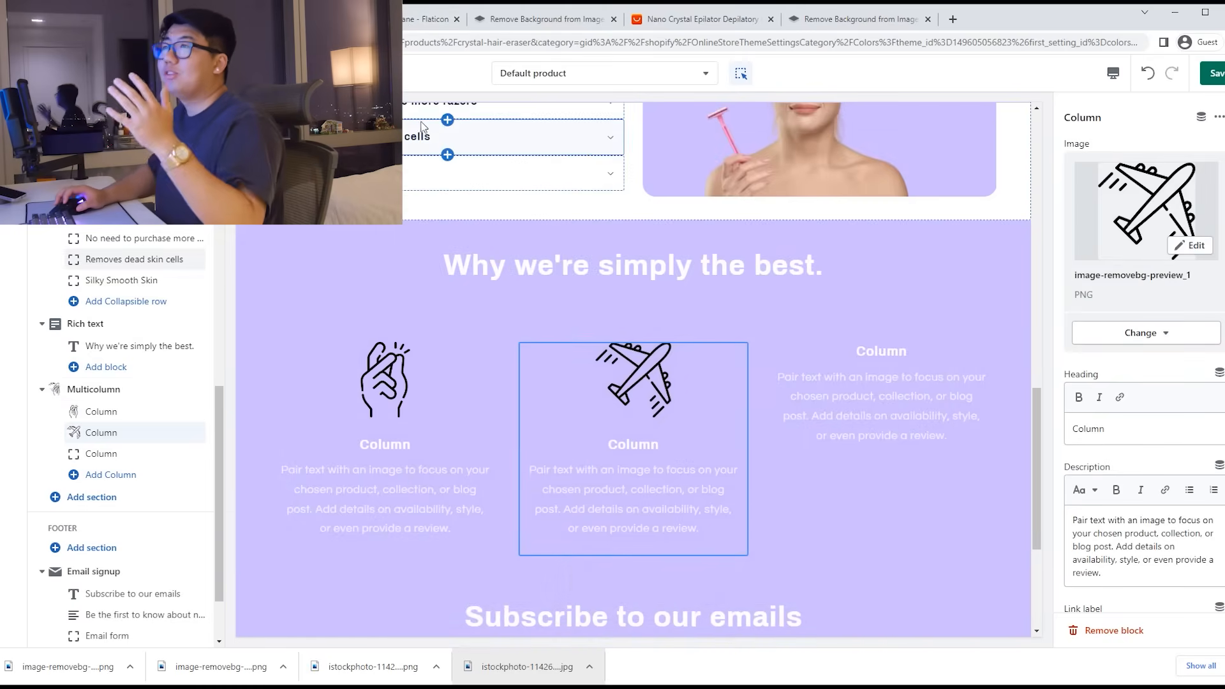
# Step: Find an hourglass icon on Flaticon for 'slow', remove its background with remove.bg and download it
pyautogui.click(390, 19)
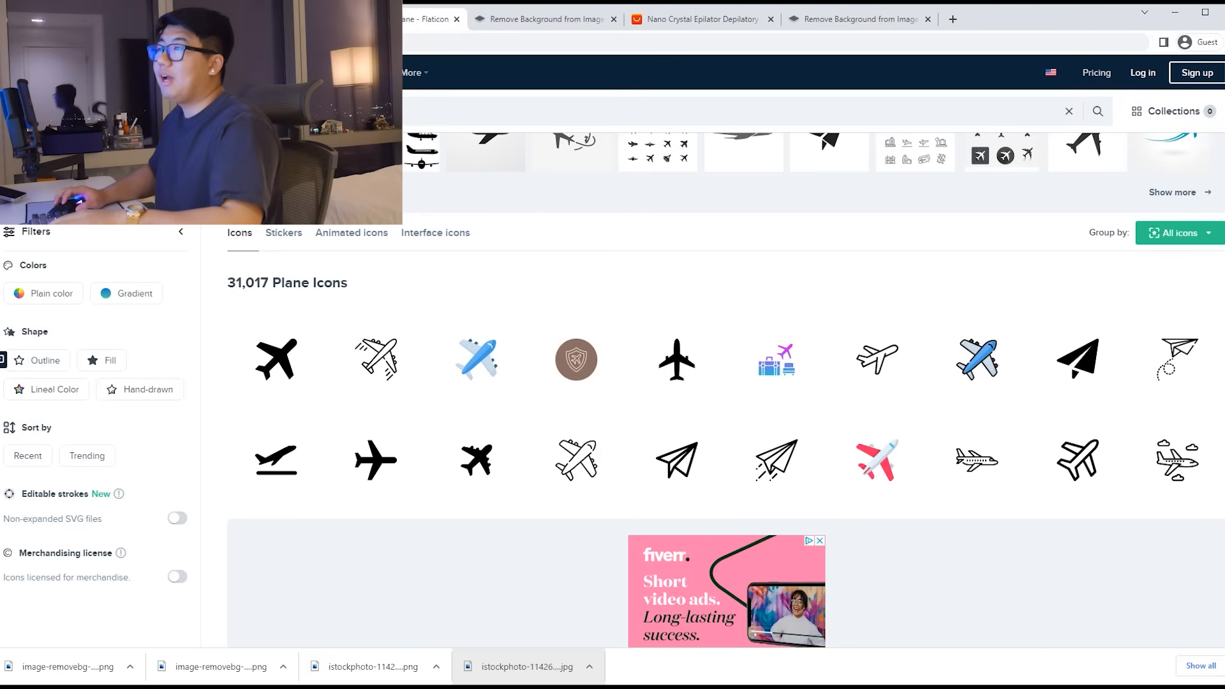
pyautogui.scroll(1, 613, 391)
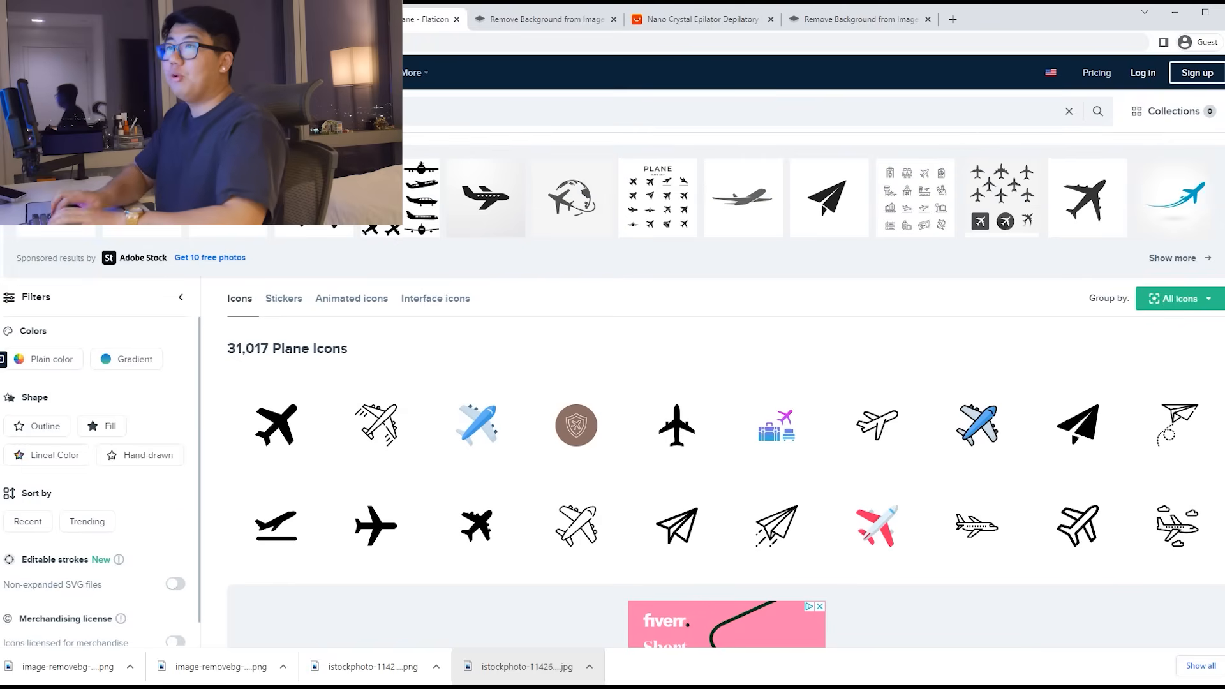
pyautogui.press('Return')
pyautogui.scroll(-1, 515, 369)
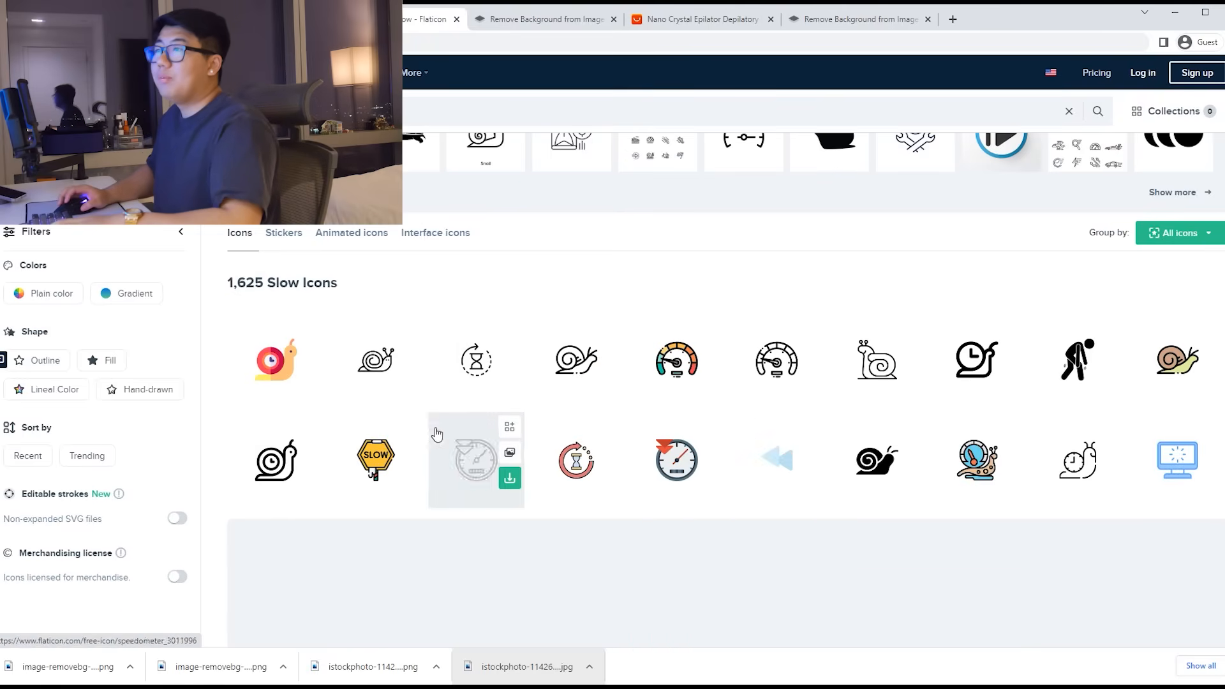
pyautogui.click(509, 352)
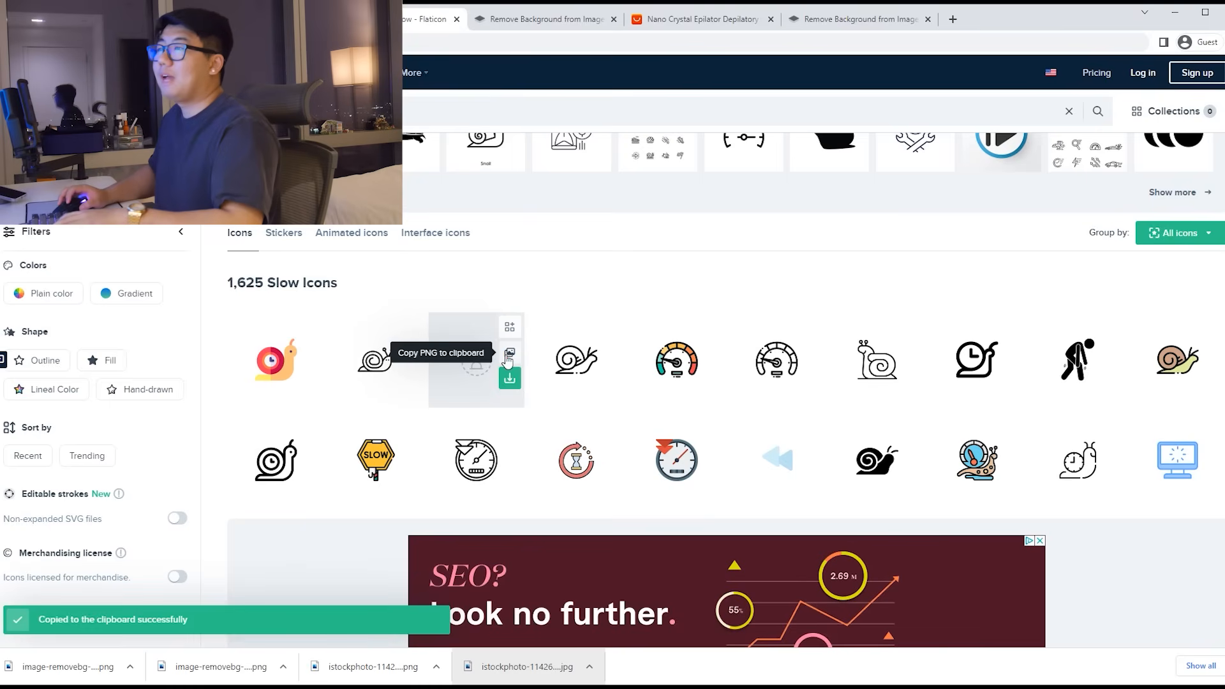
pyautogui.click(536, 19)
pyautogui.hotkey('ctrl', 'v')
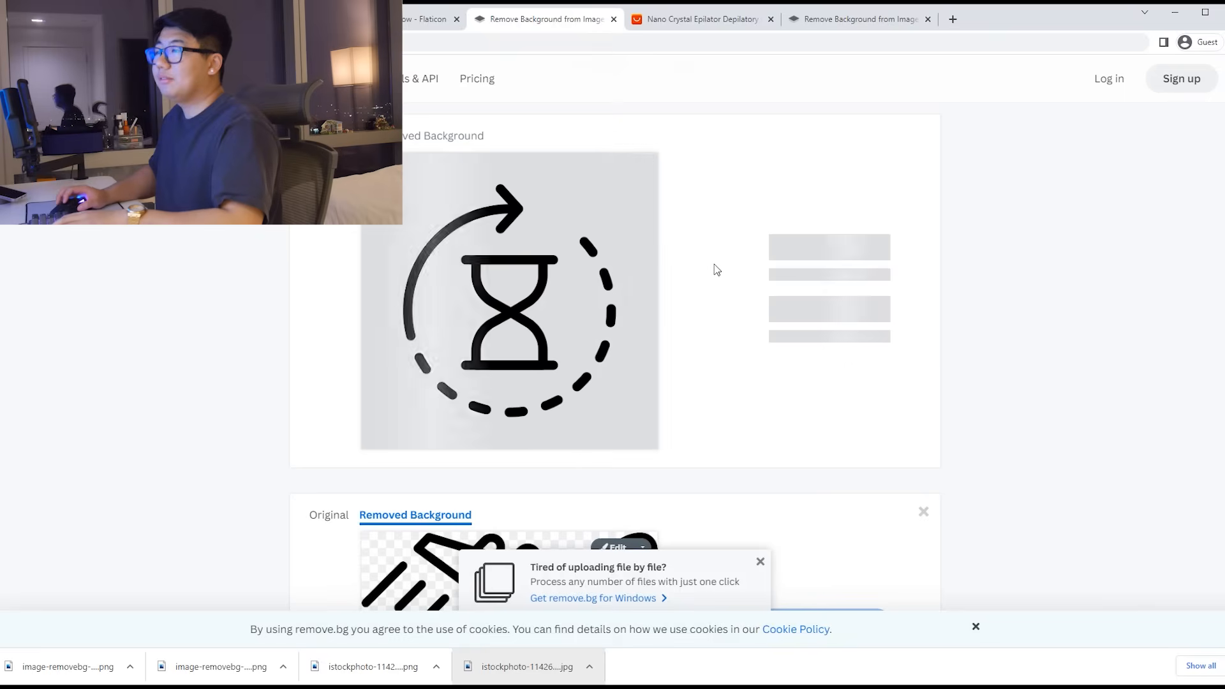
pyautogui.click(824, 245)
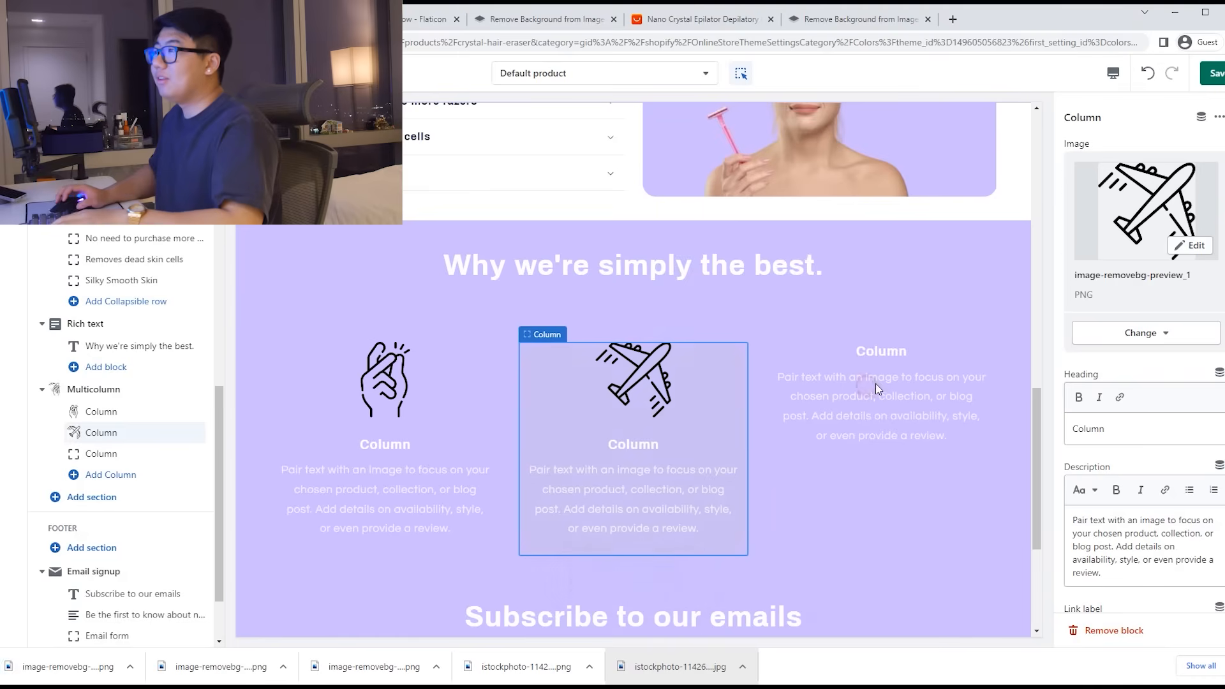
# Step: Upload image-removebg-preview (2) and set it as the third column's image
pyautogui.click(873, 385)
pyautogui.click(1134, 183)
pyautogui.click(568, 376)
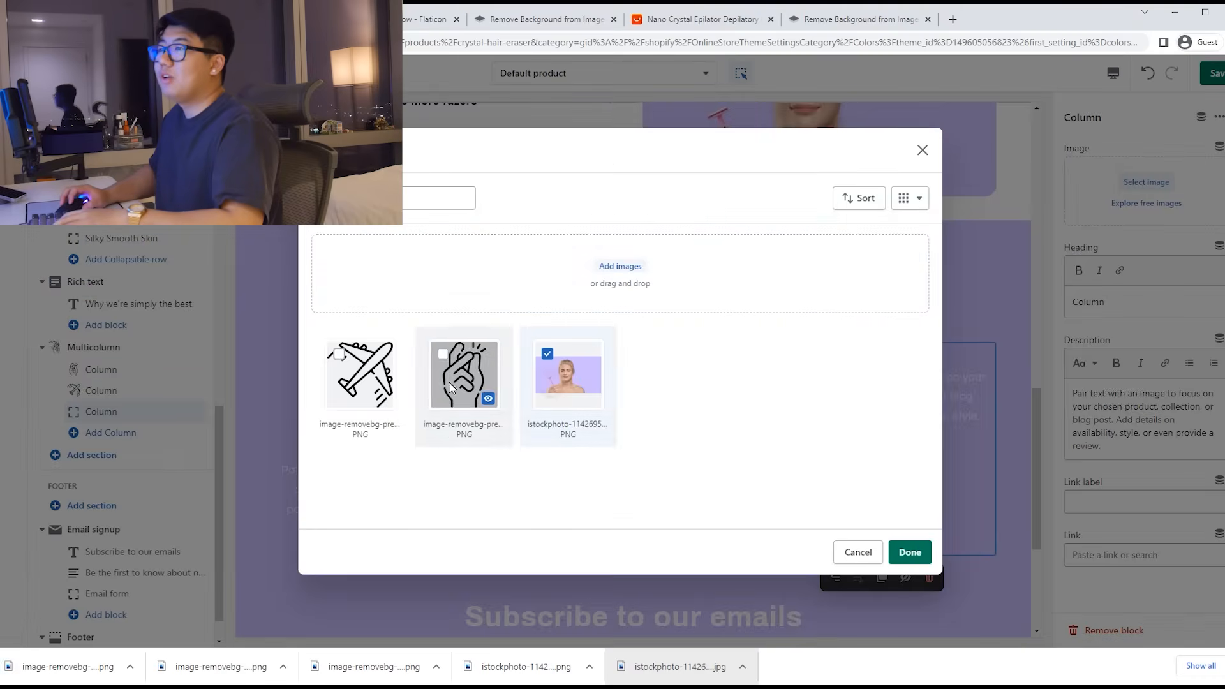
pyautogui.click(365, 282)
pyautogui.click(256, 249)
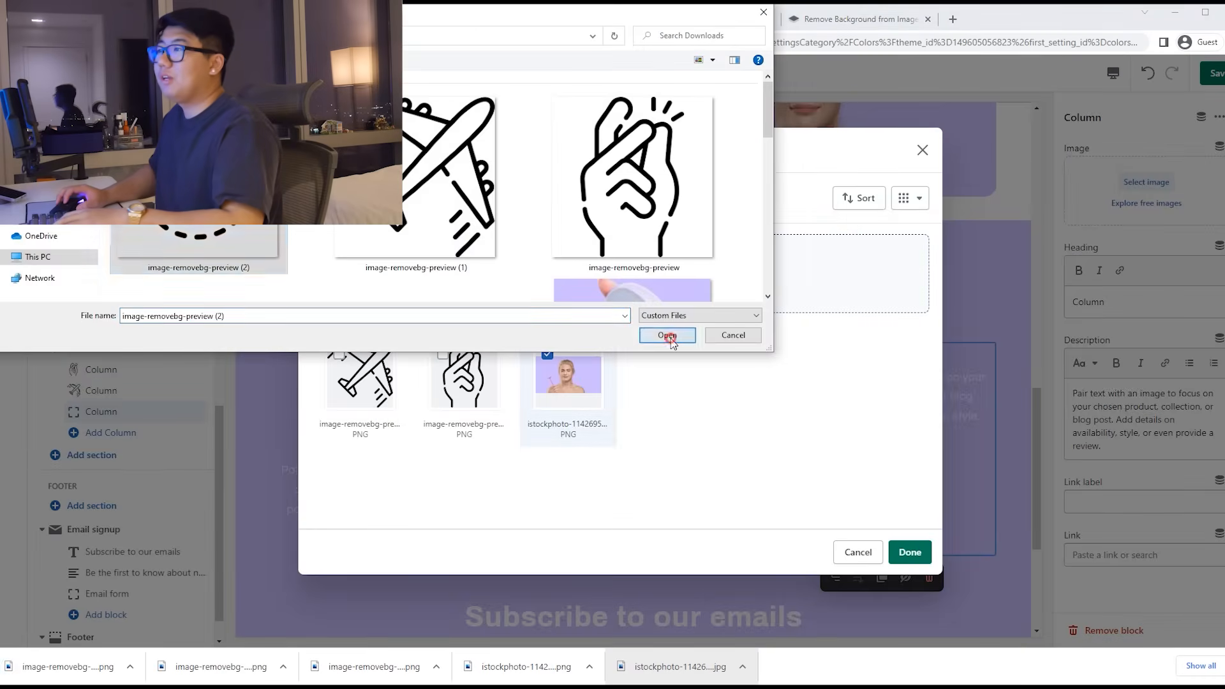
pyautogui.click(659, 330)
pyautogui.click(910, 552)
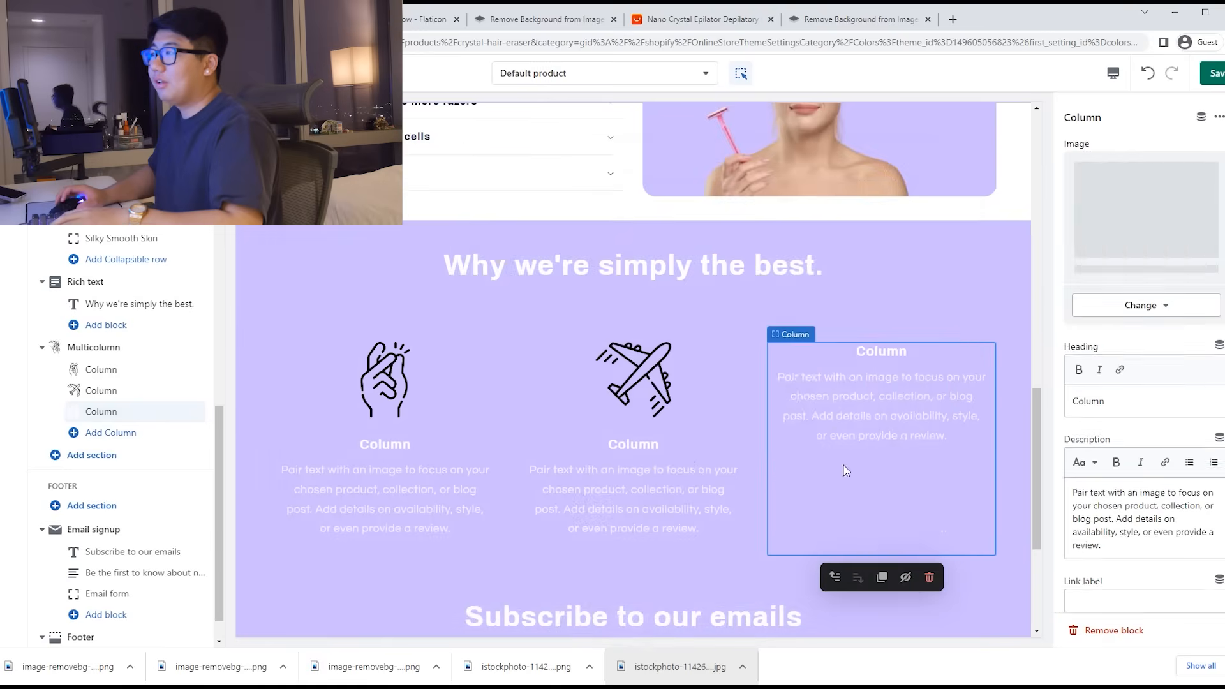
pyautogui.click(415, 467)
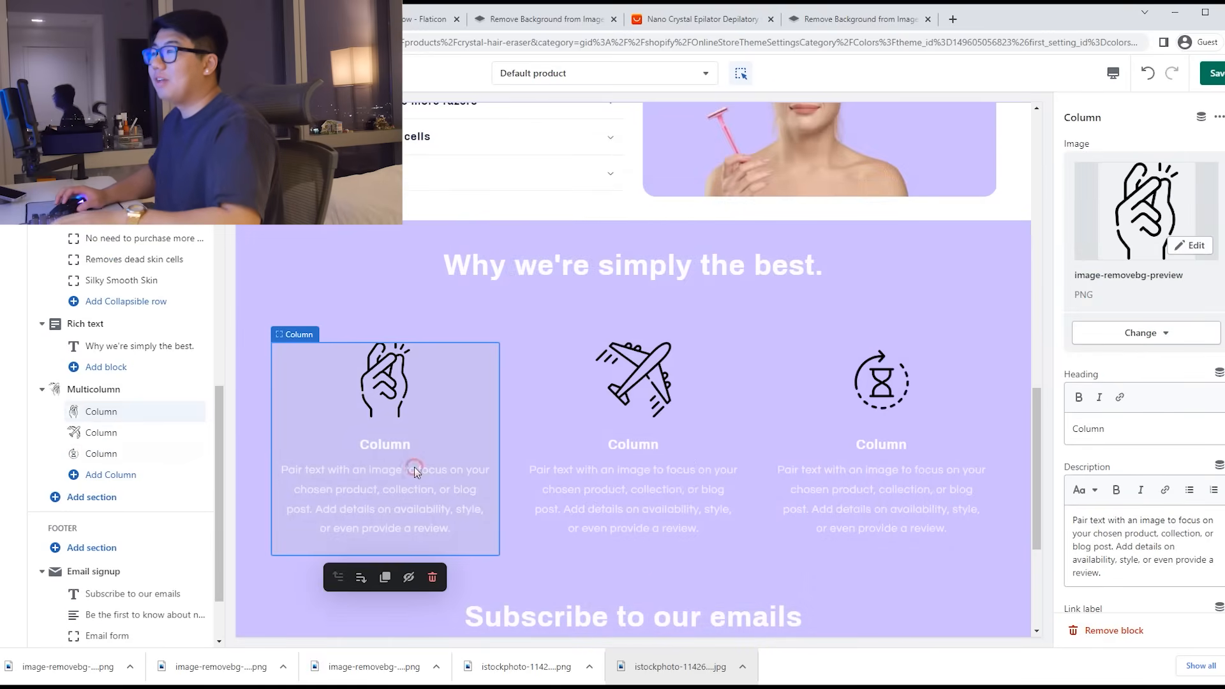
# Step: Retitle the first column 'Easy to use' and clear its placeholder description
pyautogui.moveTo(1113, 430); pyautogui.dragTo(1040, 439)
pyautogui.press('BackSpace')
pyautogui.write('Ea')
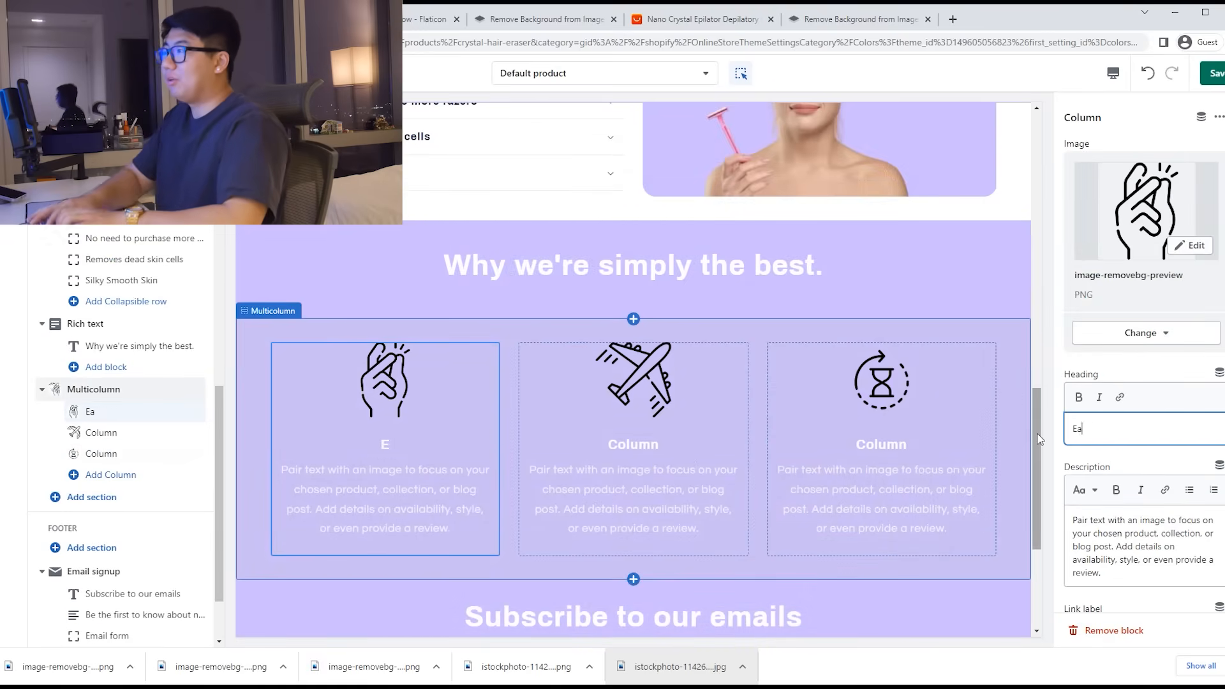
pyautogui.write('sy to use')
pyautogui.tripleClick(1130, 540)
pyautogui.press('BackSpace')
pyautogui.scroll(-1, 778, 518)
# Step: Retitle the airplane column 'Travel Size' and clear its description
pyautogui.click(673, 416)
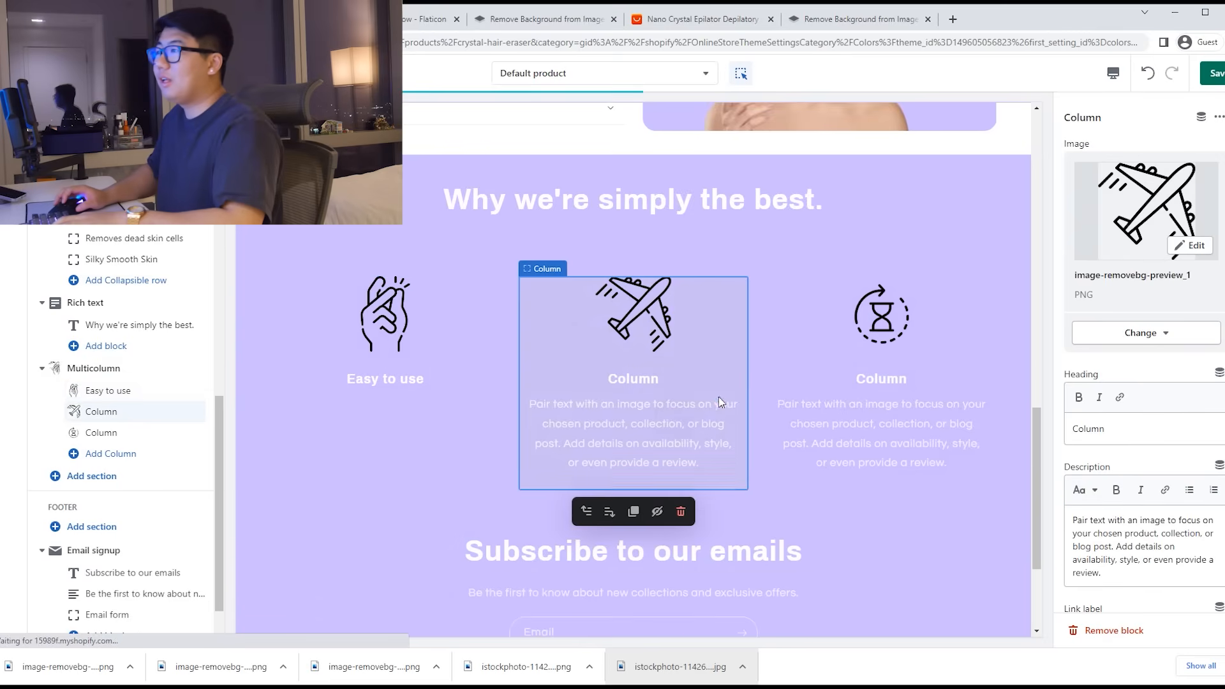
pyautogui.moveTo(1117, 429); pyautogui.dragTo(1043, 427)
pyautogui.write('Travel Size')
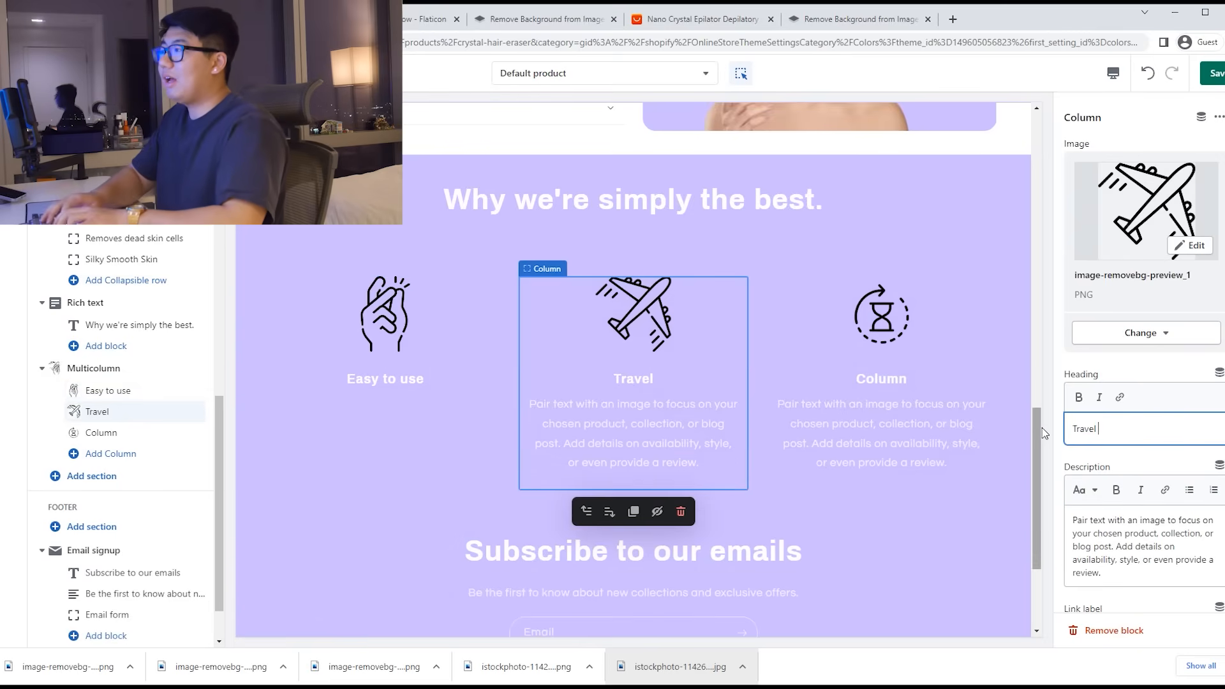
pyautogui.tripleClick(1097, 553)
pyautogui.press('BackSpace')
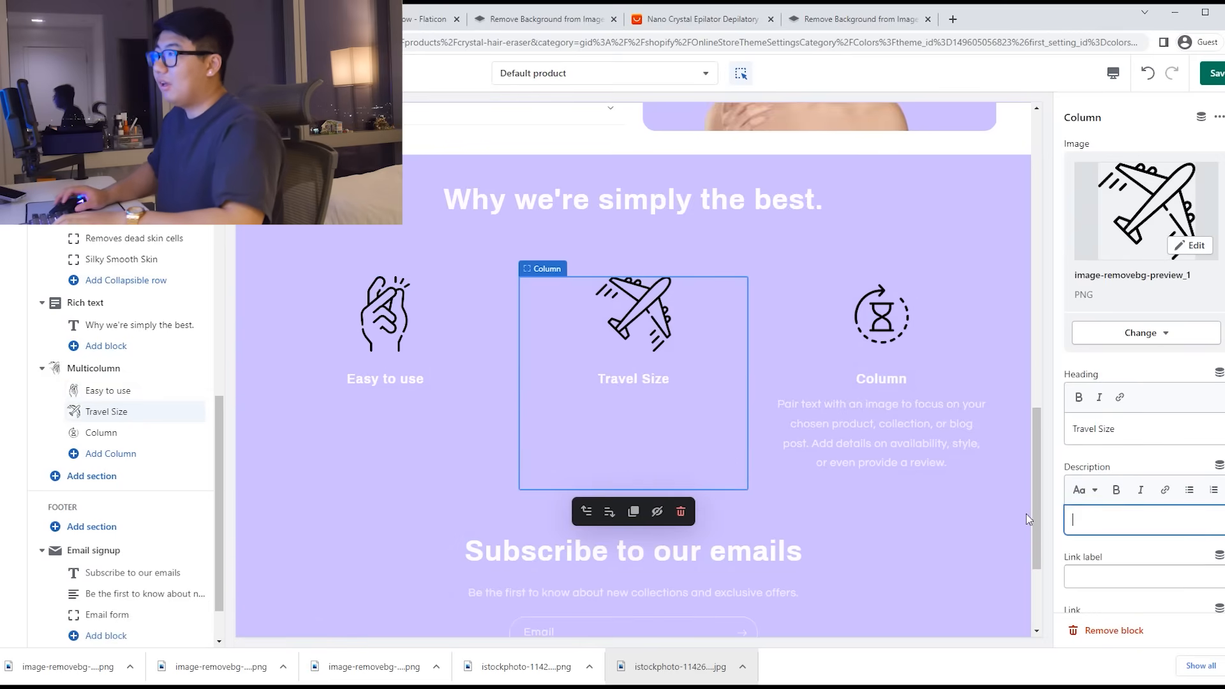
# Step: Head the hourglass column 'Slow down hair growth' and clear its description
pyautogui.click(939, 434)
pyautogui.doubleClick(1118, 436)
pyautogui.write('Slow')
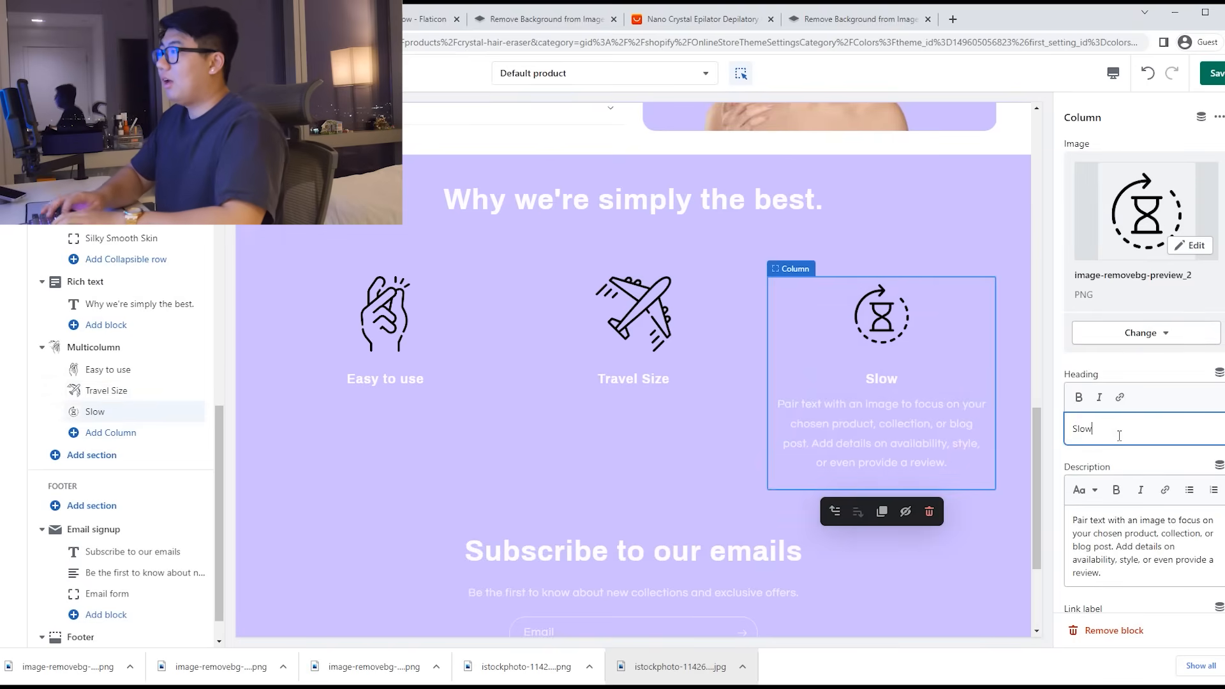
pyautogui.write(' down hair grow')
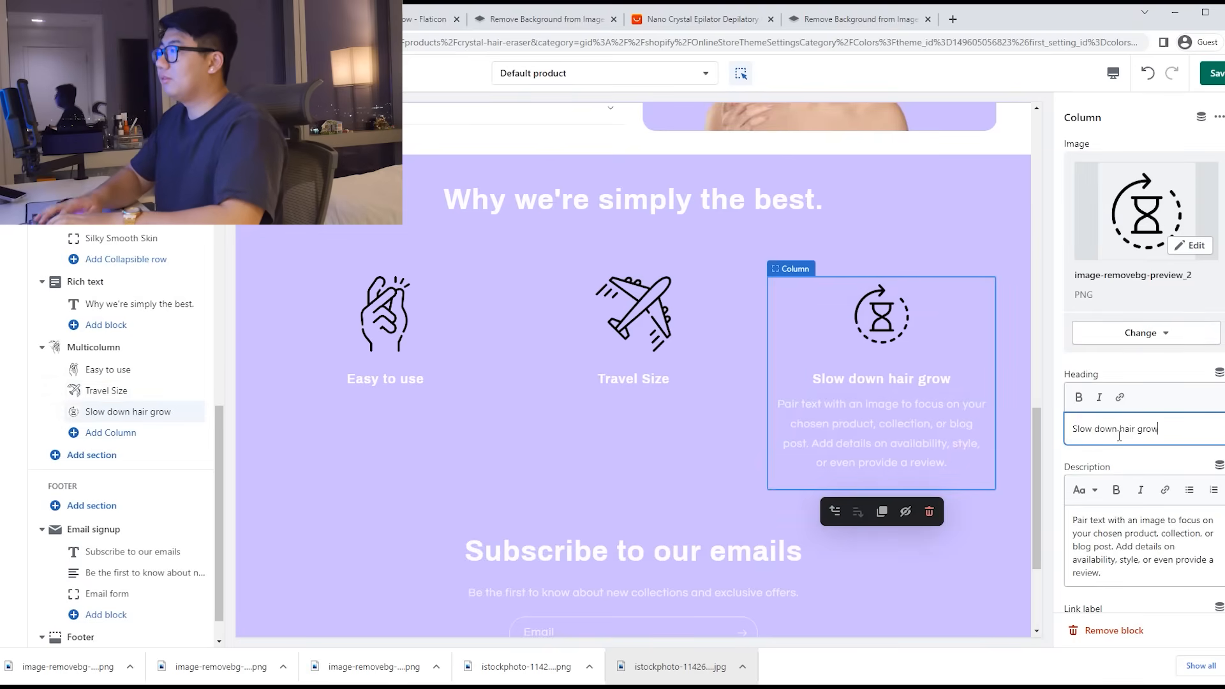
pyautogui.write('th')
pyautogui.tripleClick(1137, 537)
pyautogui.press('BackSpace')
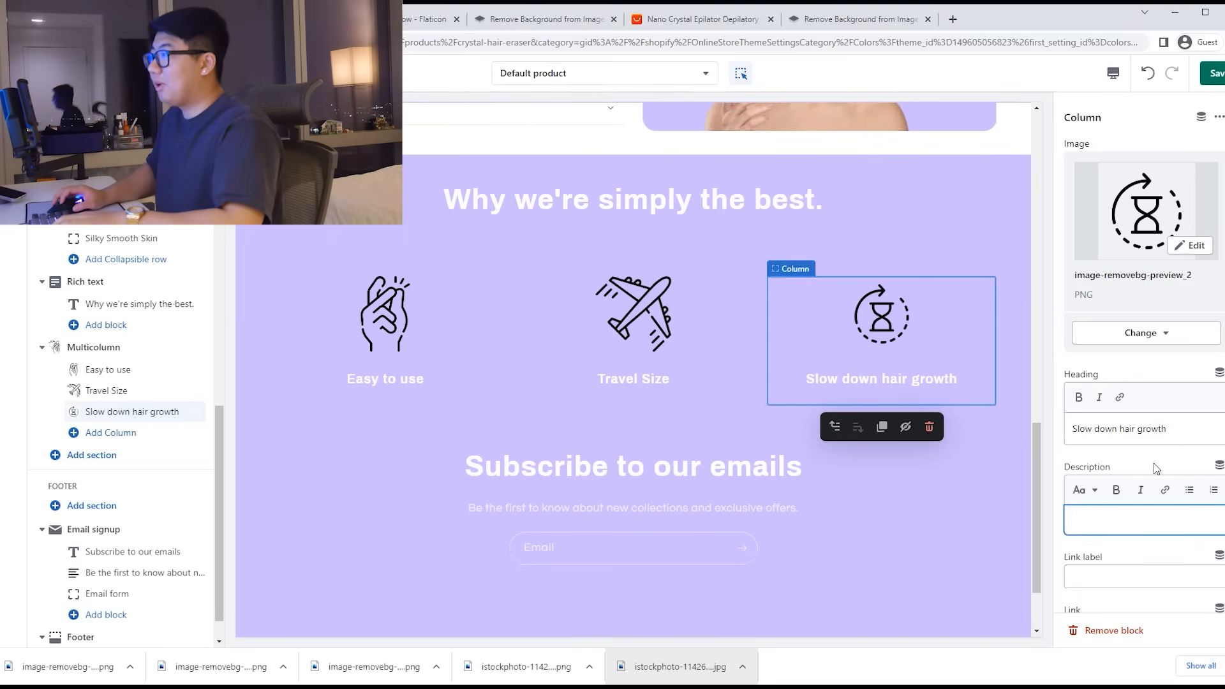
# Step: Capitalise the third column heading to 'Slow Down Hair Growth'
pyautogui.click(1095, 429)
pyautogui.press('Right')
pyautogui.press('BackSpace')
pyautogui.write('D')
pyautogui.press('Right')
pyautogui.press('Right')
pyautogui.press('Right')
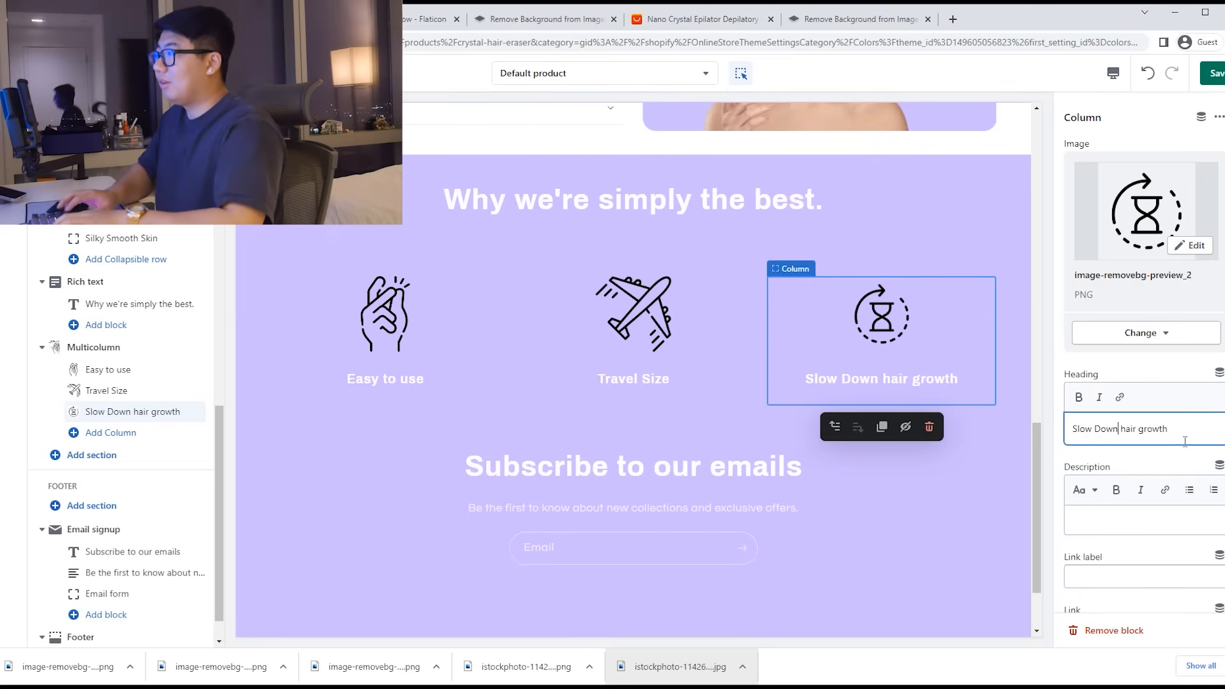
pyautogui.press('BackSpace')
pyautogui.write('H')
pyautogui.press('Right')
pyautogui.press('Right')
pyautogui.press('Right')
pyautogui.press('Right')
pyautogui.press('Right')
pyautogui.press('BackSpace')
pyautogui.write('G')
pyautogui.scroll(1, 813, 345)
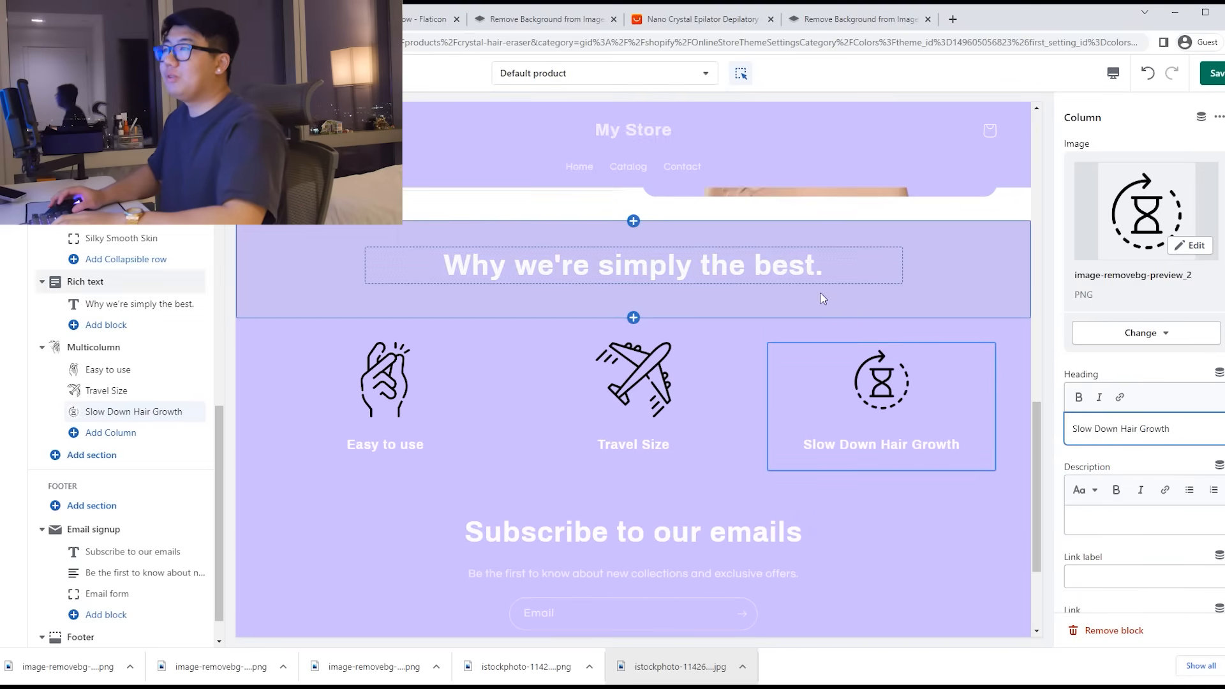
# Step: Insert an Image with text section under the Multicolumn icons and delete its placeholder button
pyautogui.scroll(-1, 154, 438)
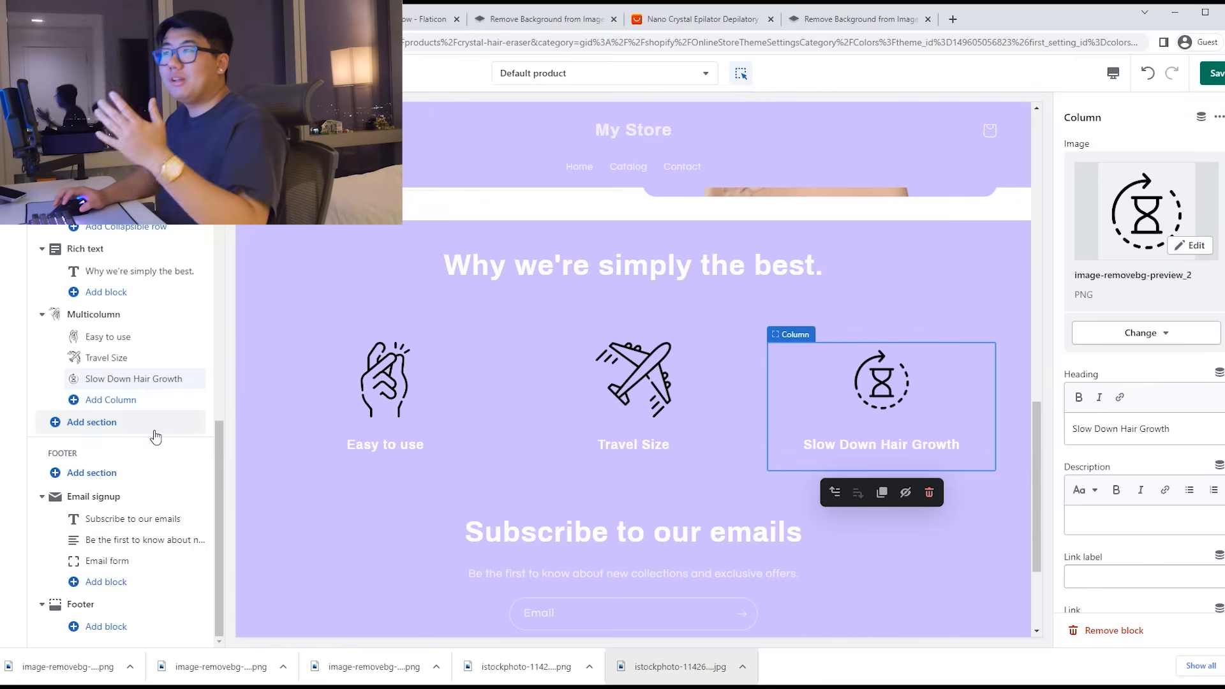
pyautogui.scroll(15, 678, 480)
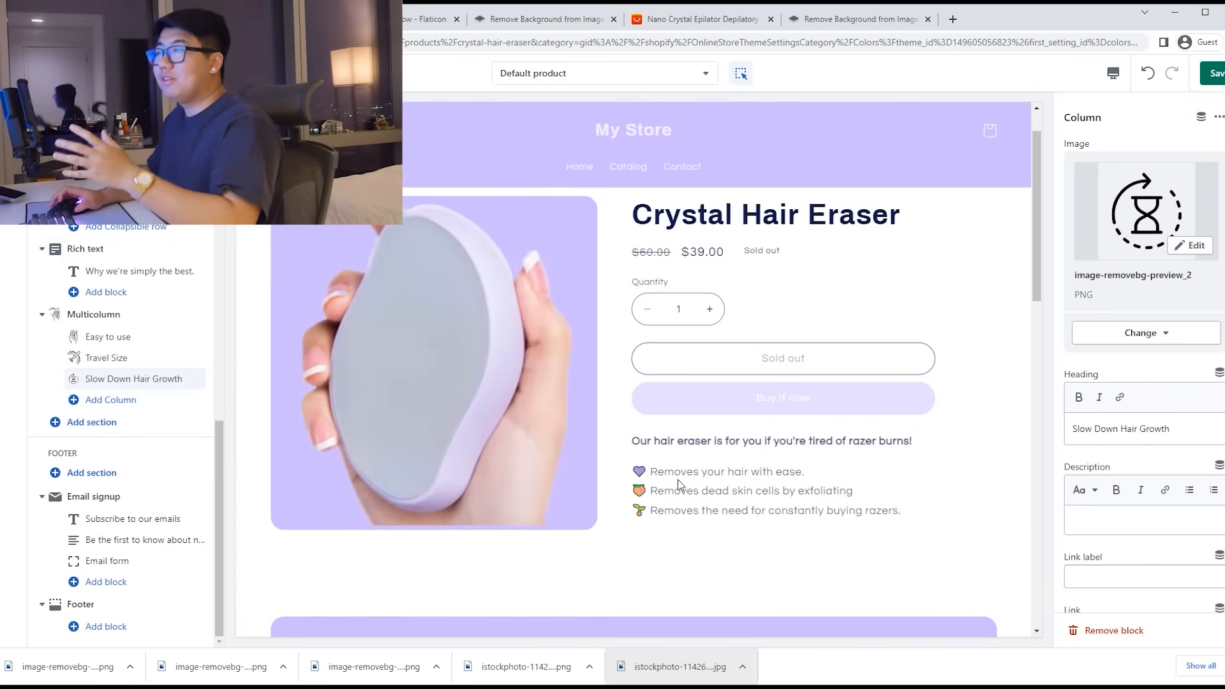
pyautogui.scroll(-15, 678, 479)
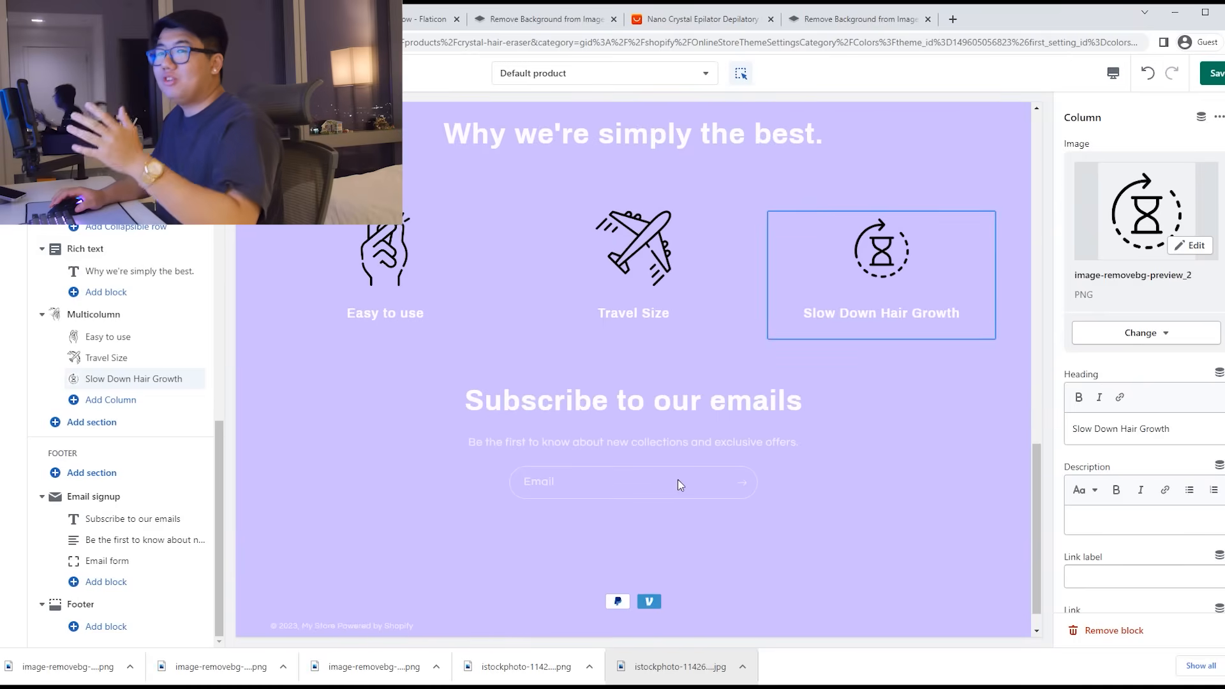
pyautogui.click(111, 429)
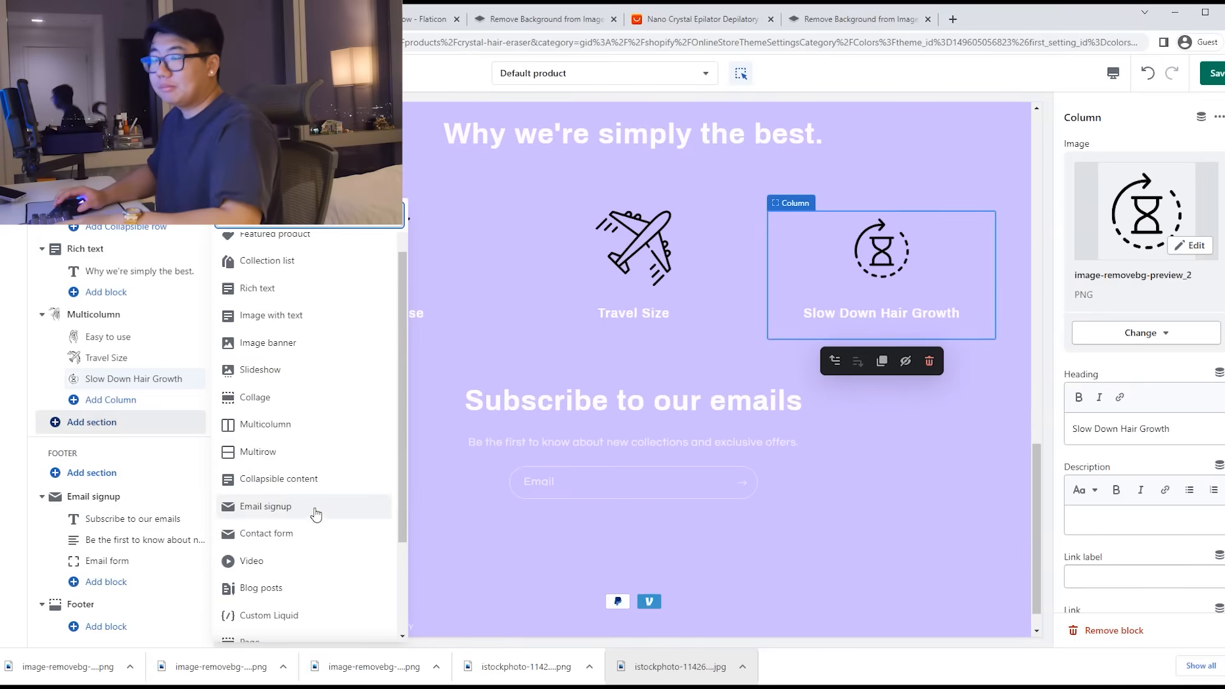
pyautogui.click(288, 315)
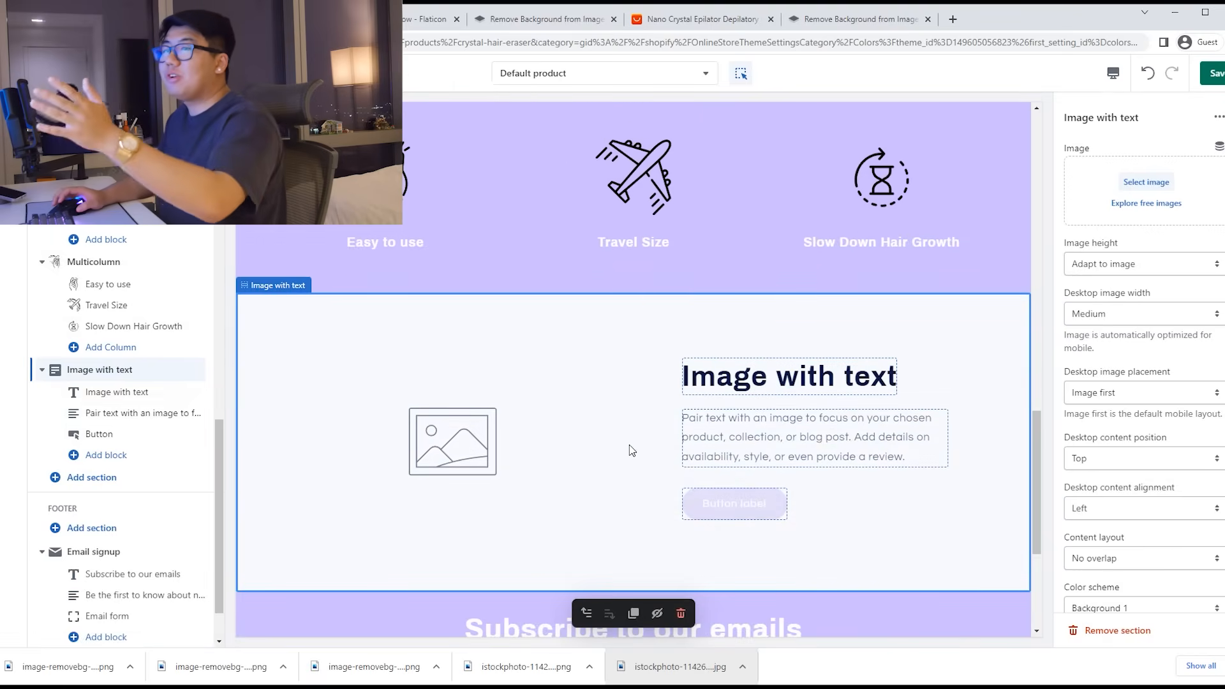
pyautogui.click(766, 500)
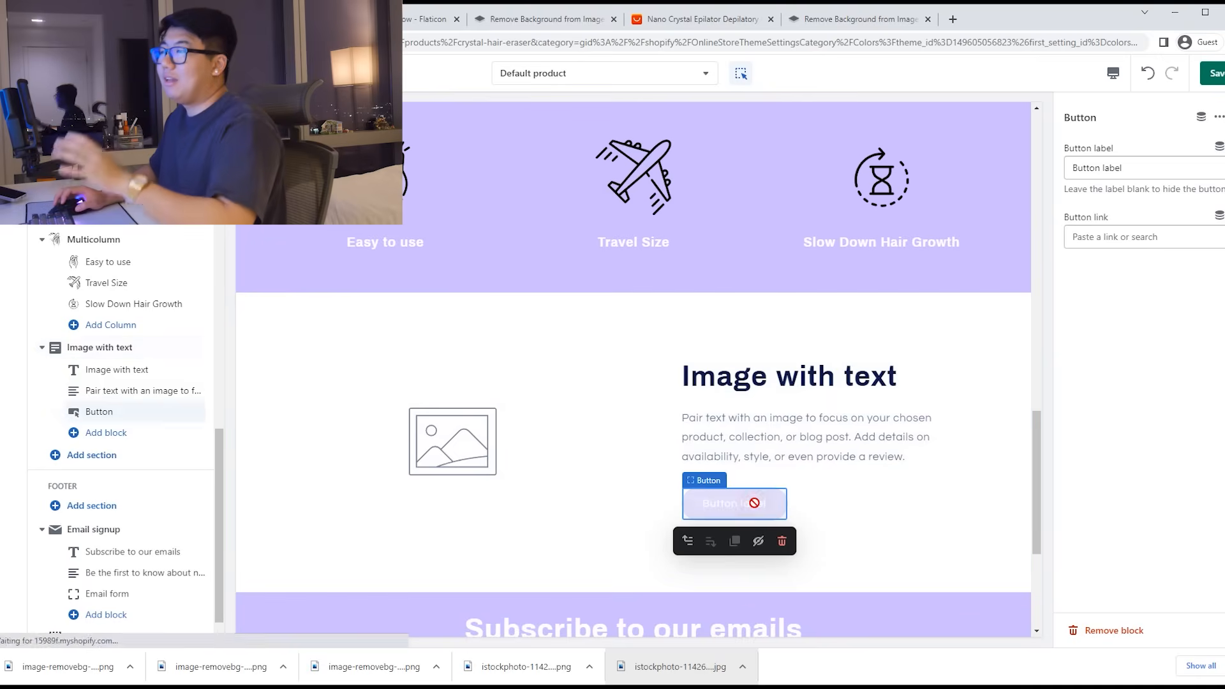
pyautogui.click(779, 539)
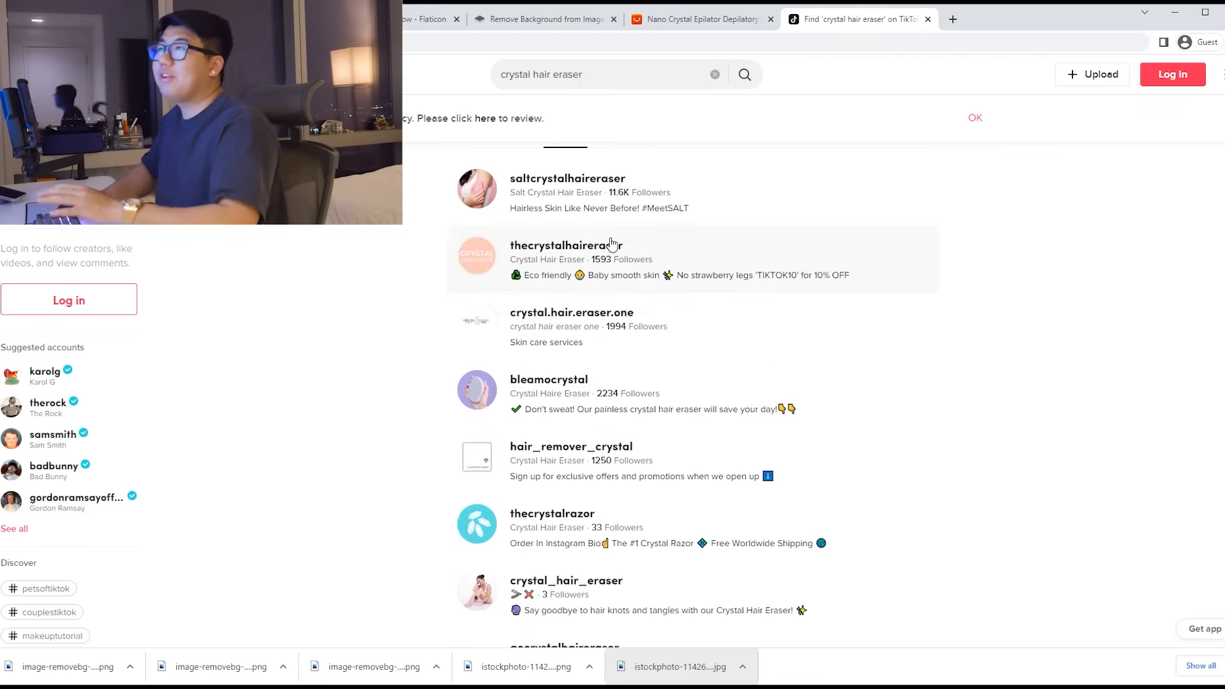
# Step: Dismiss the privacy banner and open more 'crystal hair eraser' results, reaching the login prompt
pyautogui.click(969, 119)
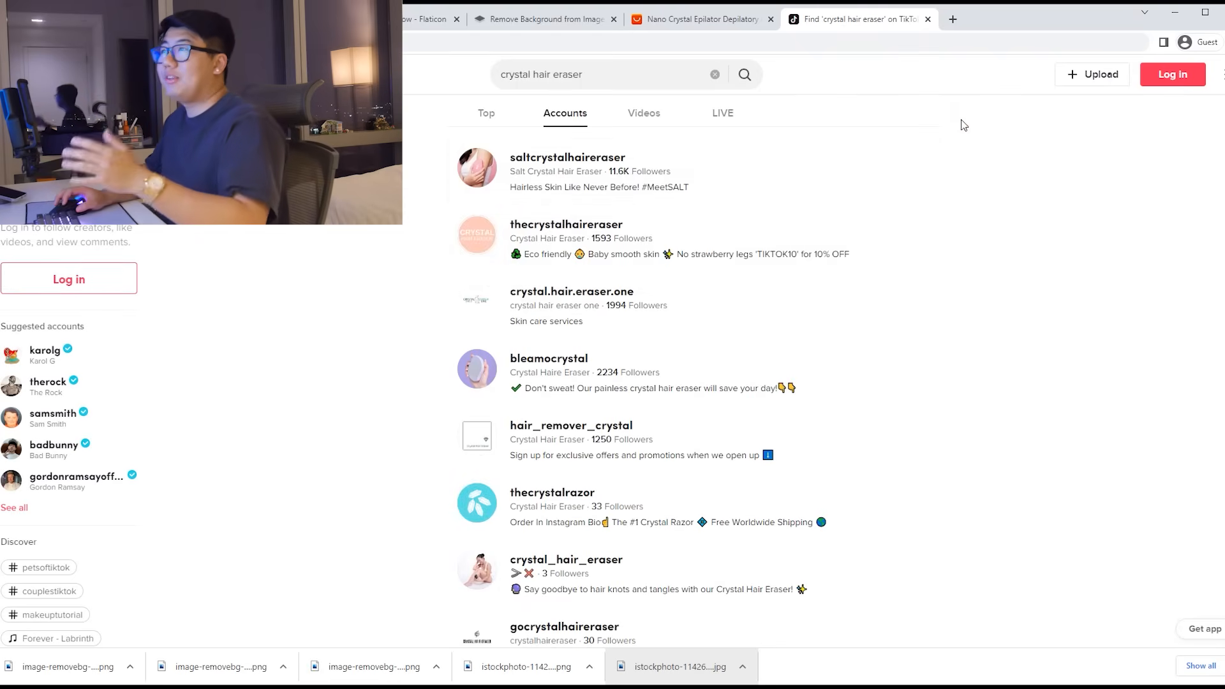
pyautogui.click(646, 120)
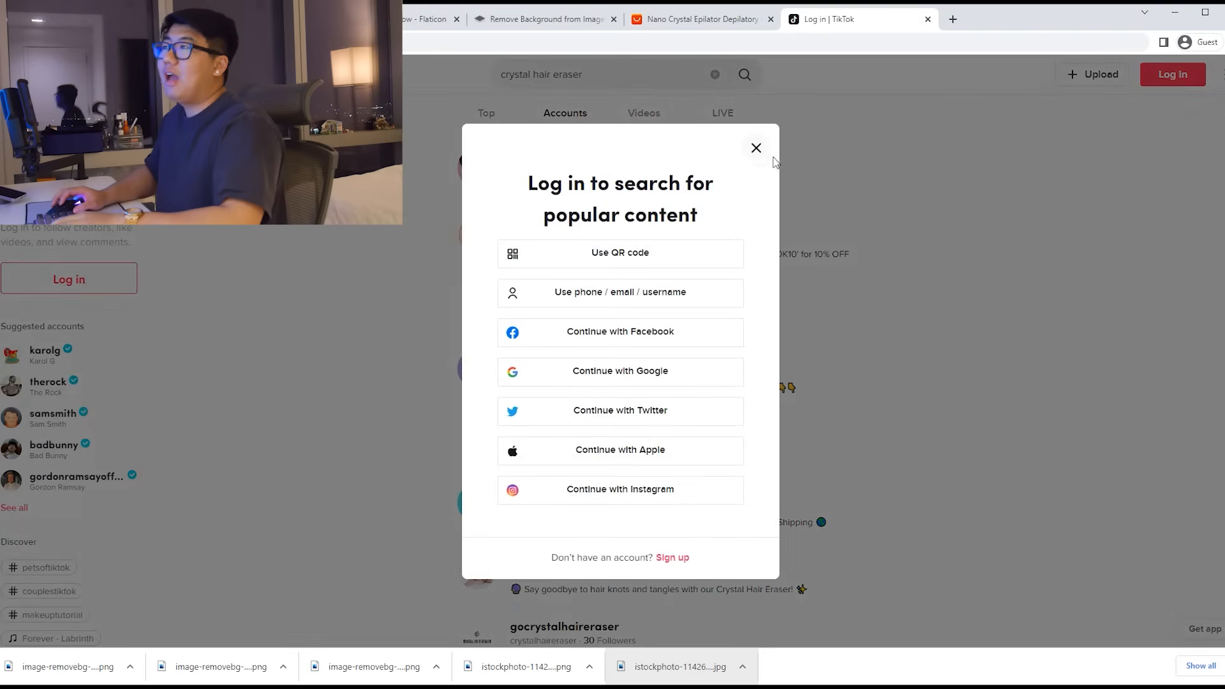
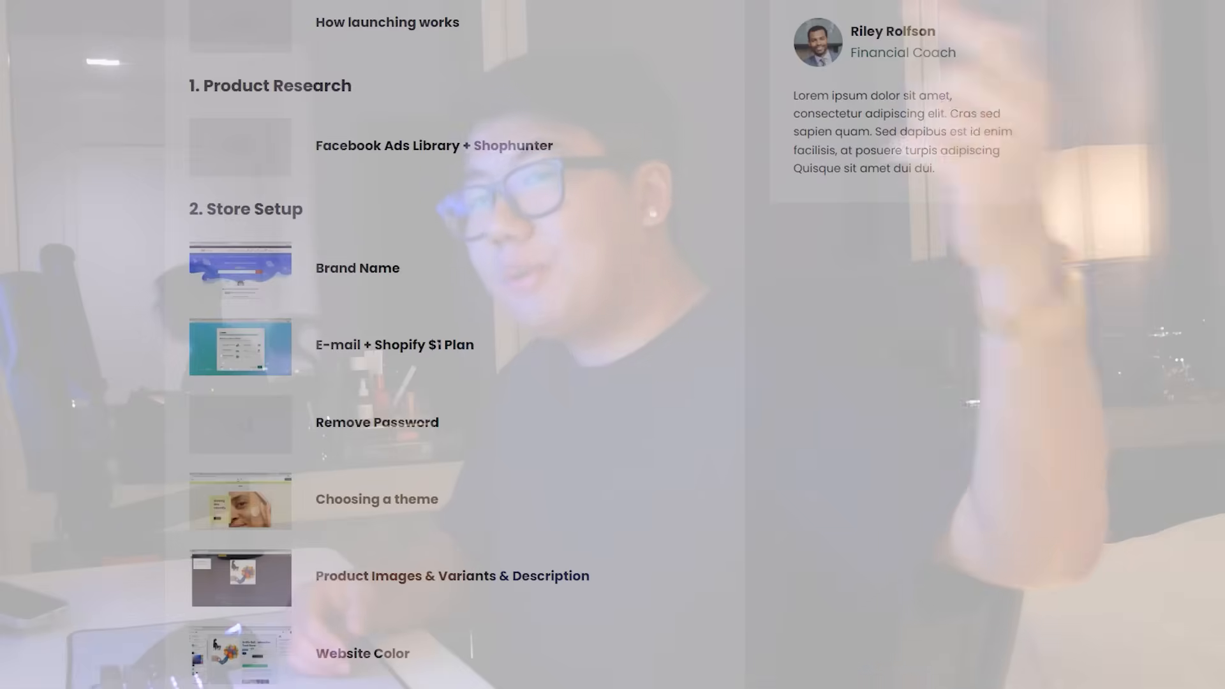
# Step: Browse the 'crystal hair eraser' search results and load more videos
pyautogui.scroll(4, 972, 412)
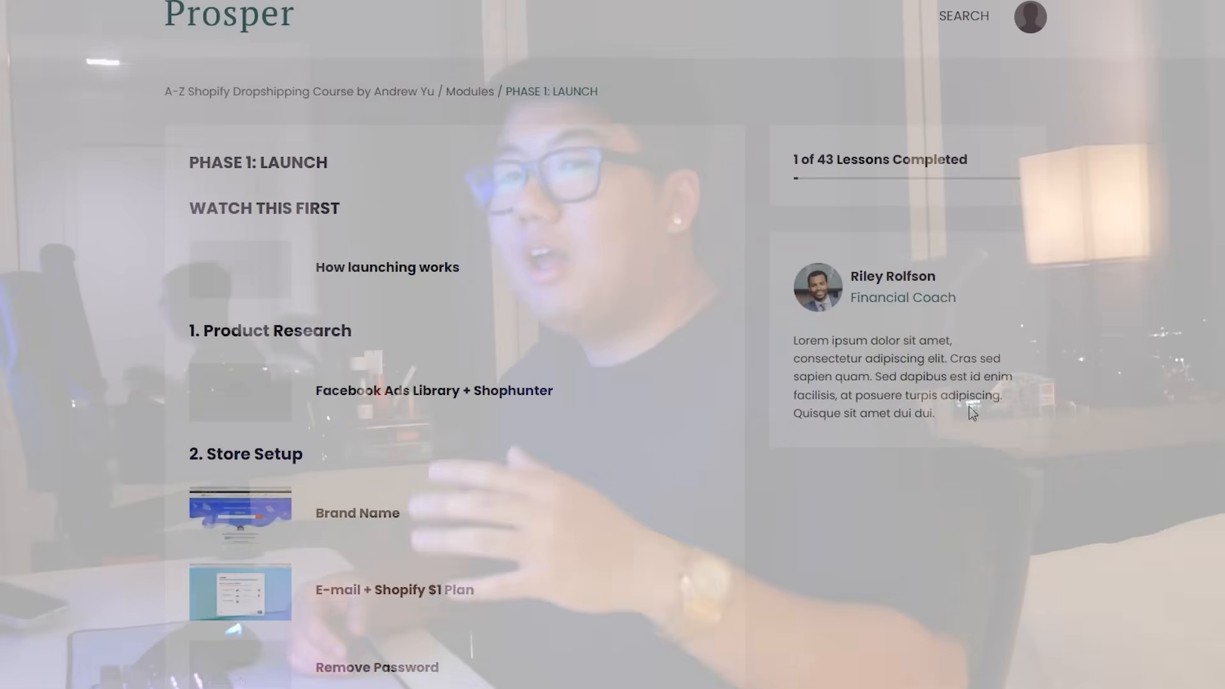
pyautogui.scroll(-9, 709, 413)
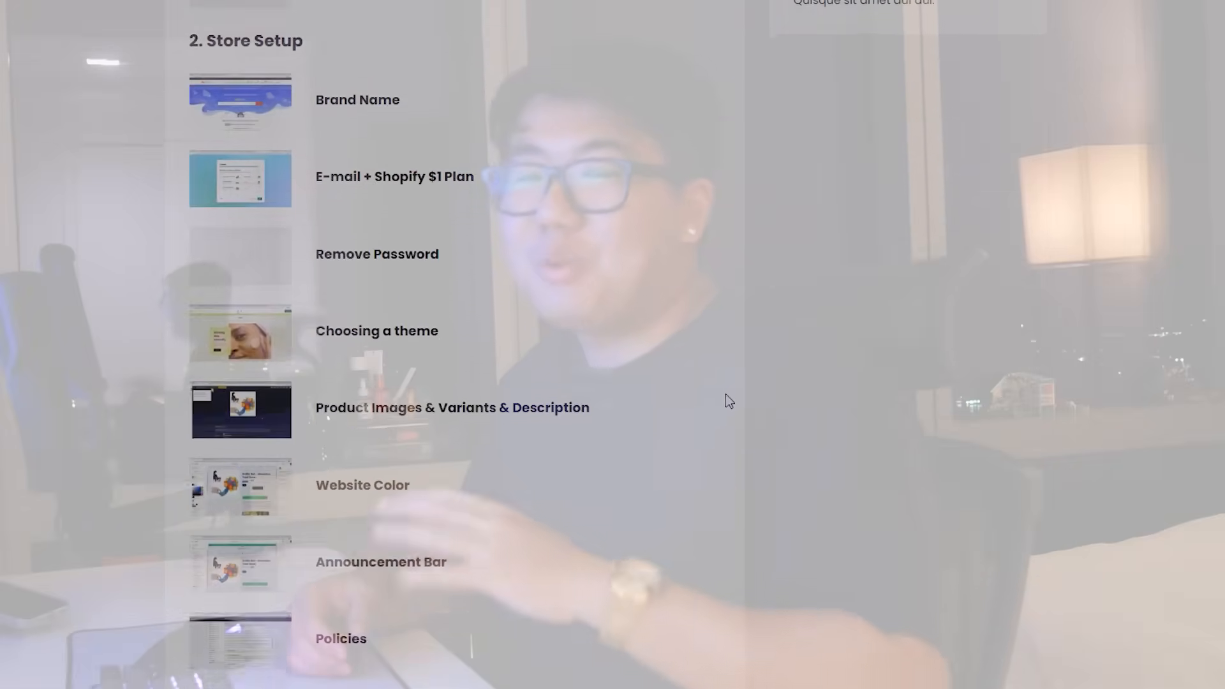
pyautogui.scroll(-10, 725, 395)
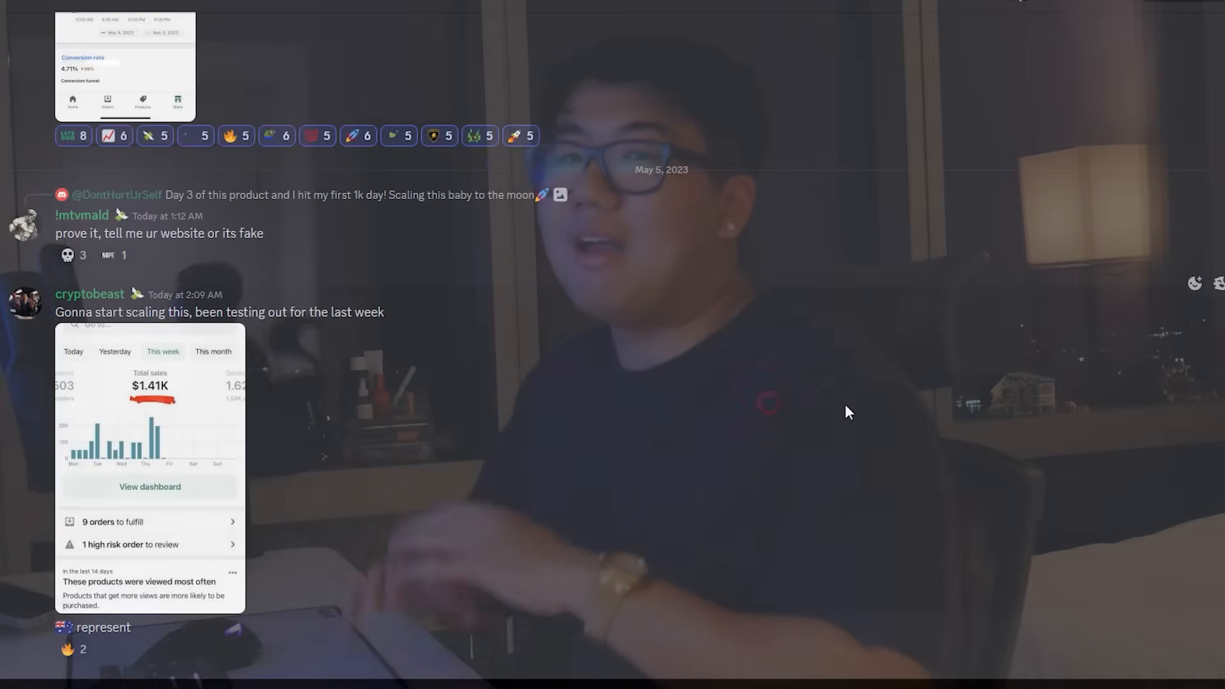
pyautogui.scroll(3, 845, 404)
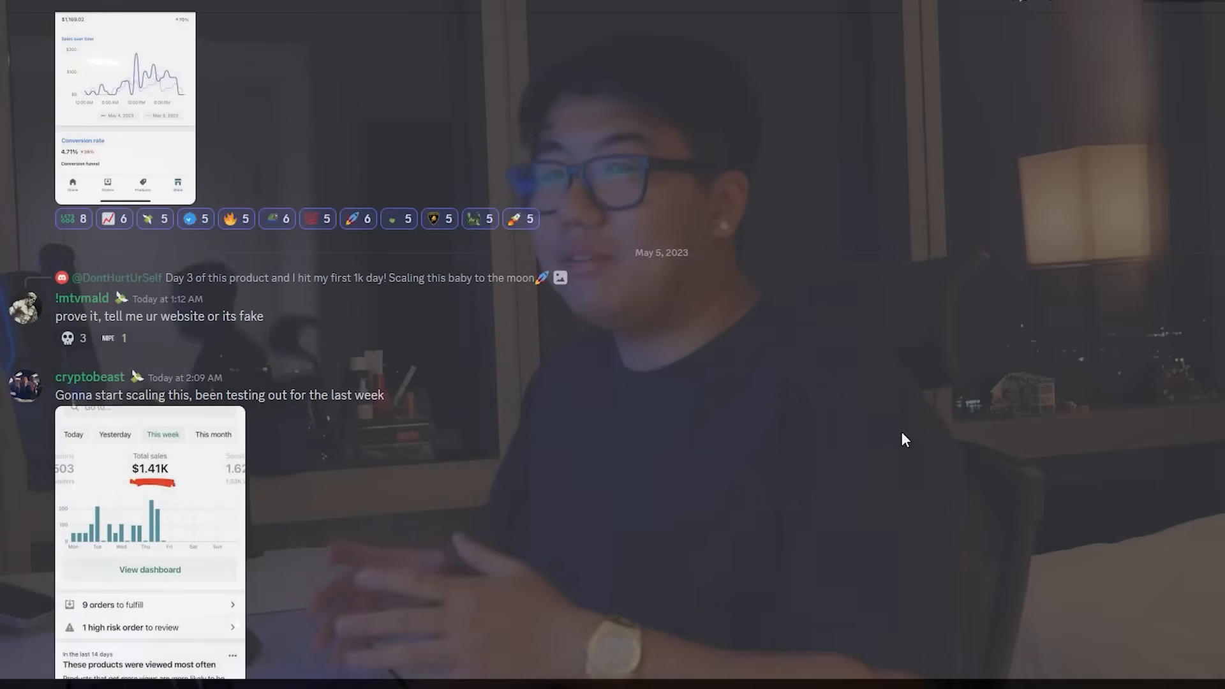
pyautogui.scroll(10, 907, 437)
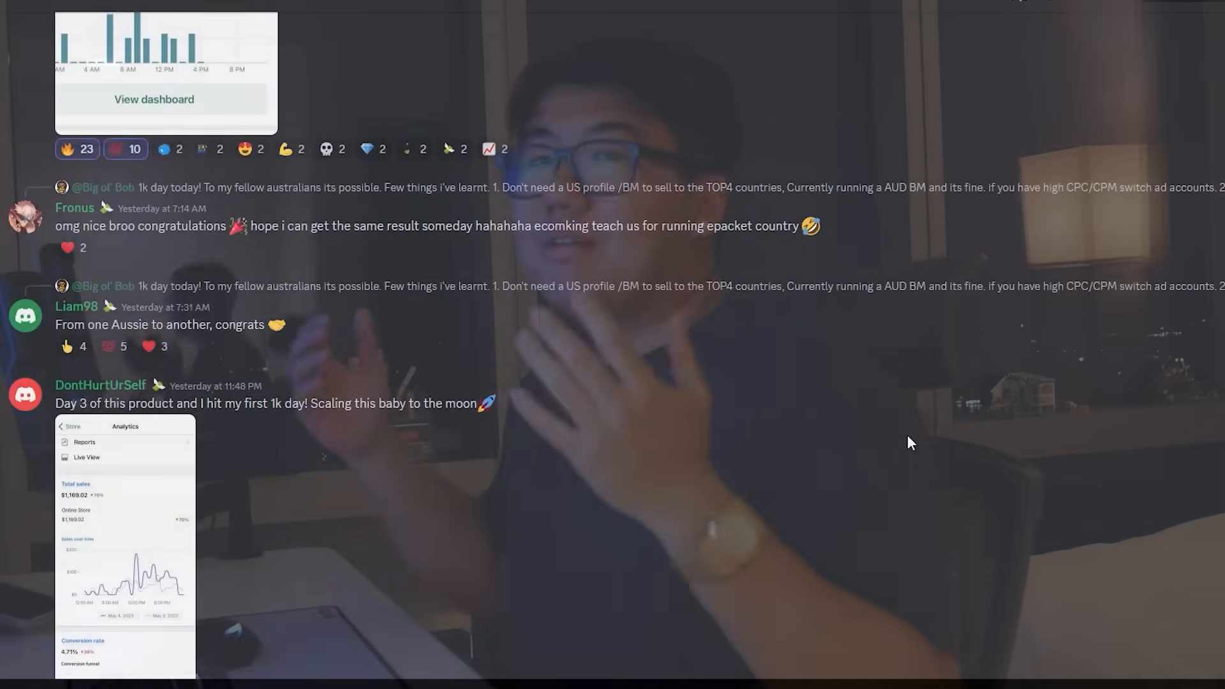
pyautogui.scroll(15, 907, 435)
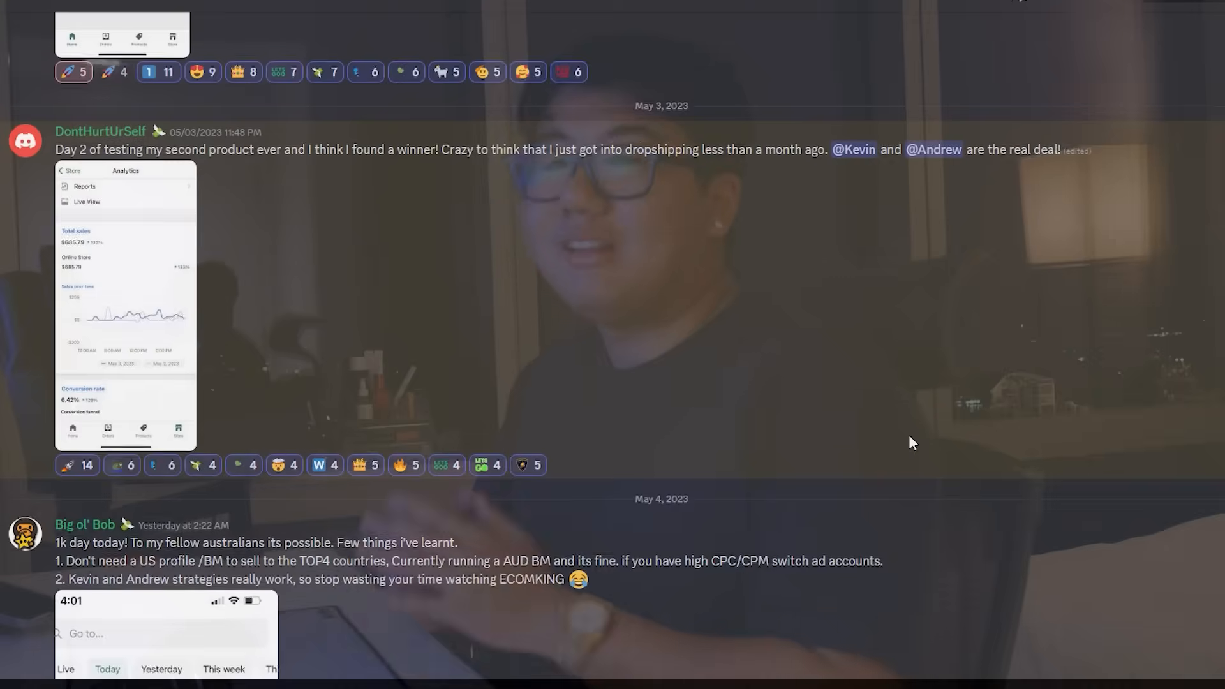
pyautogui.scroll(11, 909, 437)
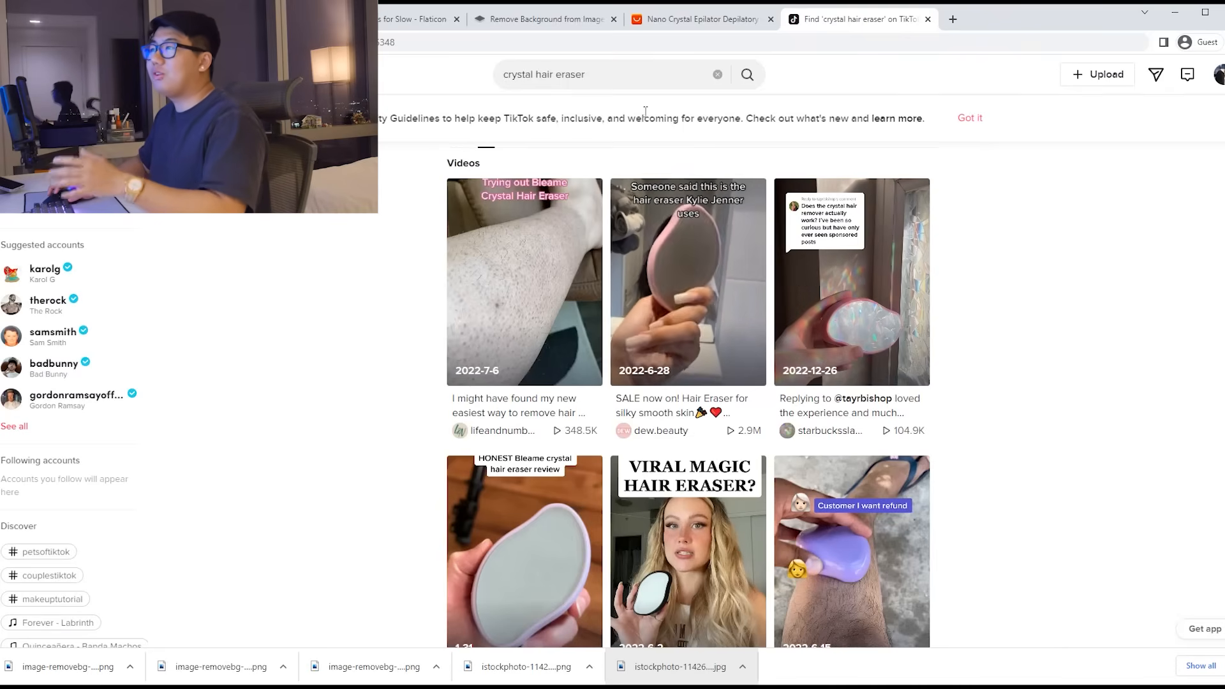
pyautogui.scroll(-3, 951, 326)
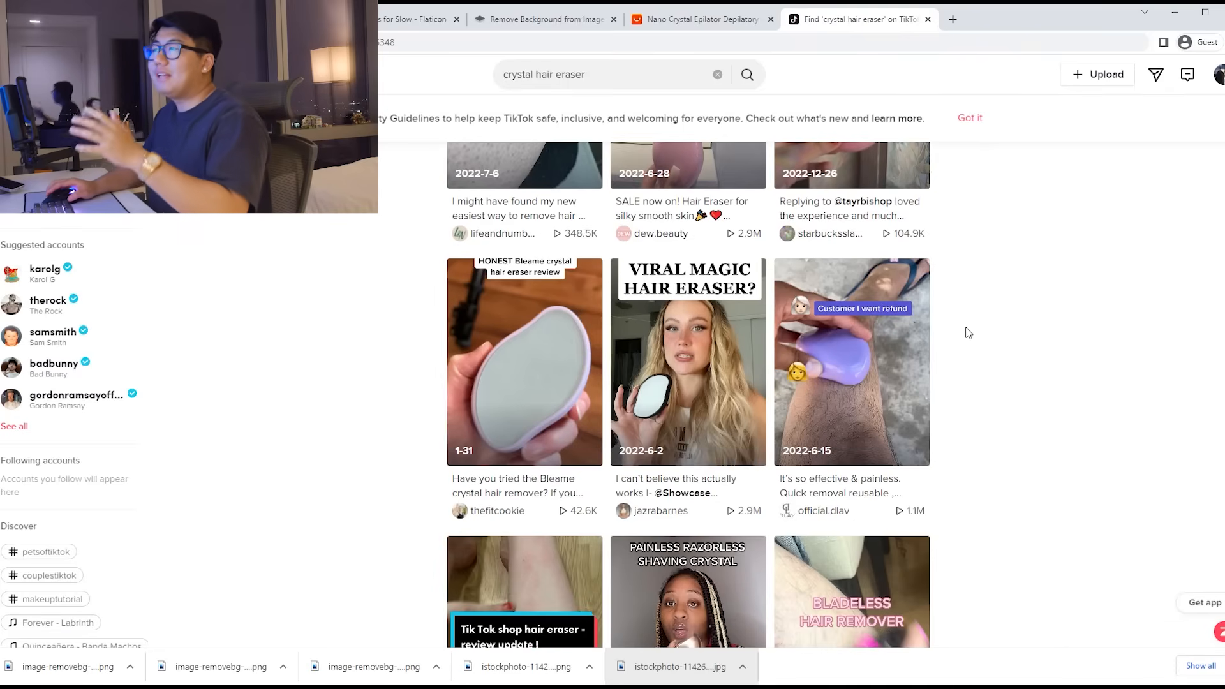
pyautogui.scroll(-5, 968, 331)
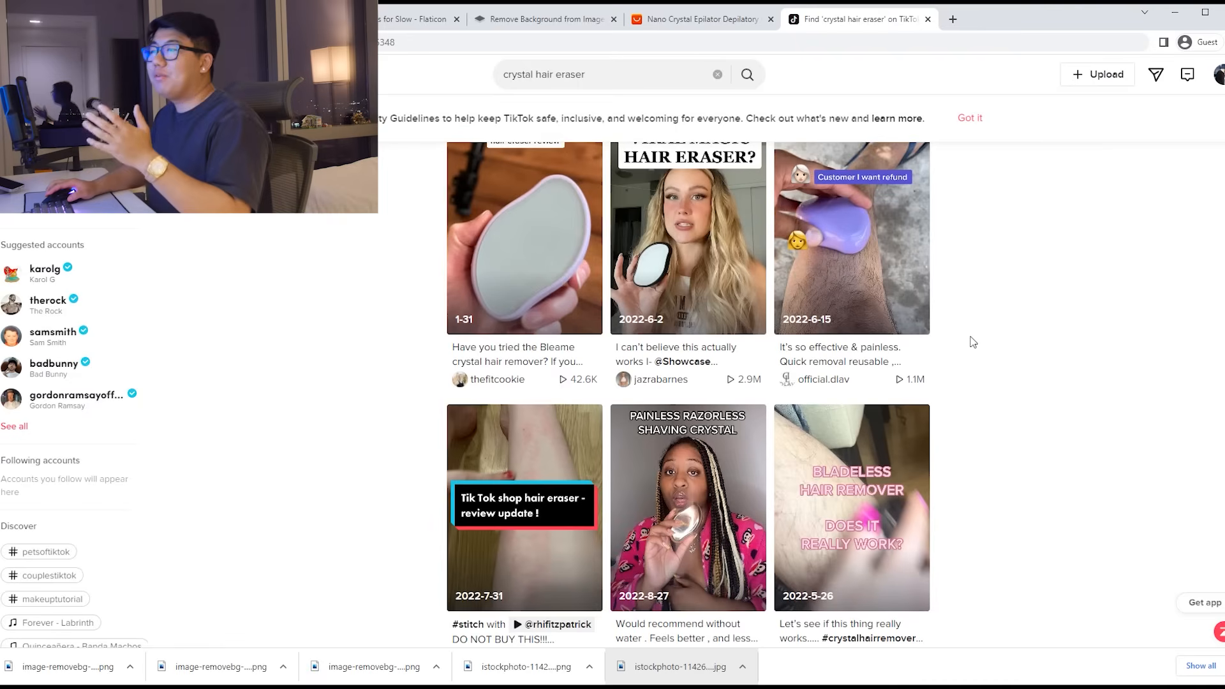
pyautogui.scroll(-3, 973, 342)
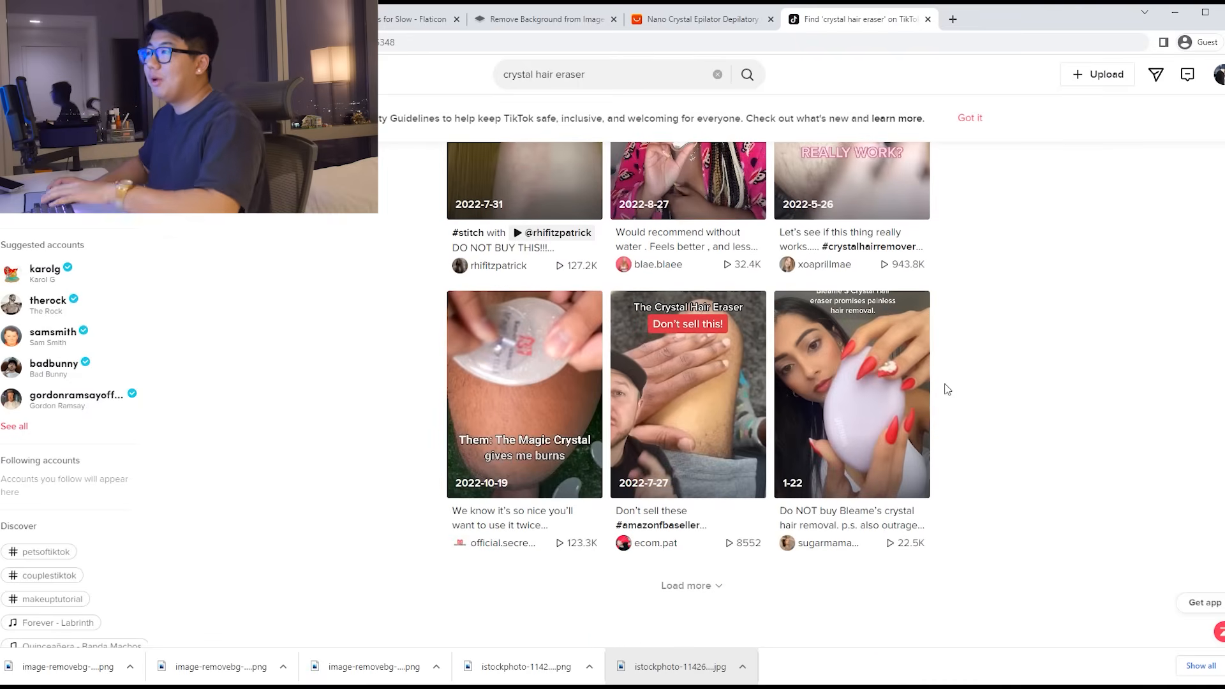
pyautogui.click(702, 587)
# Step: Open the crystal hair remover test video and skip ahead to about 00:50
pyautogui.scroll(-3, 979, 427)
pyautogui.scroll(-4, 983, 429)
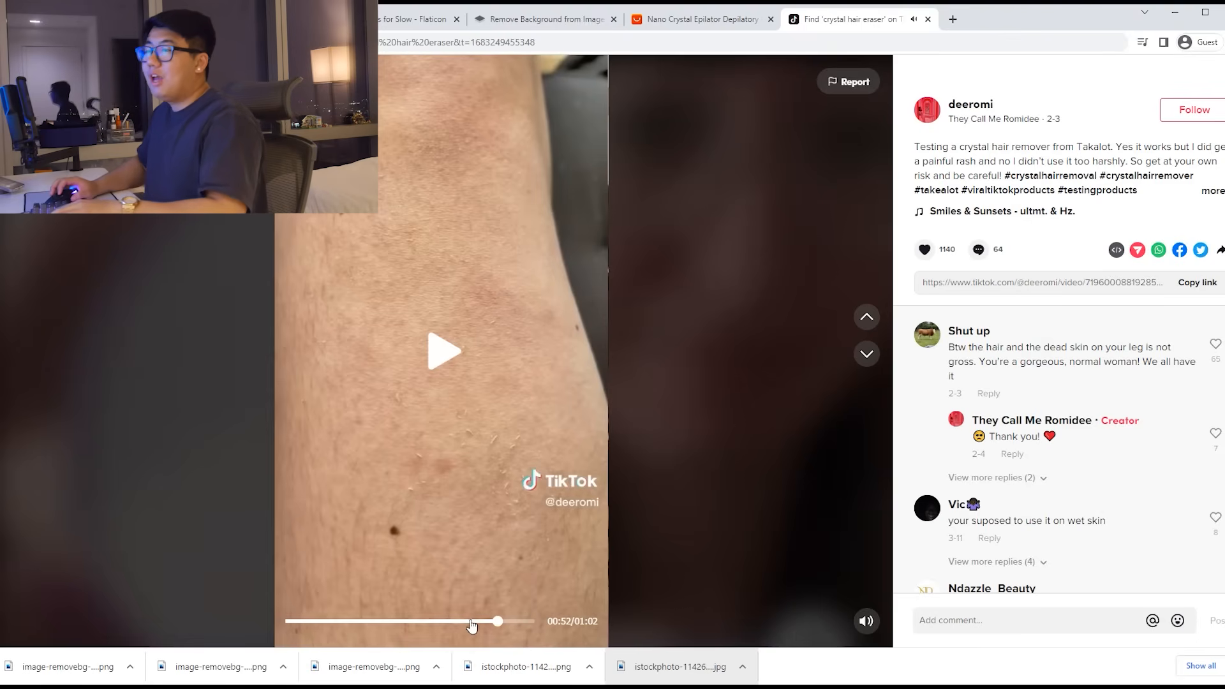
pyautogui.moveTo(483, 629); pyautogui.dragTo(524, 627)
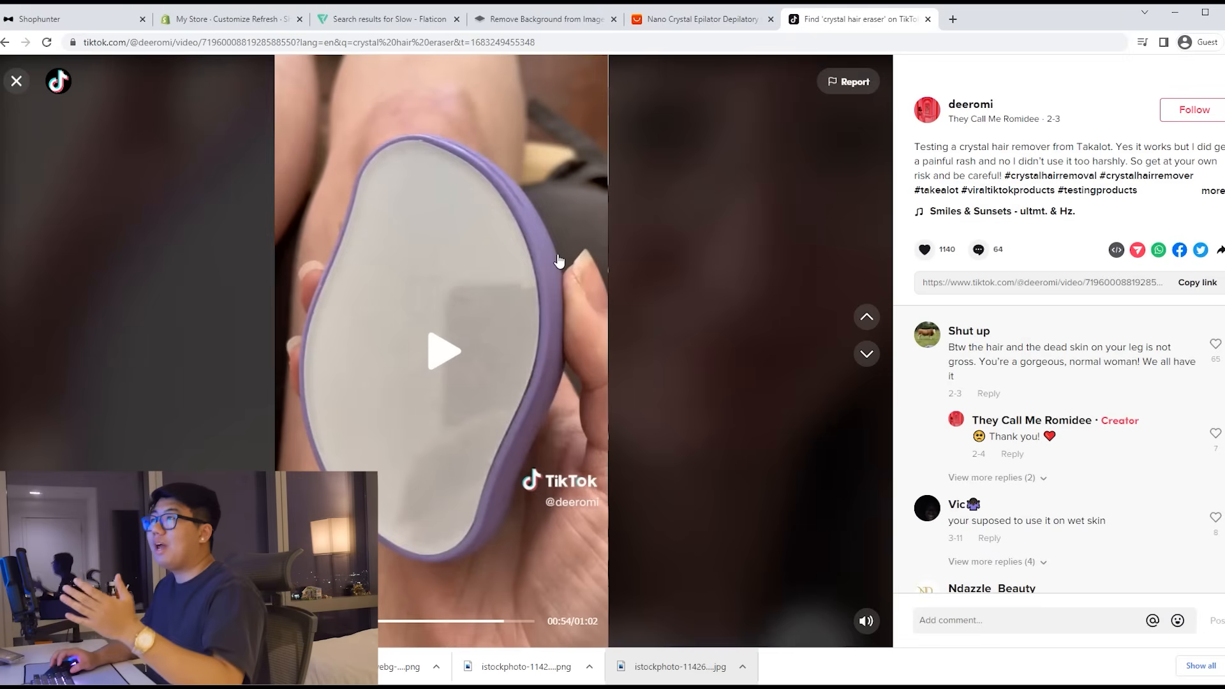
pyautogui.click(950, 21)
# Step: Download the TikTok video as an mp4 through snaptik.app using its copied link
pyautogui.write('snaptik')
pyautogui.write('.app')
pyautogui.press('Return')
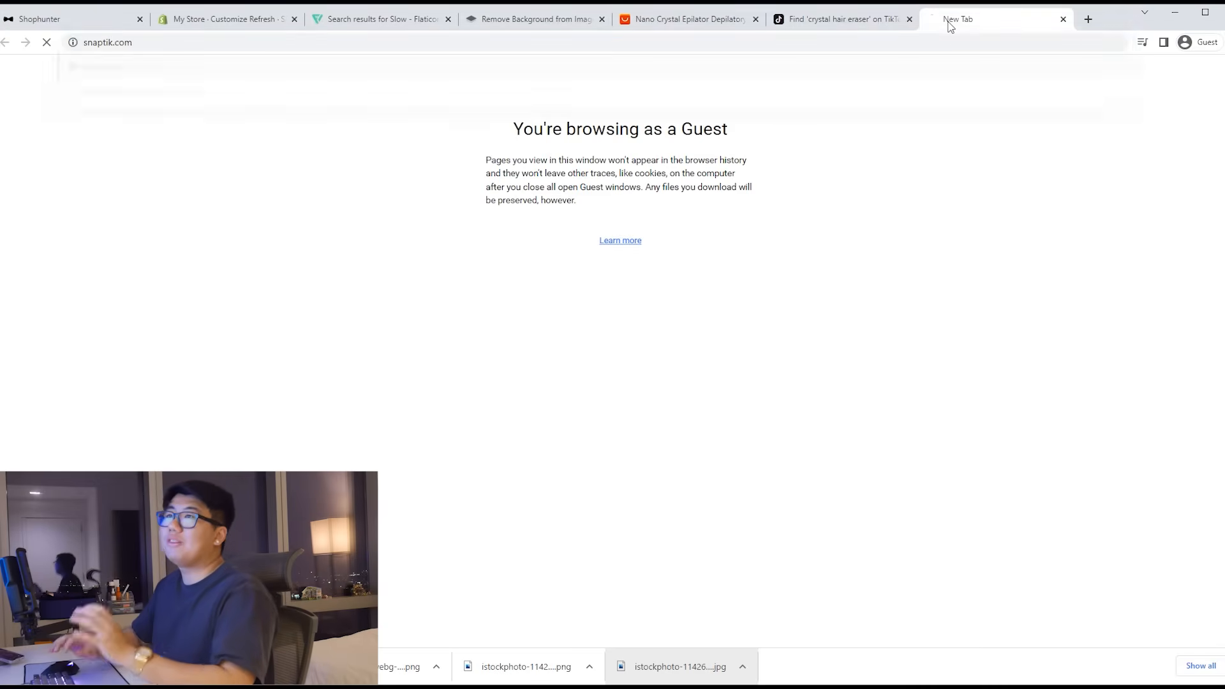
pyautogui.click(836, 20)
pyautogui.click(830, 43)
pyautogui.hotkey('ctrl', 'c')
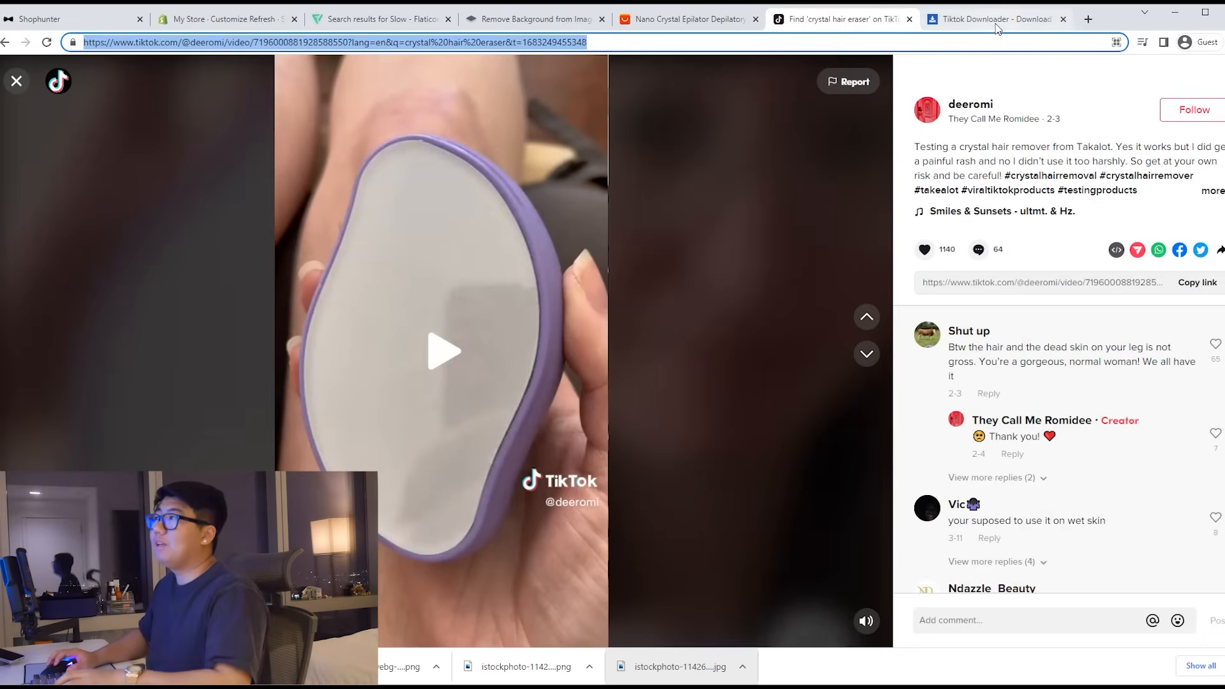
pyautogui.click(989, 19)
pyautogui.click(733, 262)
pyautogui.click(806, 256)
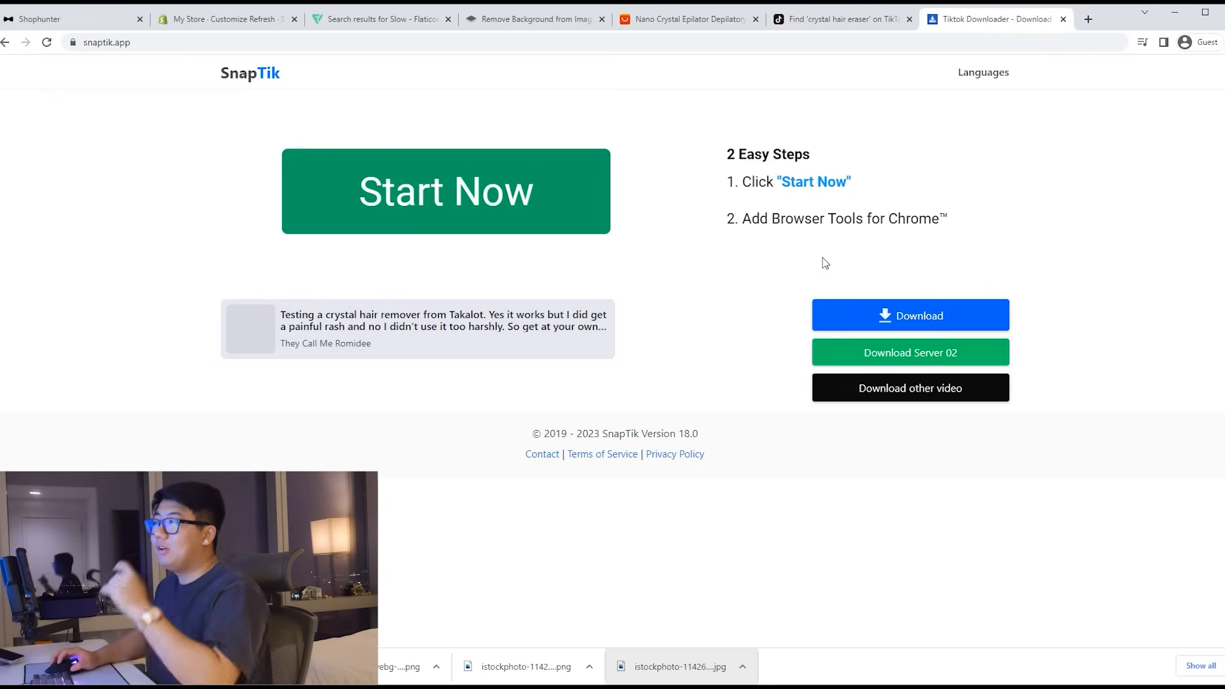
pyautogui.click(880, 315)
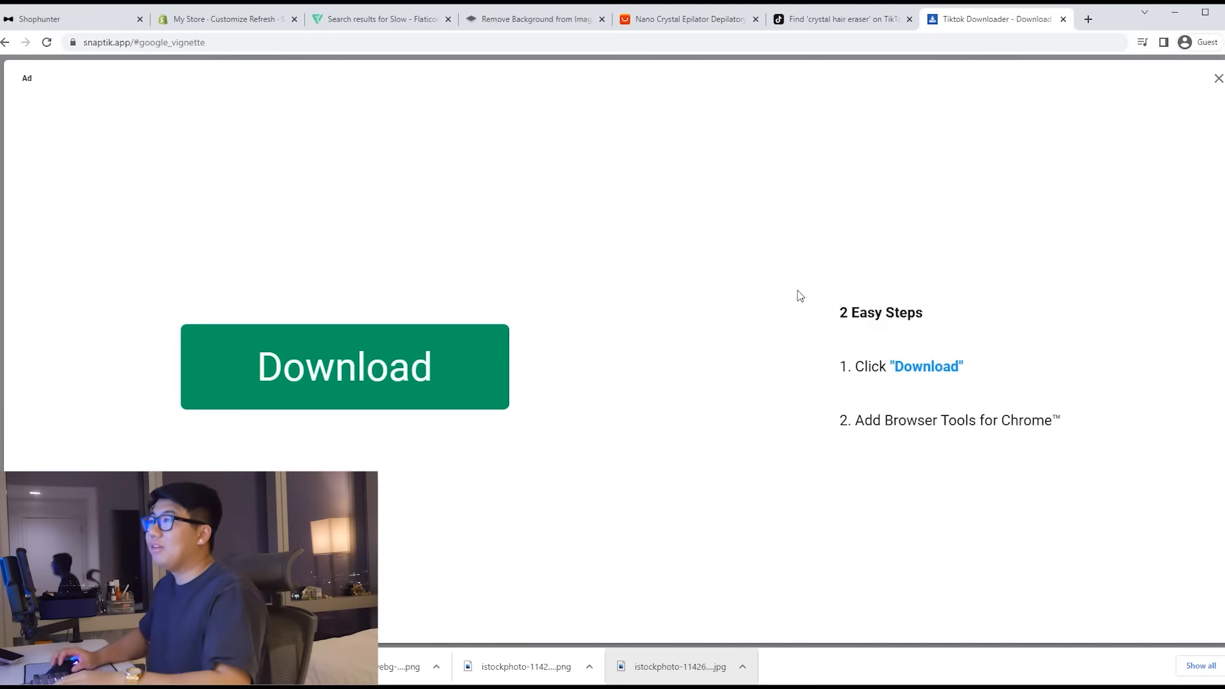
# Step: Dismiss the SnapTik ad and go to capcut.com
pyautogui.click(1218, 79)
pyautogui.click(975, 42)
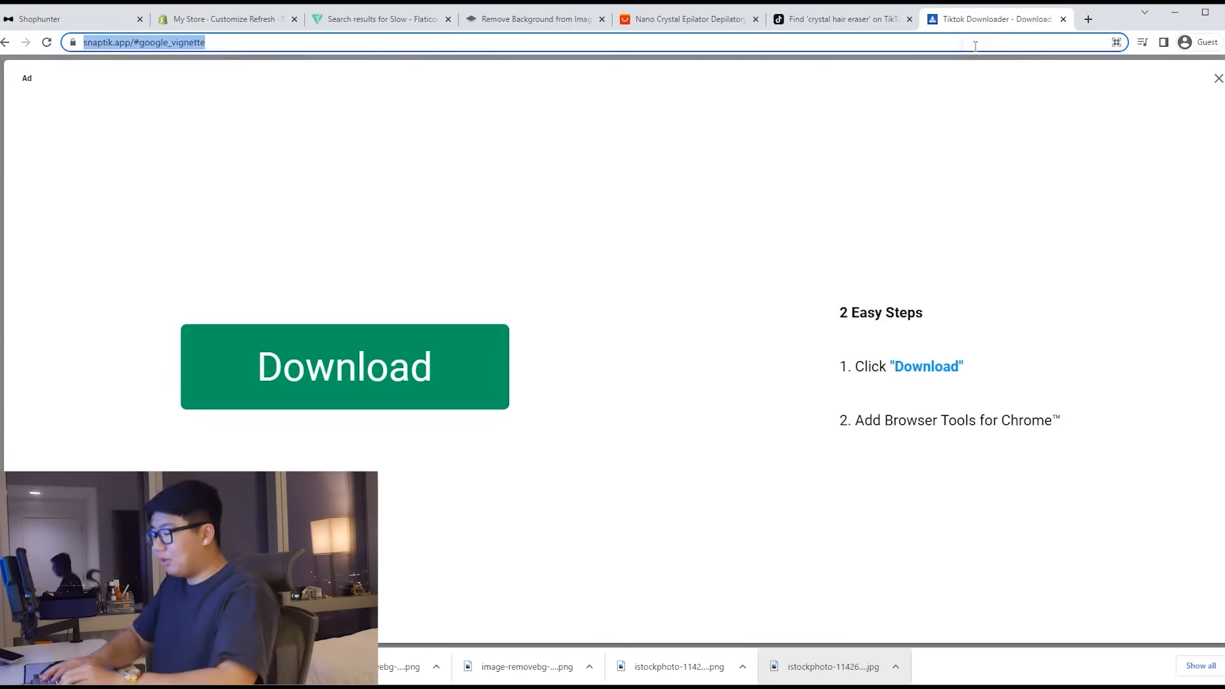
pyautogui.write('capcut.com')
pyautogui.press('Return')
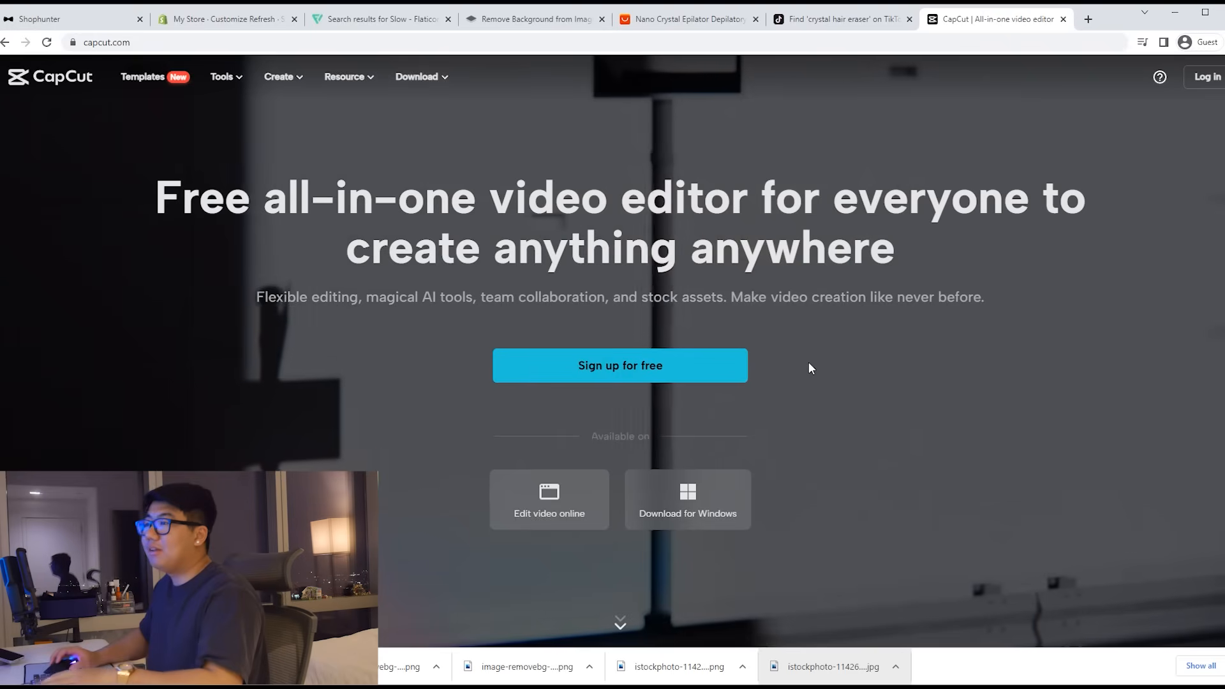
# Step: Start an online CapCut project, upload the SnapTik mp4 and add it to the timeline
pyautogui.click(577, 500)
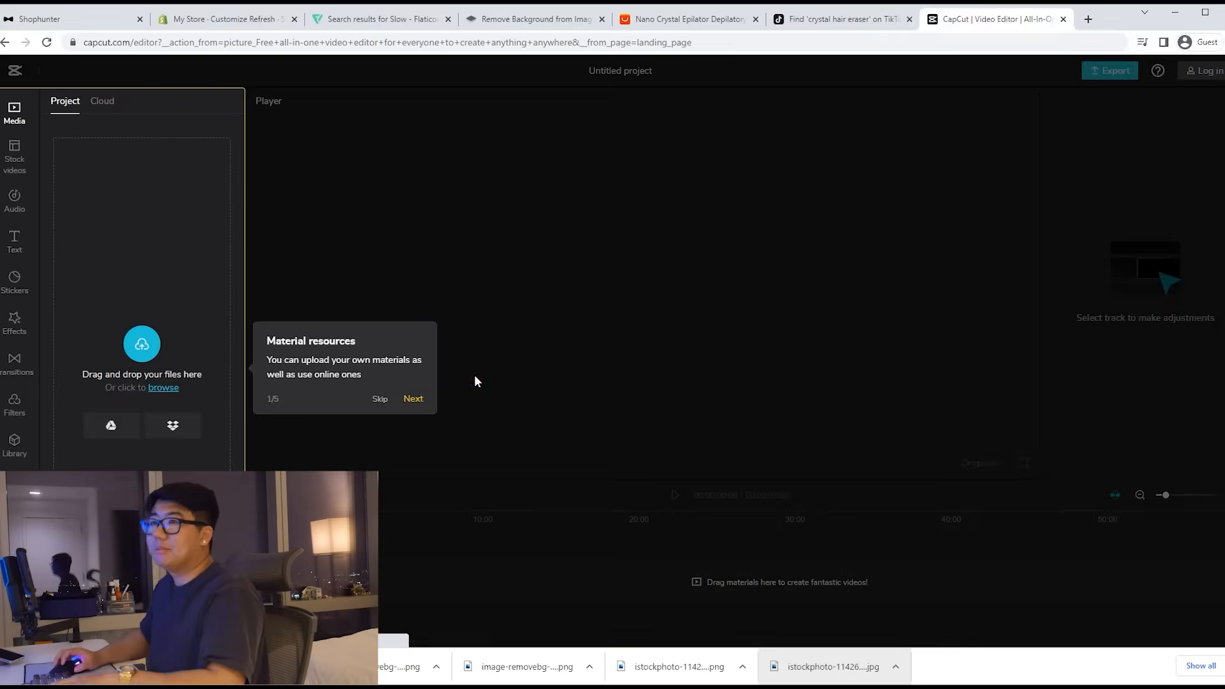
pyautogui.click(379, 399)
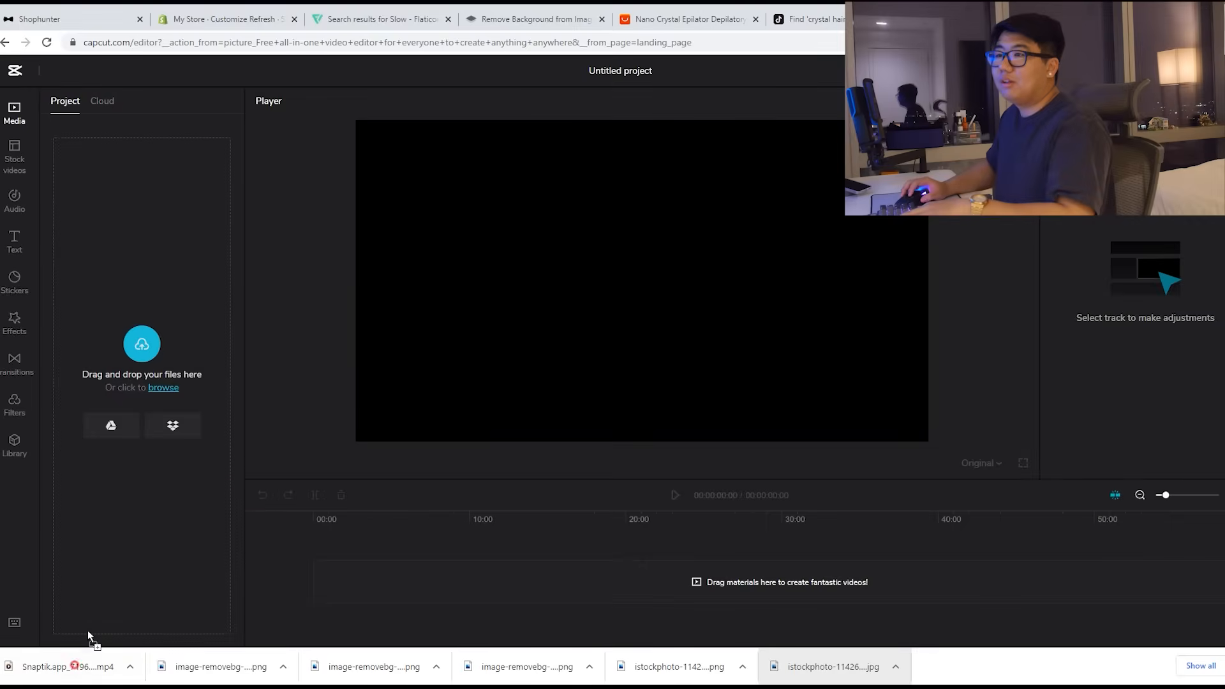
pyautogui.moveTo(116, 582); pyautogui.dragTo(121, 576)
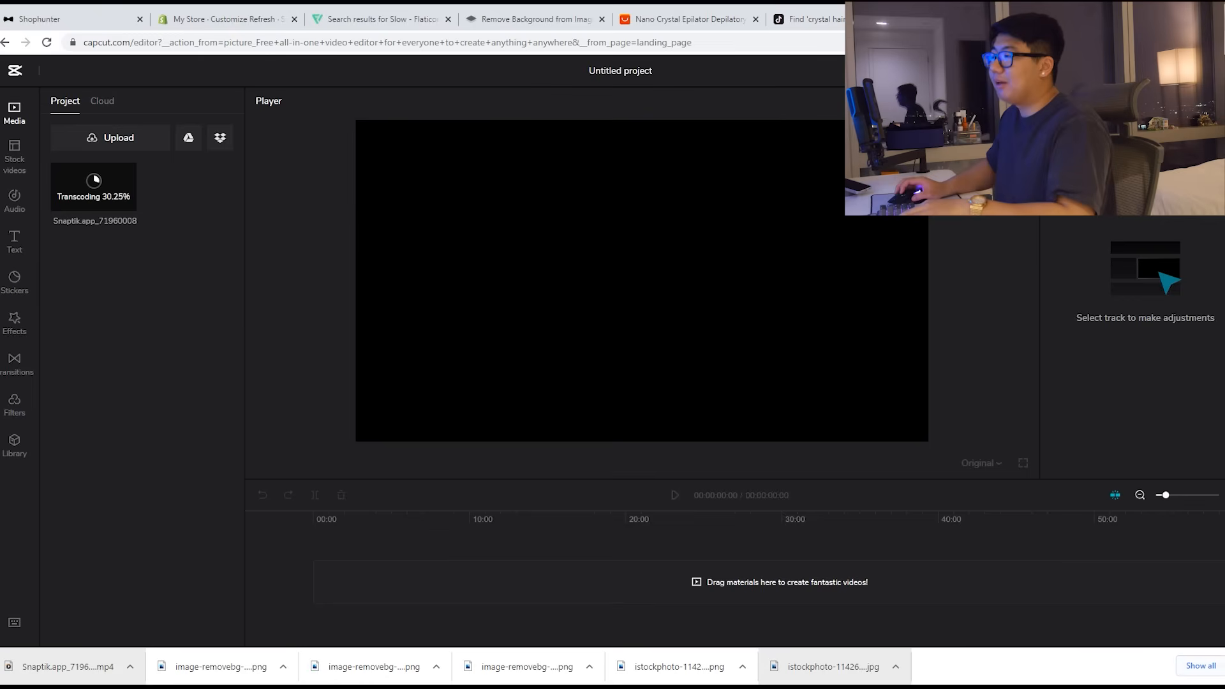
pyautogui.click(1214, 665)
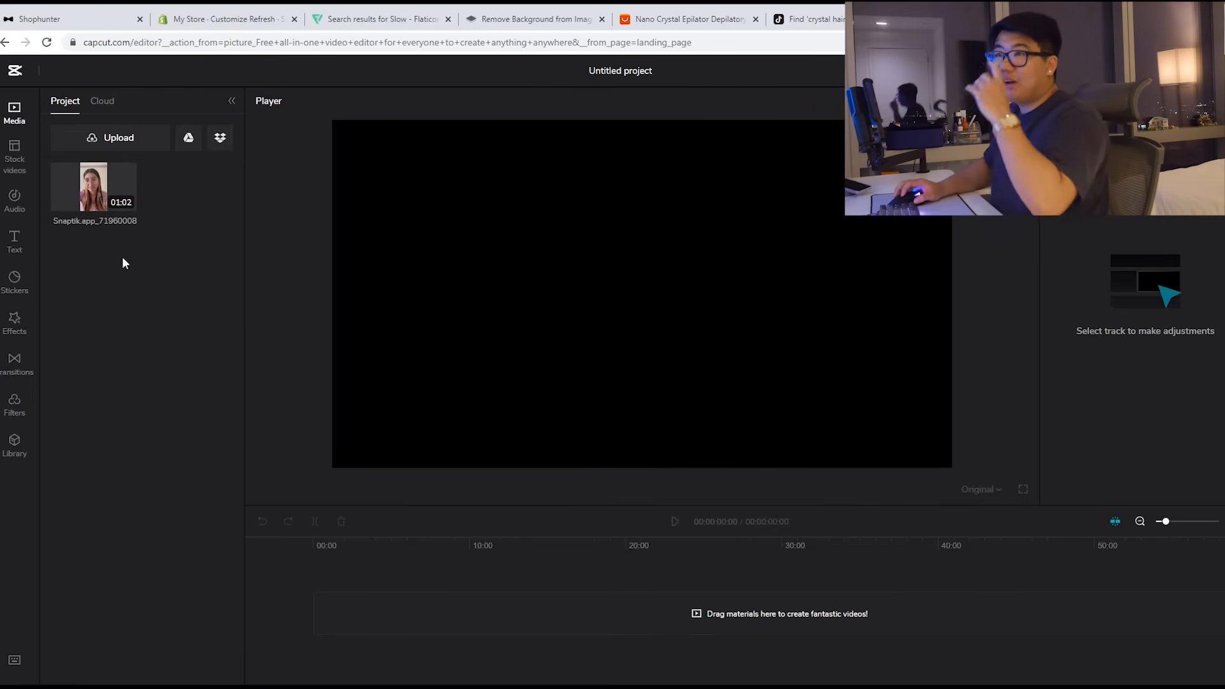
pyautogui.click(127, 202)
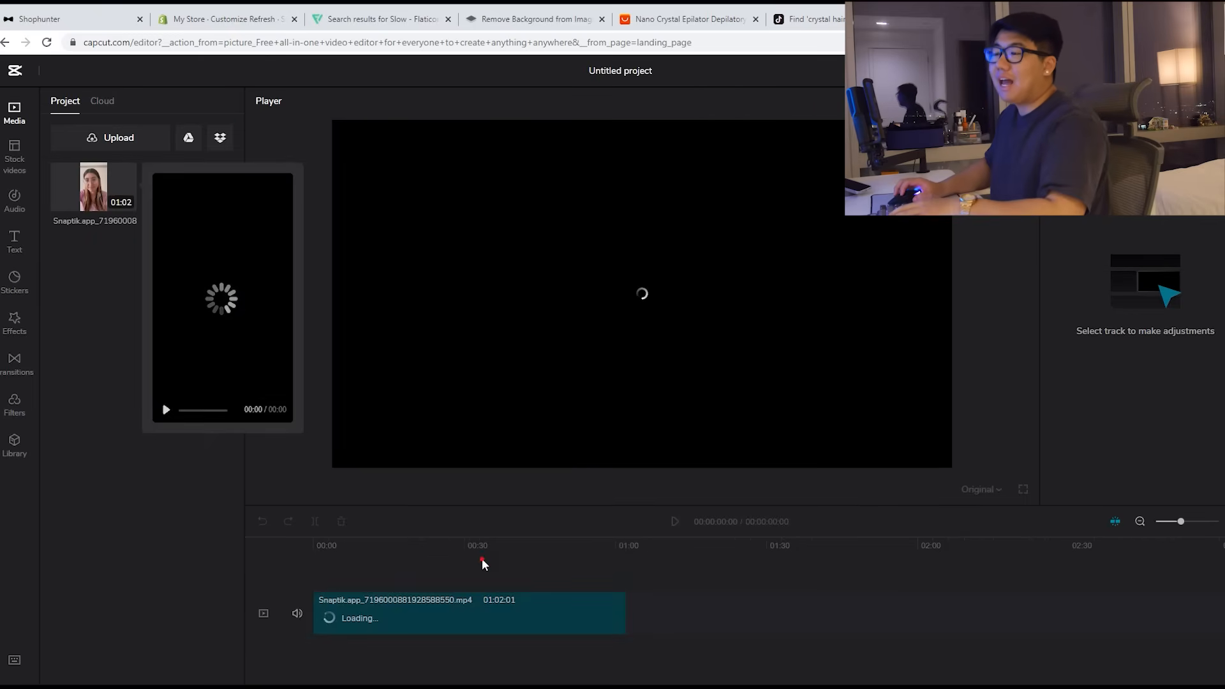
# Step: Separate the clip's audio onto its own track and delete it
pyautogui.click(430, 600)
pyautogui.rightClick(429, 600)
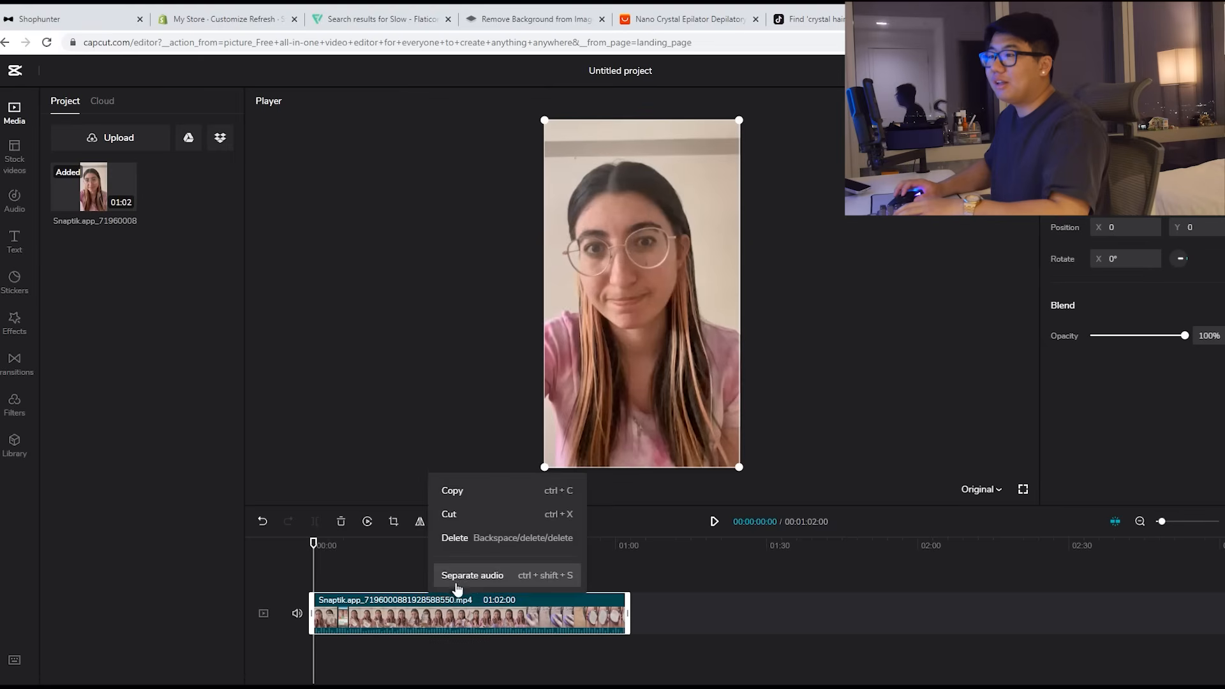
pyautogui.click(461, 577)
pyautogui.click(425, 637)
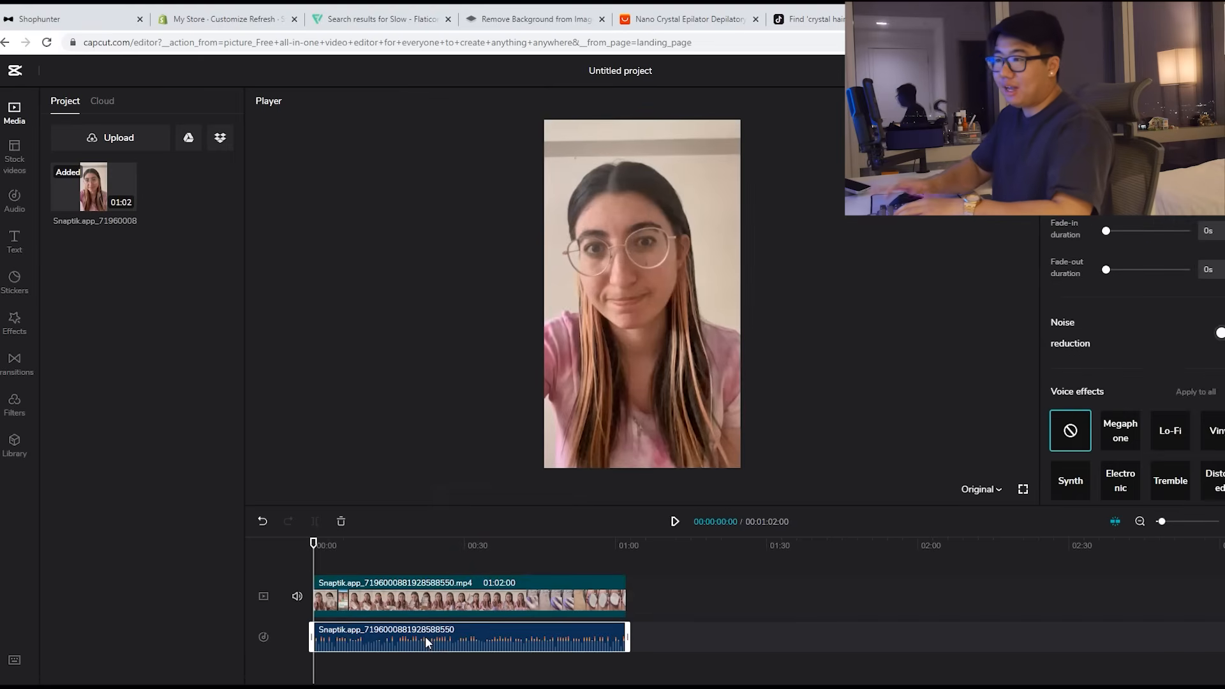
pyautogui.press('Delete')
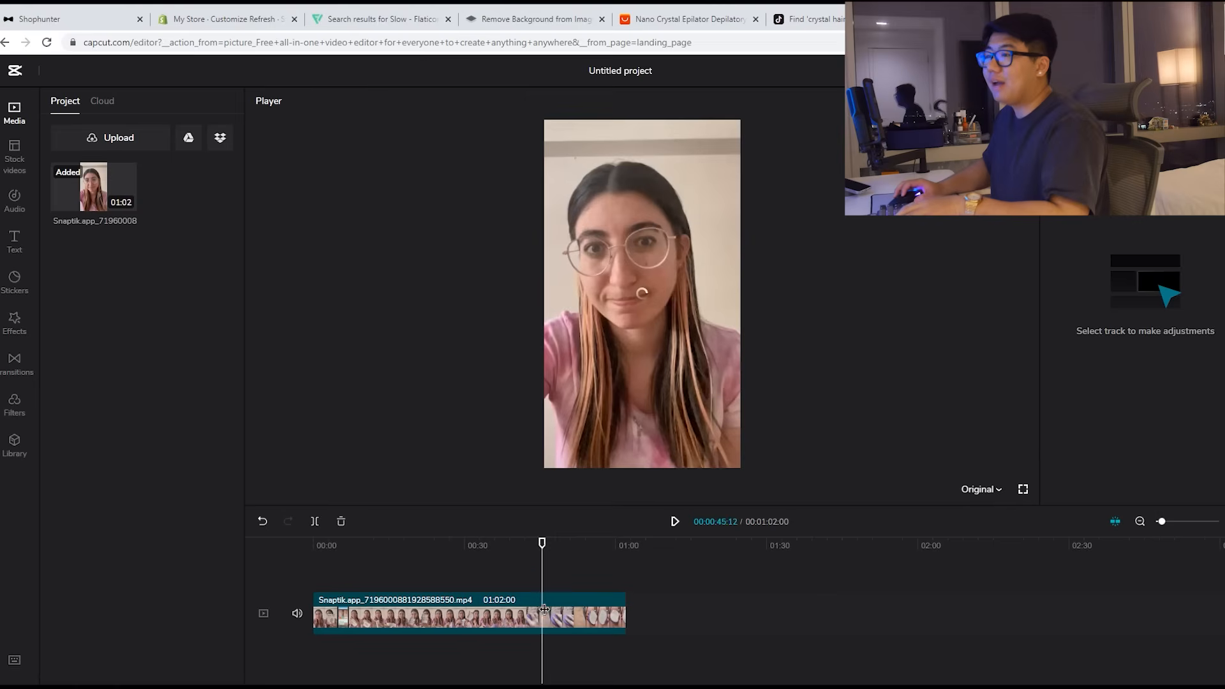
# Step: Cut away the unwanted opening and a middle piece of the clip
pyautogui.click(315, 521)
pyautogui.click(499, 618)
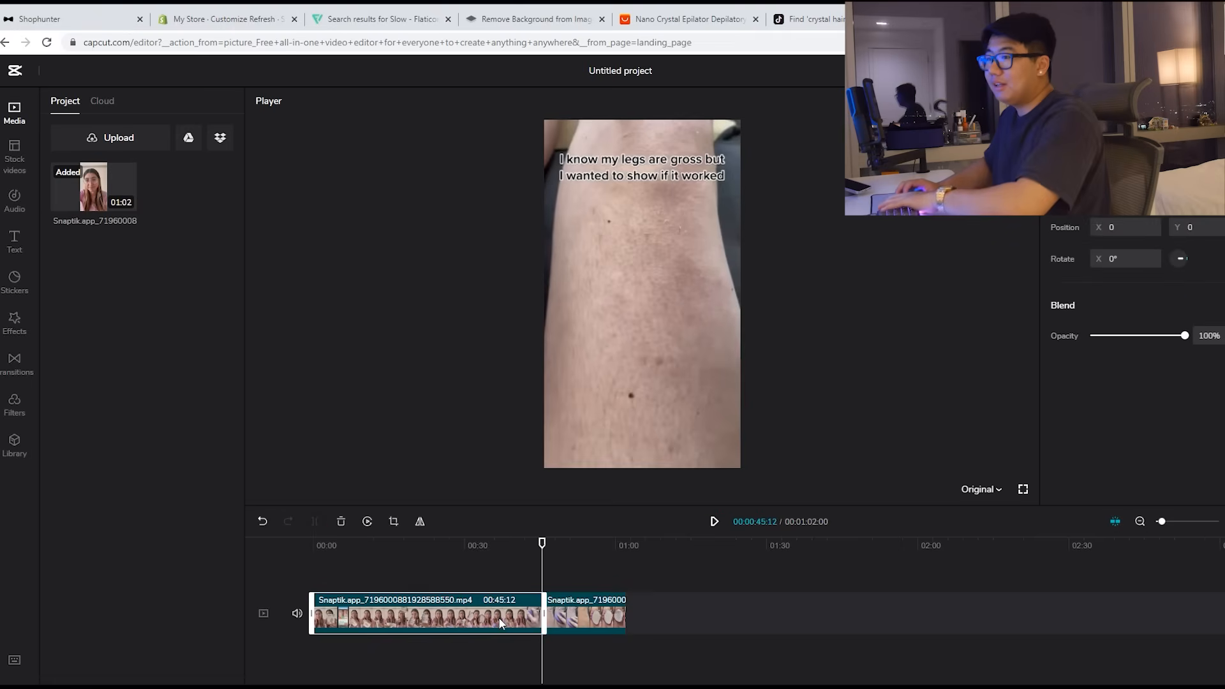
pyautogui.press('Delete')
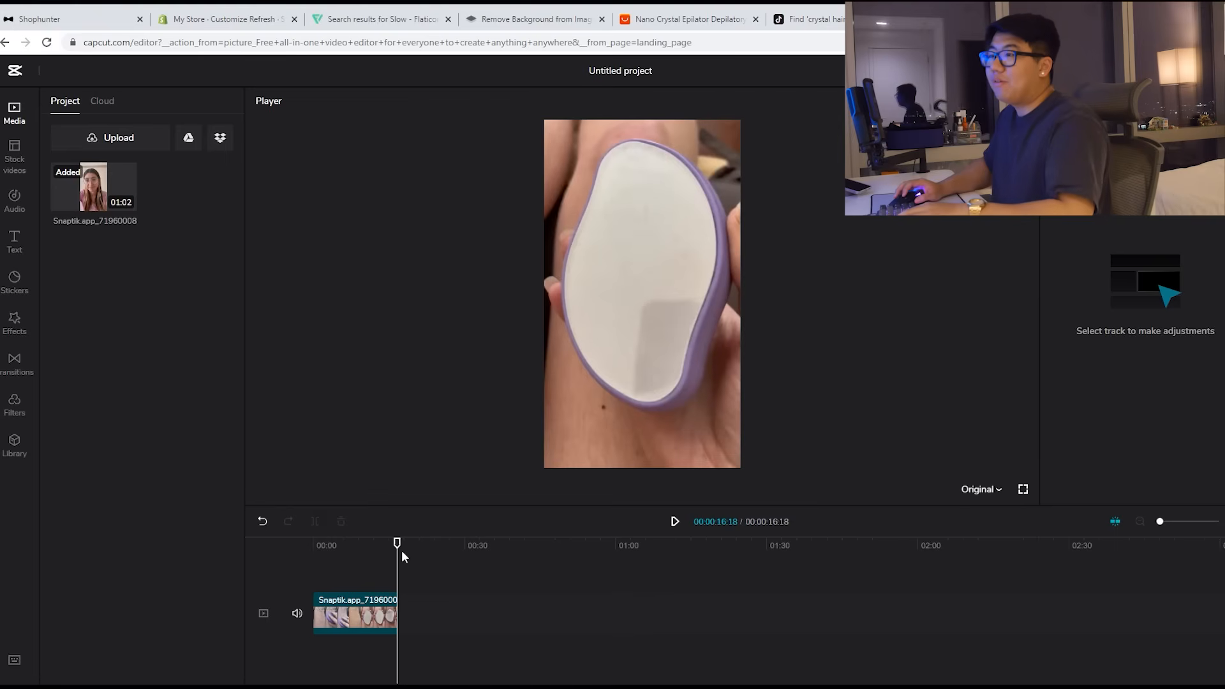
pyautogui.click(325, 543)
pyautogui.press('space')
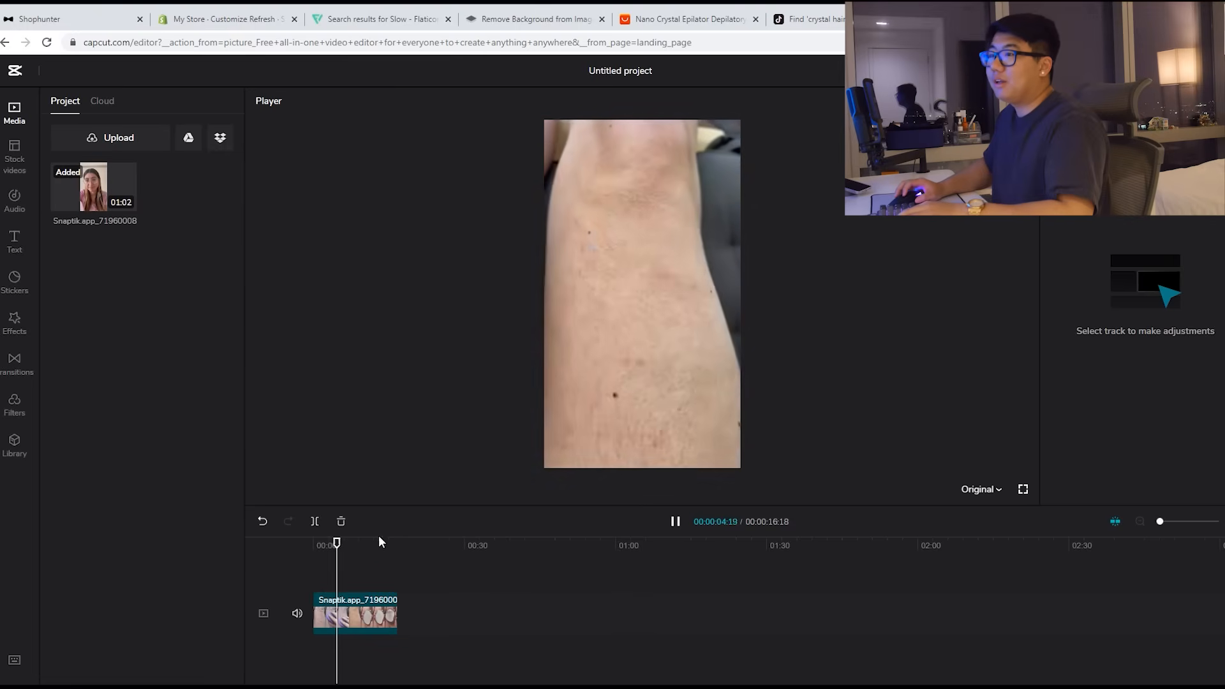
pyautogui.press('space')
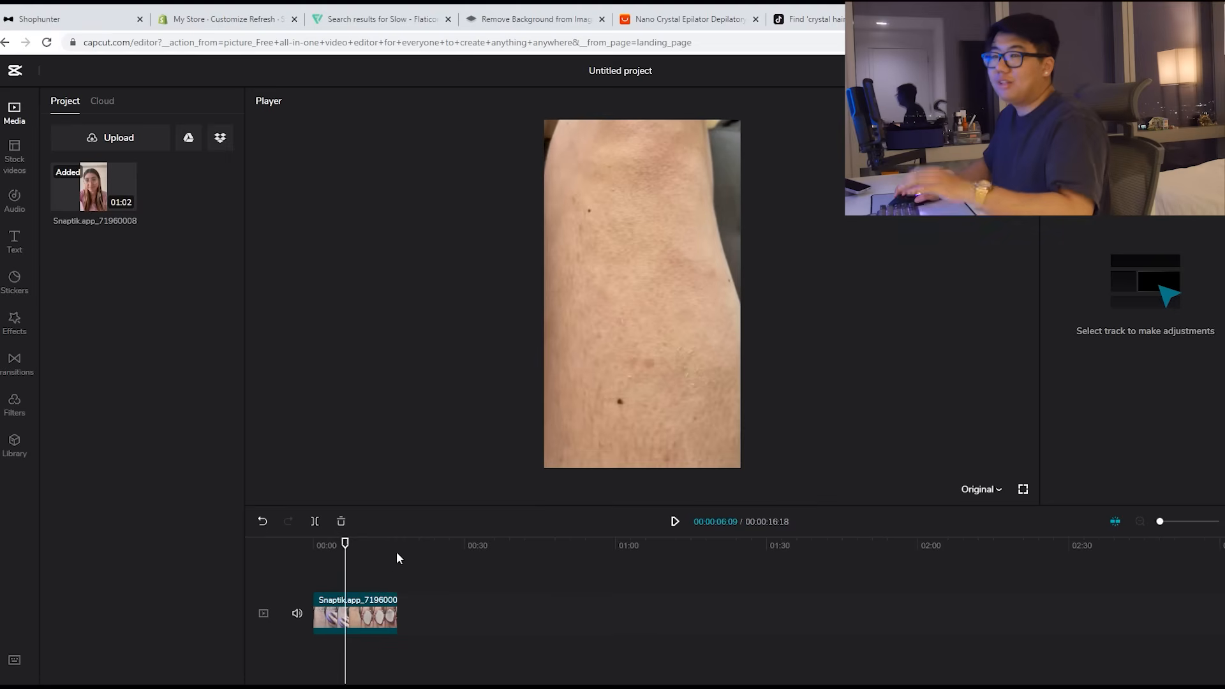
pyautogui.click(315, 522)
pyautogui.click(358, 617)
pyautogui.press('Delete')
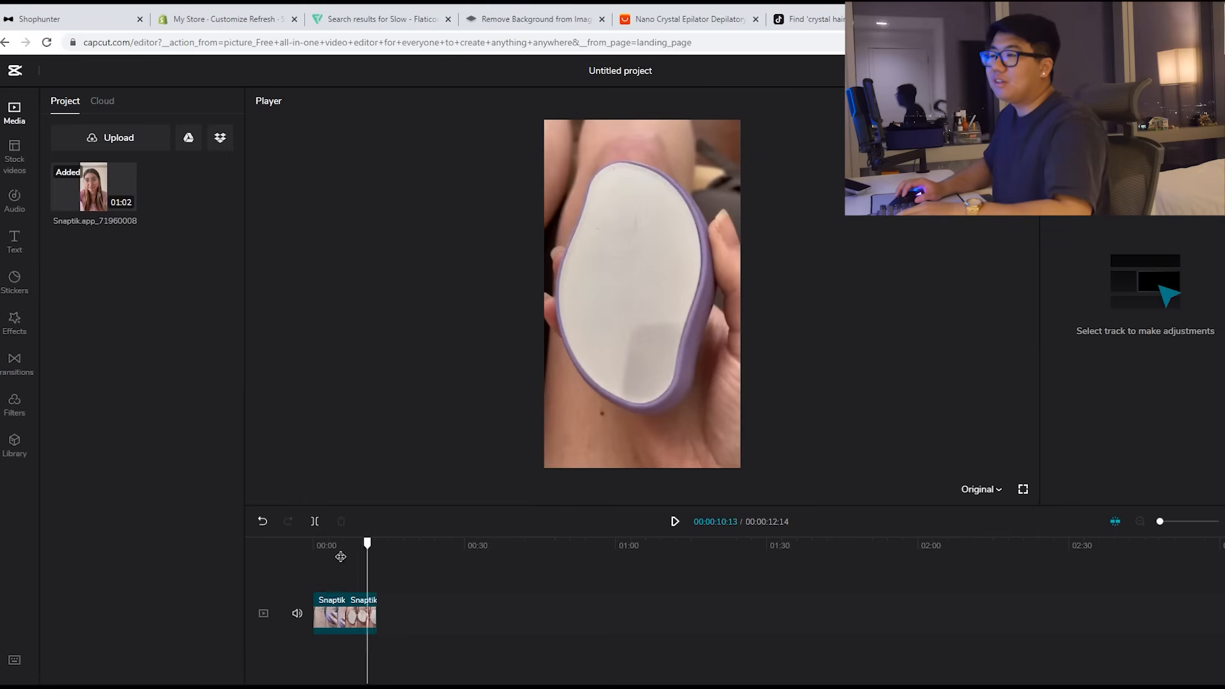
# Step: Remove another middle section and the ending after about seven seconds
pyautogui.click(307, 559)
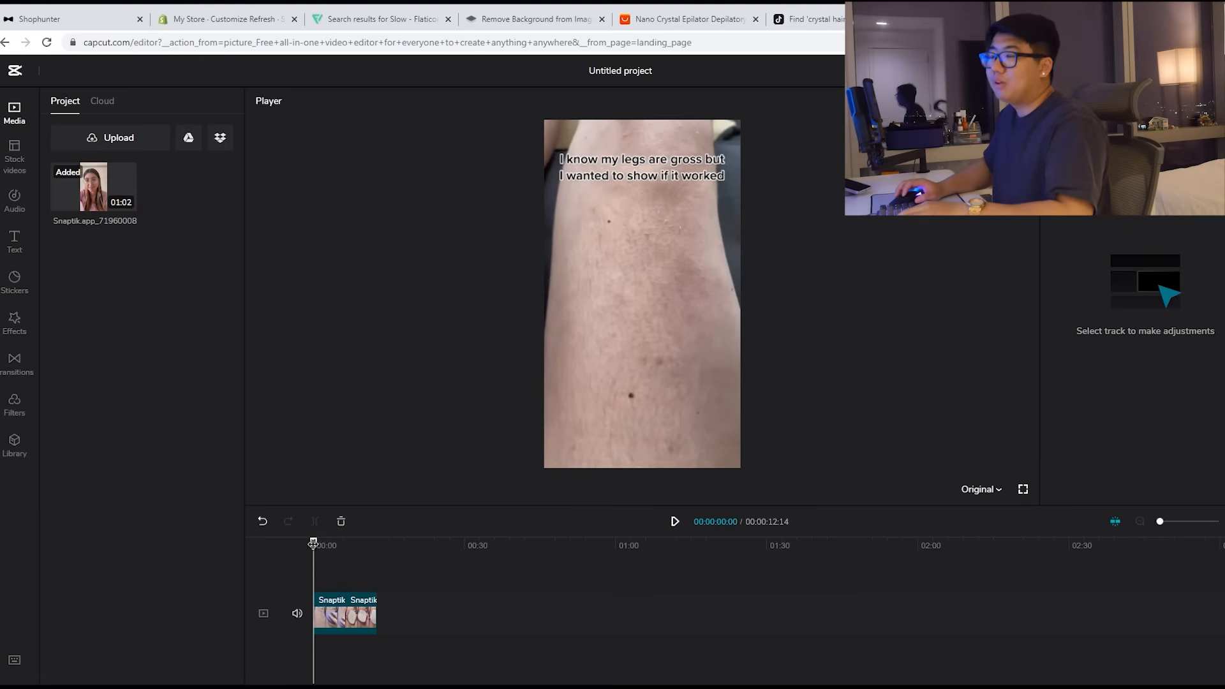
pyautogui.press('space')
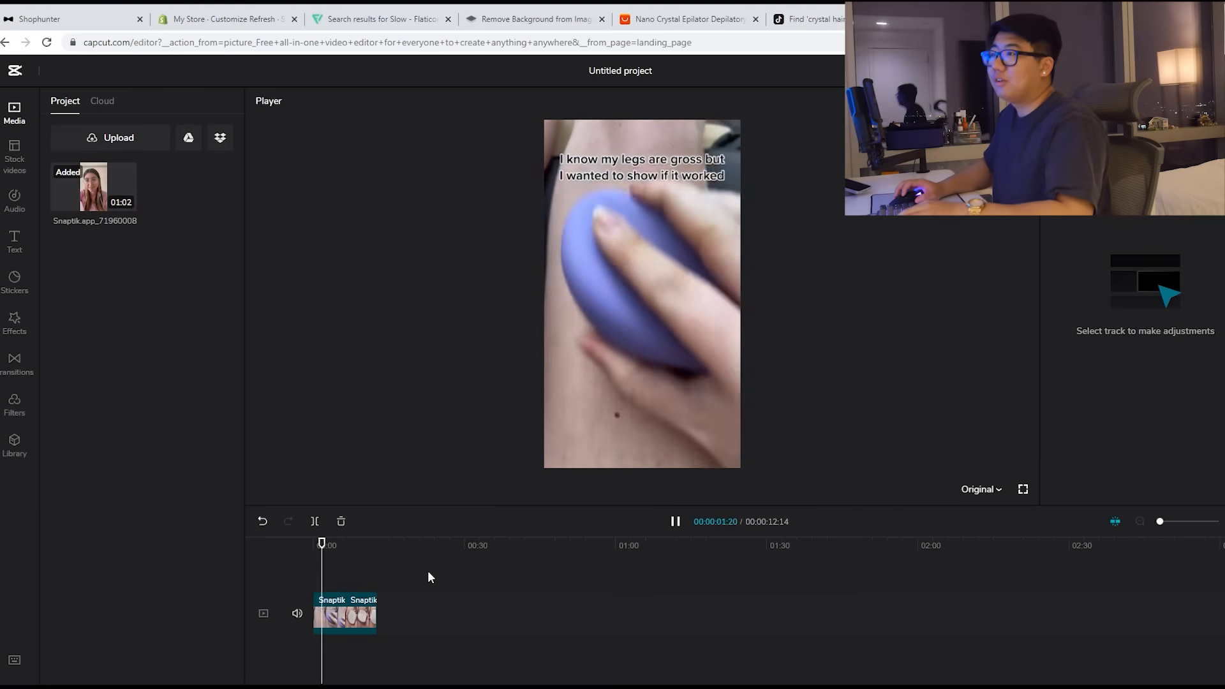
pyautogui.press('space')
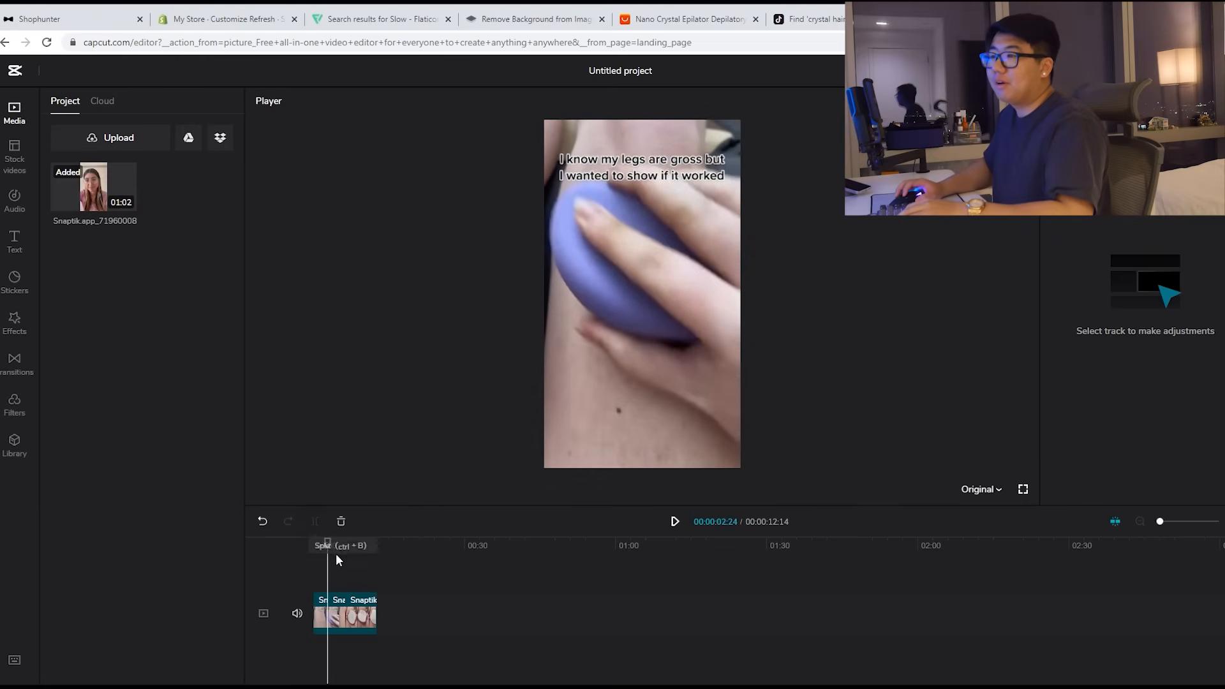
pyautogui.moveTo(326, 543); pyautogui.dragTo(343, 543)
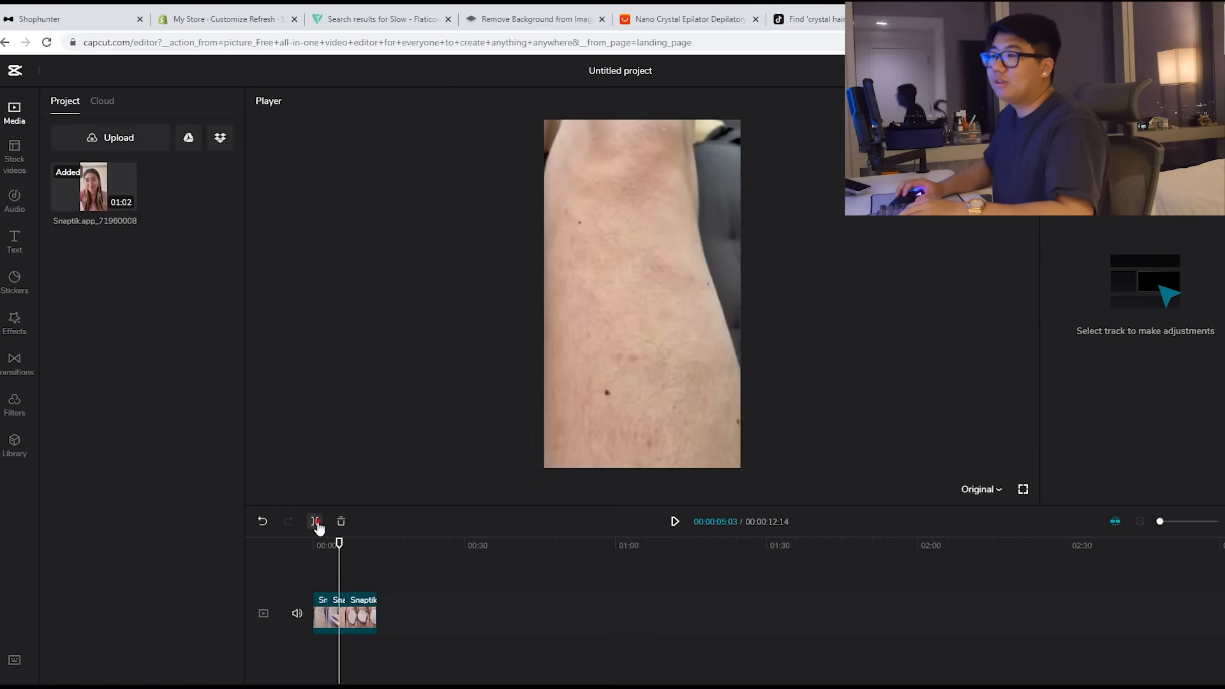
pyautogui.click(338, 611)
pyautogui.press('Delete')
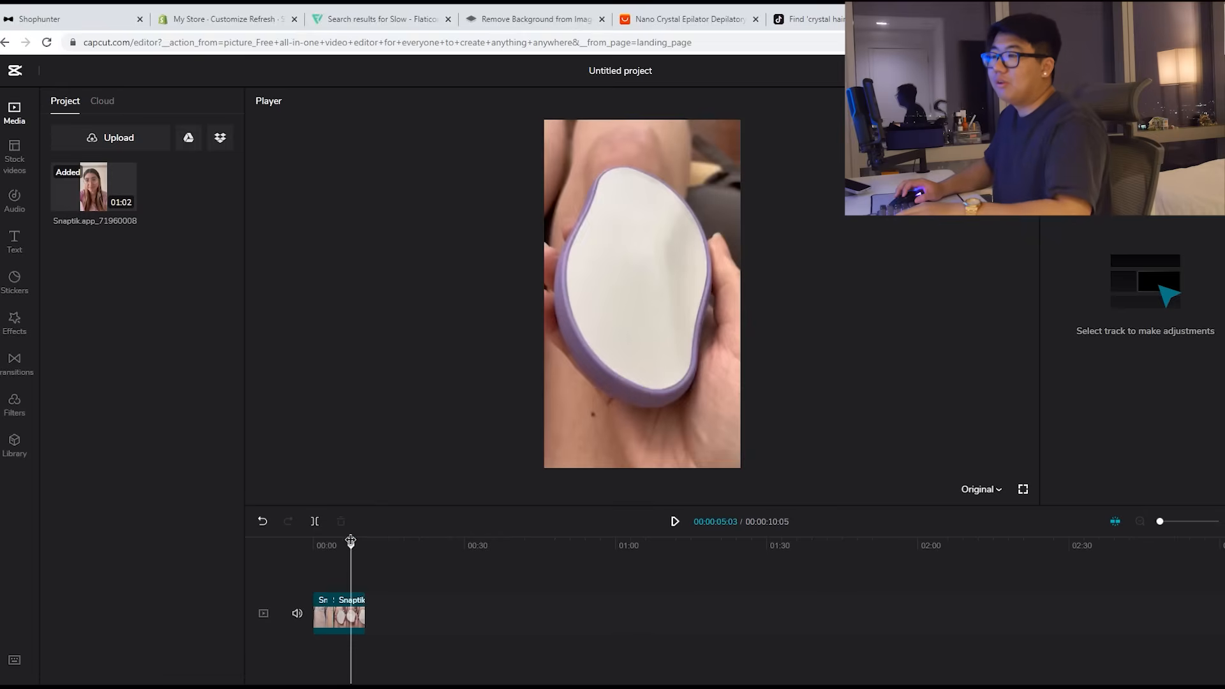
pyautogui.click(350, 541)
pyautogui.click(314, 525)
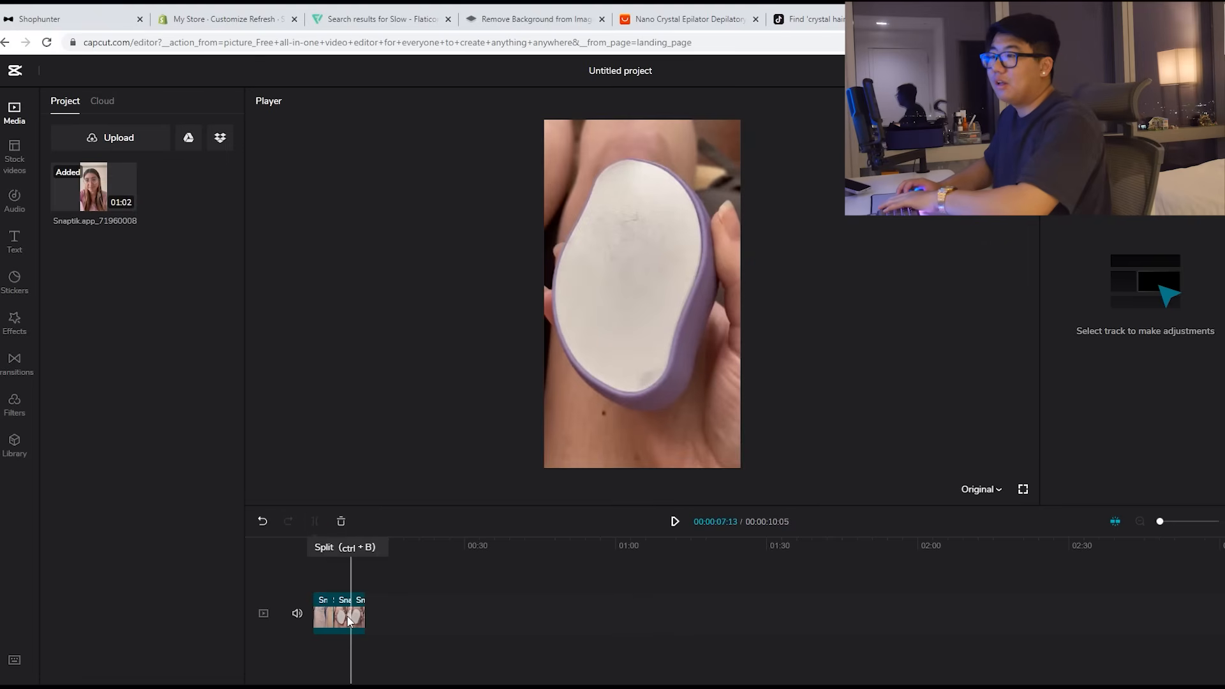
pyautogui.click(357, 619)
pyautogui.press('Delete')
# Step: Review the cuts and adjust clip edges so the total runs 00:00:12:28
pyautogui.click(303, 542)
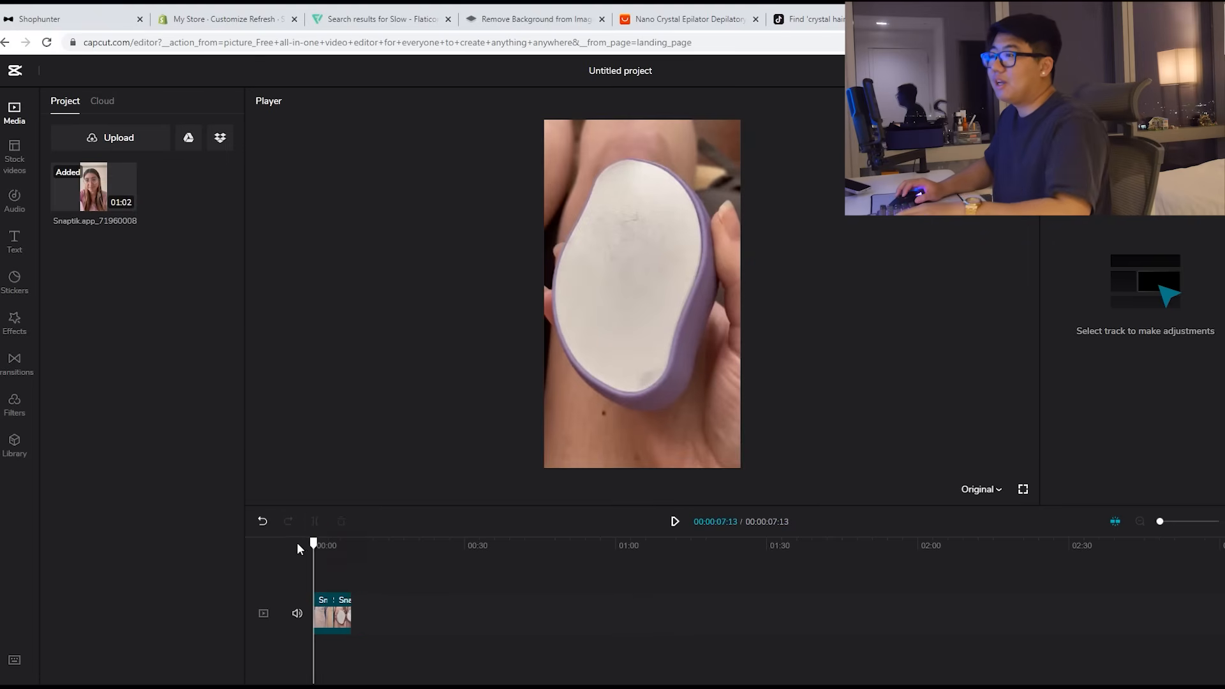
pyautogui.press('space')
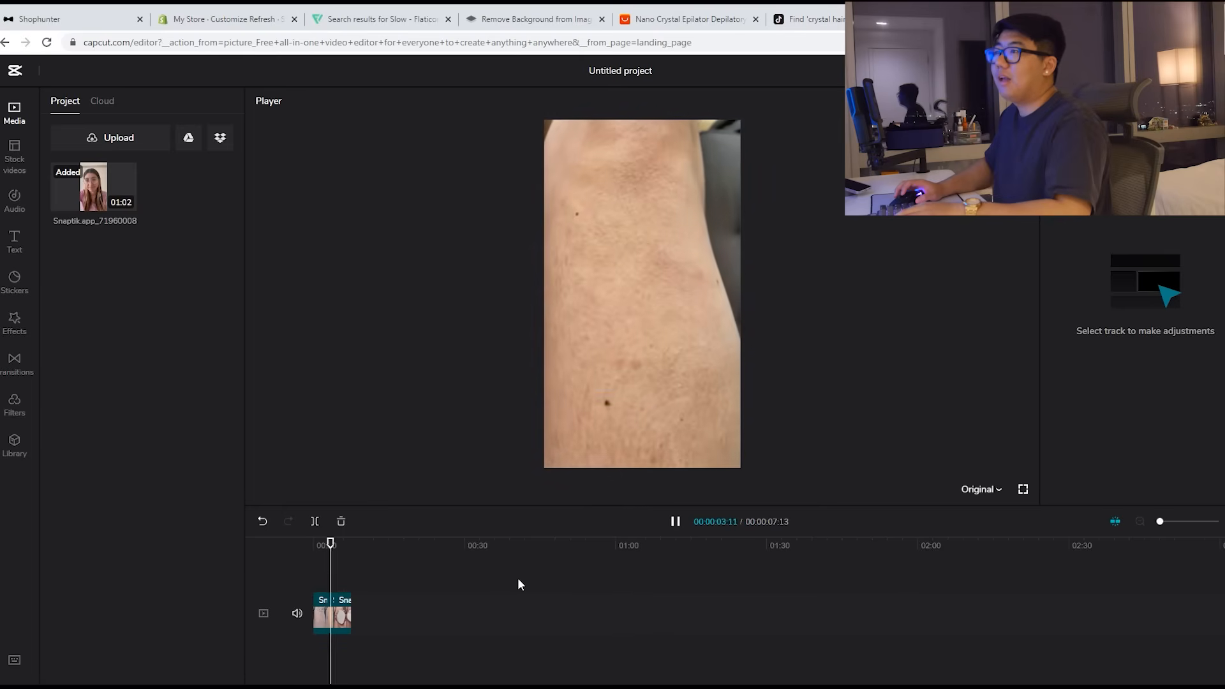
pyautogui.press('space')
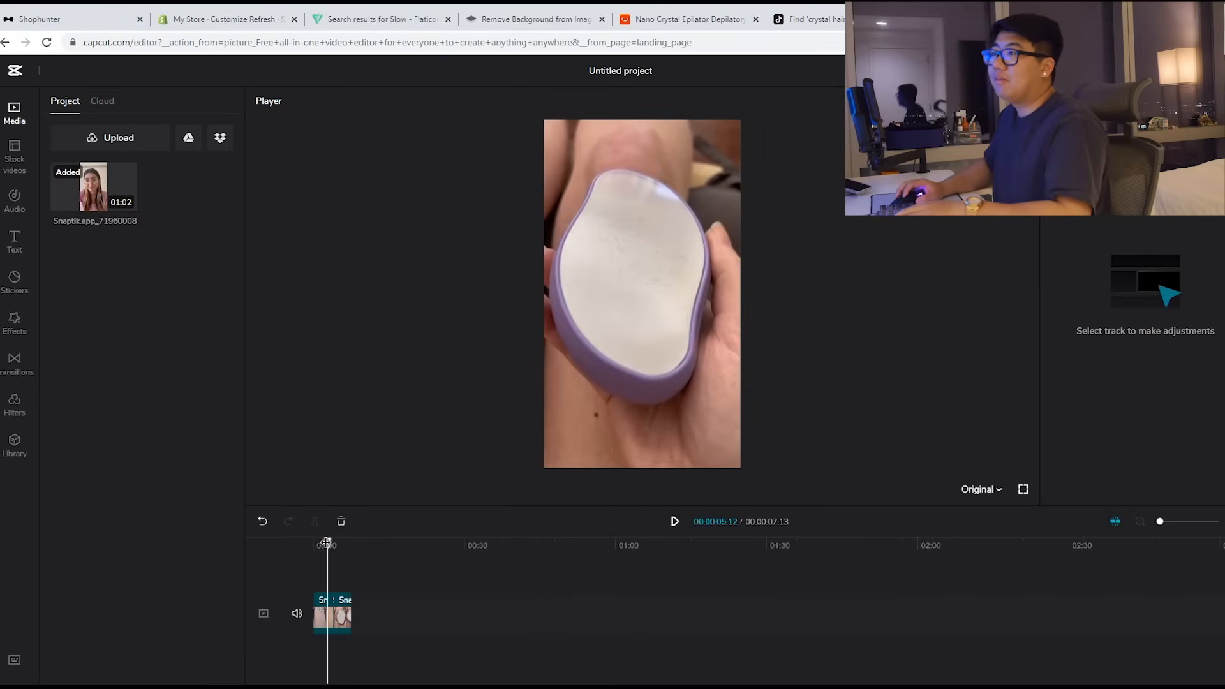
pyautogui.click(343, 622)
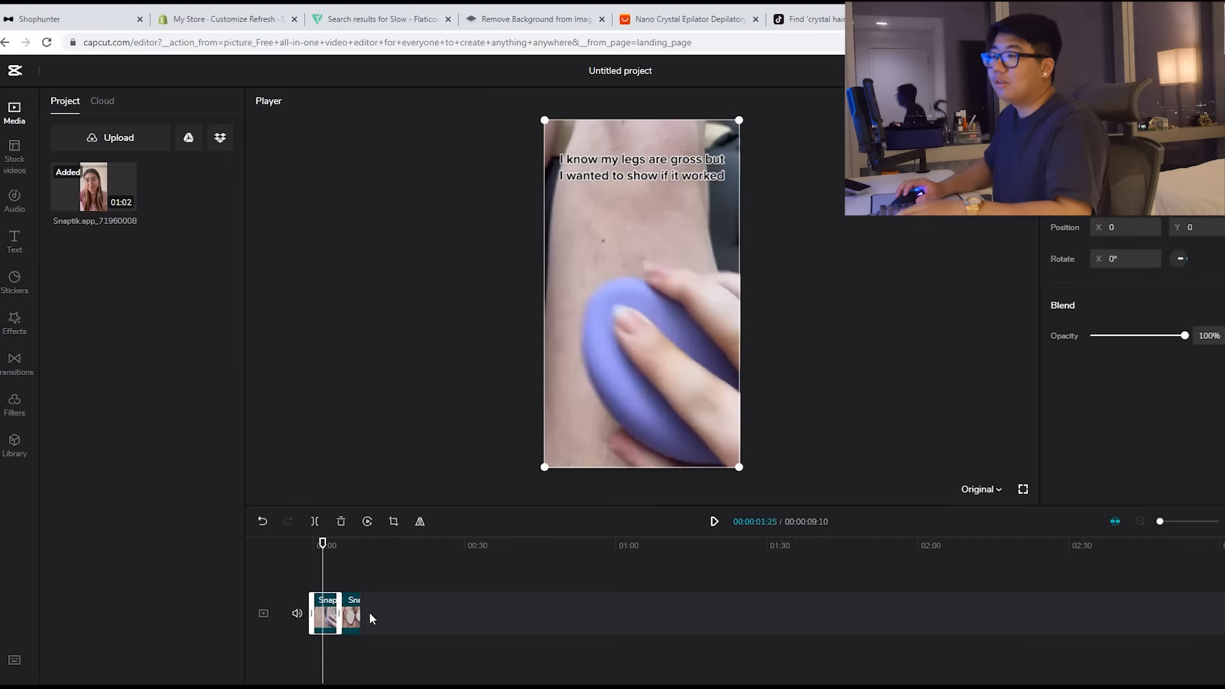
pyautogui.moveTo(310, 611); pyautogui.dragTo(297, 610)
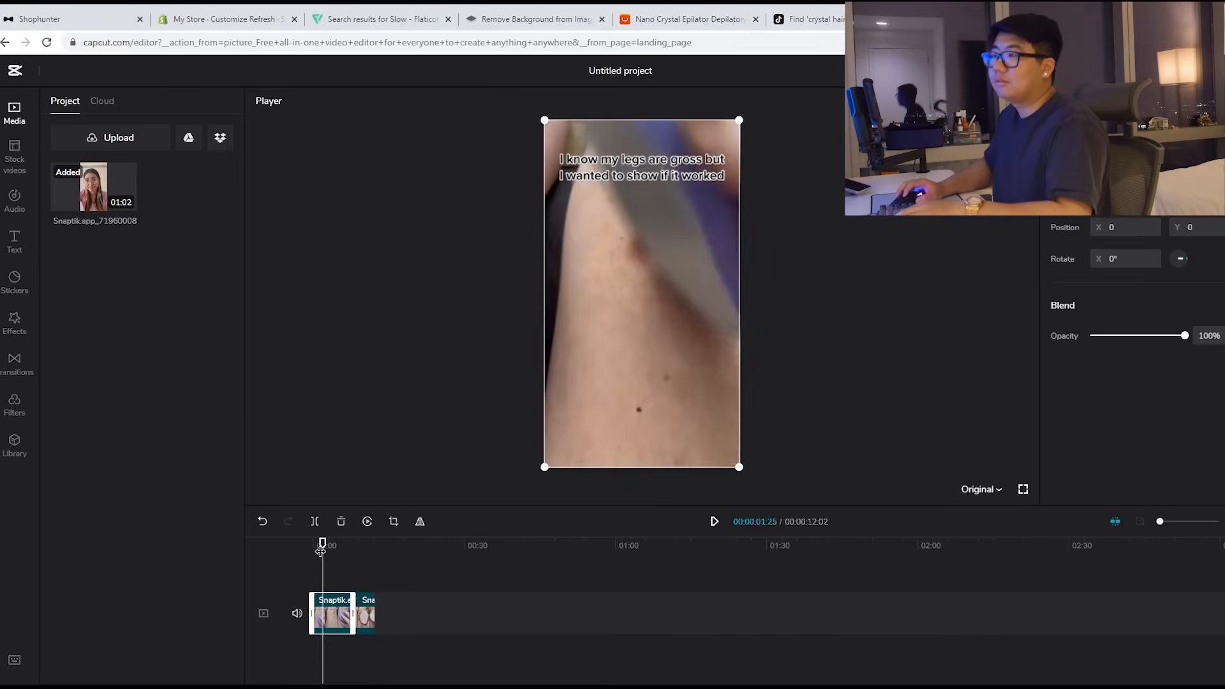
pyautogui.press('space')
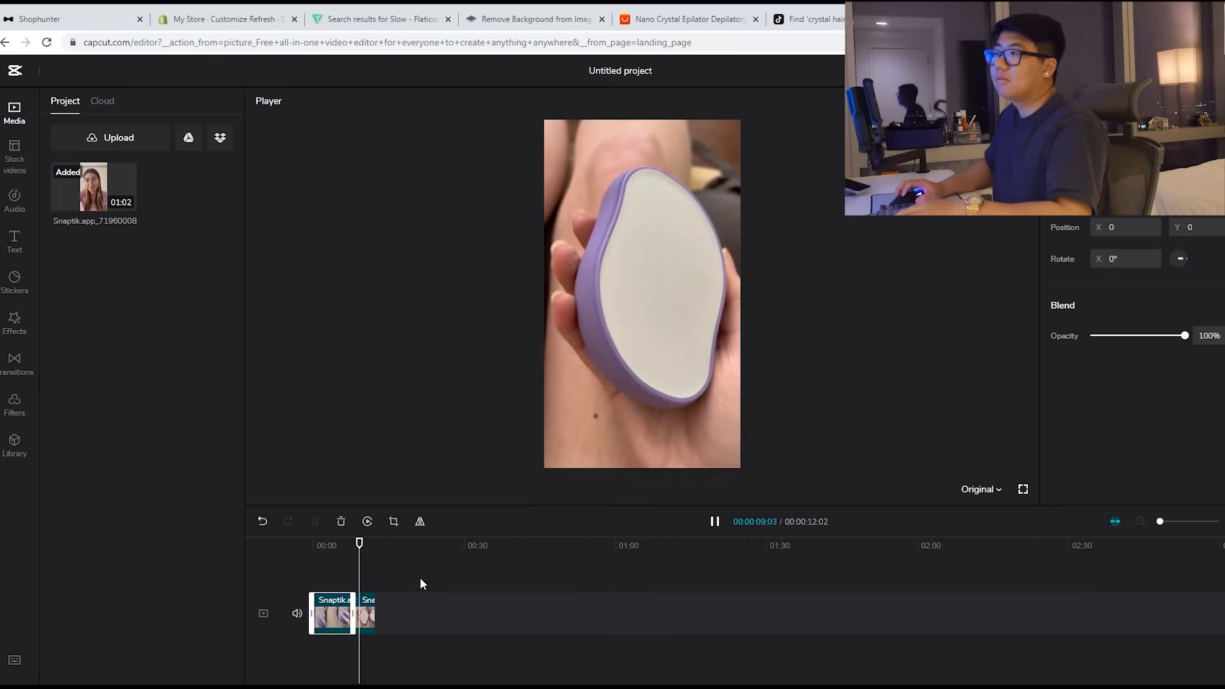
pyautogui.press('space')
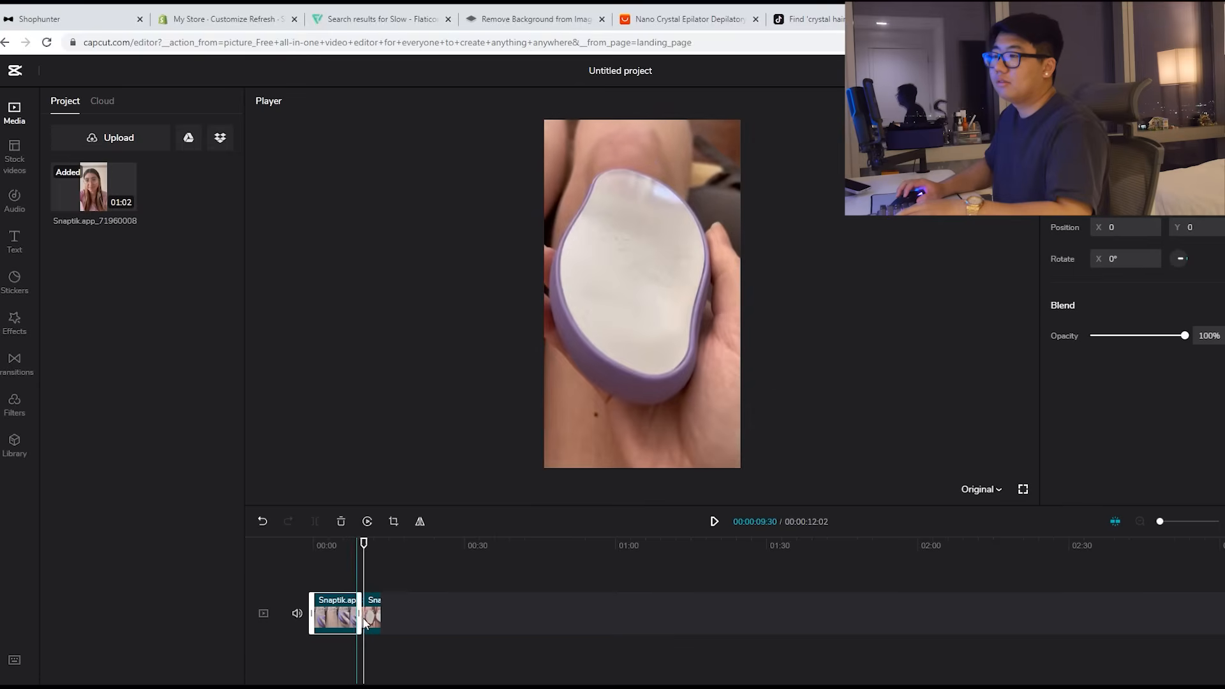
pyautogui.moveTo(362, 622); pyautogui.dragTo(367, 622)
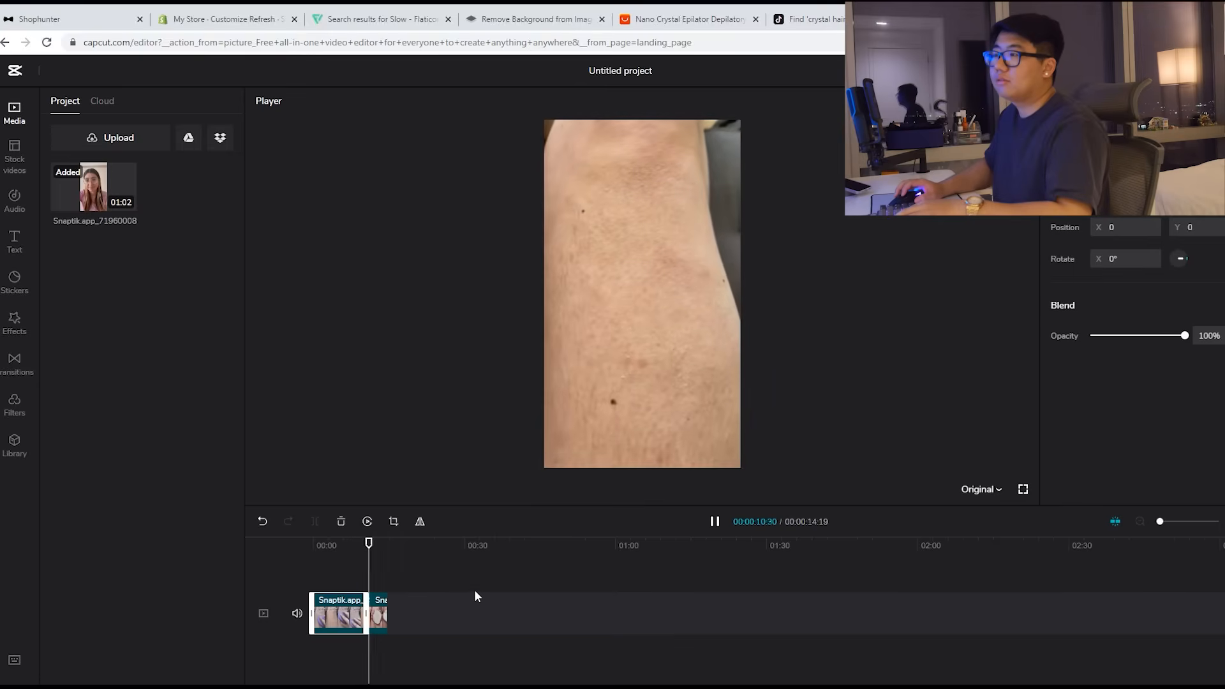
pyautogui.press('space')
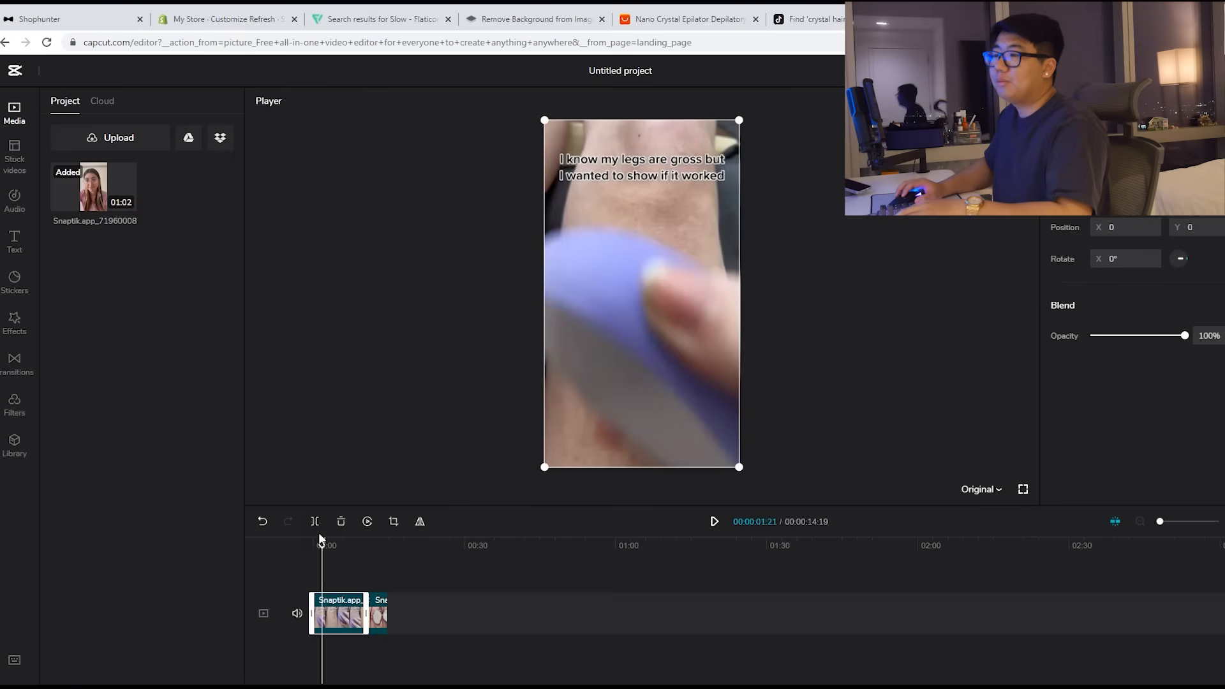
pyautogui.click(318, 525)
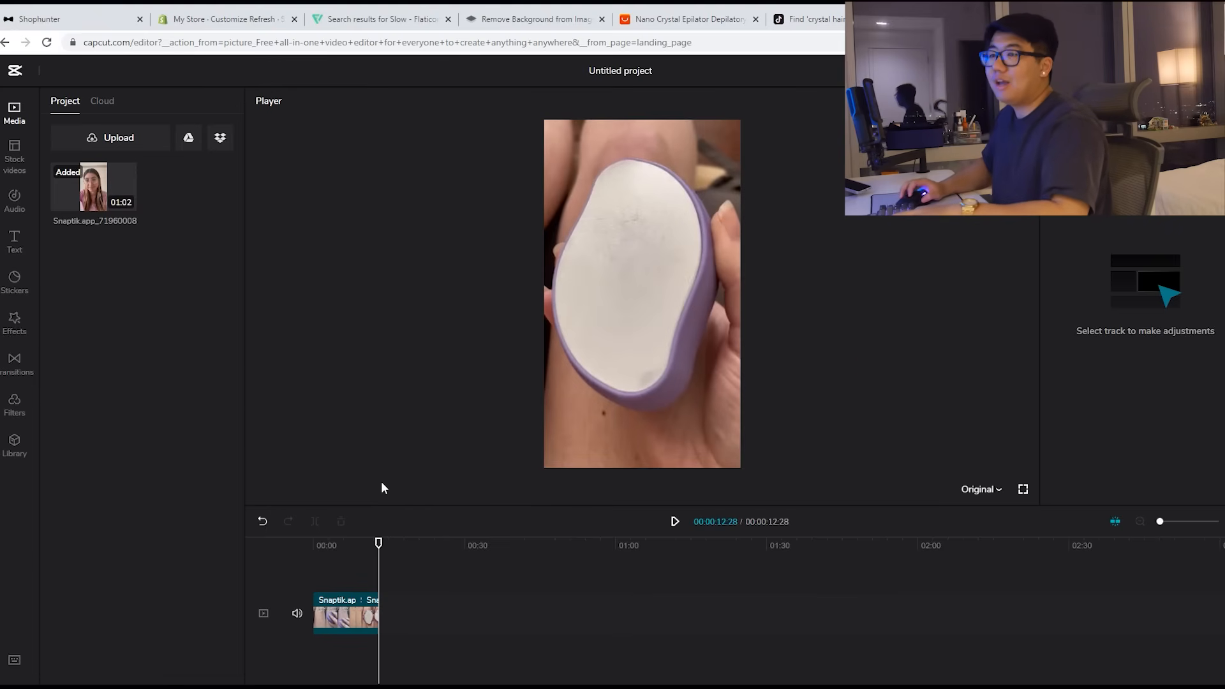
# Step: Switch the canvas to 1:1 and enlarge the clip to fill the square frame
pyautogui.click(991, 498)
pyautogui.click(943, 644)
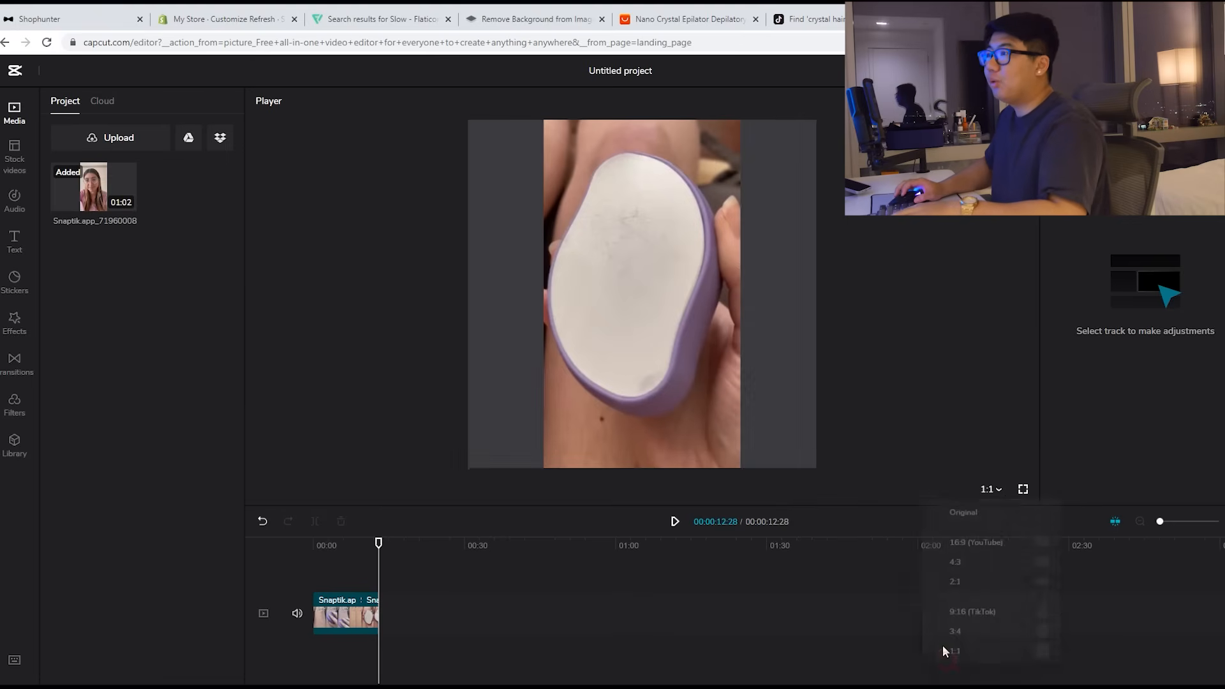
pyautogui.click(704, 361)
pyautogui.moveTo(1110, 196); pyautogui.dragTo(1113, 199)
pyautogui.moveTo(1123, 201); pyautogui.dragTo(1125, 201)
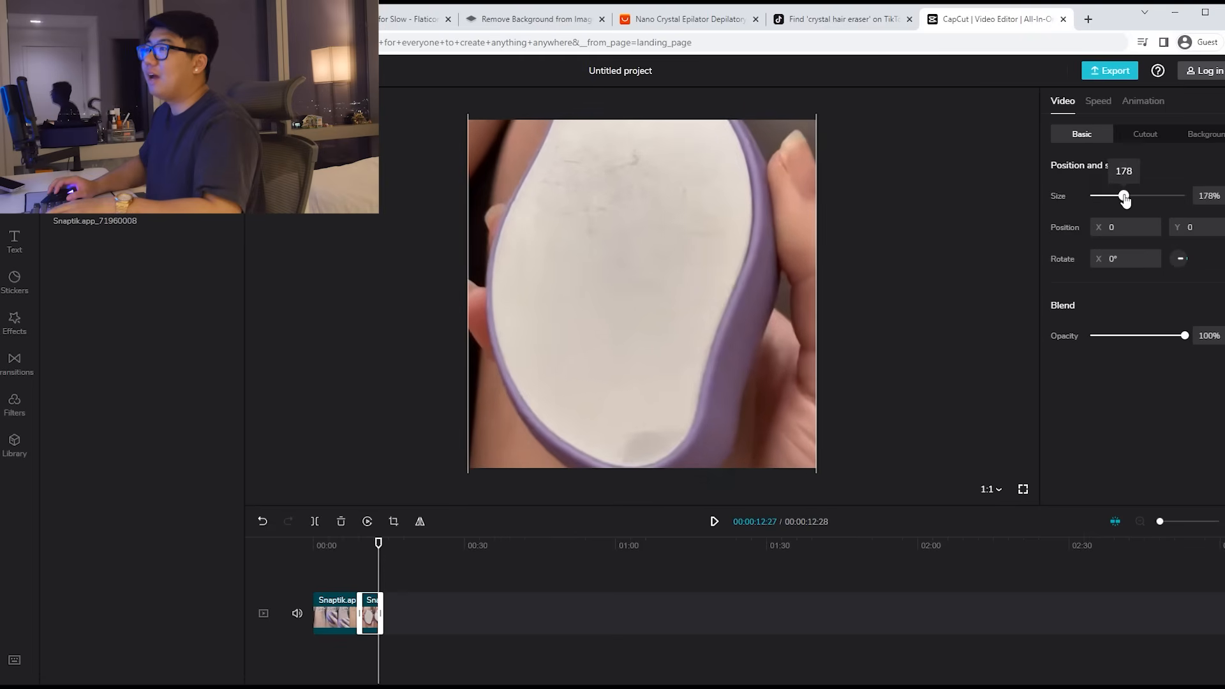
pyautogui.press('space')
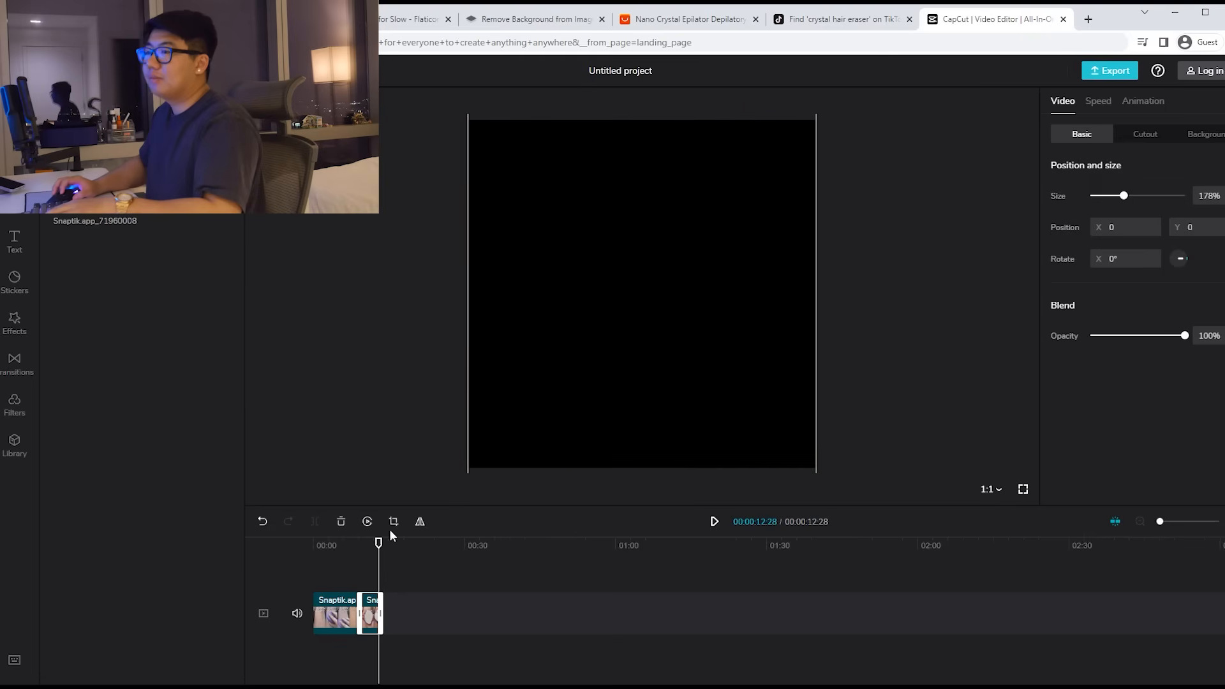
# Step: Set the short middle clip's size to 178%
pyautogui.moveTo(333, 541); pyautogui.dragTo(322, 542)
pyautogui.press('space')
pyautogui.click(332, 621)
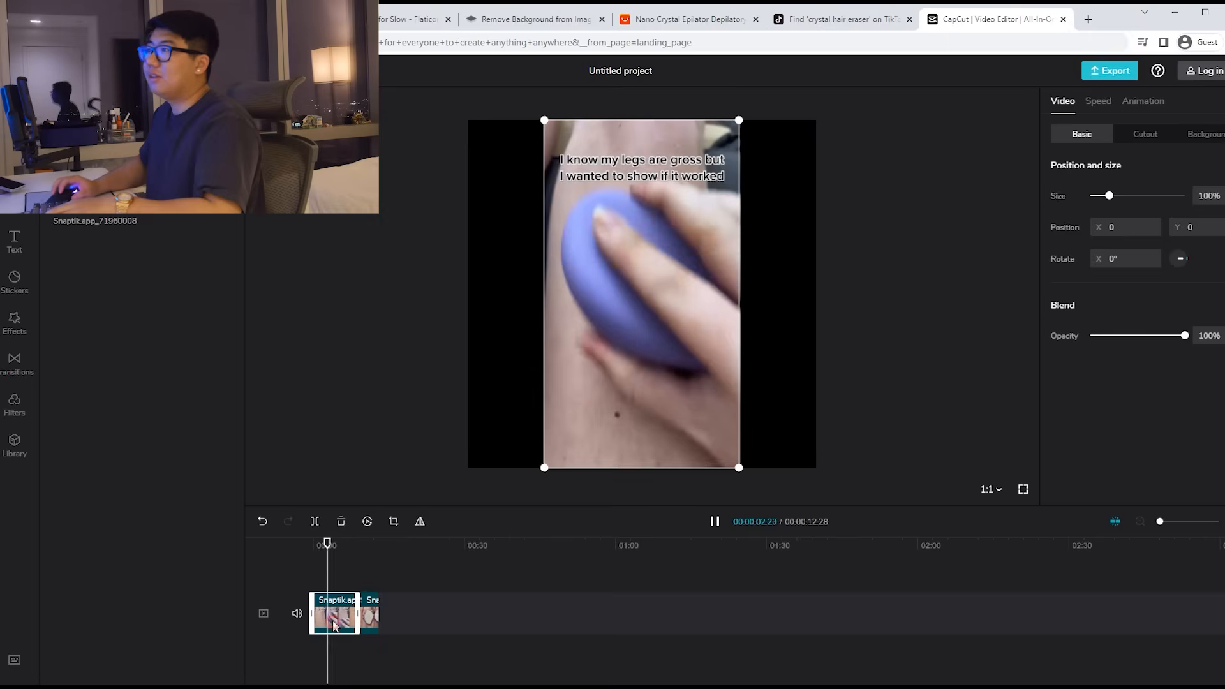
pyautogui.click(355, 613)
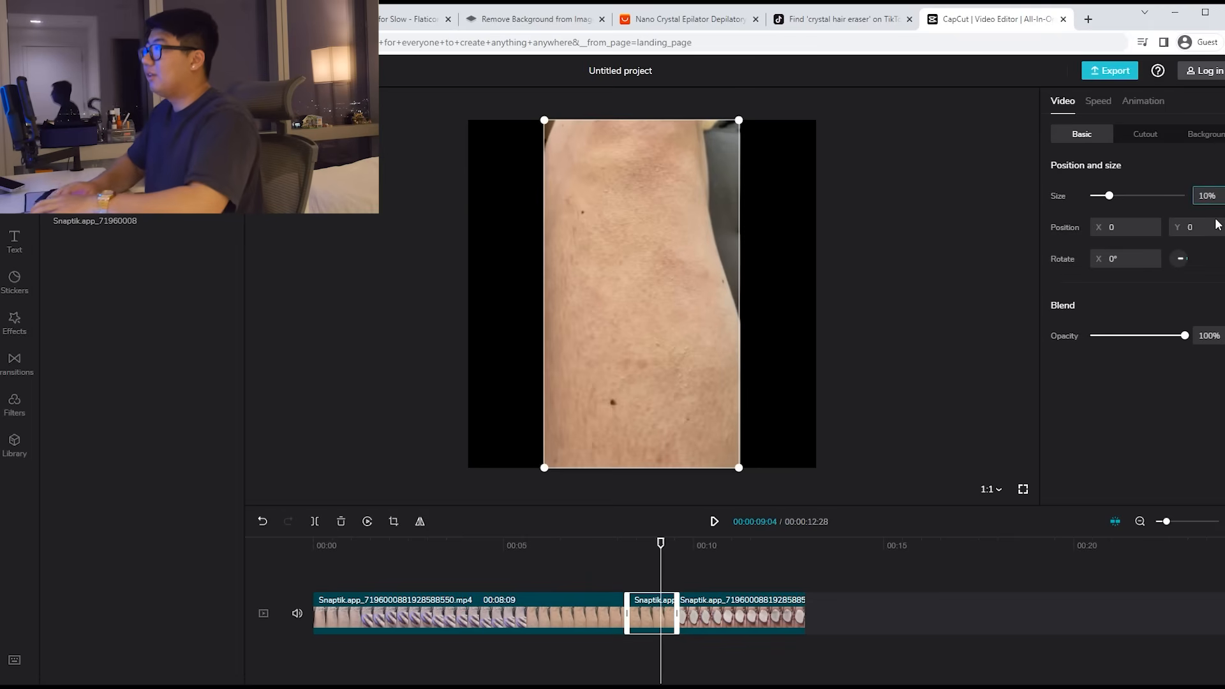
pyautogui.press('BackSpace')
pyautogui.write('8')
pyautogui.press('Return')
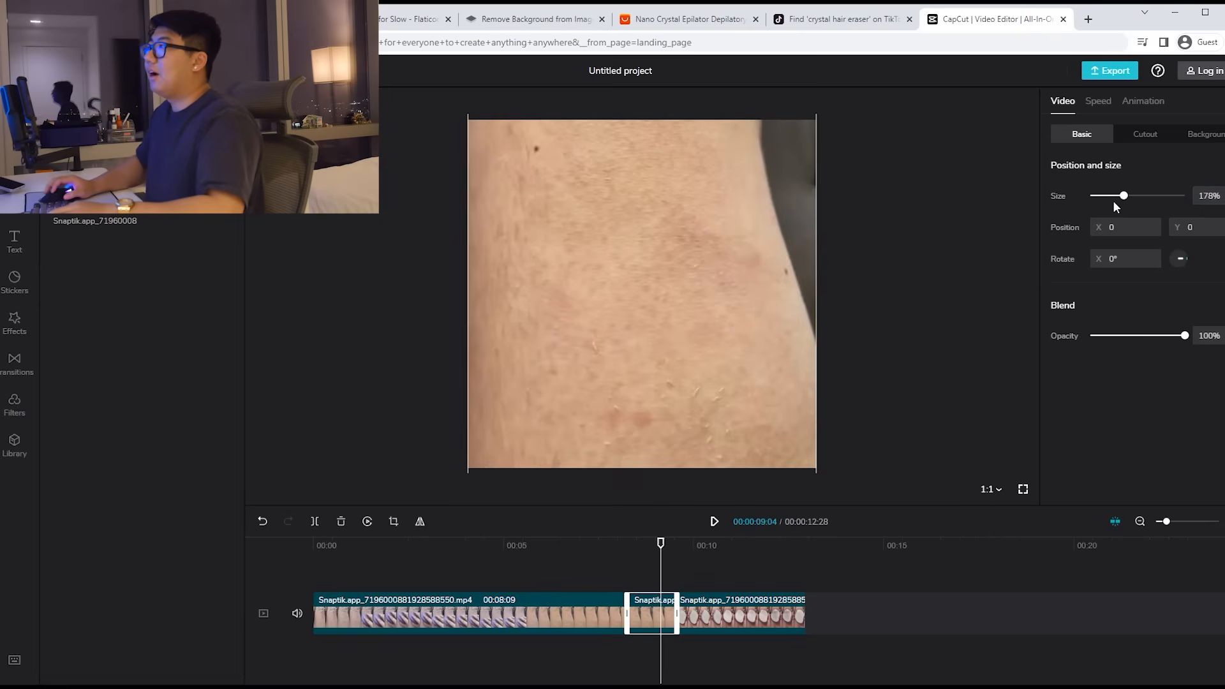
# Step: Export the edited video as a 1080p MP4, 202305042125.mp4
pyautogui.click(1111, 72)
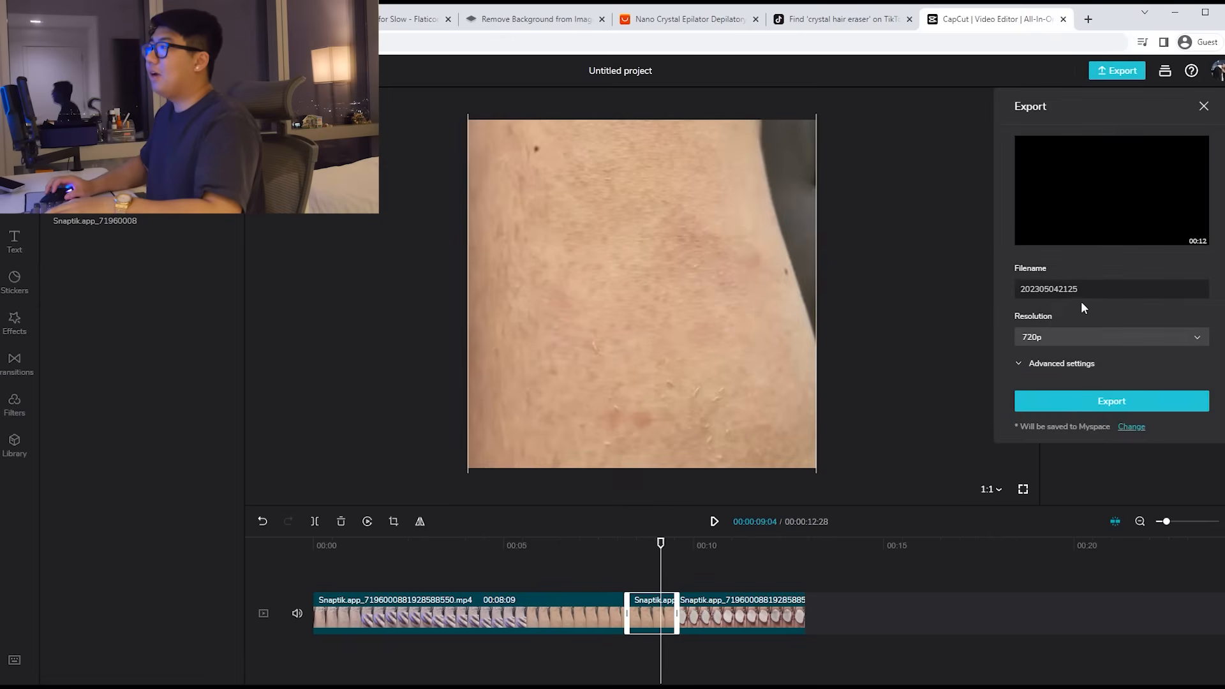
pyautogui.click(1084, 338)
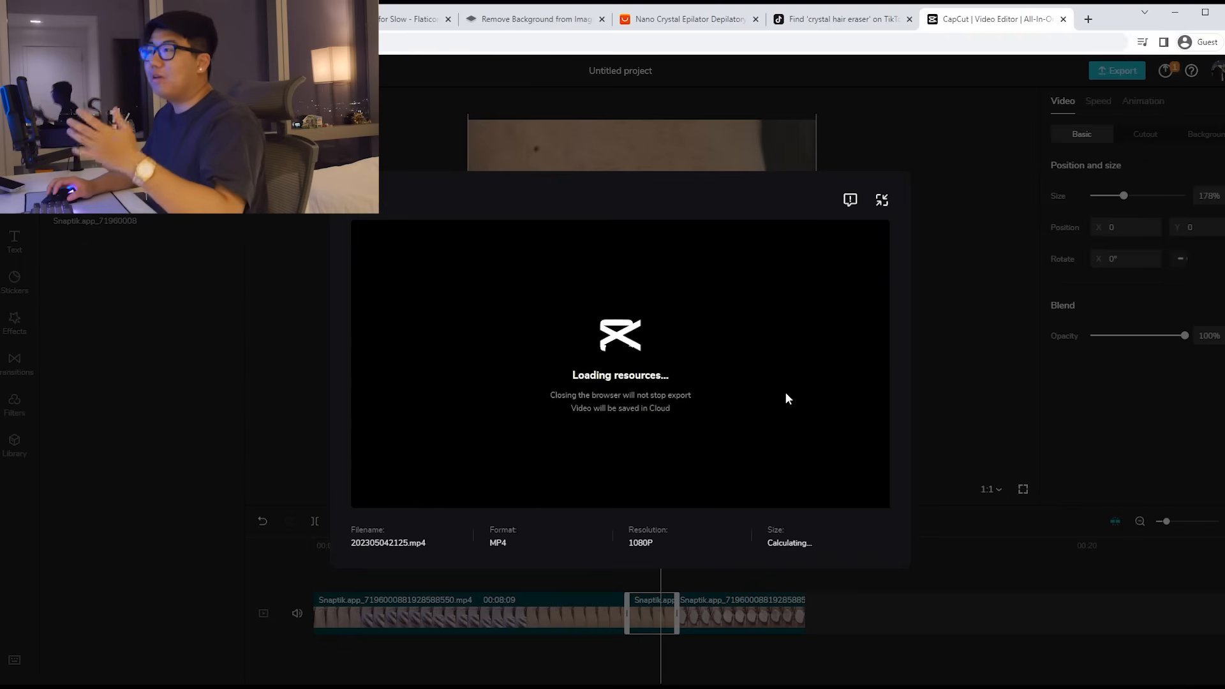
pyautogui.click(1088, 19)
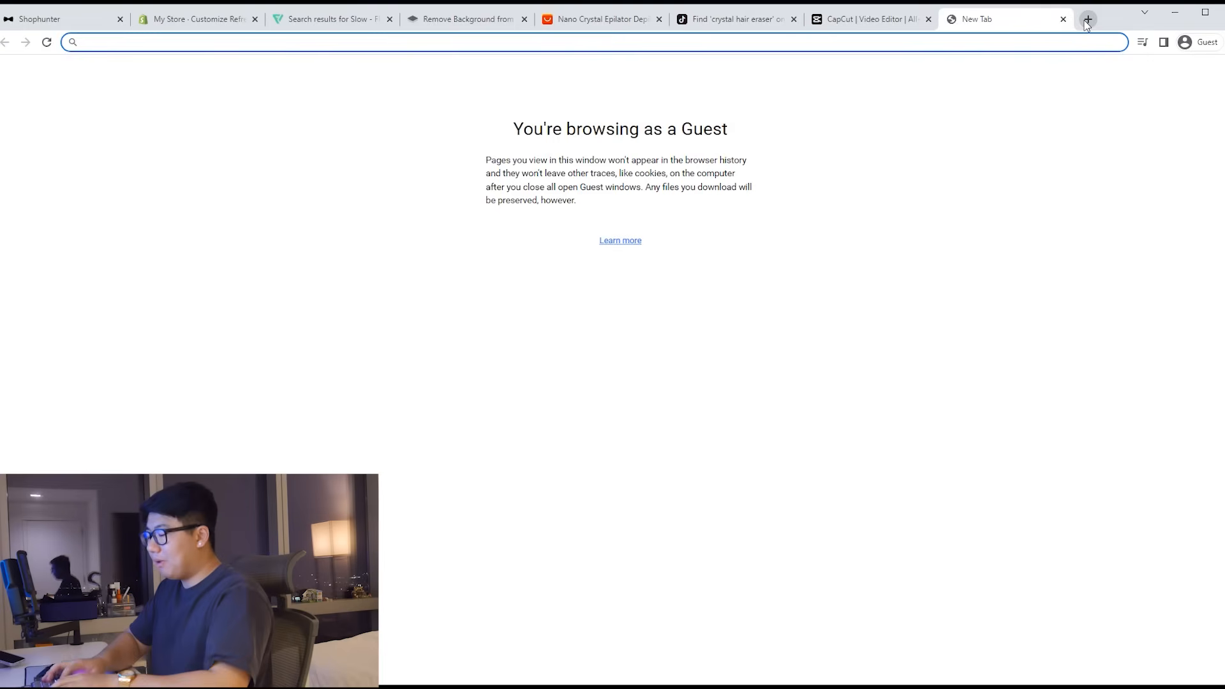
# Step: Search 'mp4 to gif' and upload 202305042125.mp4 to ezgif's Video to GIF converter
pyautogui.write('mp4 to gif')
pyautogui.press('Return')
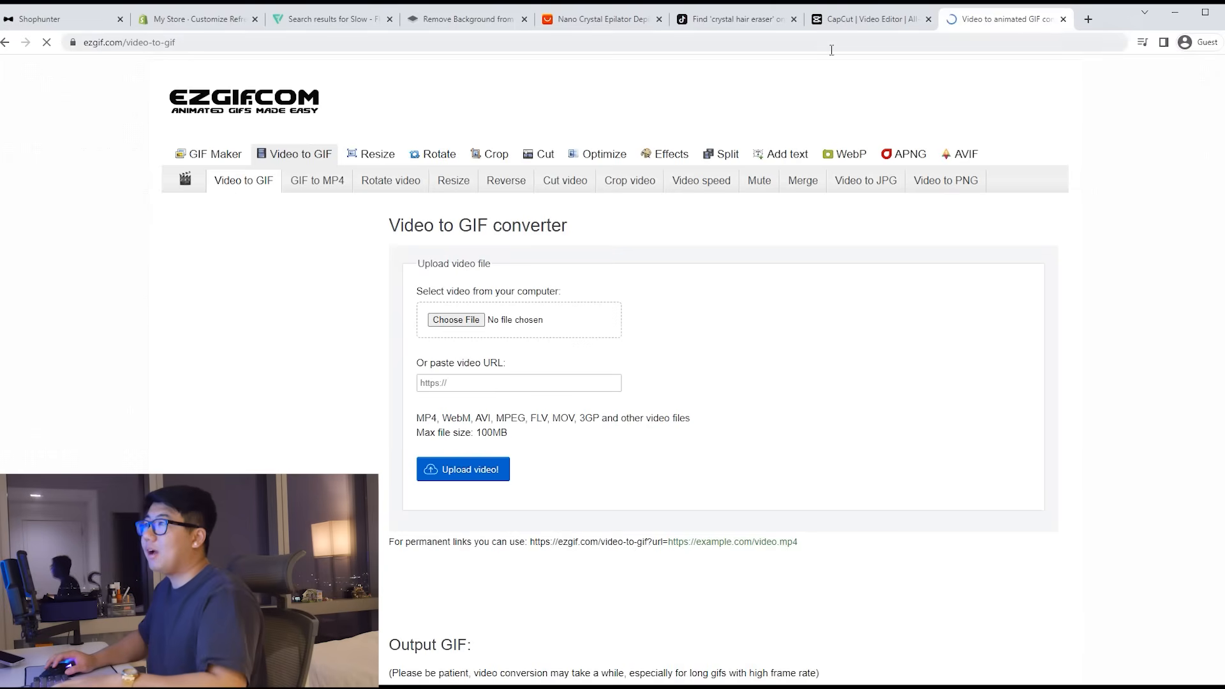
pyautogui.click(892, 23)
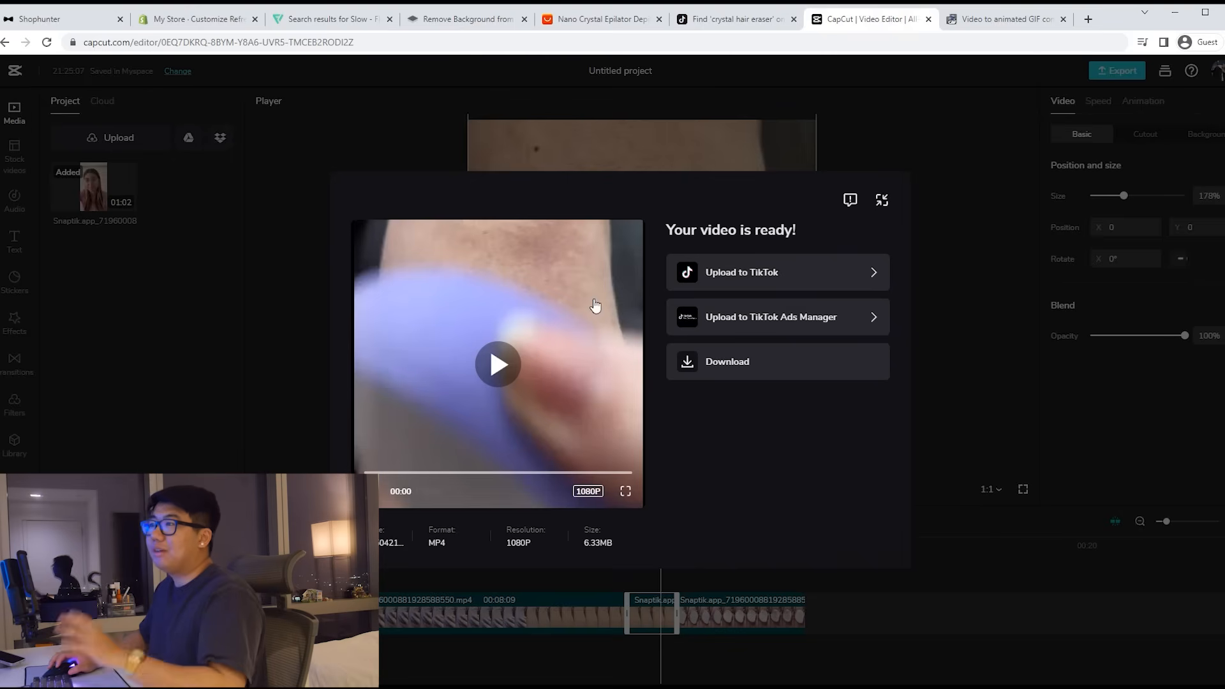
pyautogui.click(1005, 19)
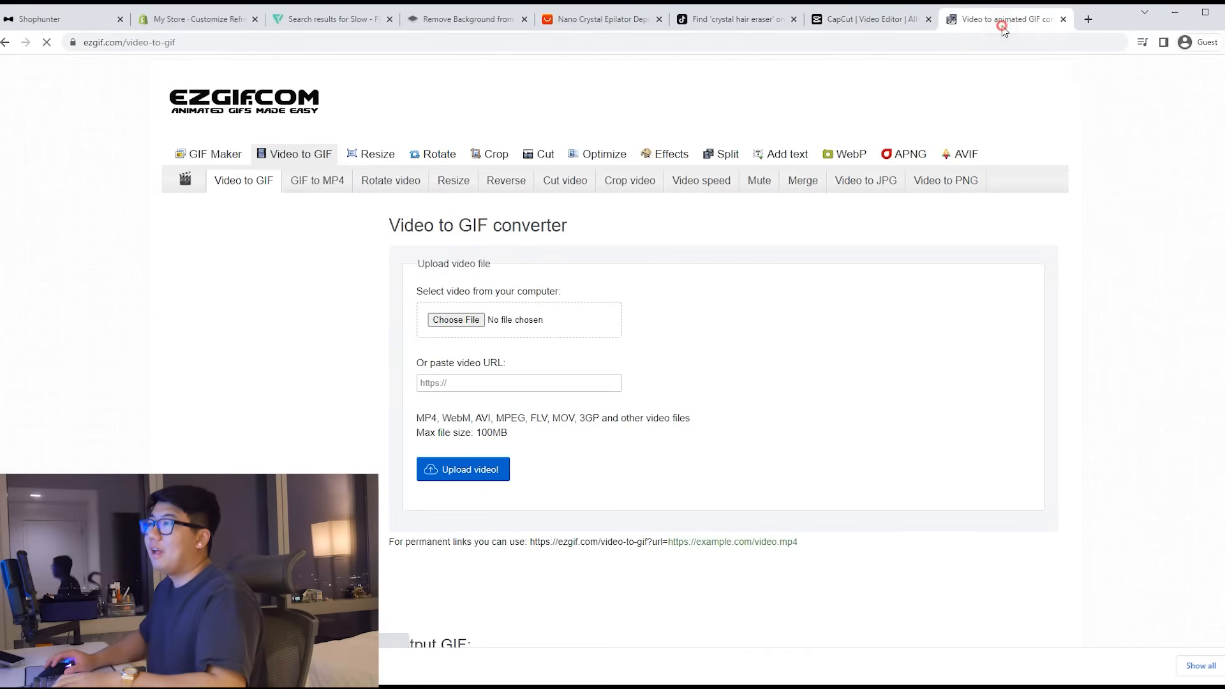
pyautogui.click(450, 317)
pyautogui.doubleClick(268, 249)
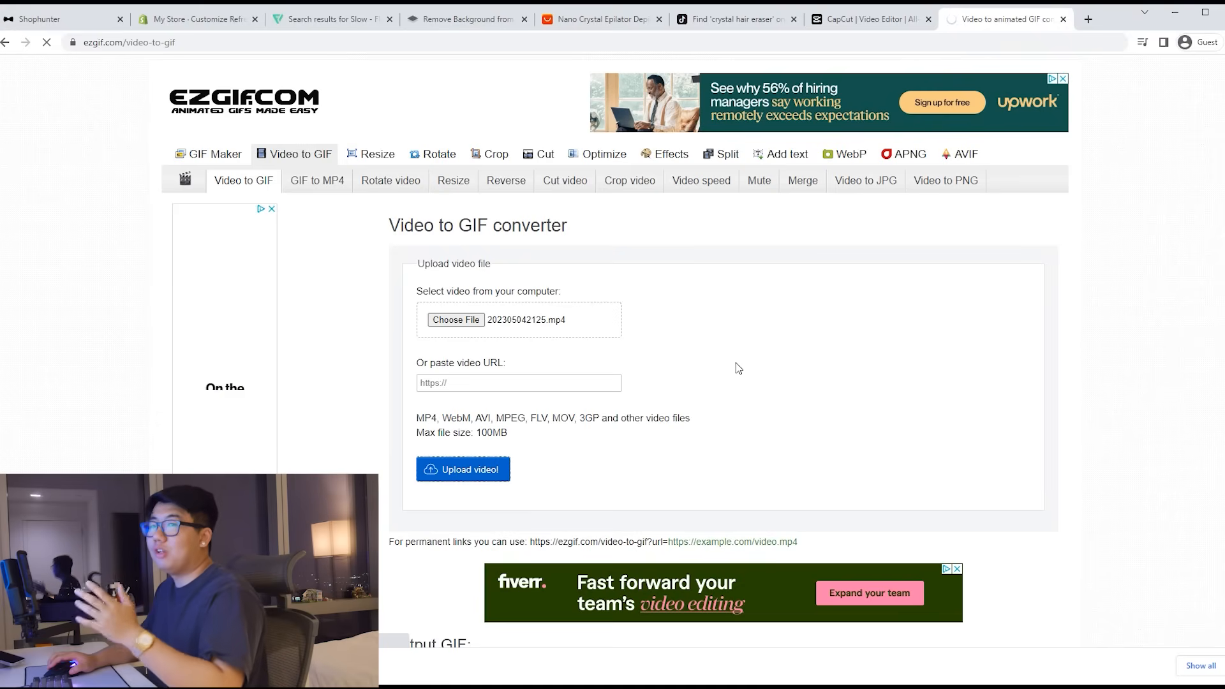
pyautogui.scroll(-6, 746, 374)
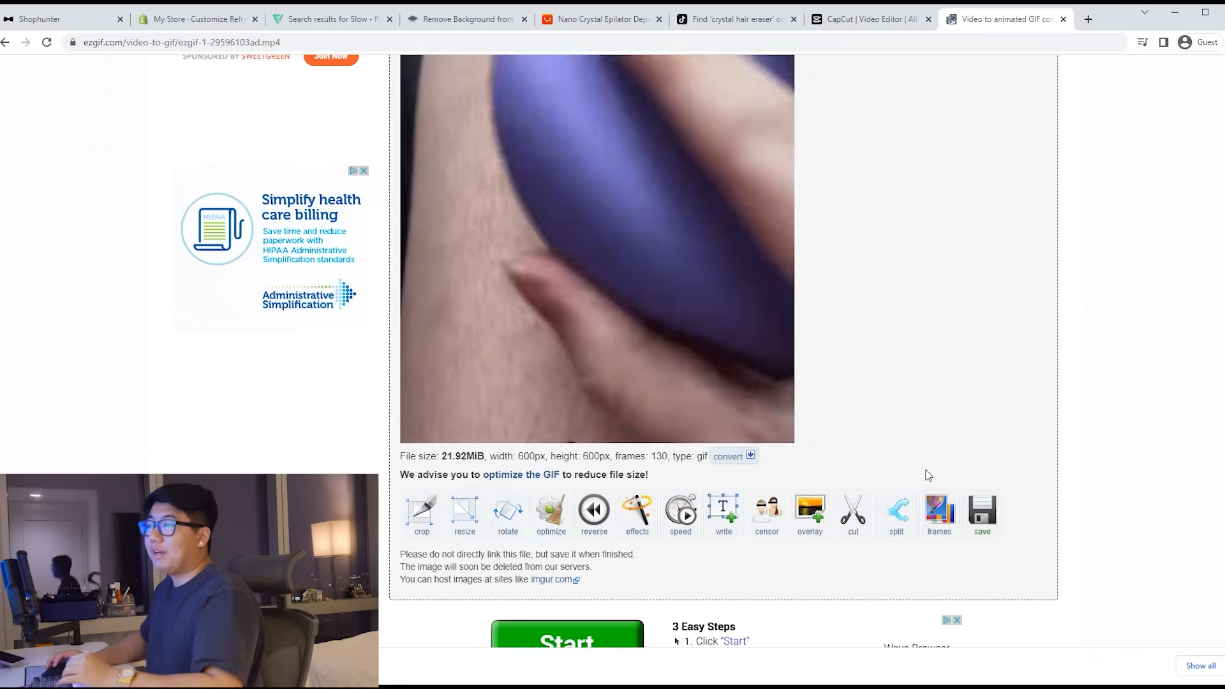
pyautogui.scroll(1, 539, 491)
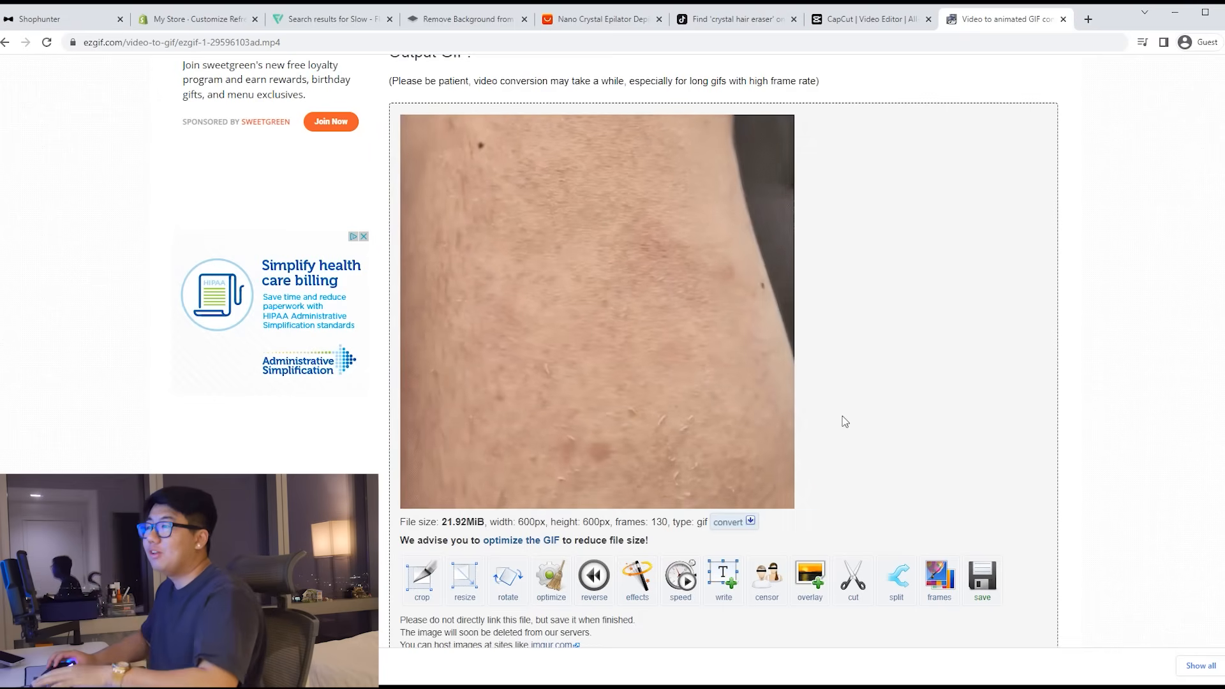
# Step: Cut the GIF to frames 1–114 and save the trimmed file
pyautogui.click(852, 578)
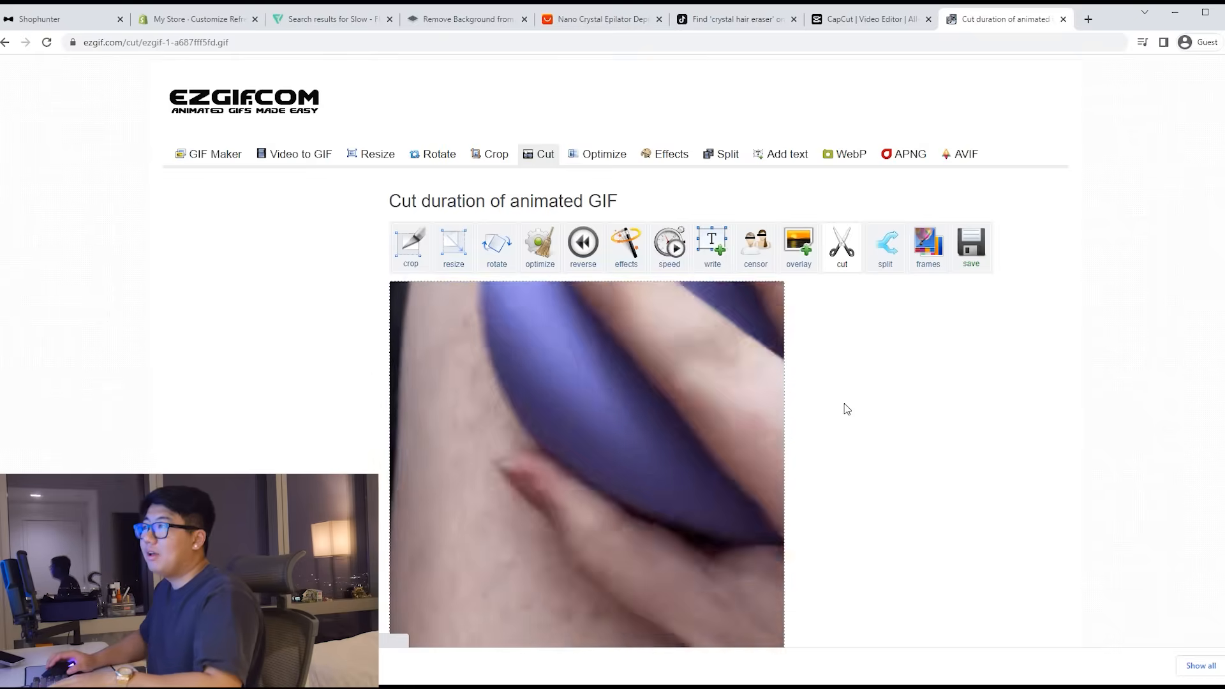
pyautogui.scroll(-5, 516, 464)
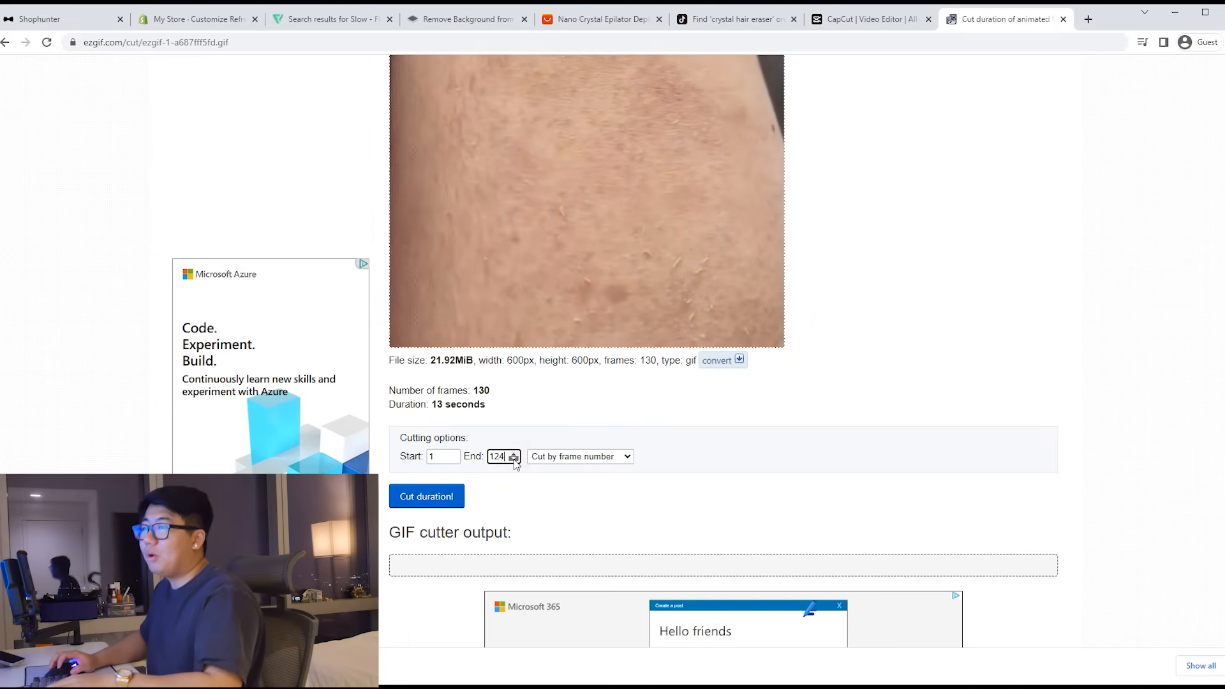
pyautogui.click(435, 504)
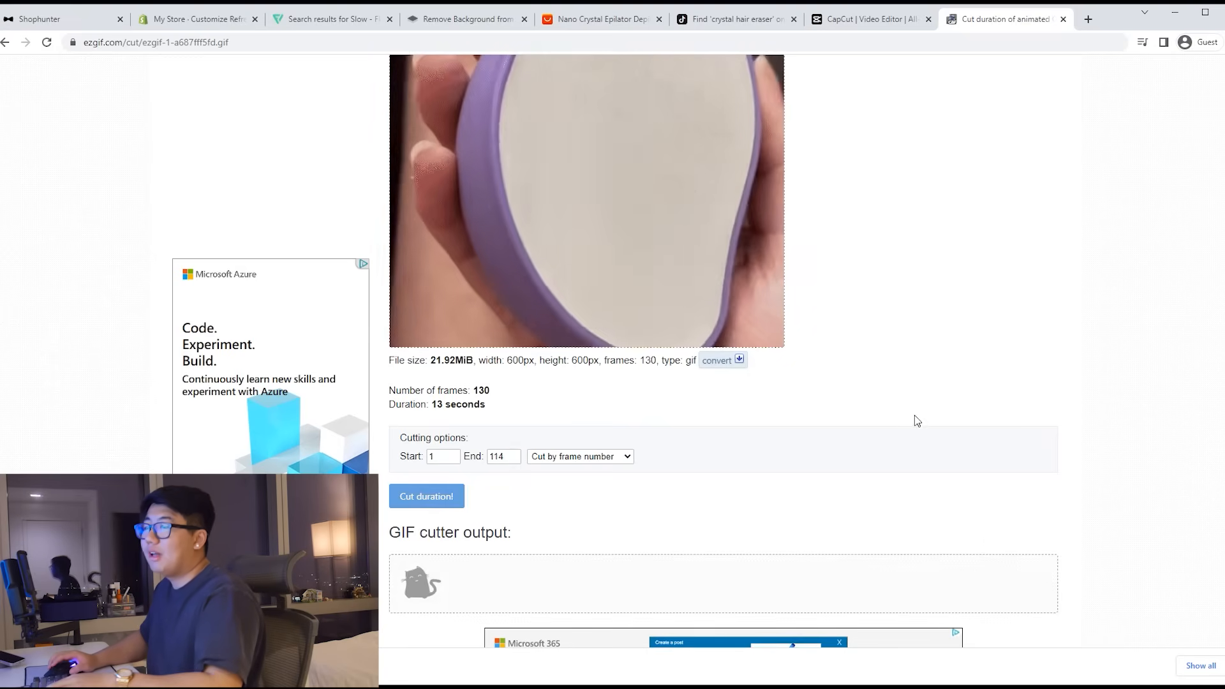
pyautogui.scroll(-1, 875, 414)
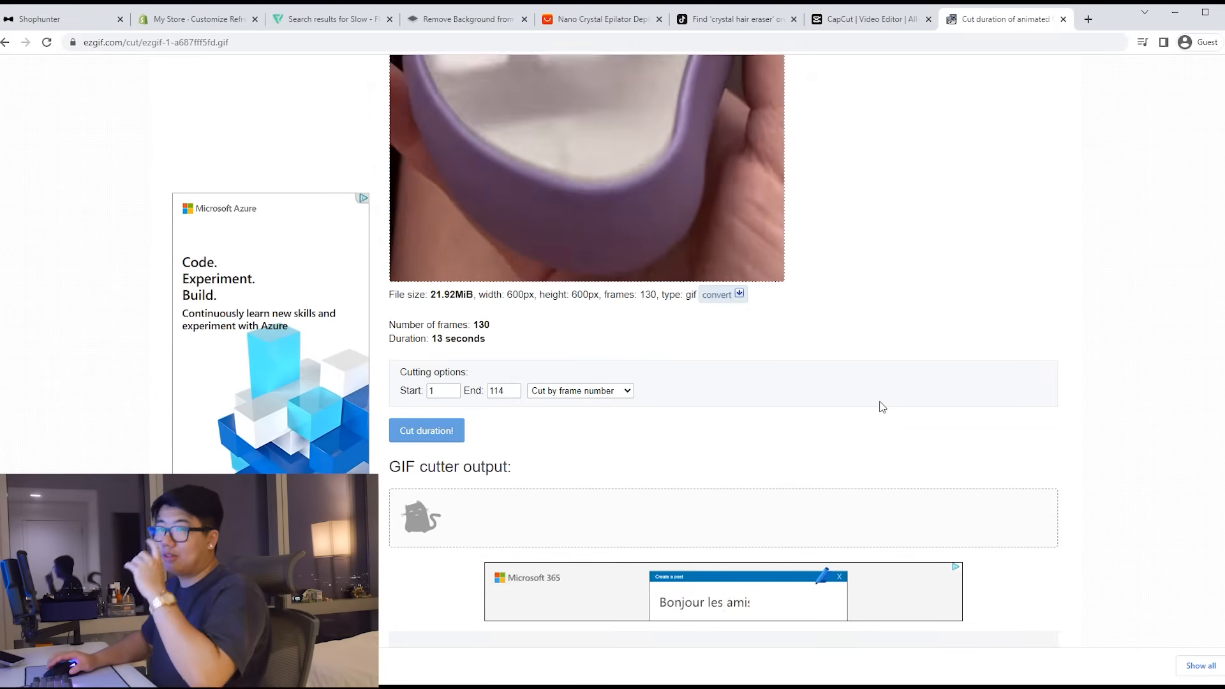
pyautogui.scroll(-5, 874, 441)
pyautogui.scroll(-1, 944, 517)
pyautogui.click(998, 565)
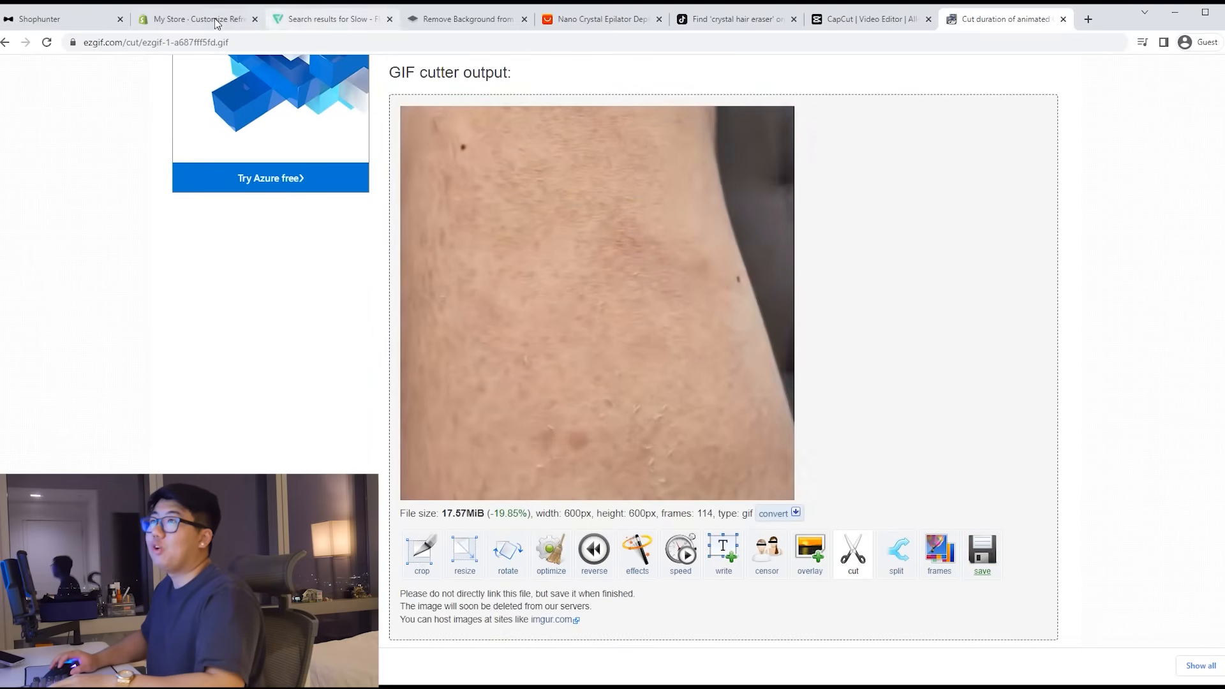
# Step: Upload the trimmed ezgif GIF as the Shopify Image with text section's image
pyautogui.click(215, 18)
pyautogui.click(1152, 183)
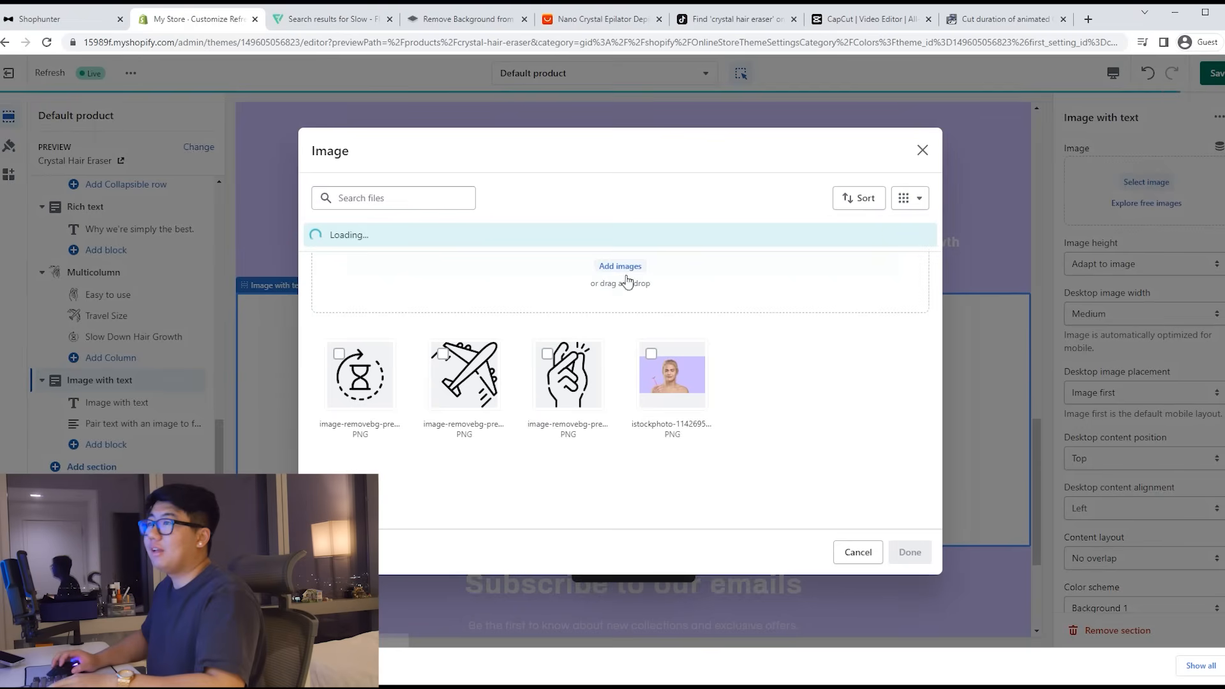
pyautogui.click(552, 271)
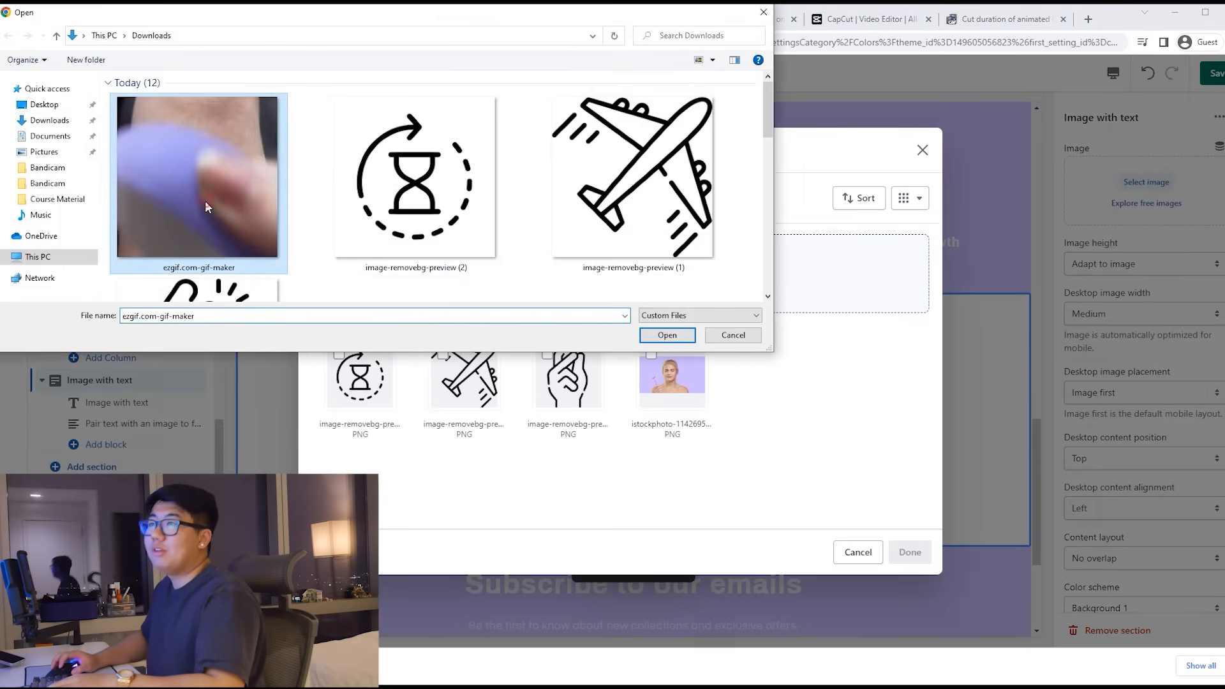
pyautogui.doubleClick(205, 202)
pyautogui.click(895, 544)
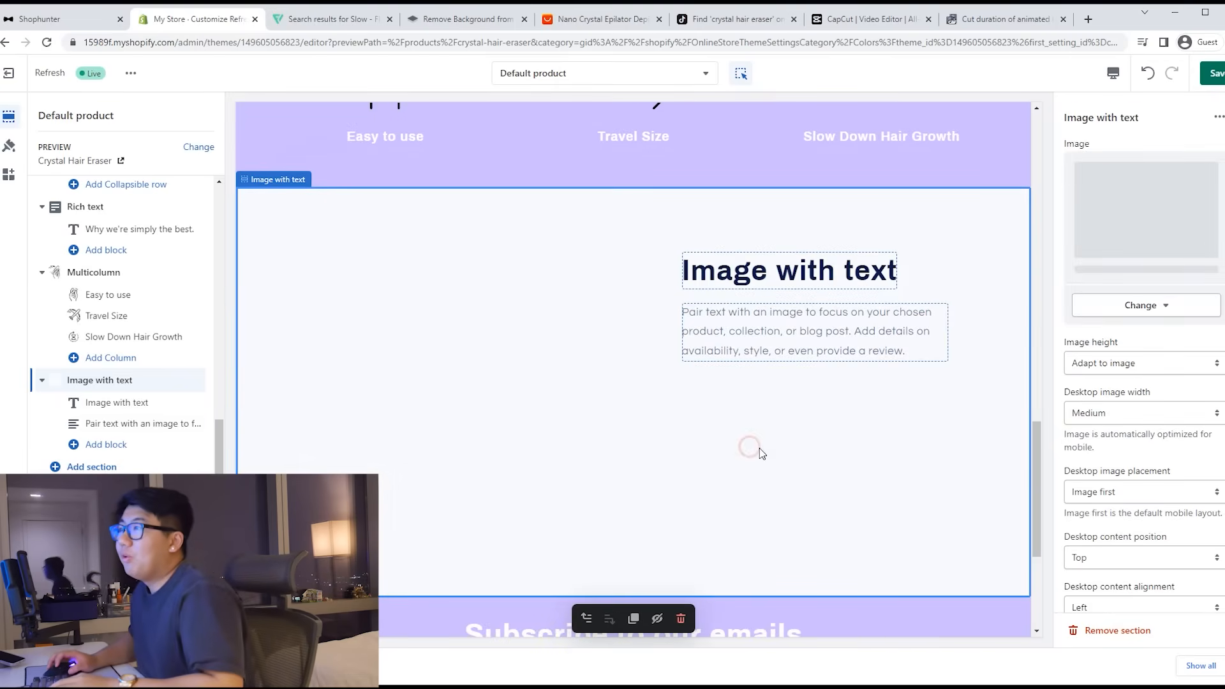
# Step: Change the section heading to 'Rub, Exflliate, Smooth'
pyautogui.click(793, 285)
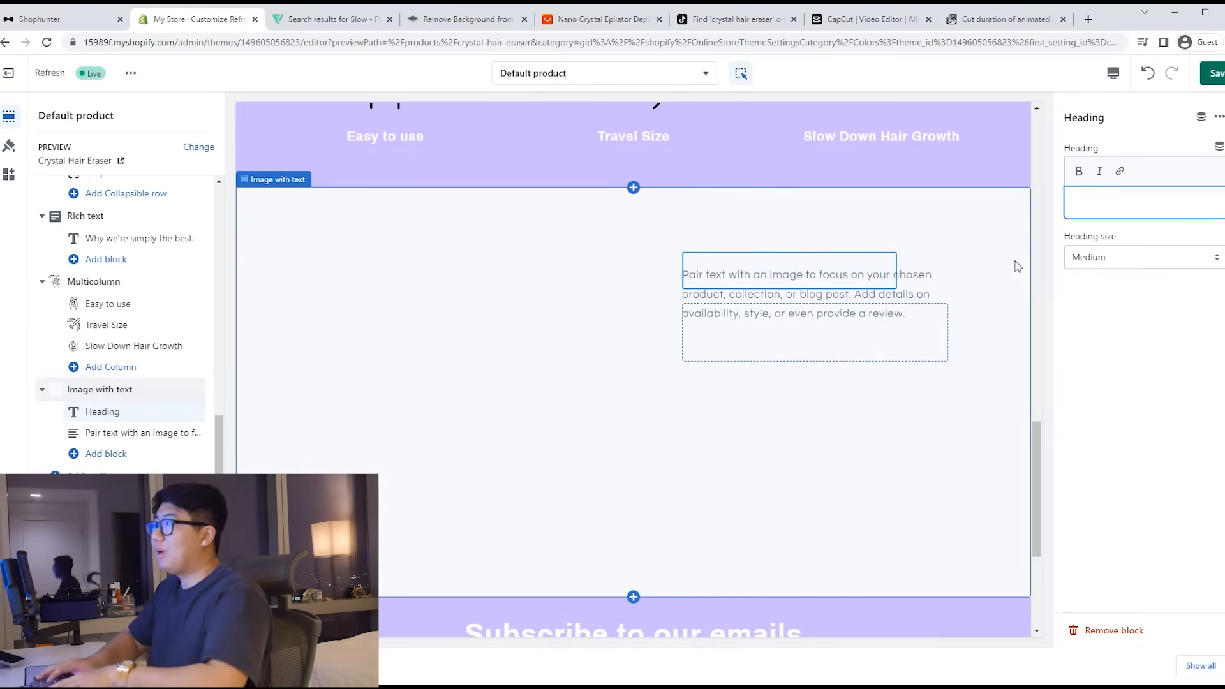
pyautogui.write('Rub, Exfl')
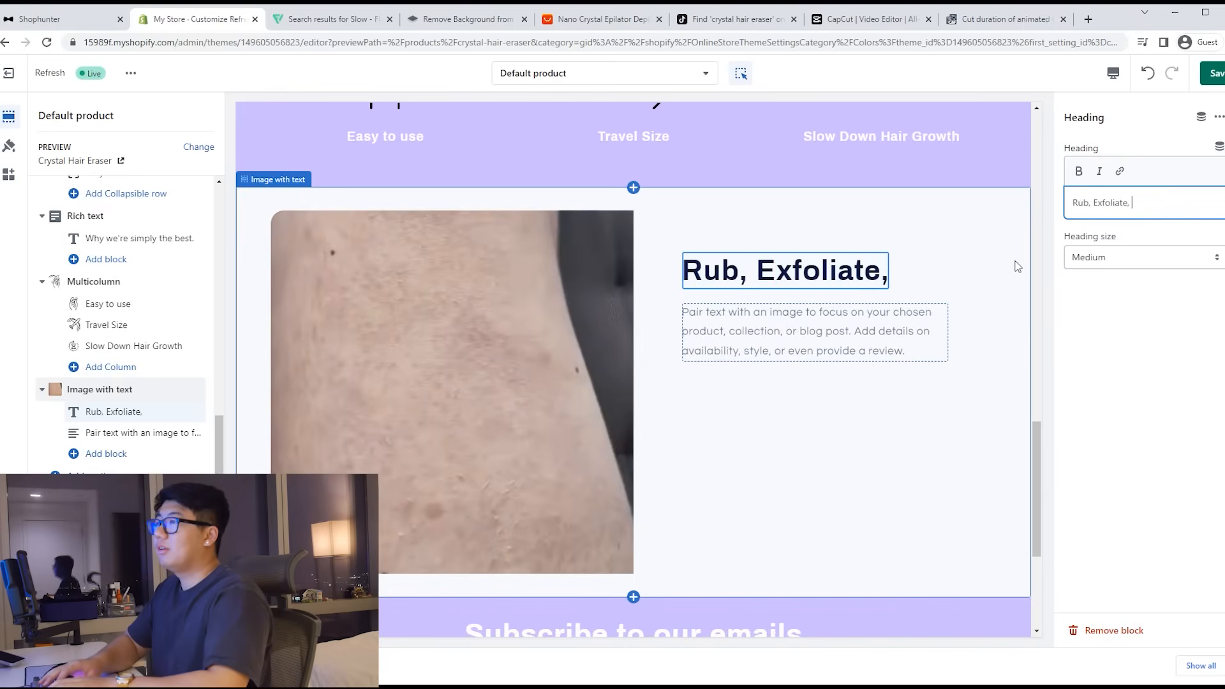
pyautogui.write('liate, Smooth')
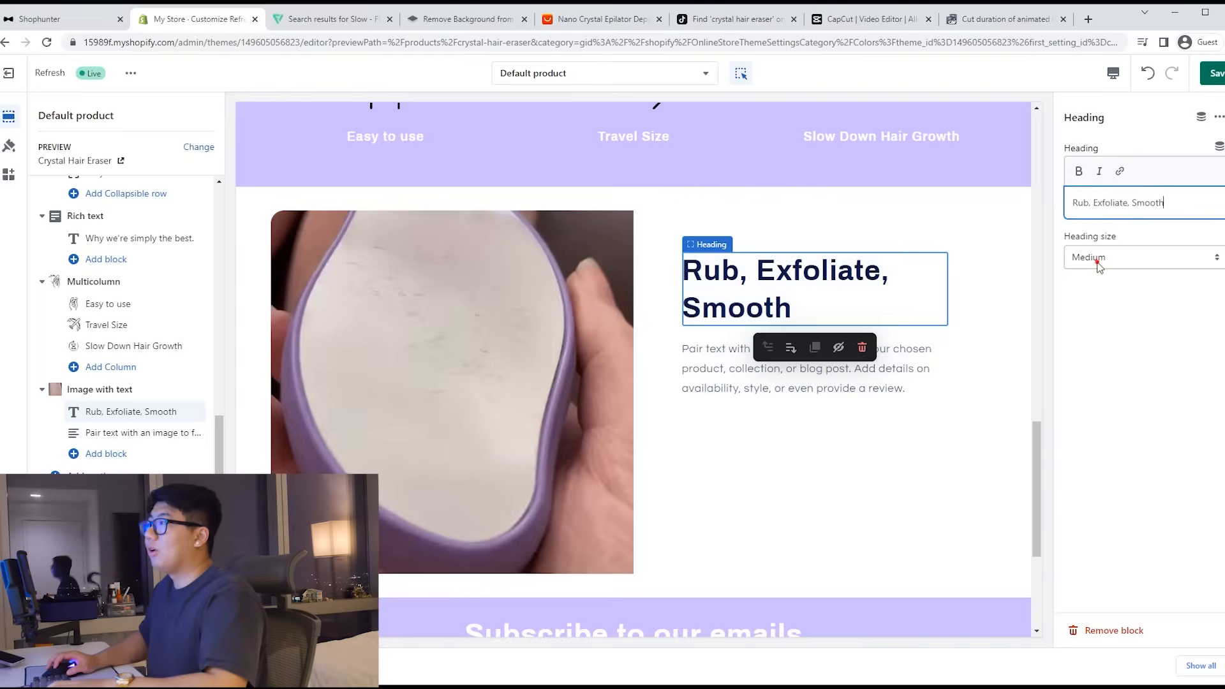
pyautogui.click(1098, 260)
# Step: Set the Image with text section's image height to Small
pyautogui.click(910, 423)
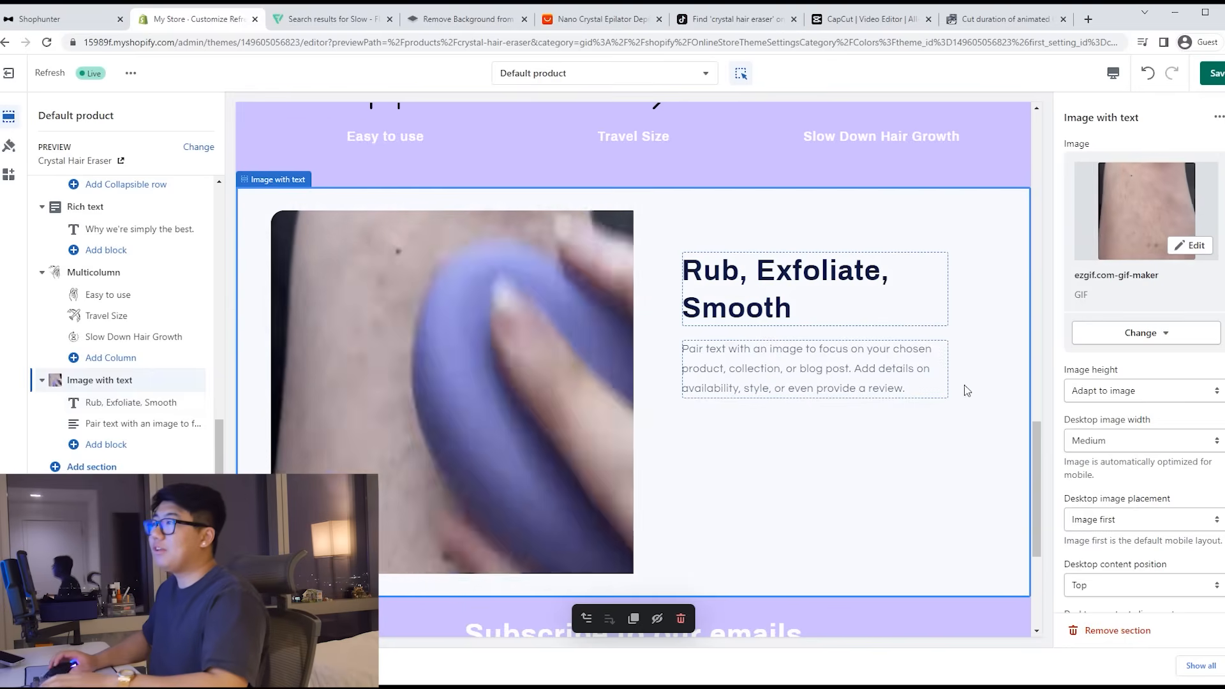
pyautogui.scroll(-1, 1134, 363)
pyautogui.click(1134, 325)
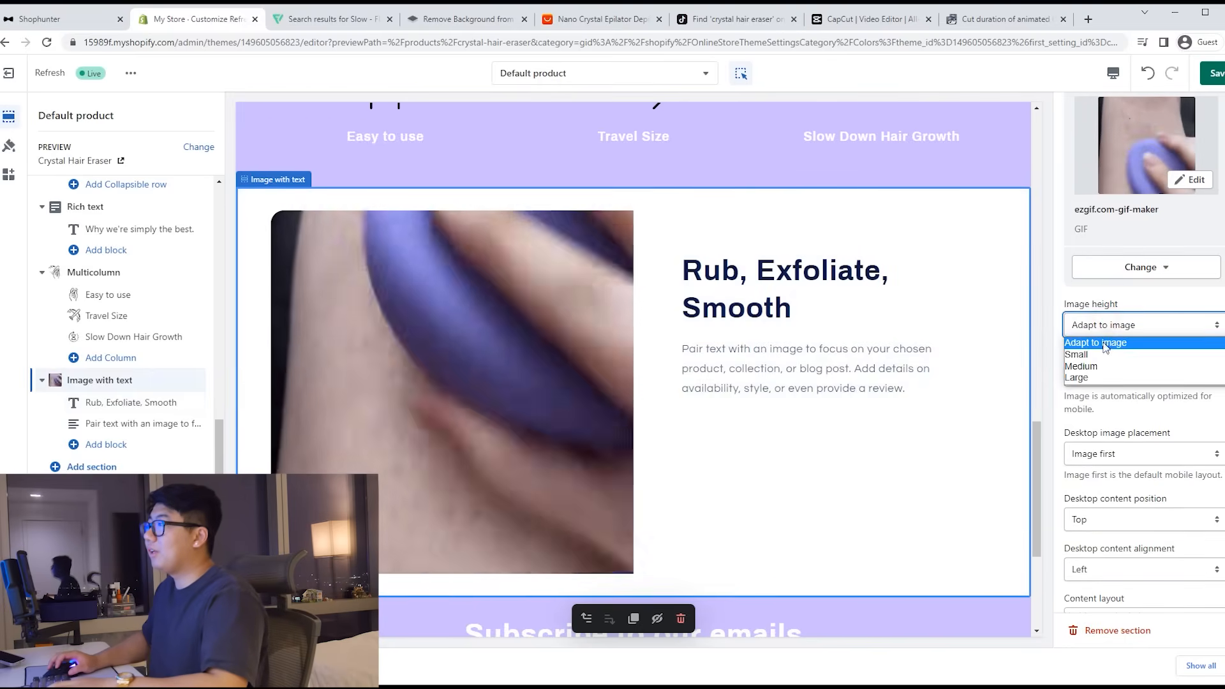
pyautogui.click(1085, 353)
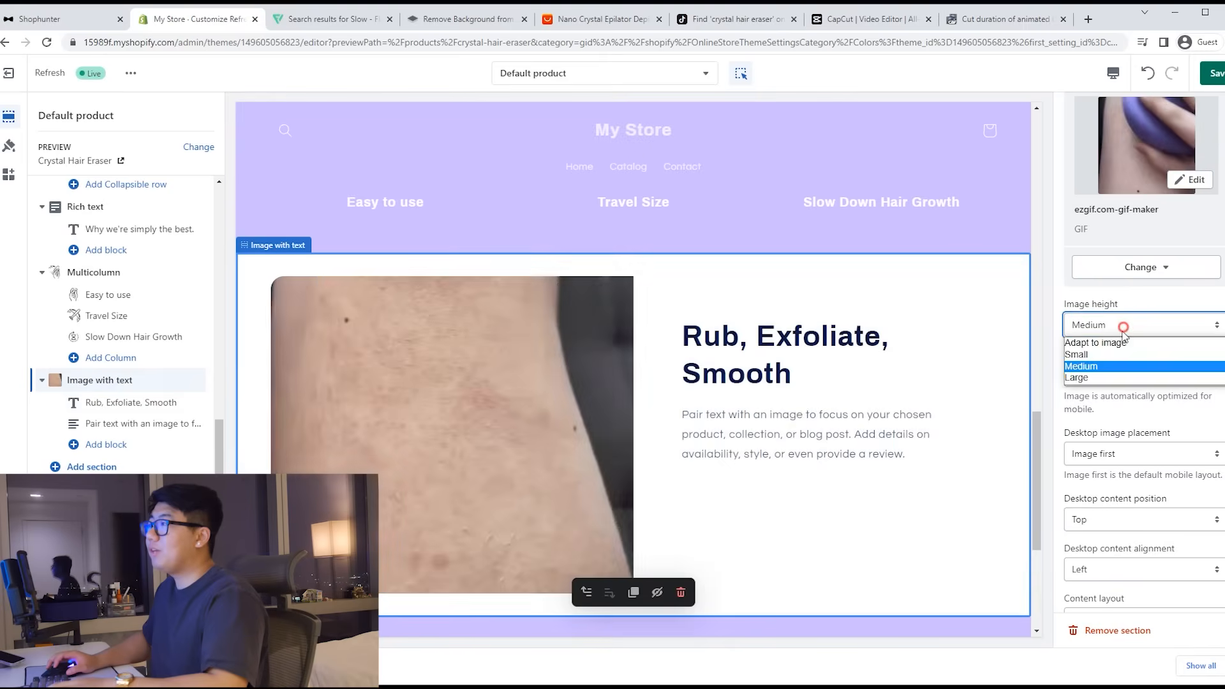
pyautogui.click(1111, 326)
pyautogui.click(1084, 352)
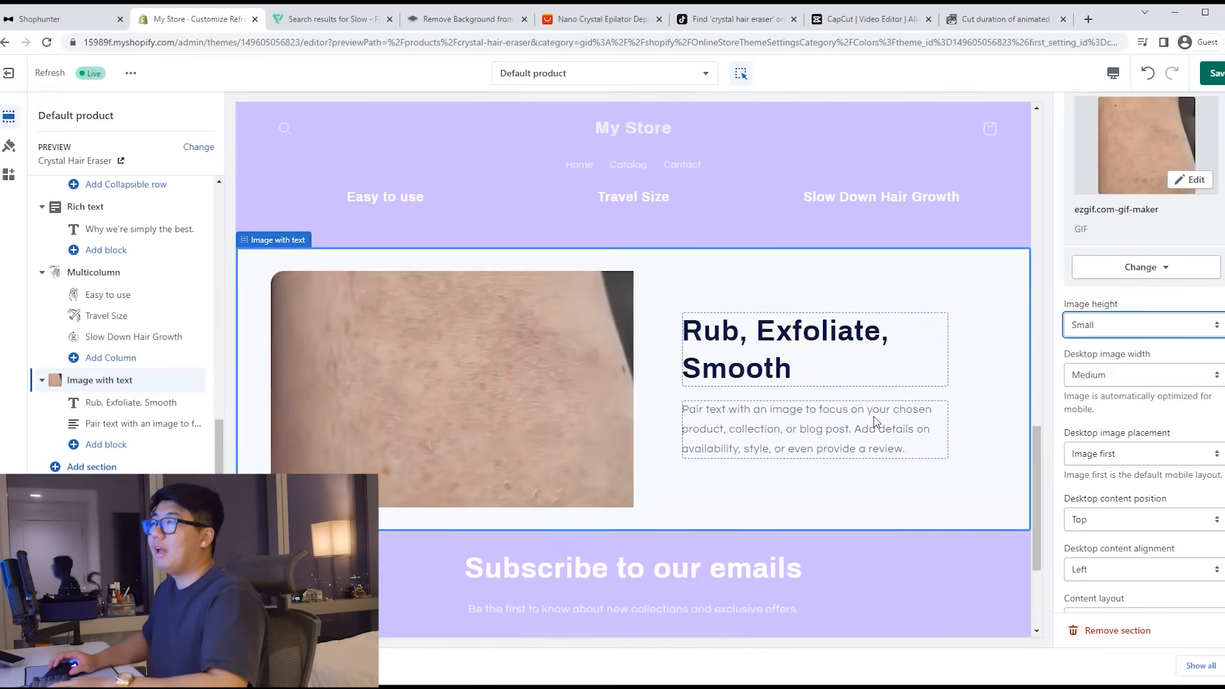
# Step: Try Accent 2 and Background 1 colour schemes, then return to Accent 1
pyautogui.scroll(-1, 811, 440)
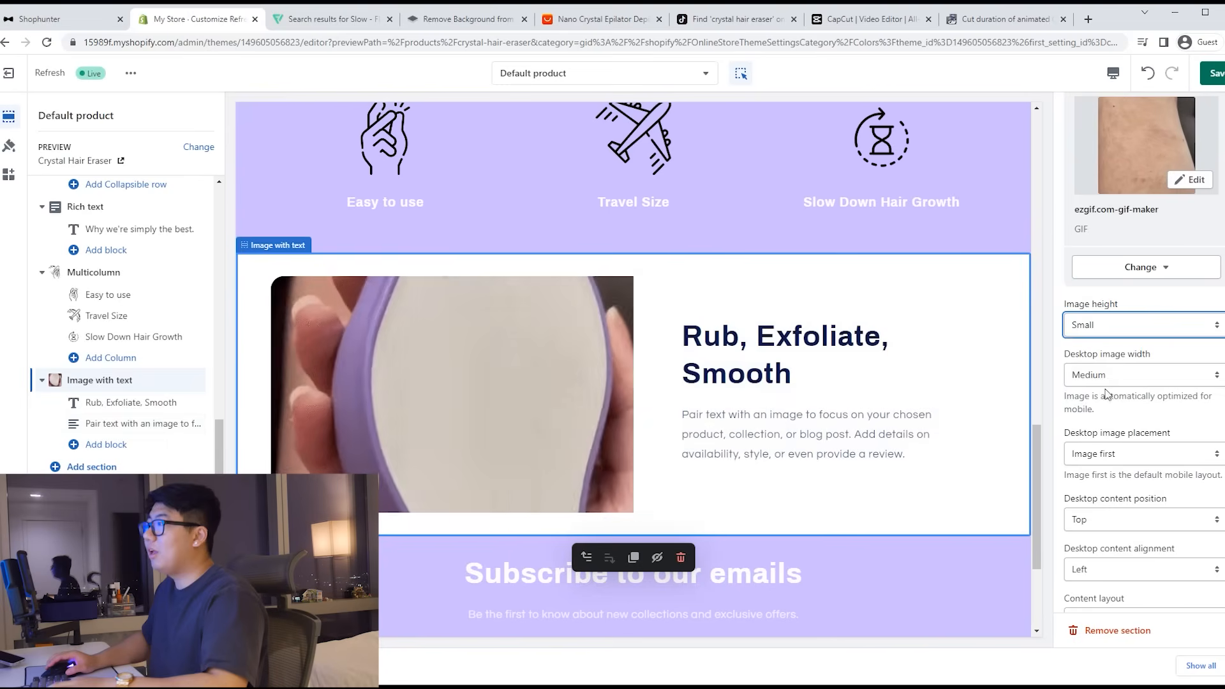
pyautogui.scroll(-3, 1113, 413)
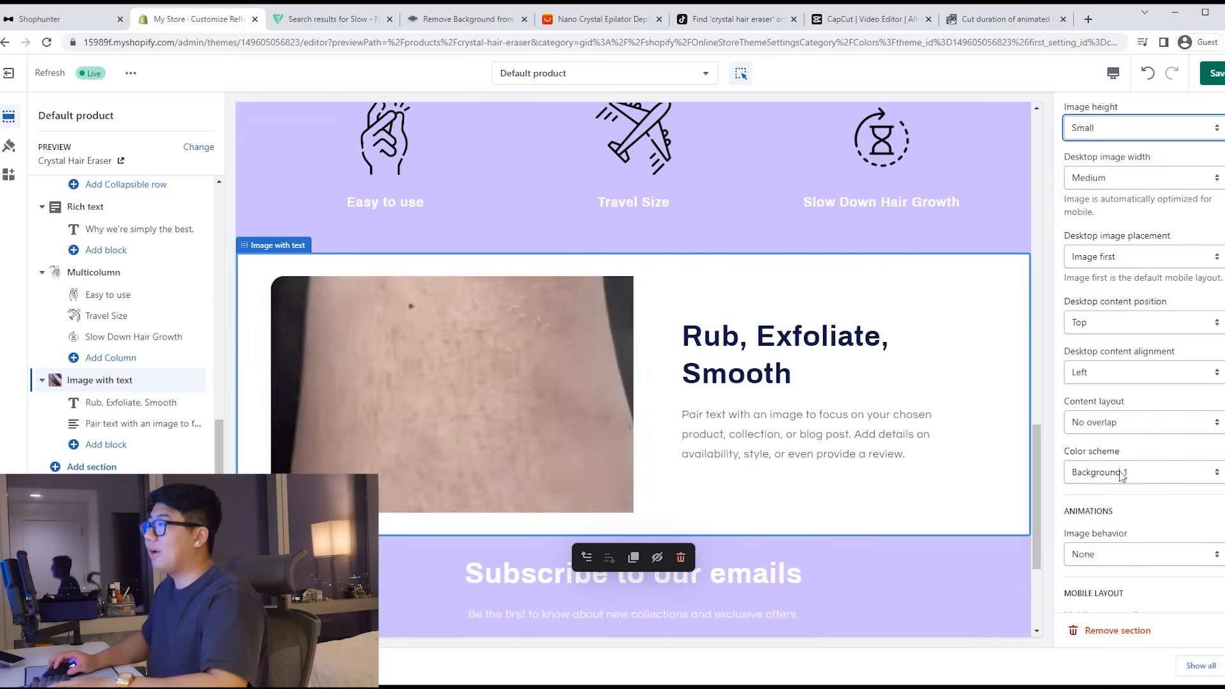
pyautogui.click(1108, 490)
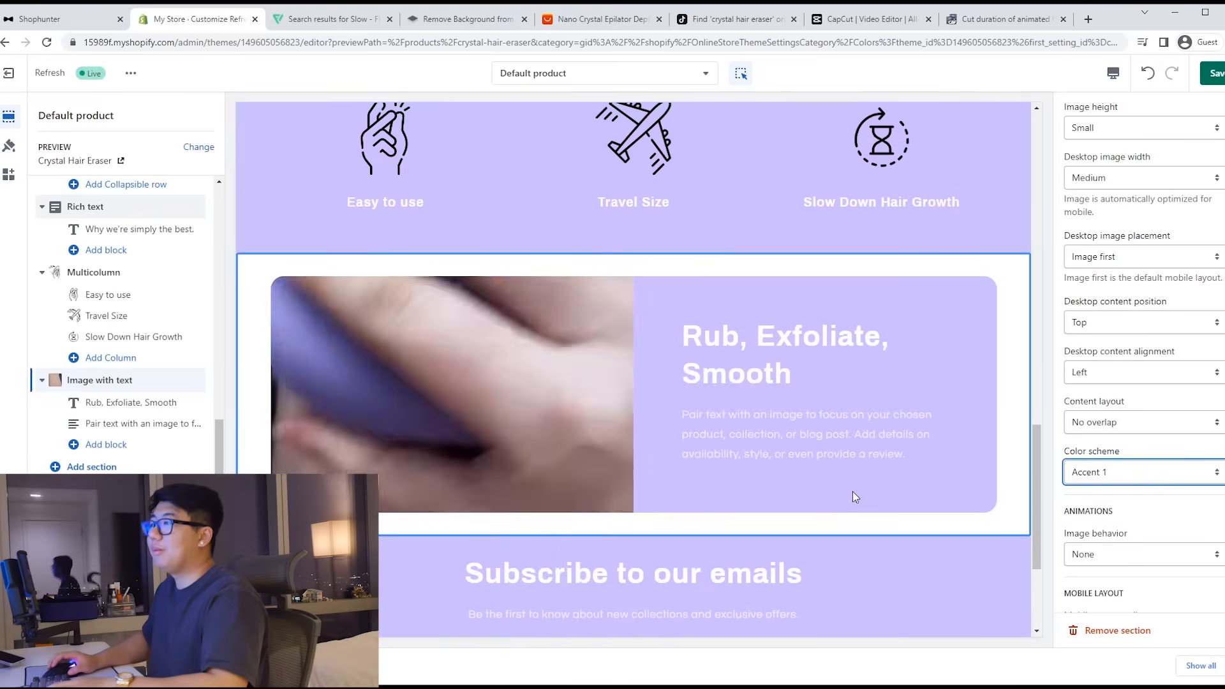
pyautogui.click(1098, 503)
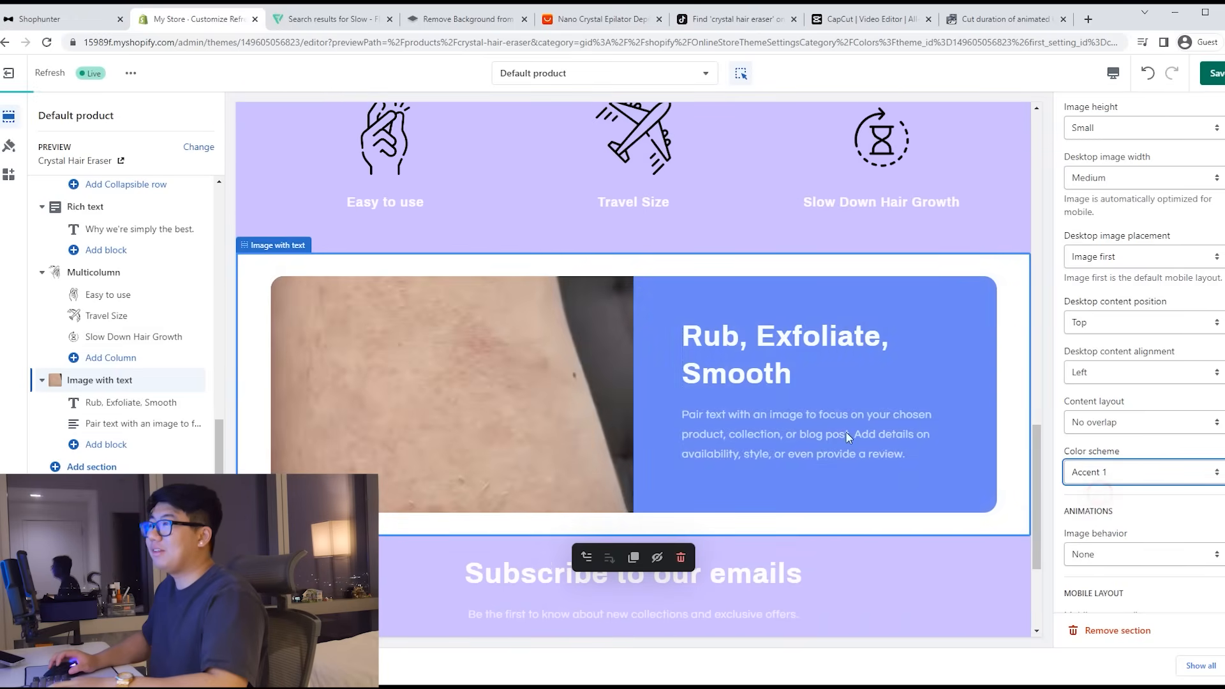
pyautogui.scroll(-1, 1100, 429)
pyautogui.click(1107, 449)
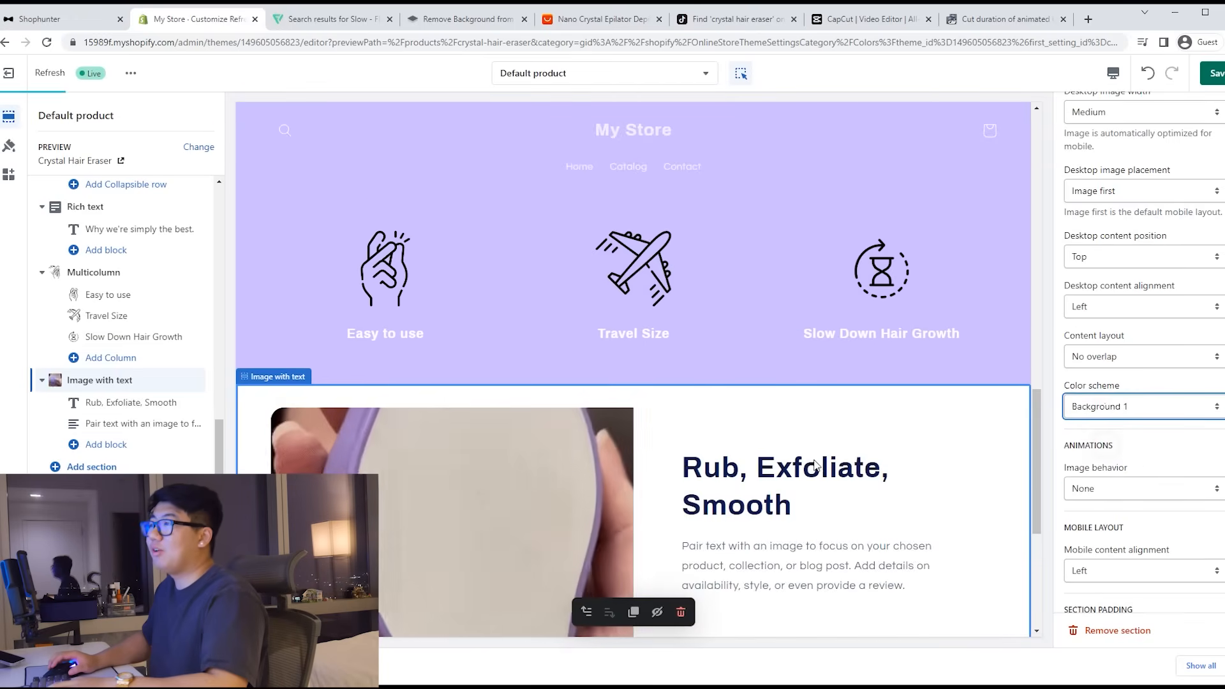
pyautogui.click(1107, 408)
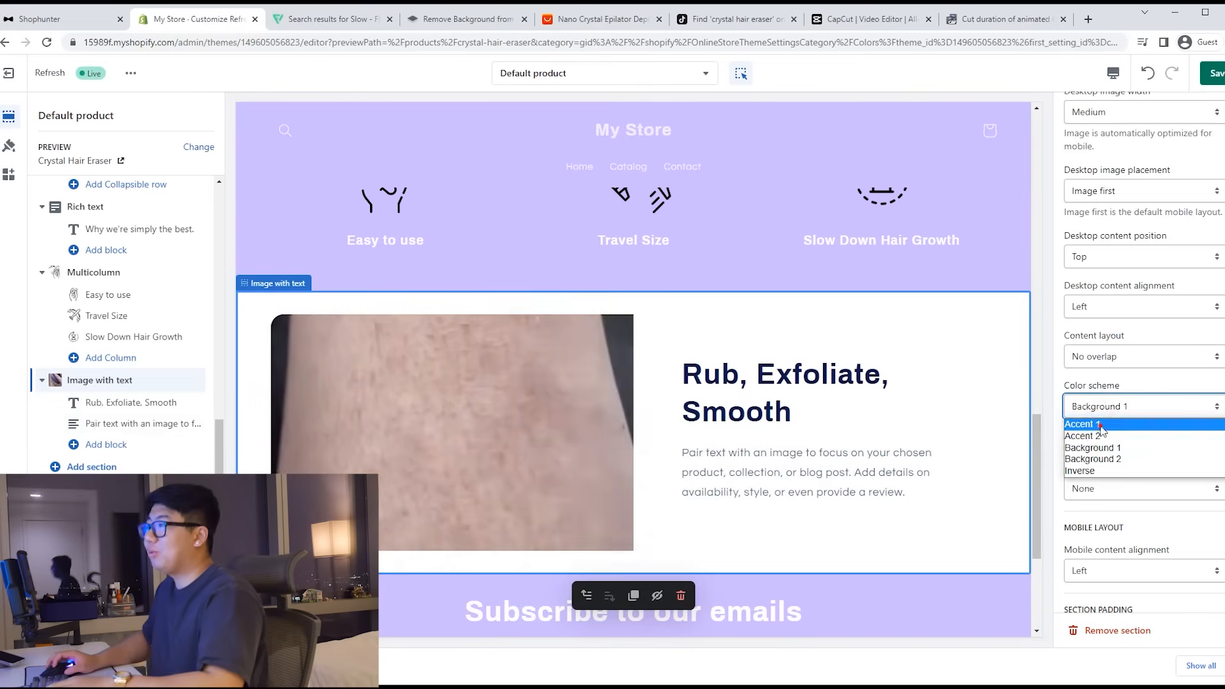
pyautogui.click(1100, 446)
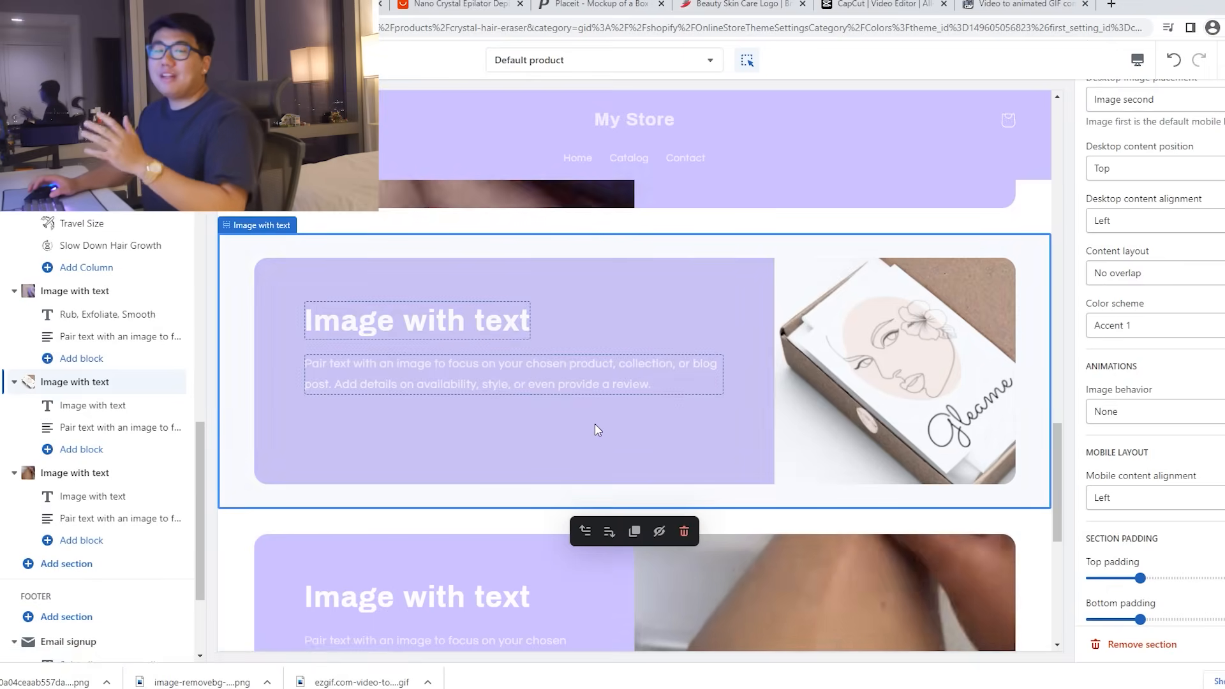
# Step: Scroll the product page preview to review the Image with text sections
pyautogui.scroll(5, 606, 434)
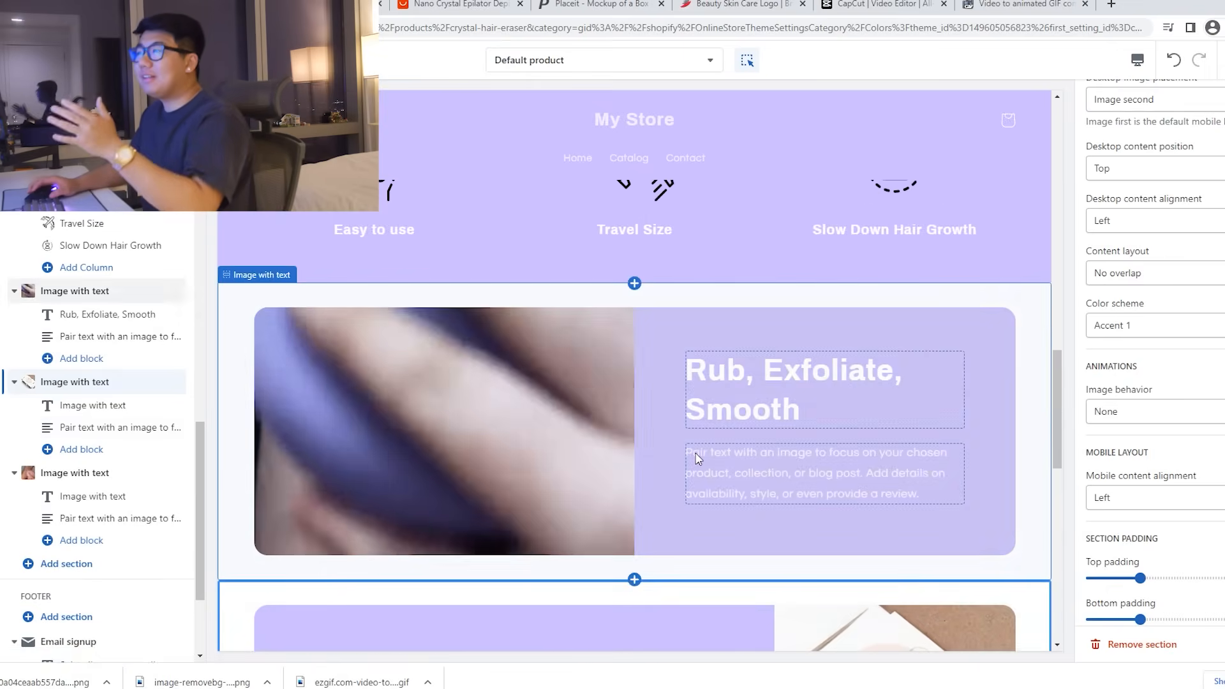
pyautogui.scroll(-5, 689, 460)
pyautogui.scroll(1, 781, 460)
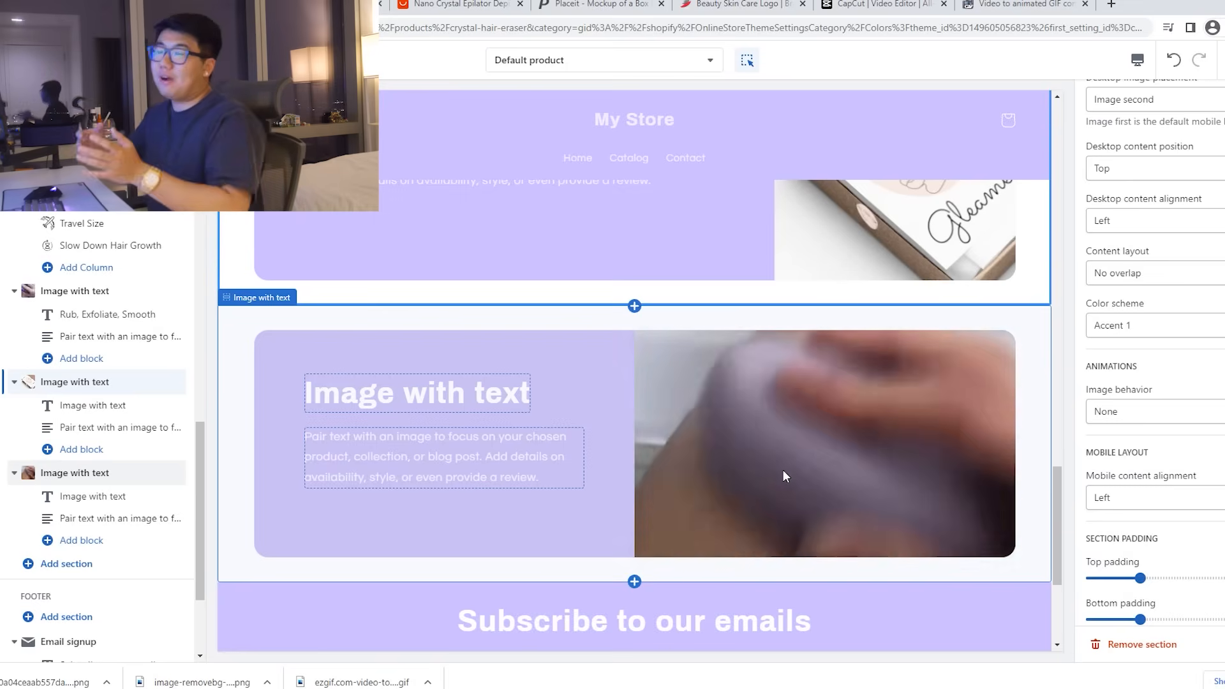
pyautogui.scroll(1, 783, 470)
pyautogui.scroll(6, 783, 470)
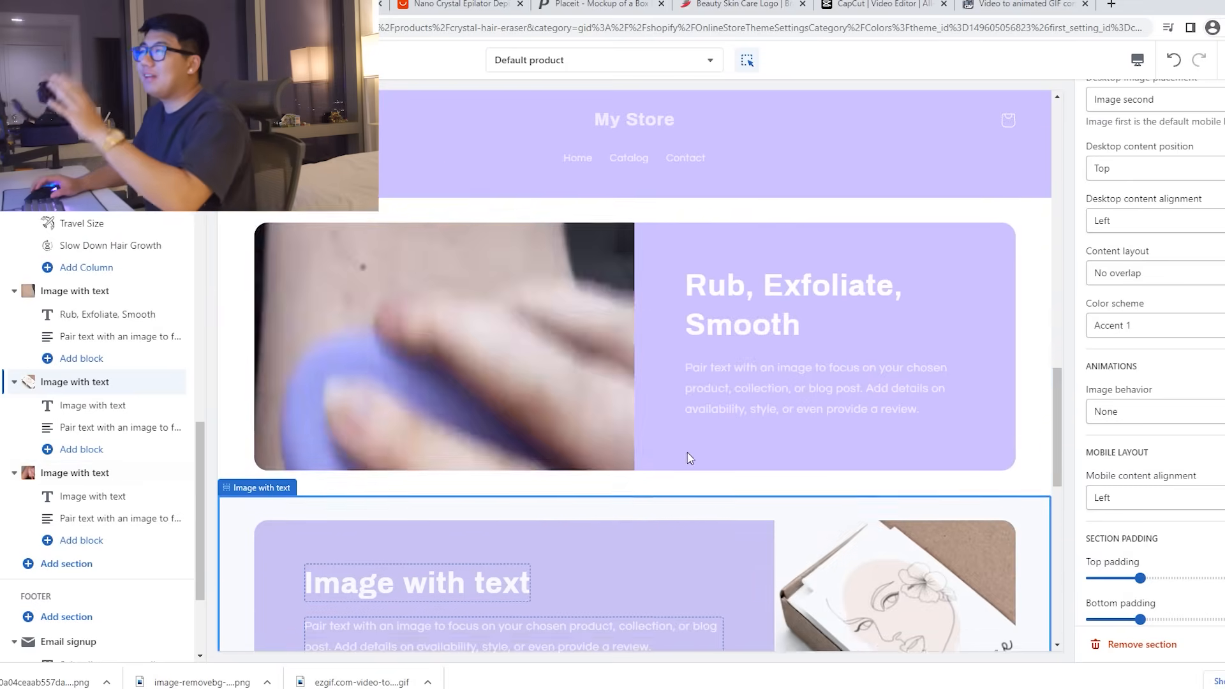
pyautogui.scroll(-4, 783, 499)
pyautogui.scroll(-2, 785, 504)
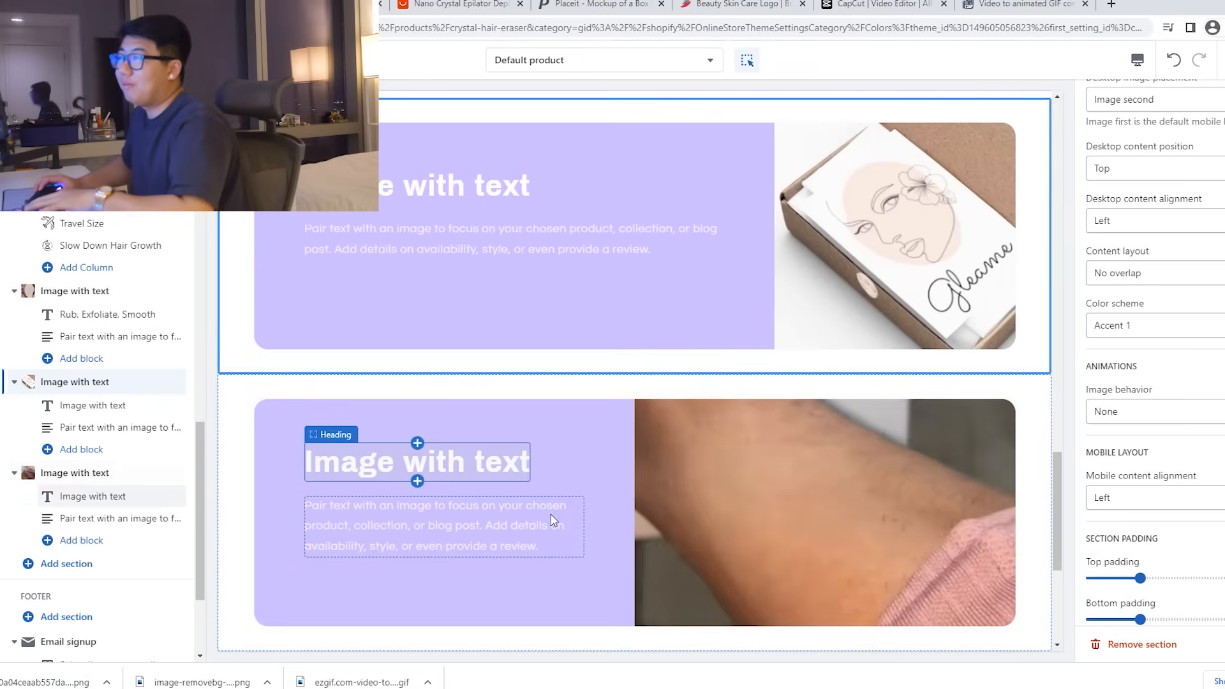
pyautogui.scroll(2, 791, 434)
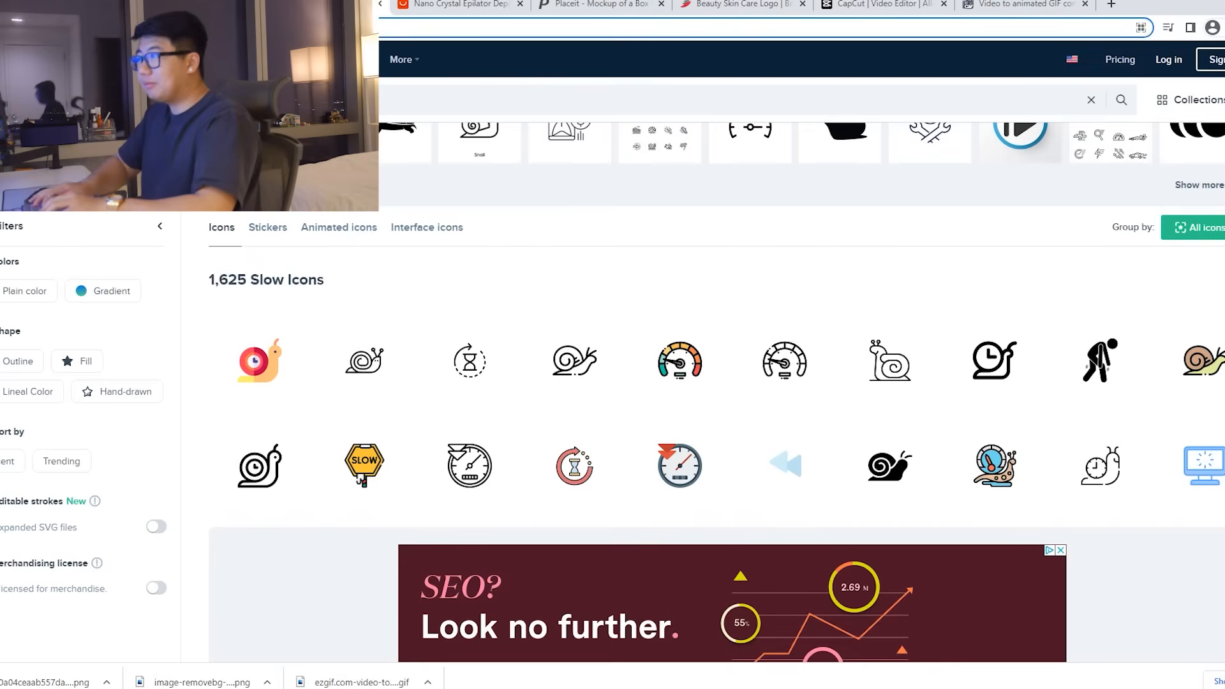
# Step: Load the placeit.net homepage in the browser
pyautogui.hotkey('ctrl', 'v')
pyautogui.press('Return')
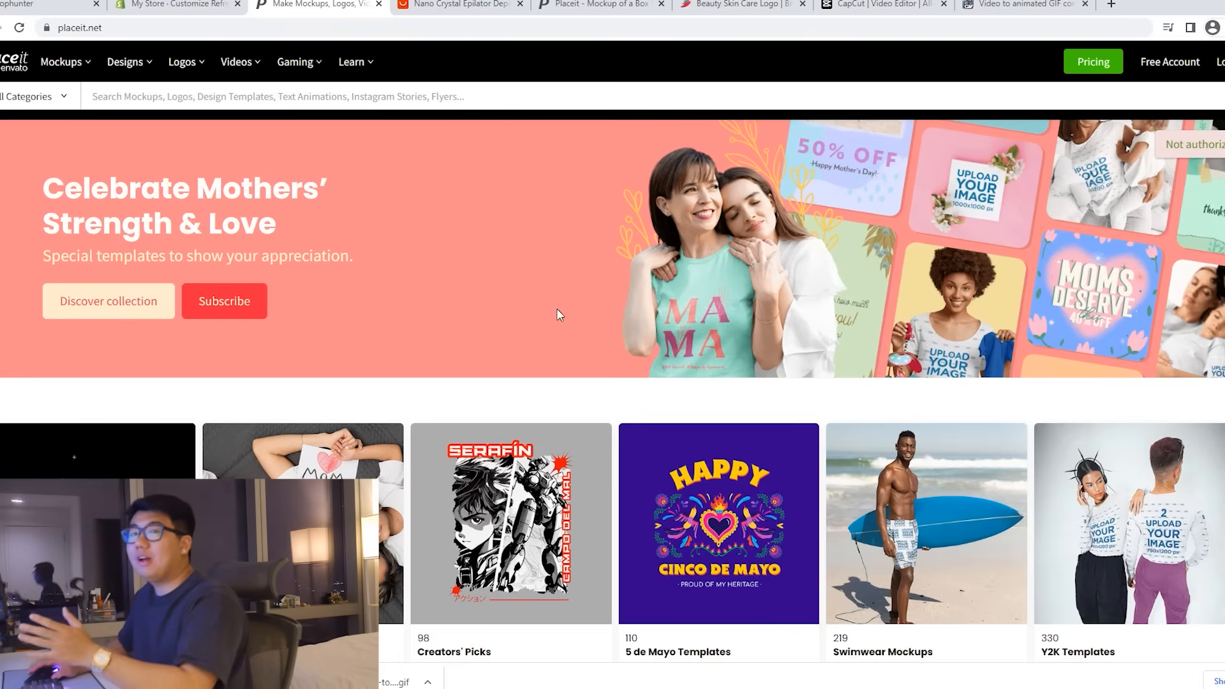
pyautogui.scroll(-3, 585, 343)
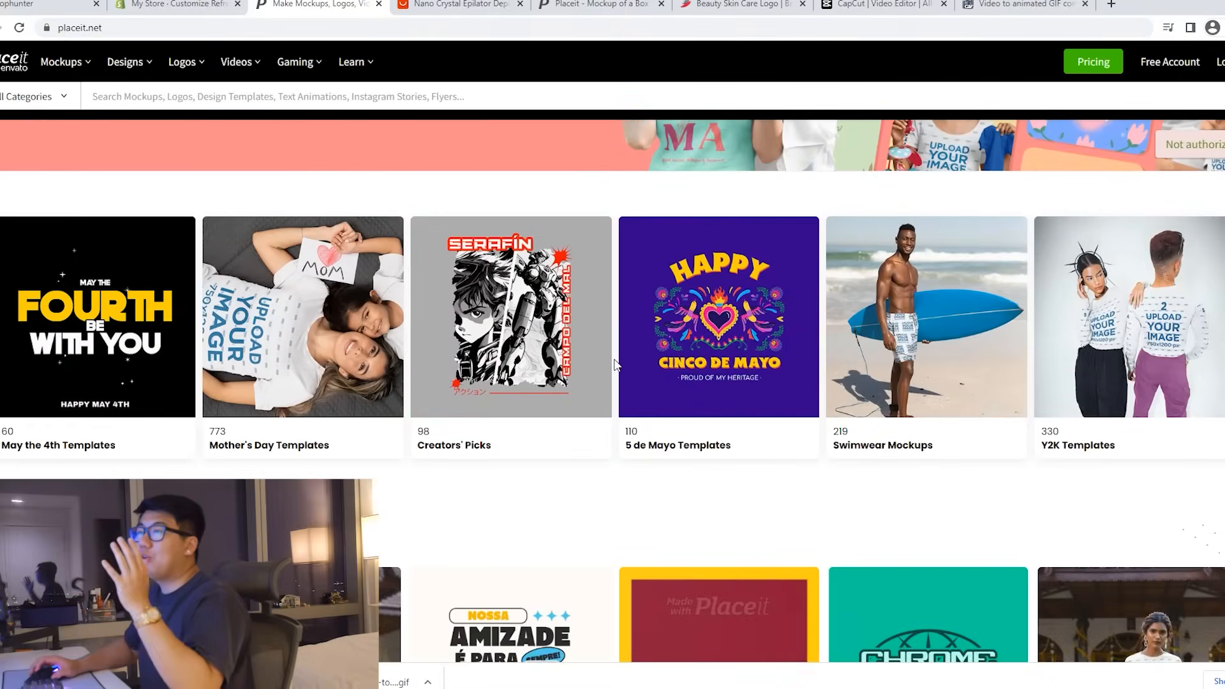
pyautogui.scroll(3, 615, 364)
# Step: Search Placeit for 'packaging' mockups, then return to the My Store theme editor
pyautogui.click(129, 94)
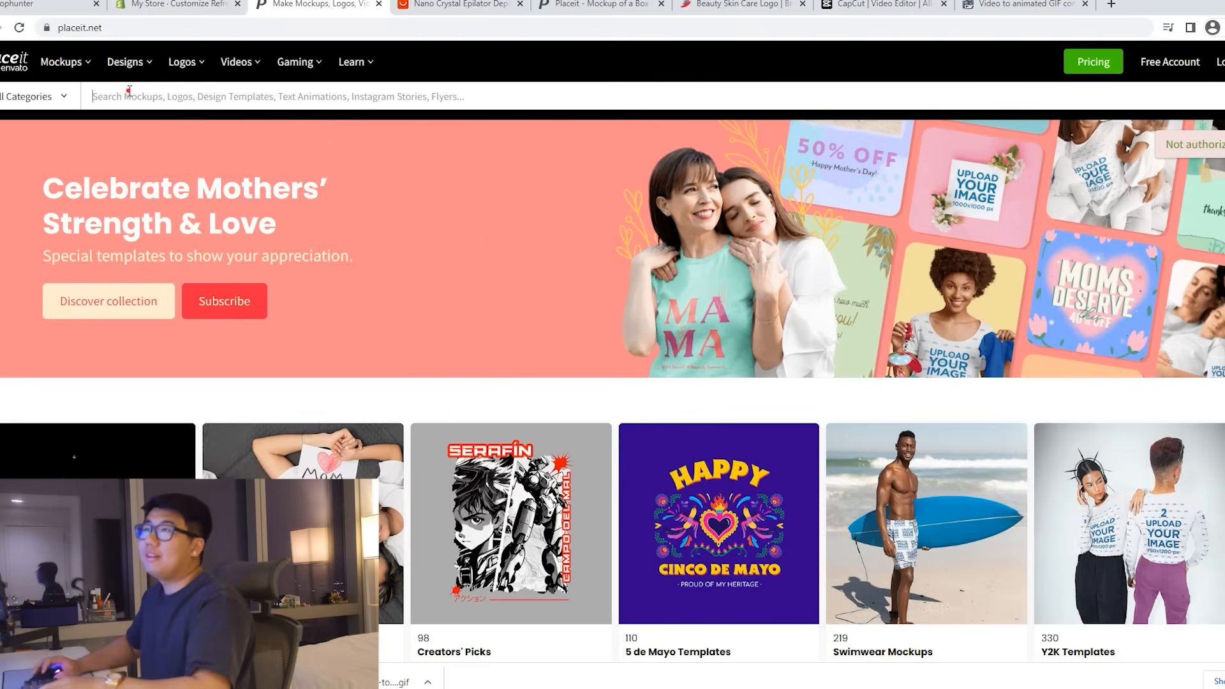
pyautogui.write('pa')
pyautogui.press('Return')
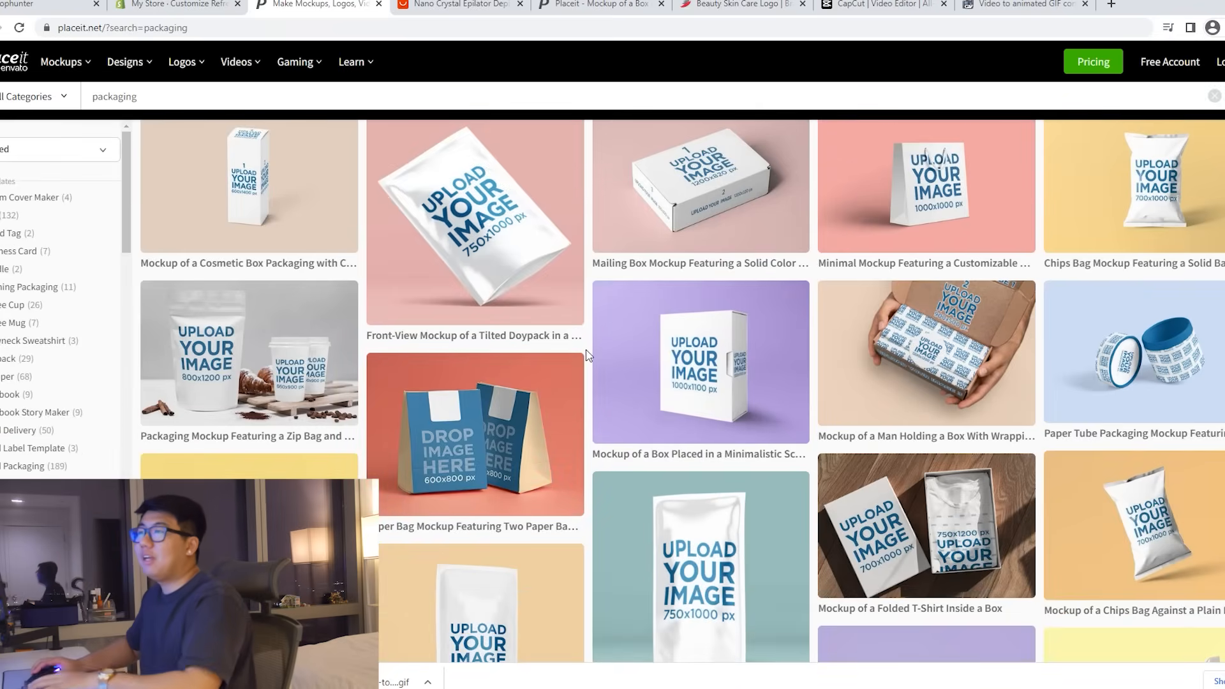
pyautogui.scroll(-1, 588, 355)
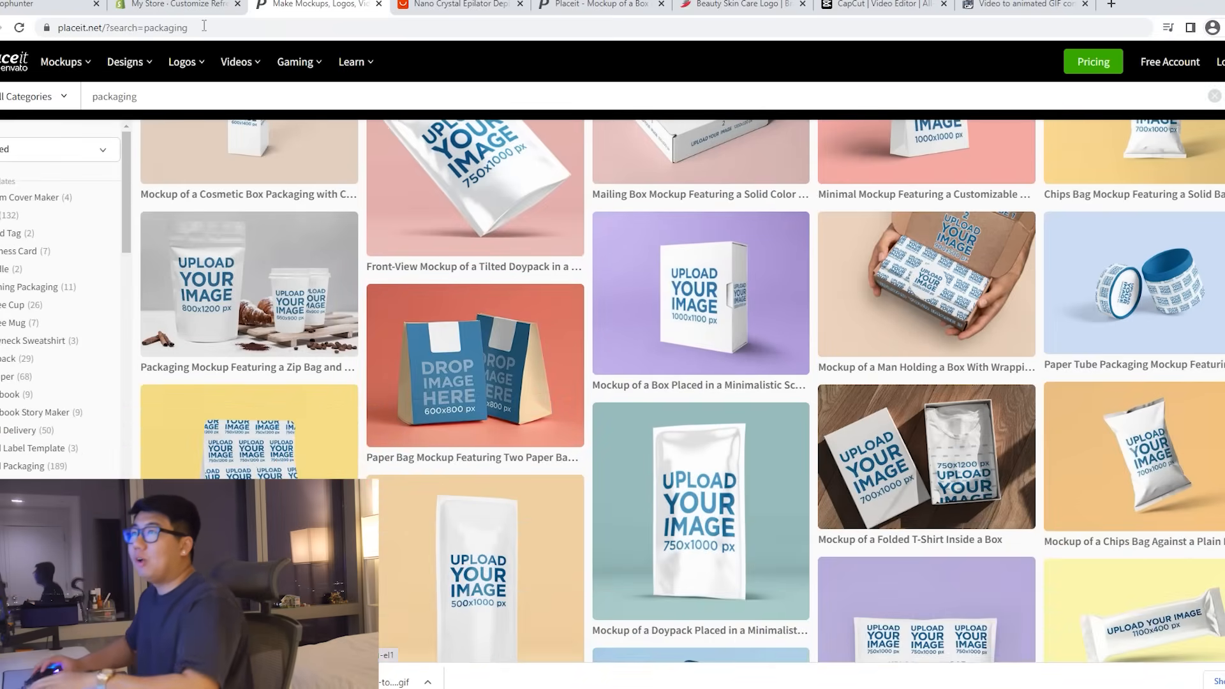
pyautogui.click(164, 6)
pyautogui.scroll(1, 829, 411)
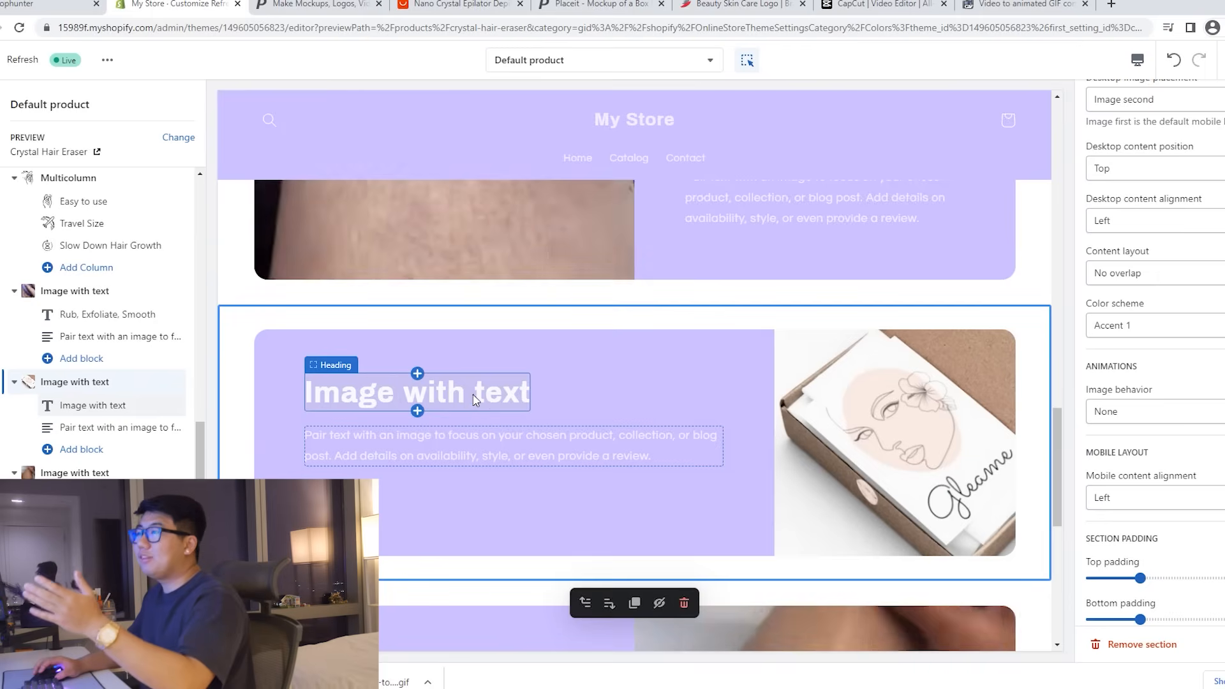
# Step: Set the last GIF Image with text section's desktop image placement to Image first
pyautogui.scroll(-4, 475, 411)
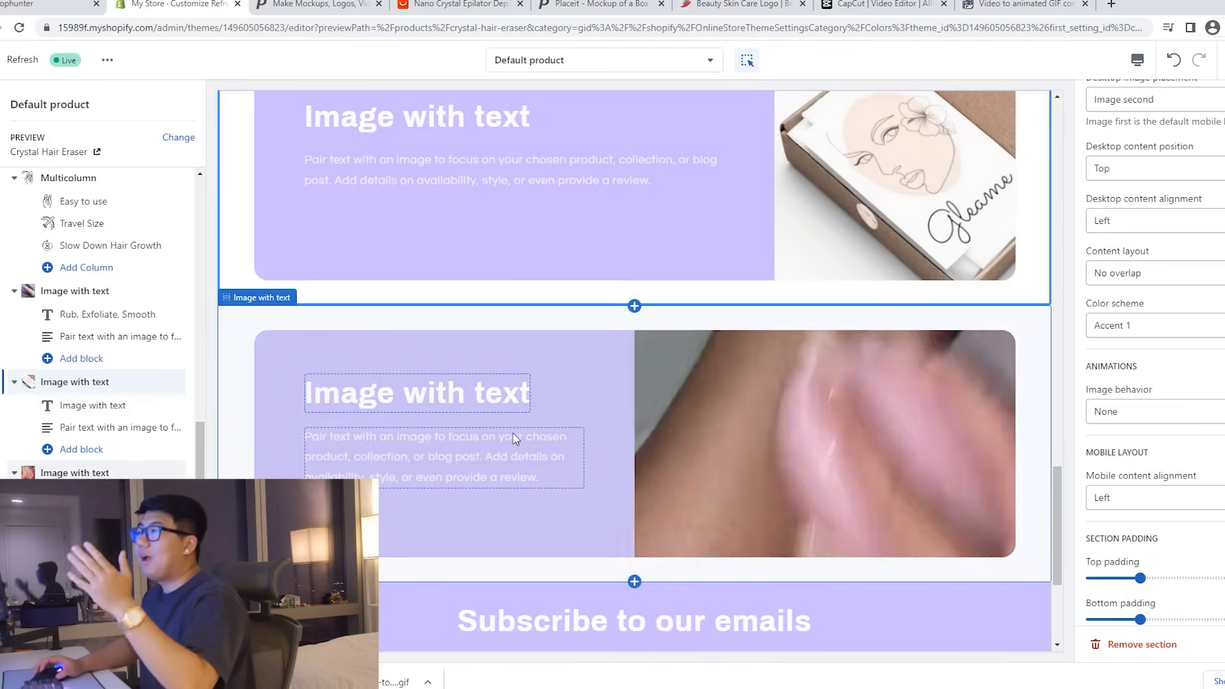
pyautogui.scroll(6, 510, 434)
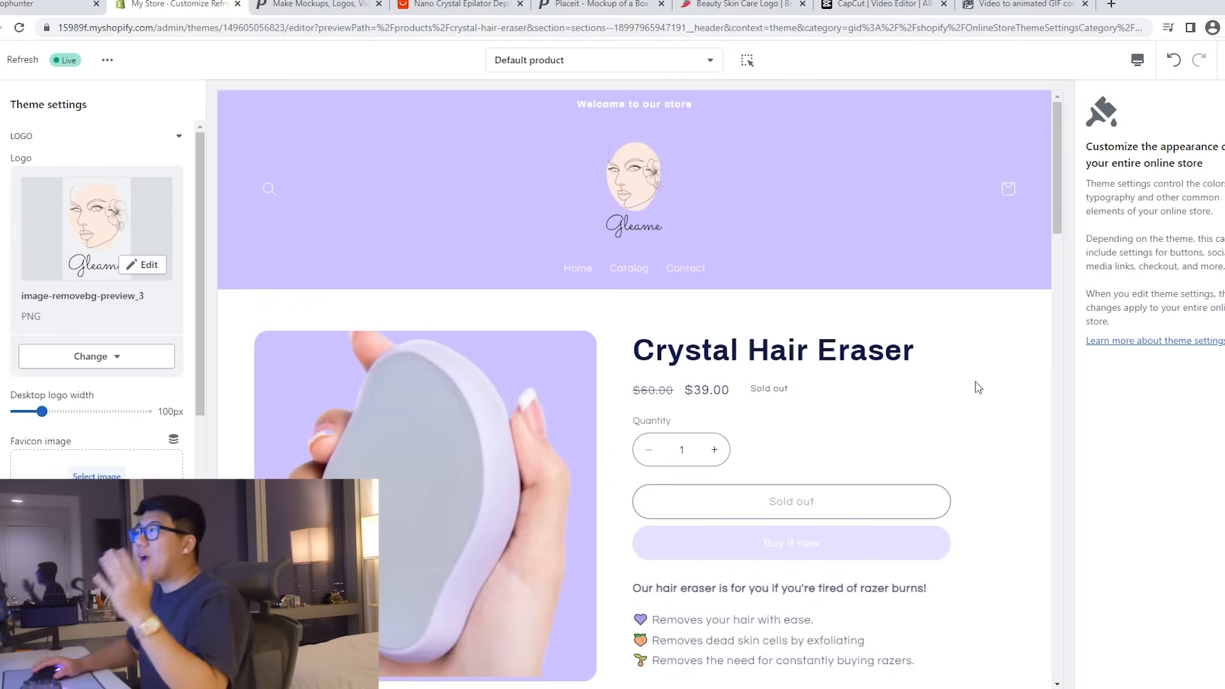
pyautogui.scroll(-5, 978, 387)
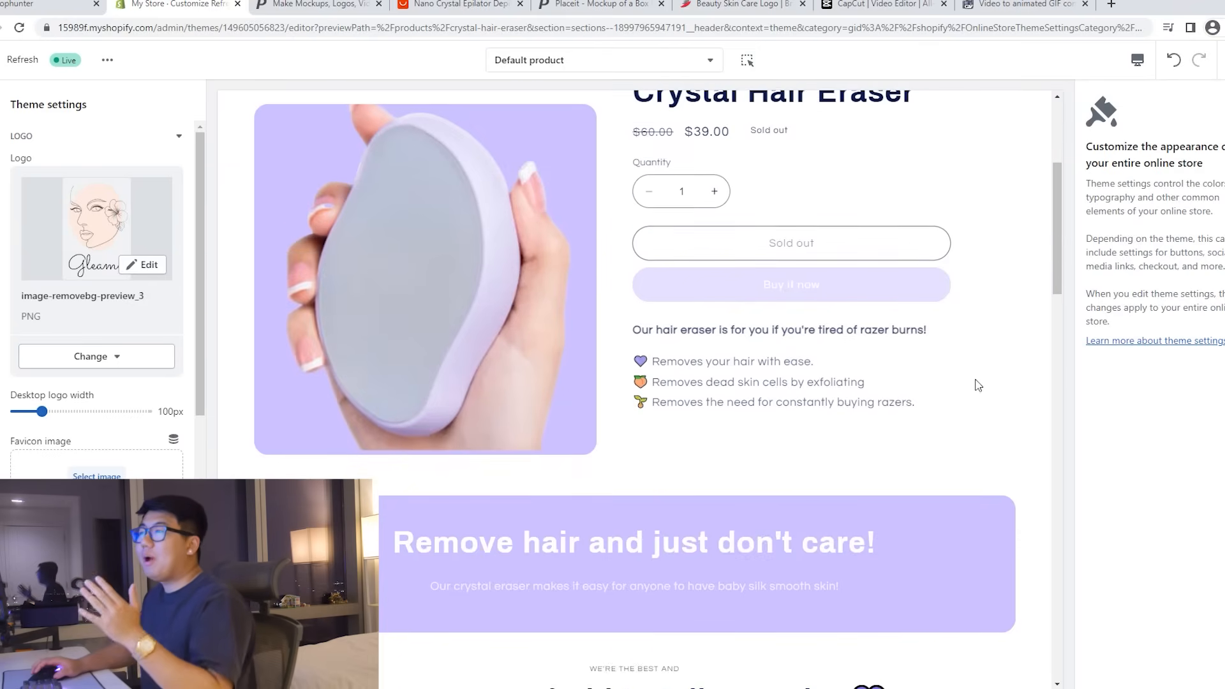
pyautogui.scroll(-2, 978, 386)
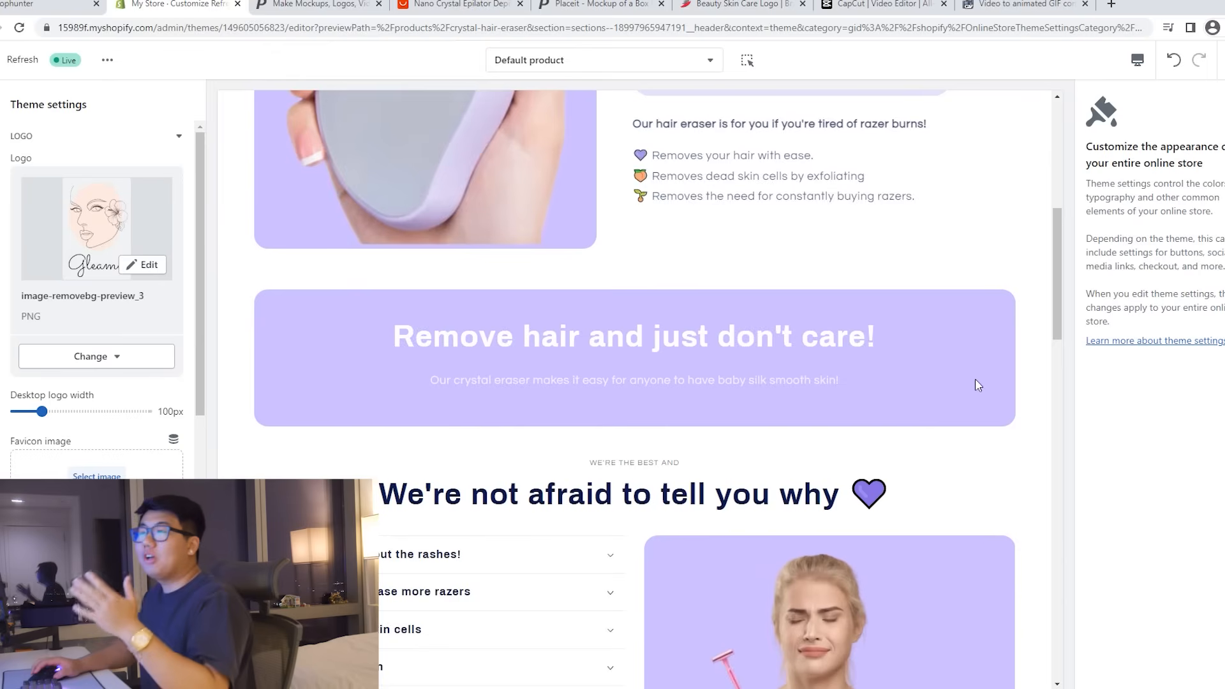
pyautogui.scroll(-3, 978, 386)
pyautogui.scroll(-2, 976, 384)
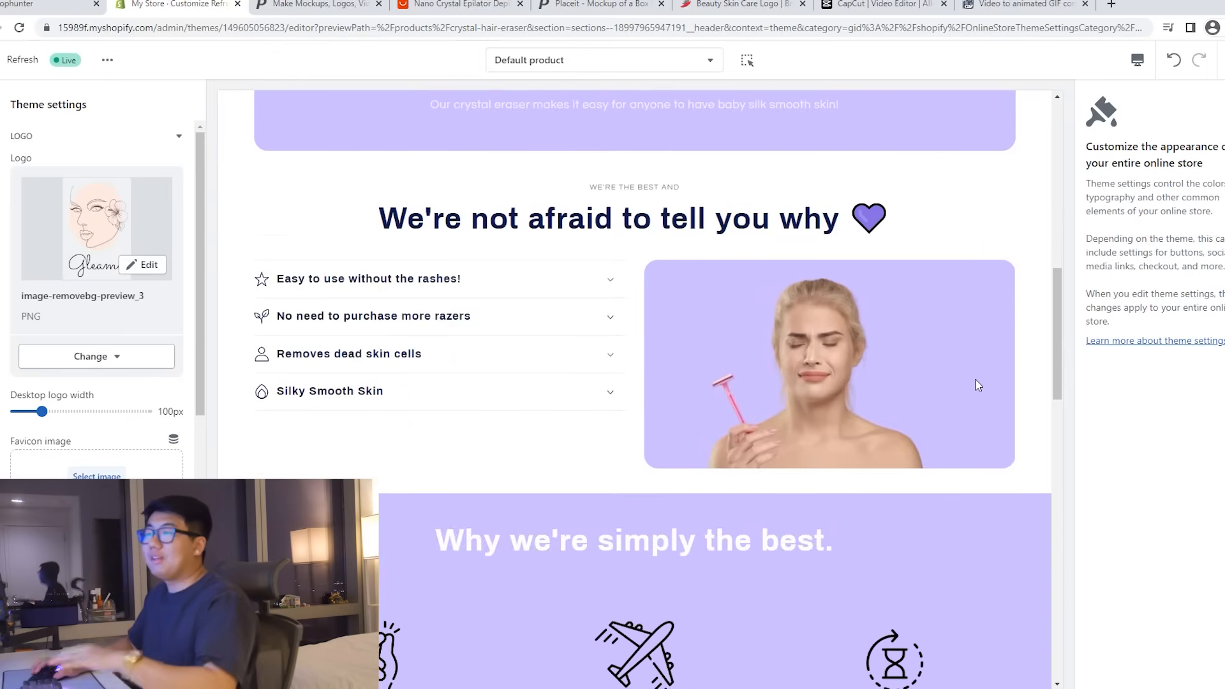
pyautogui.scroll(-7, 978, 385)
pyautogui.scroll(-6, 975, 385)
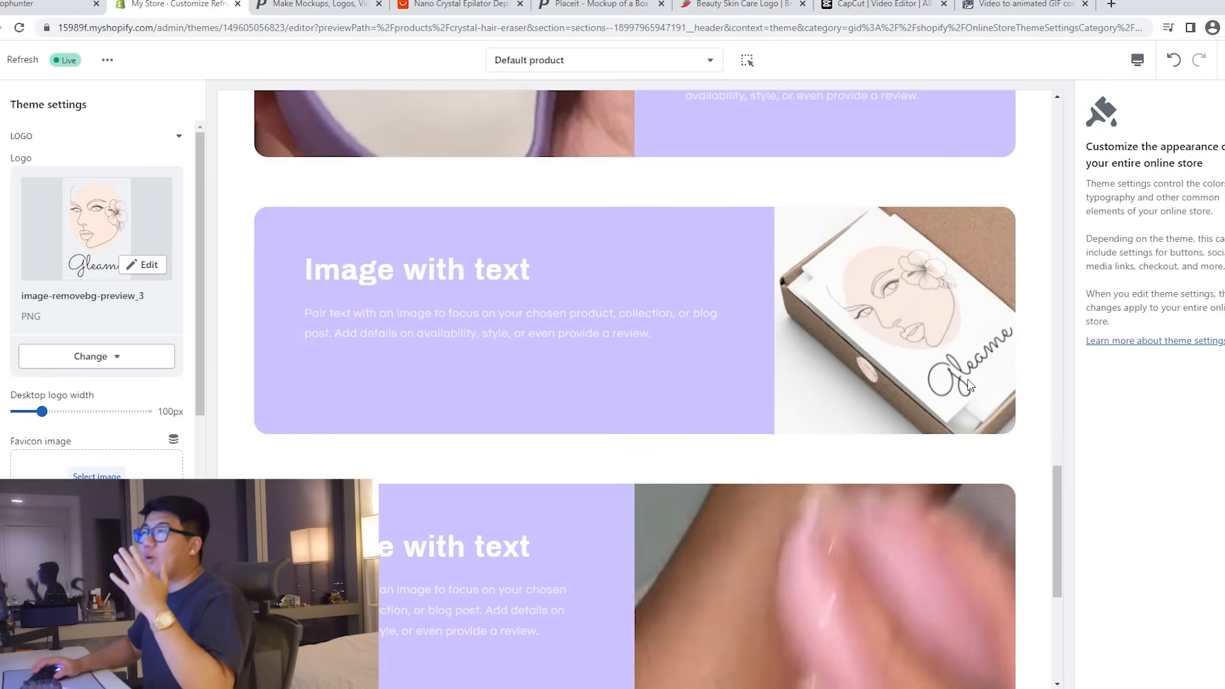
pyautogui.scroll(-1, 976, 384)
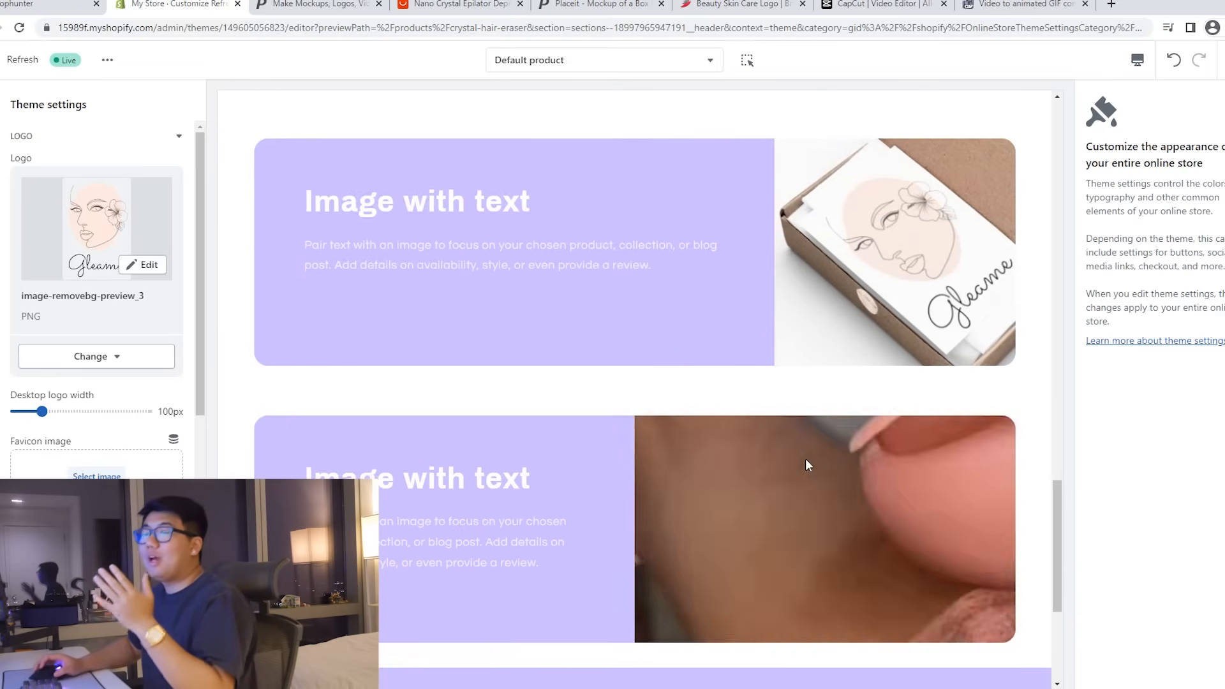
pyautogui.click(754, 471)
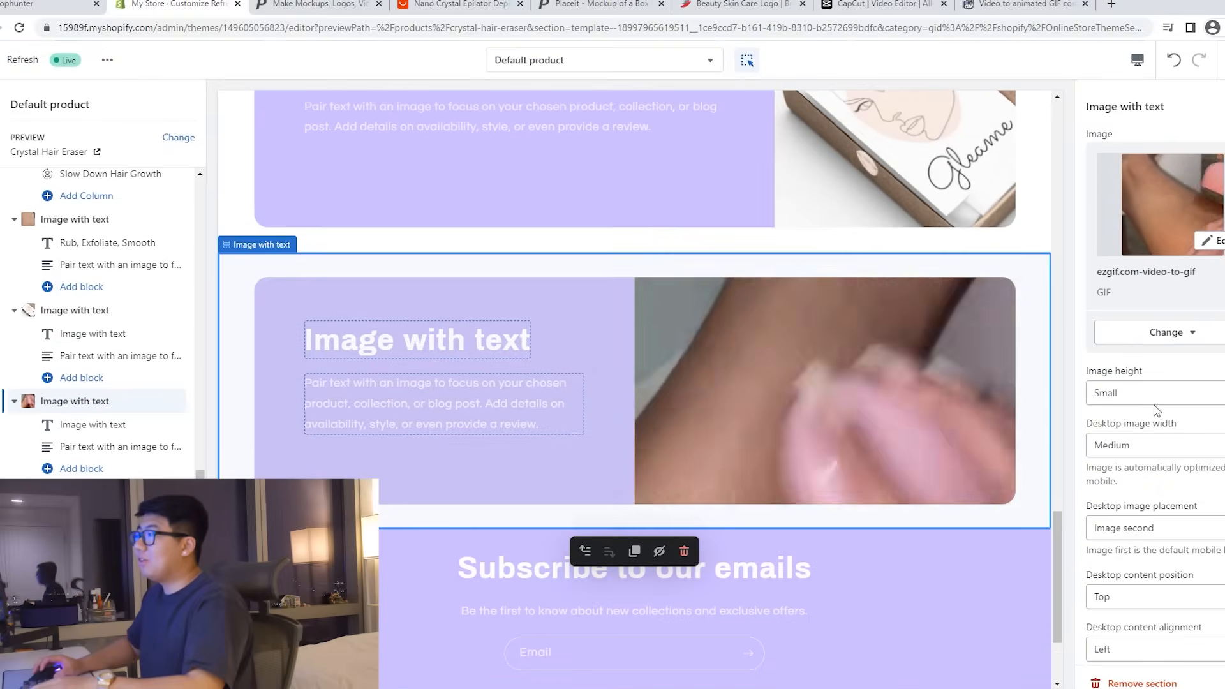
pyautogui.scroll(-1, 1164, 449)
pyautogui.click(1159, 460)
pyautogui.click(1139, 473)
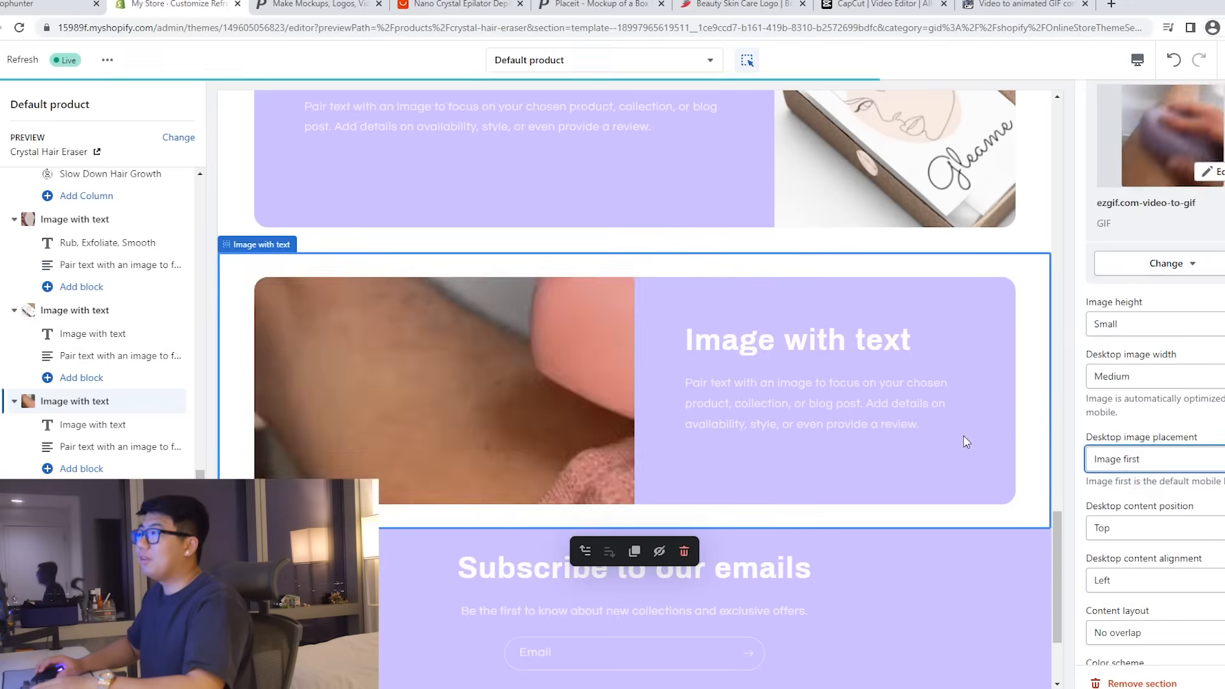